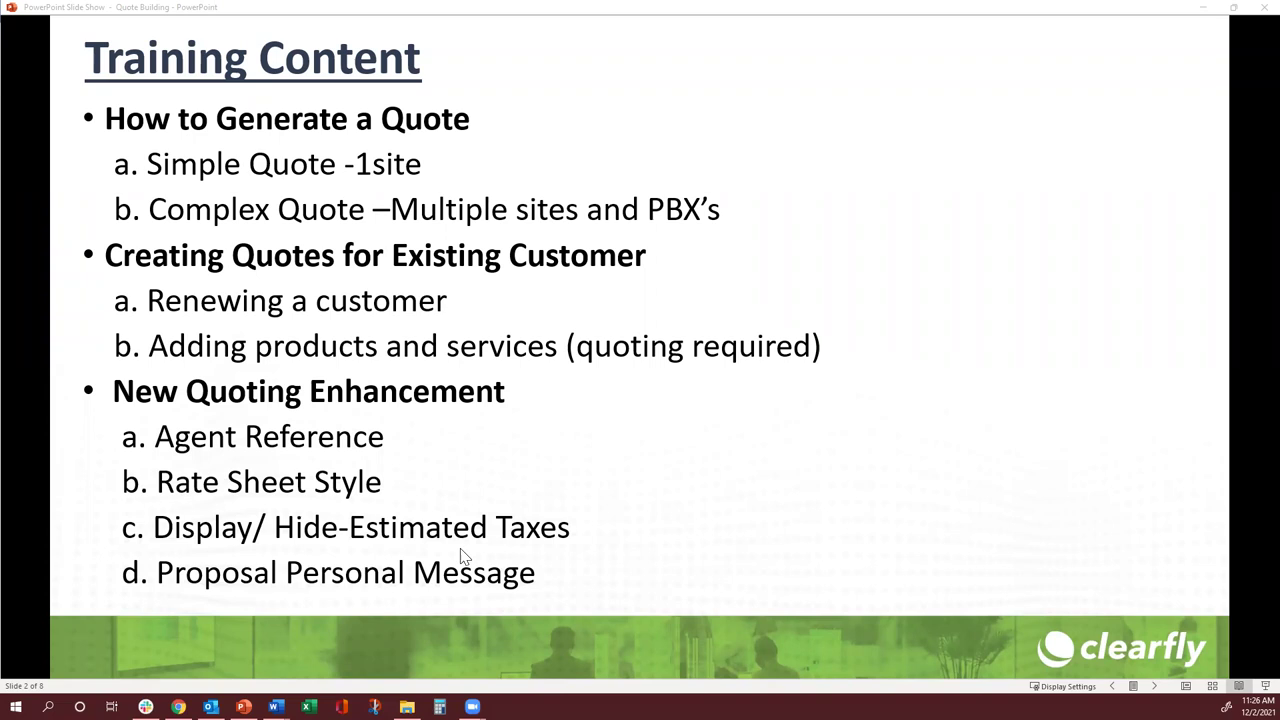
# Advance the slide show from slide 2 to slide 3, 'Quoting'.
pyautogui.click(360, 579)
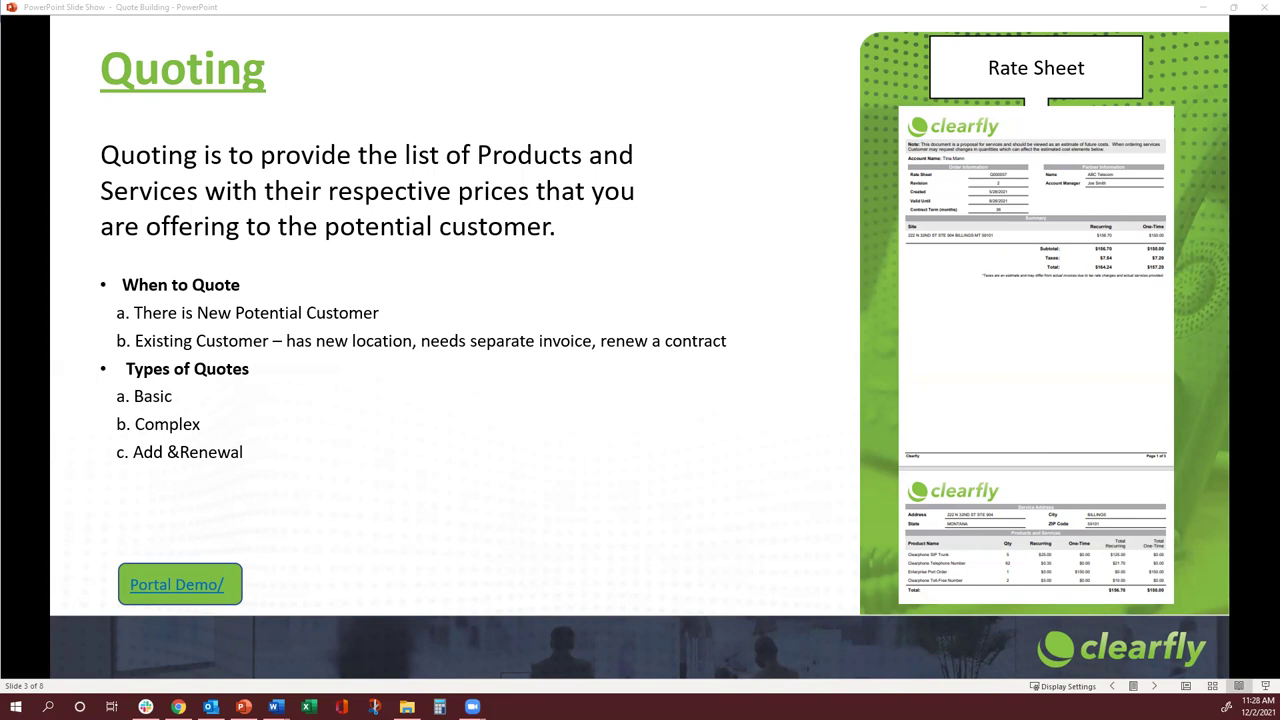
pyautogui.click(193, 586)
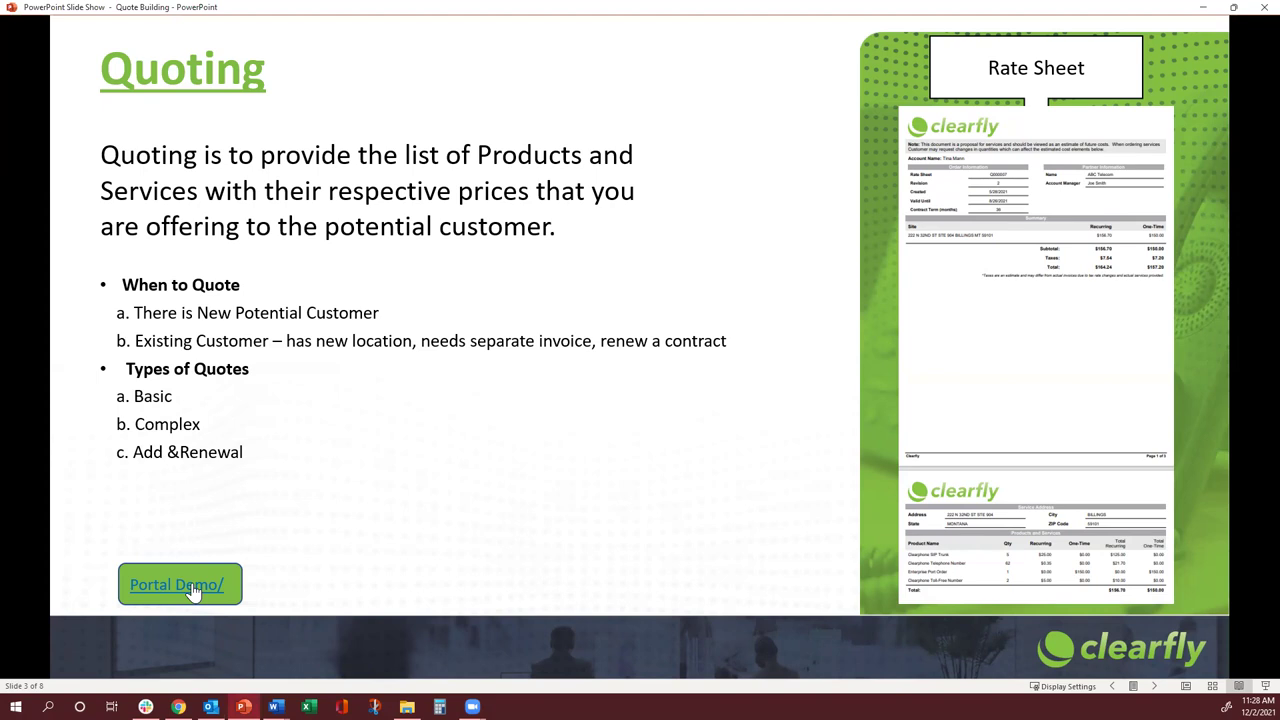
# Follow the slide's Portal Demo link to the ABC Telecom sandbox home page in Chrome.
pyautogui.click(192, 586)
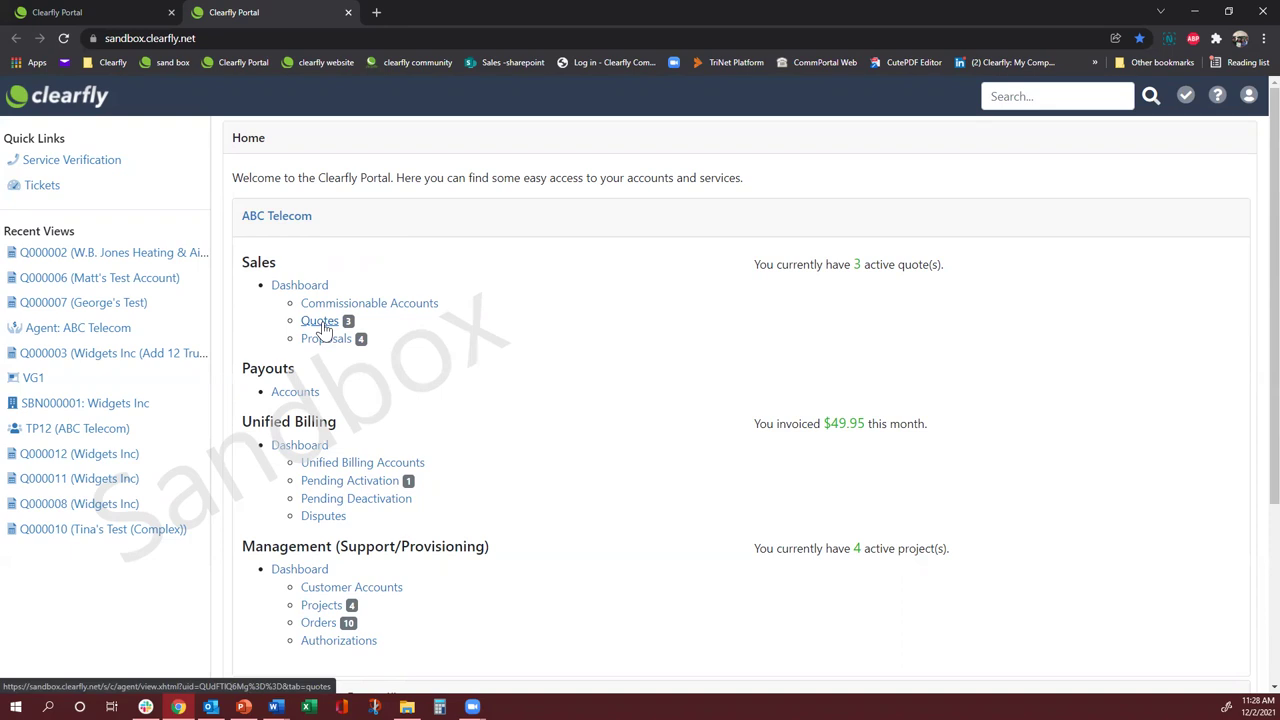
# Open Sales > Quotes and scroll to the quotes tab showing none pending, 3 available.
pyautogui.click(320, 321)
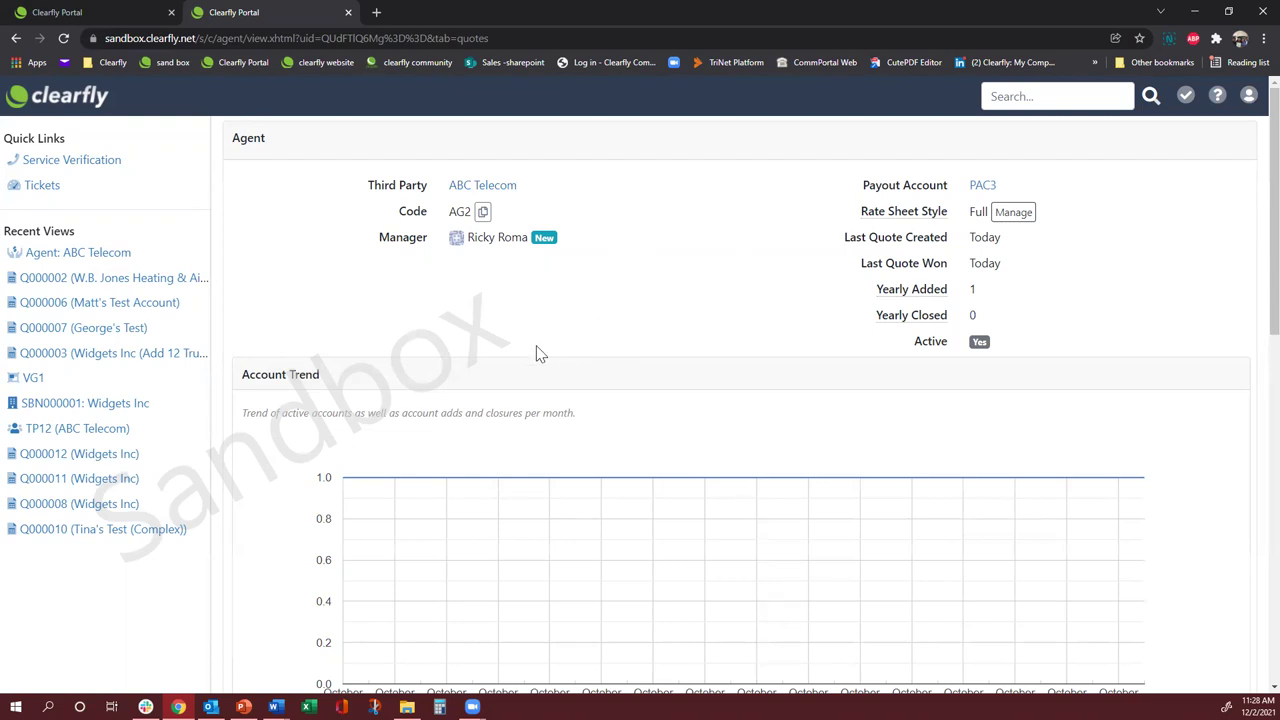
pyautogui.scroll(-1, 536, 353)
pyautogui.scroll(1, 536, 353)
pyautogui.scroll(-3, 660, 308)
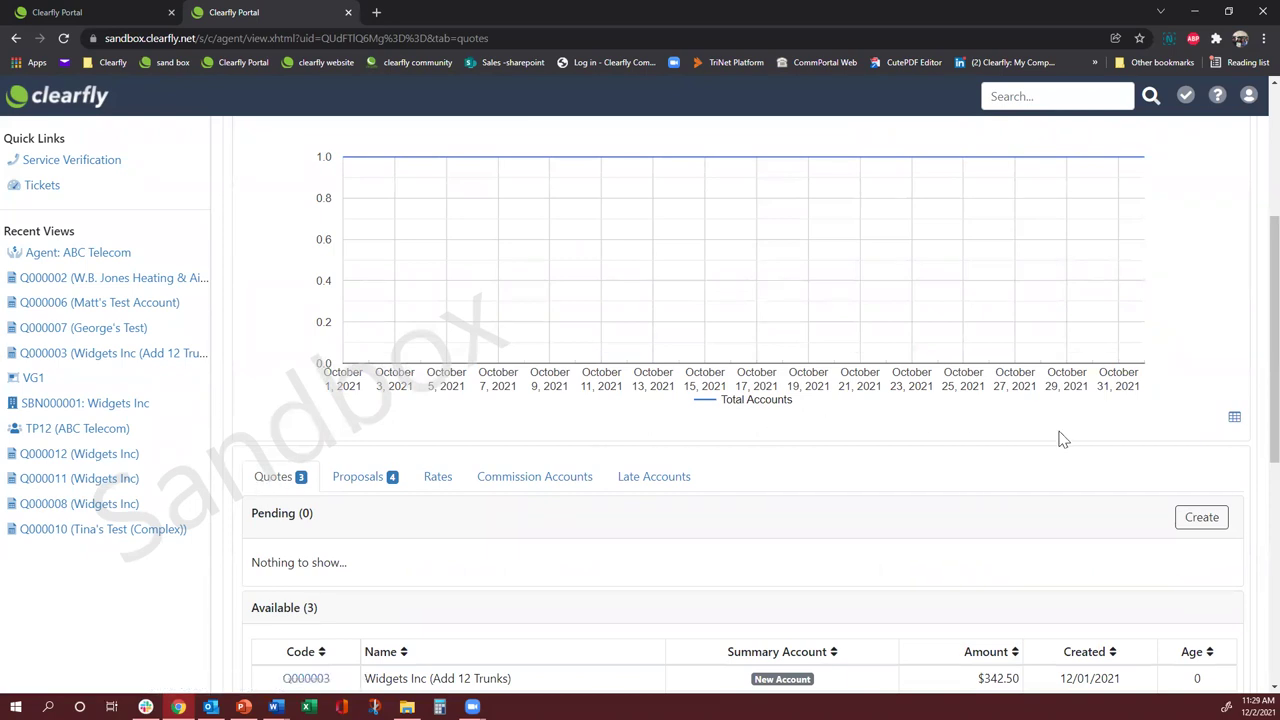
# Create a pending quote and confirm it is for a new Clearfly customer.
pyautogui.click(1199, 519)
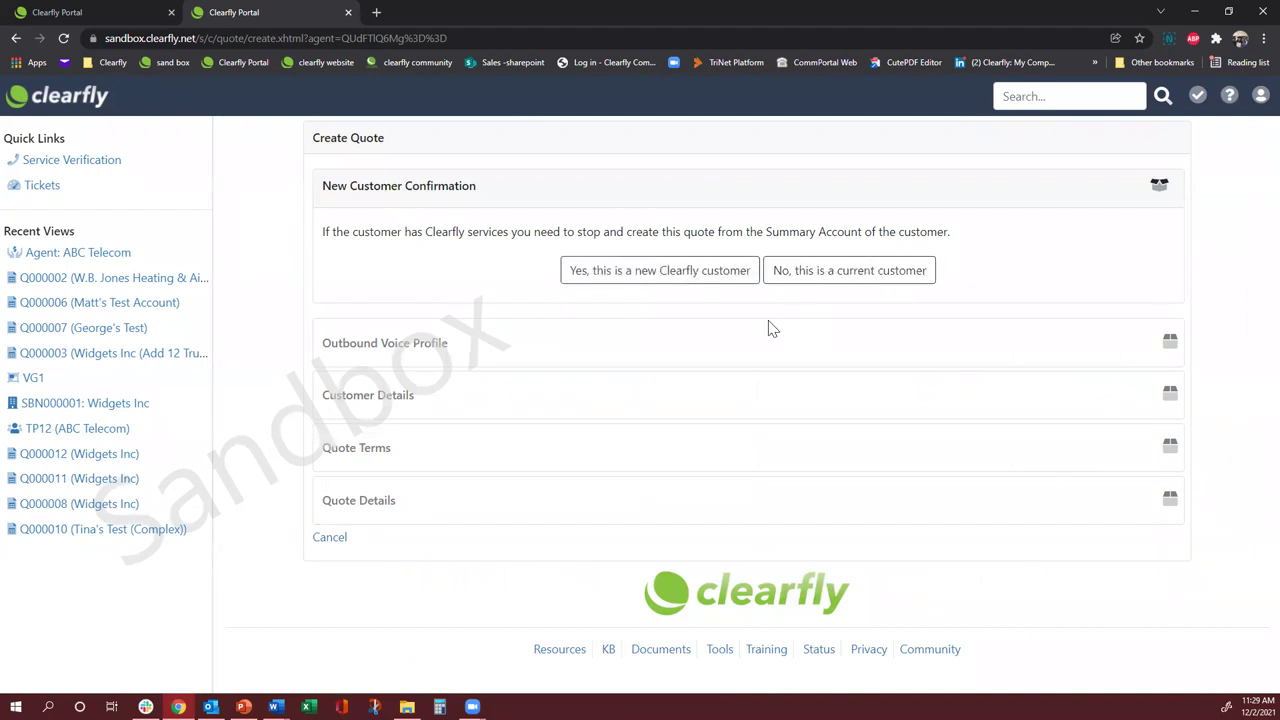
pyautogui.click(614, 285)
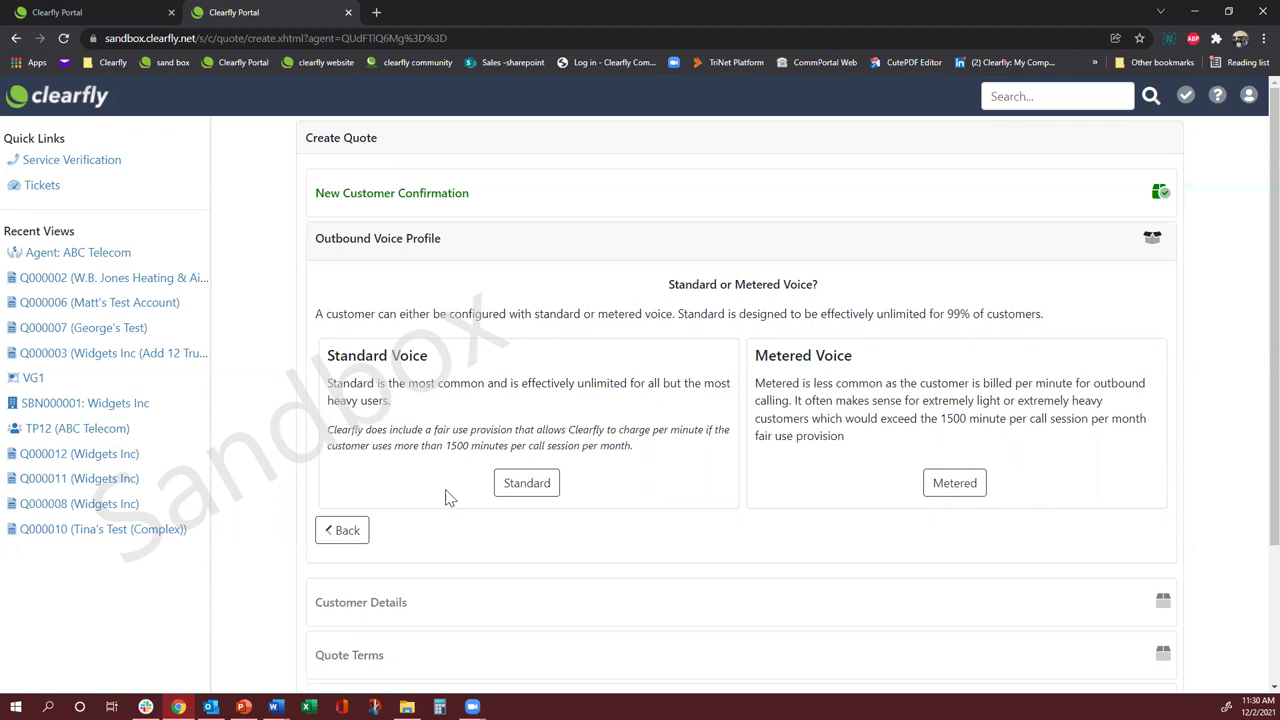
# Choose Standard outbound voice, enter the test customer's name, and continue to Quote Terms.
pyautogui.click(527, 484)
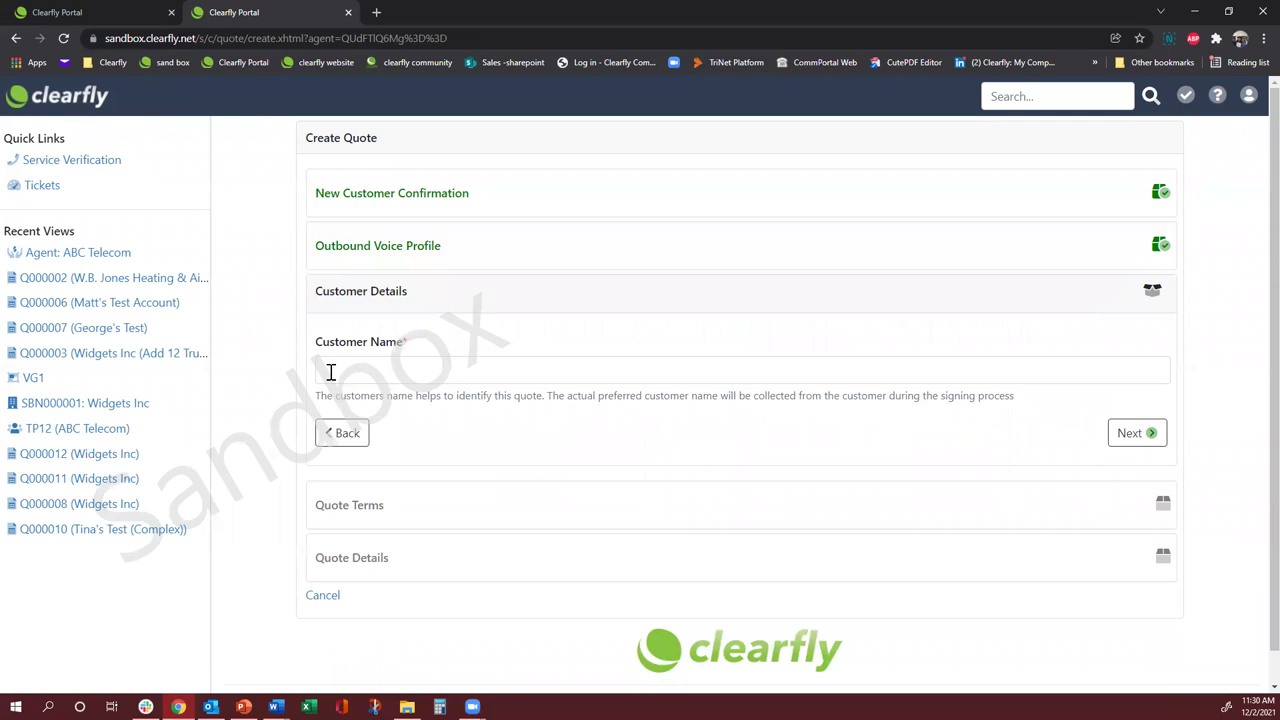
pyautogui.click(330, 372)
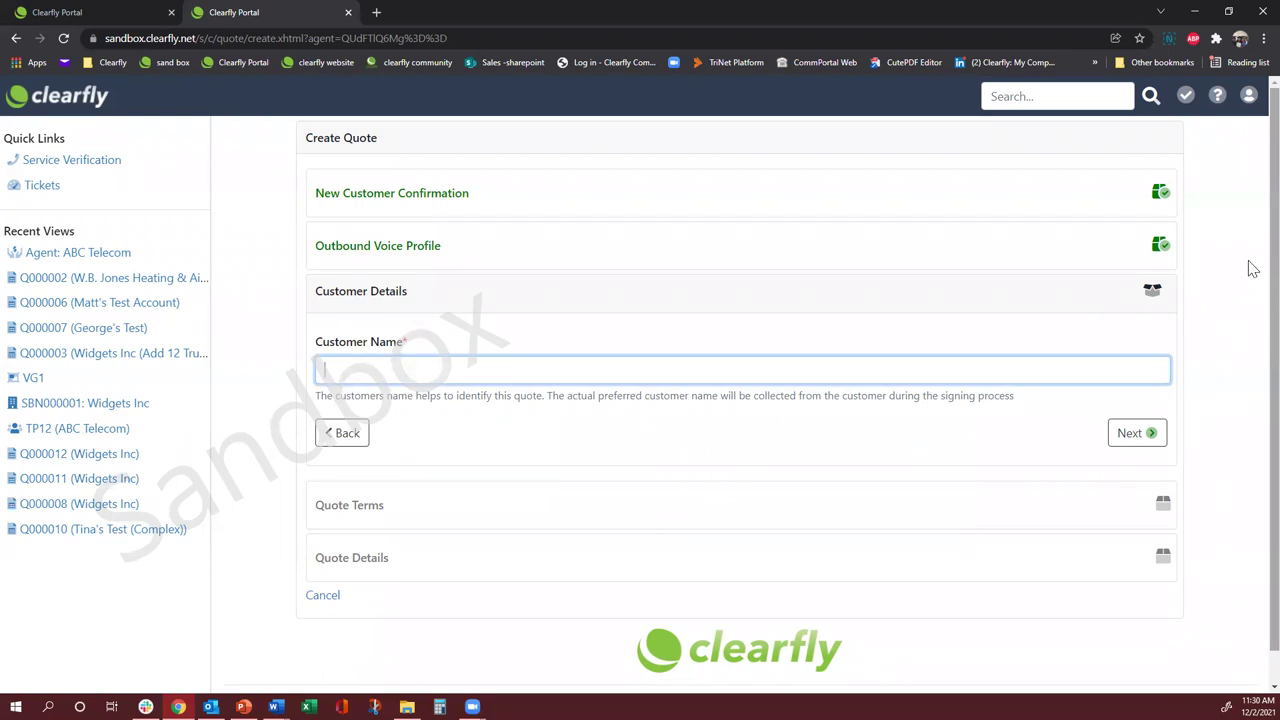
pyautogui.write("Tina's Test")
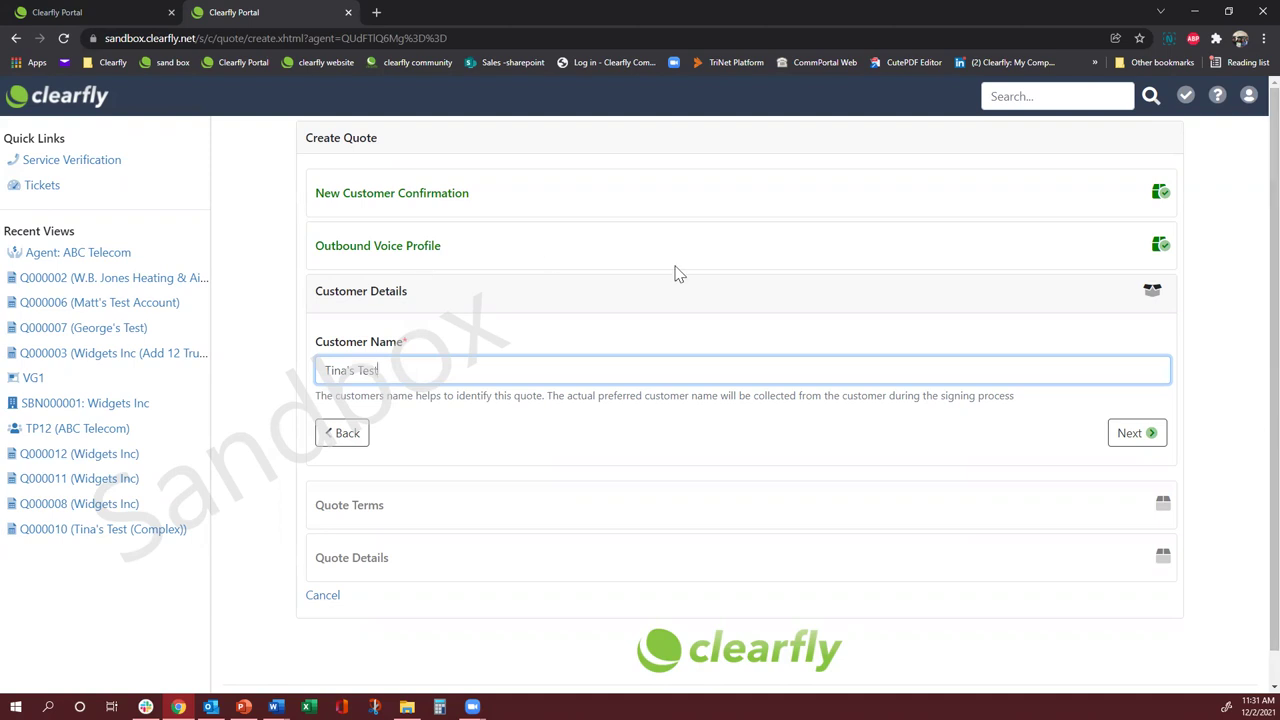
pyautogui.click(1137, 433)
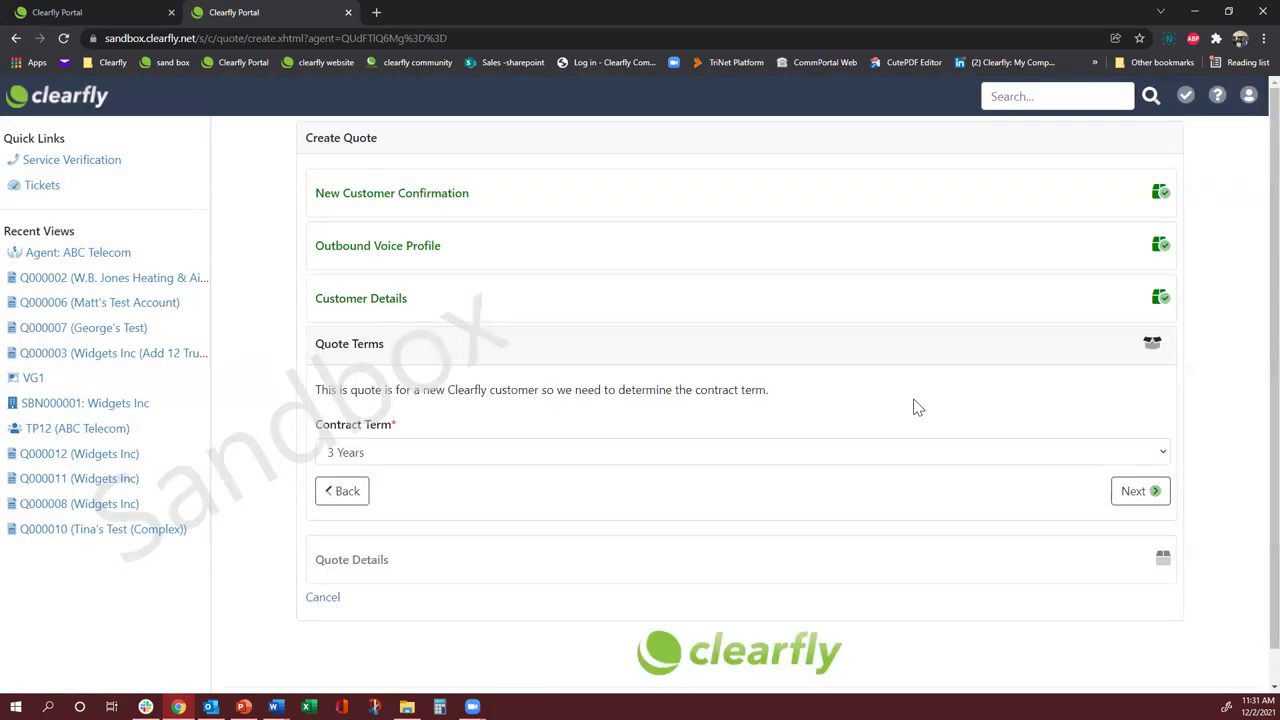
# Keep the 3 Years contract term and continue to Quote Details.
pyautogui.click(1160, 452)
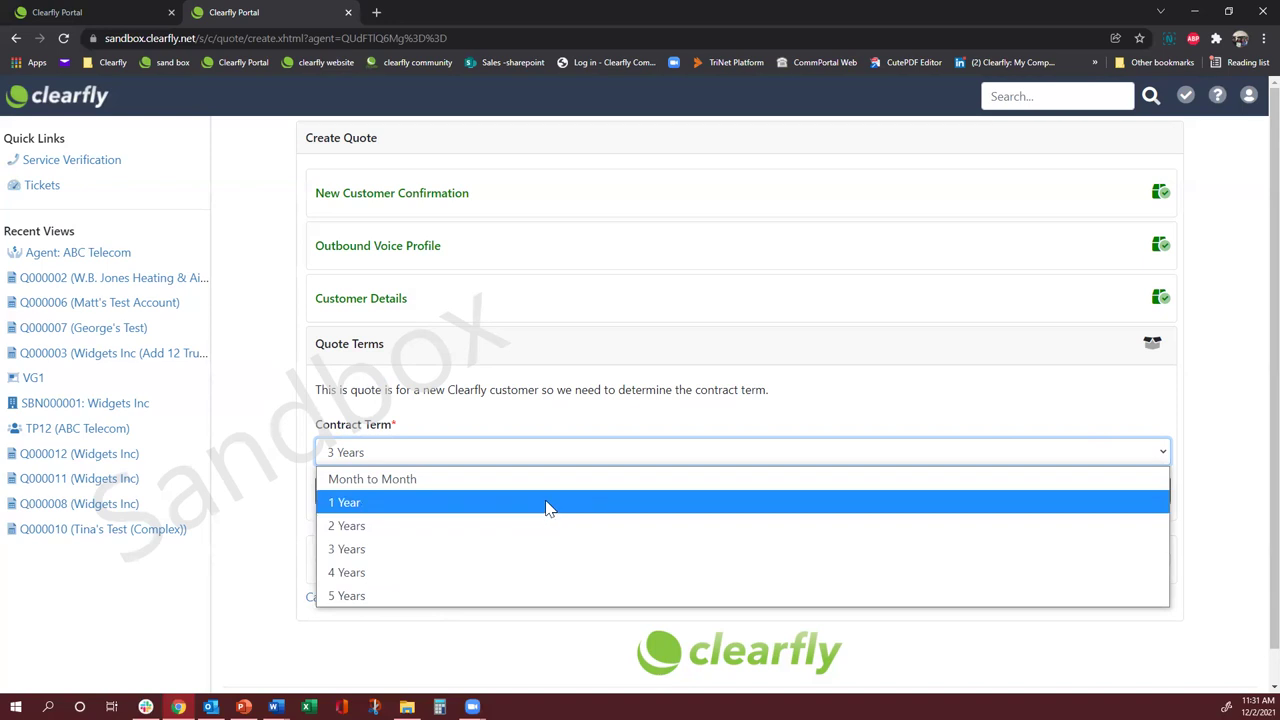
pyautogui.click(829, 416)
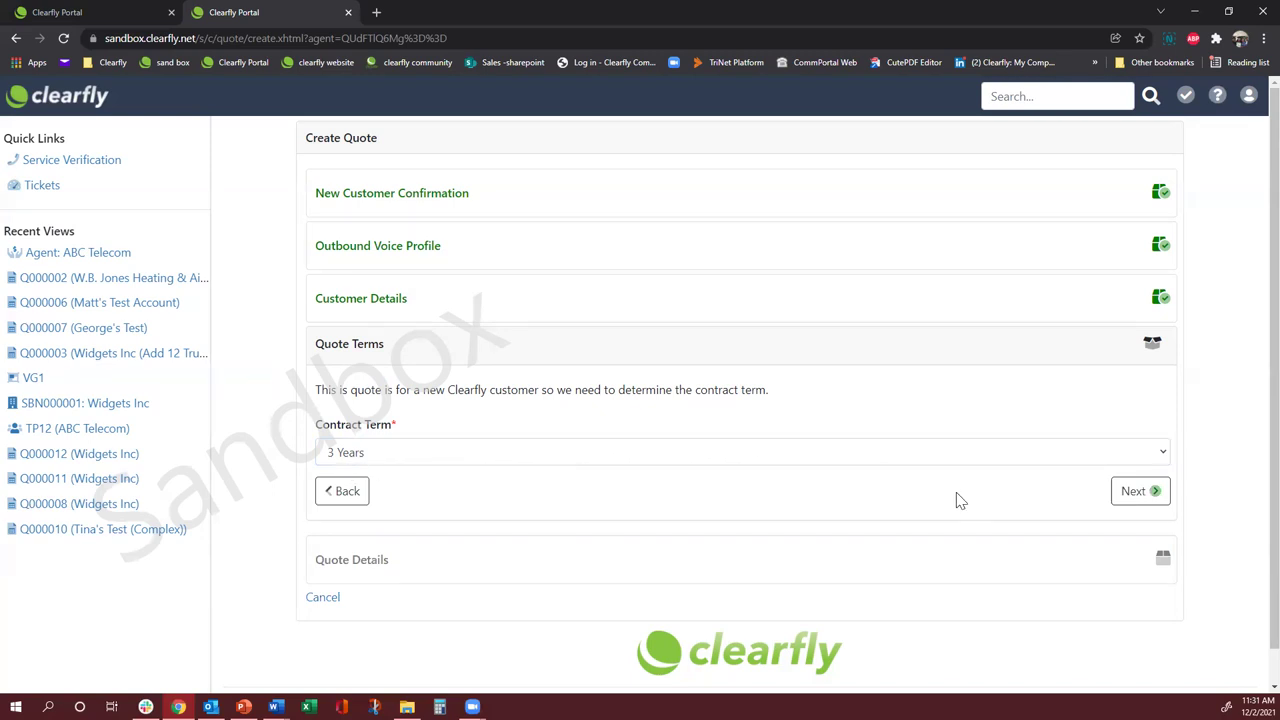
pyautogui.click(1132, 495)
pyautogui.scroll(-1, 617, 304)
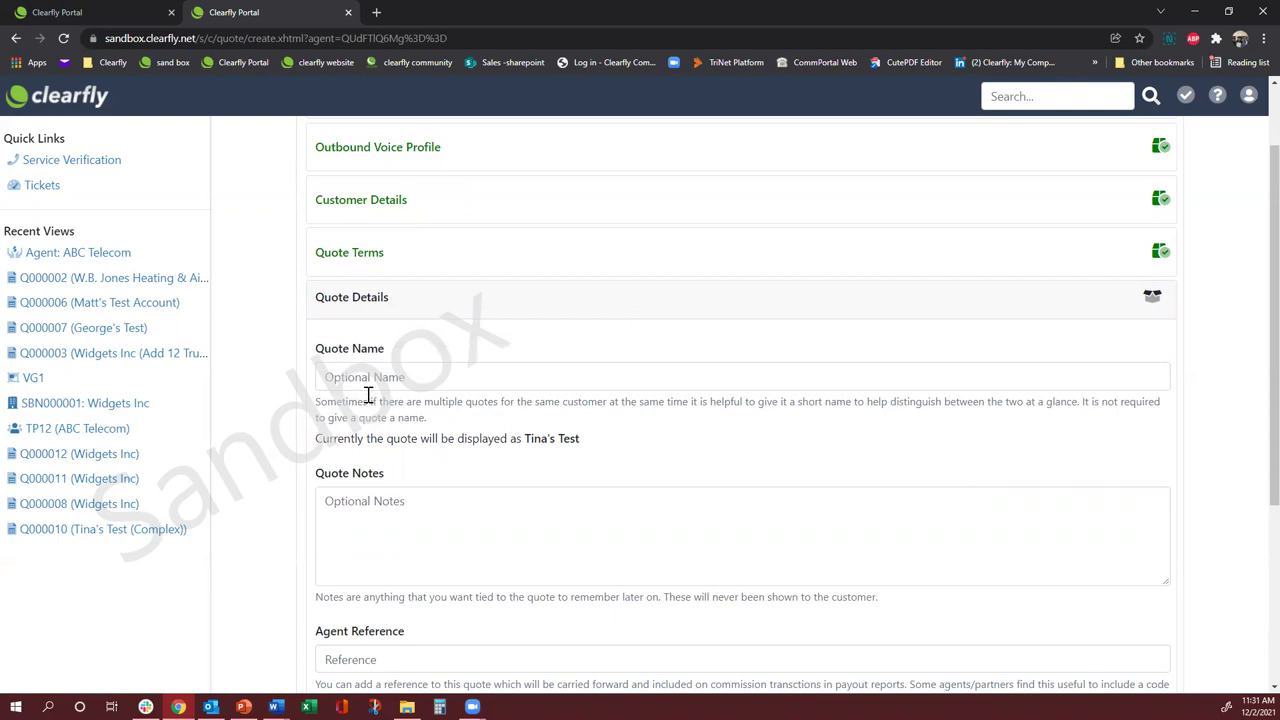
# Name the quote 'Basic'.
pyautogui.click(435, 377)
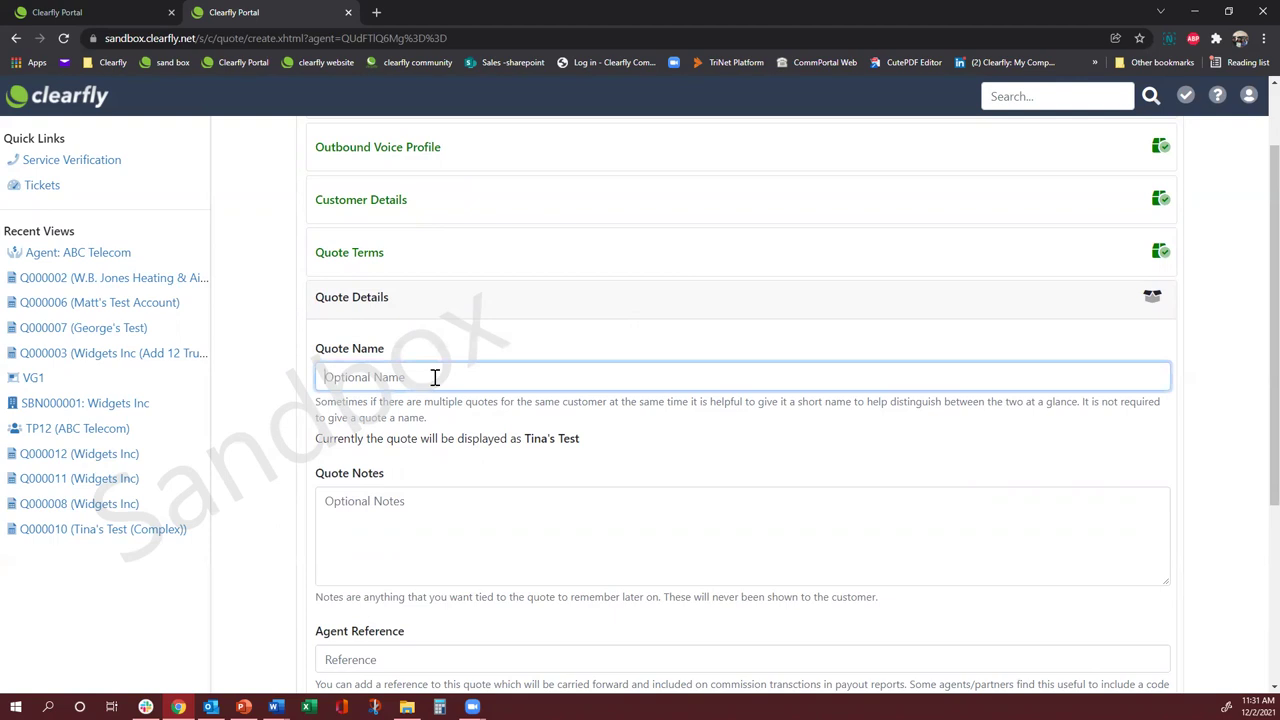
pyautogui.write('Basic')
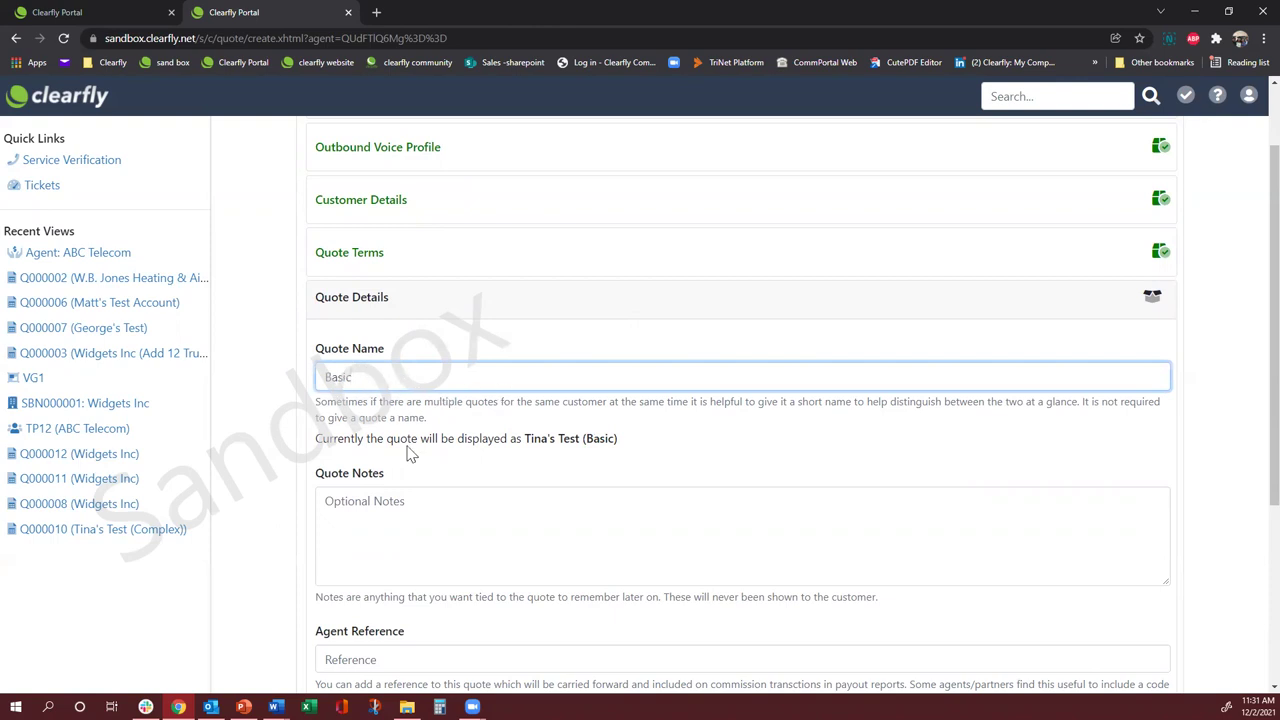
pyautogui.scroll(-2, 466, 460)
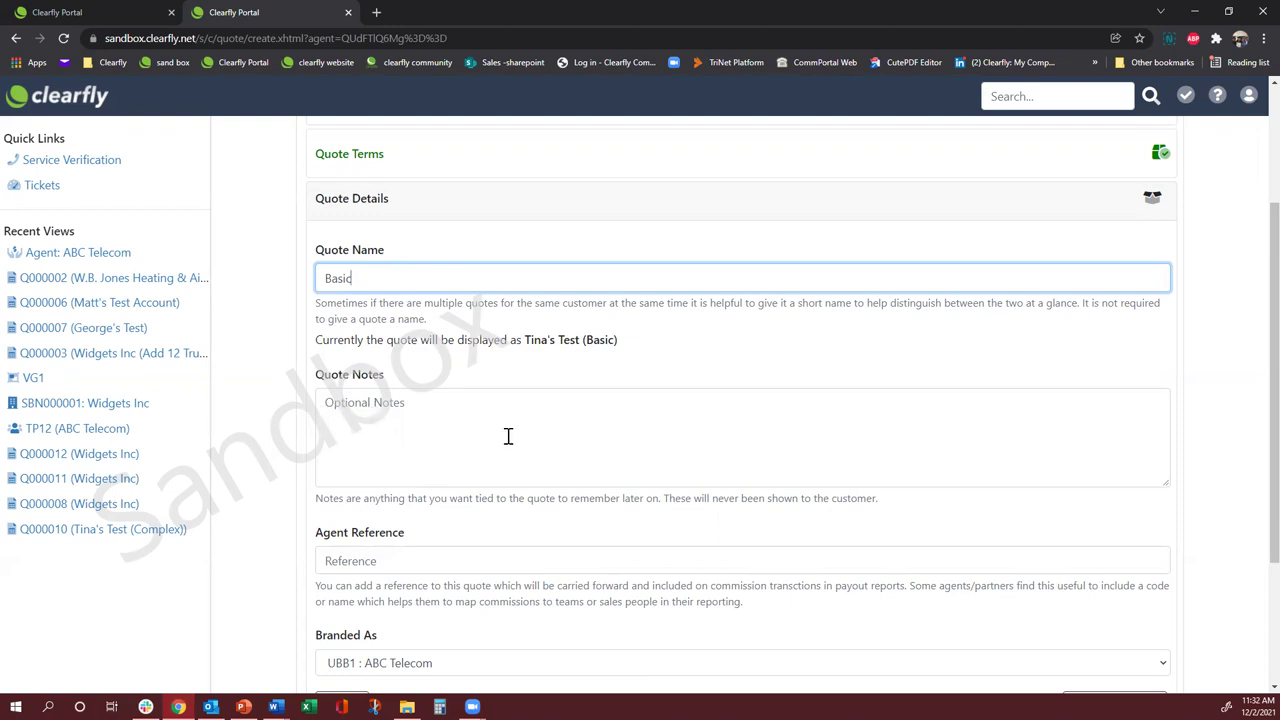
pyautogui.scroll(-2, 491, 420)
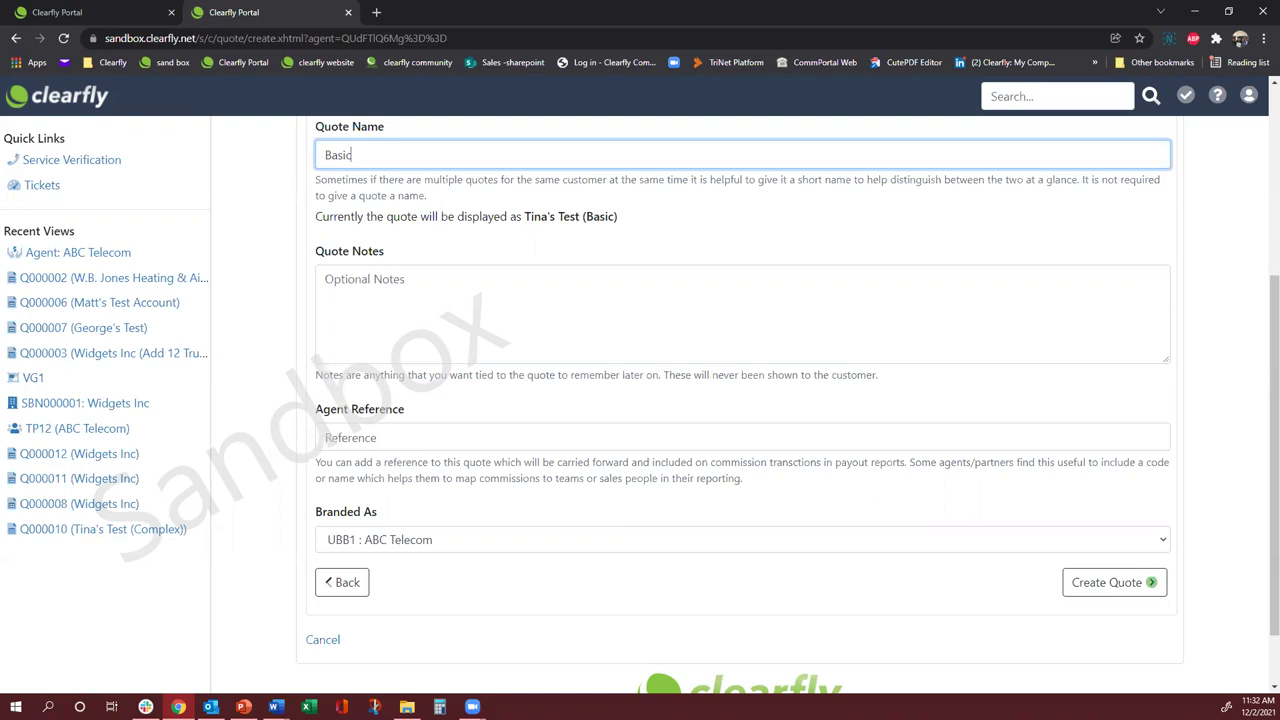
# Enter the agent's name as Agent Reference, brand as UBB1 : ABC Telecom, and create the quote.
pyautogui.click(370, 437)
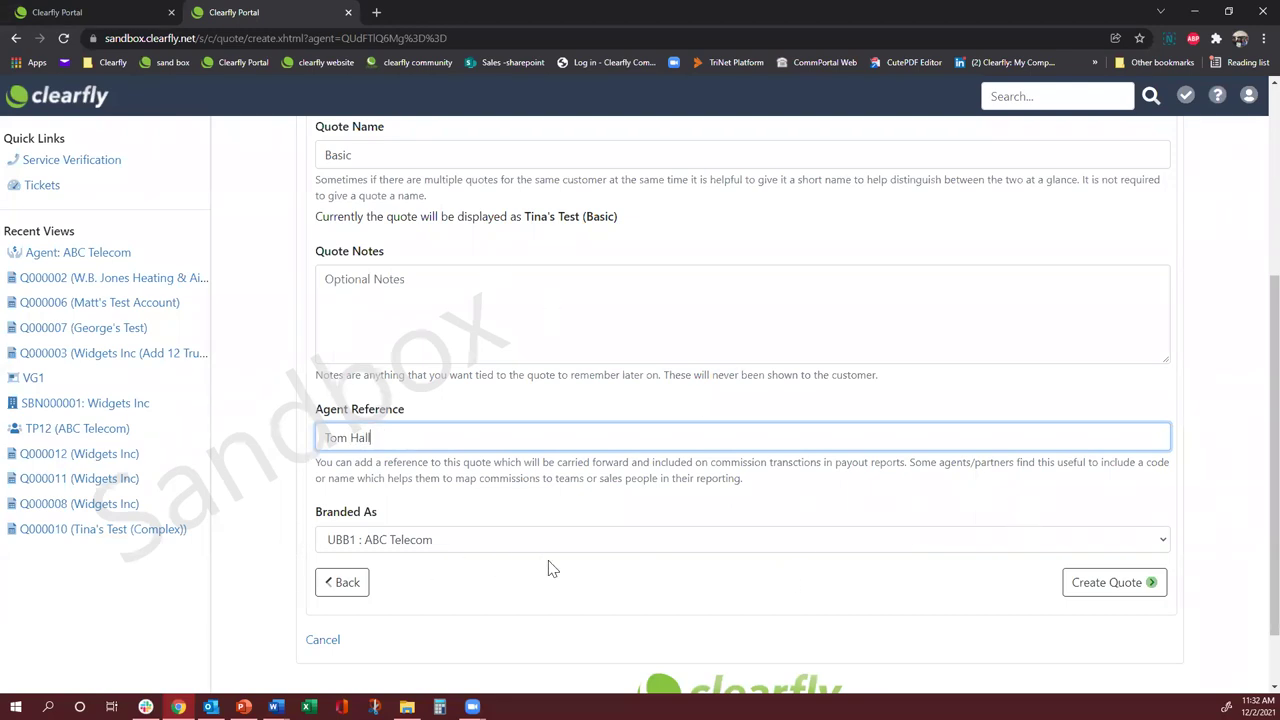
pyautogui.scroll(-1, 1050, 555)
pyautogui.click(1163, 520)
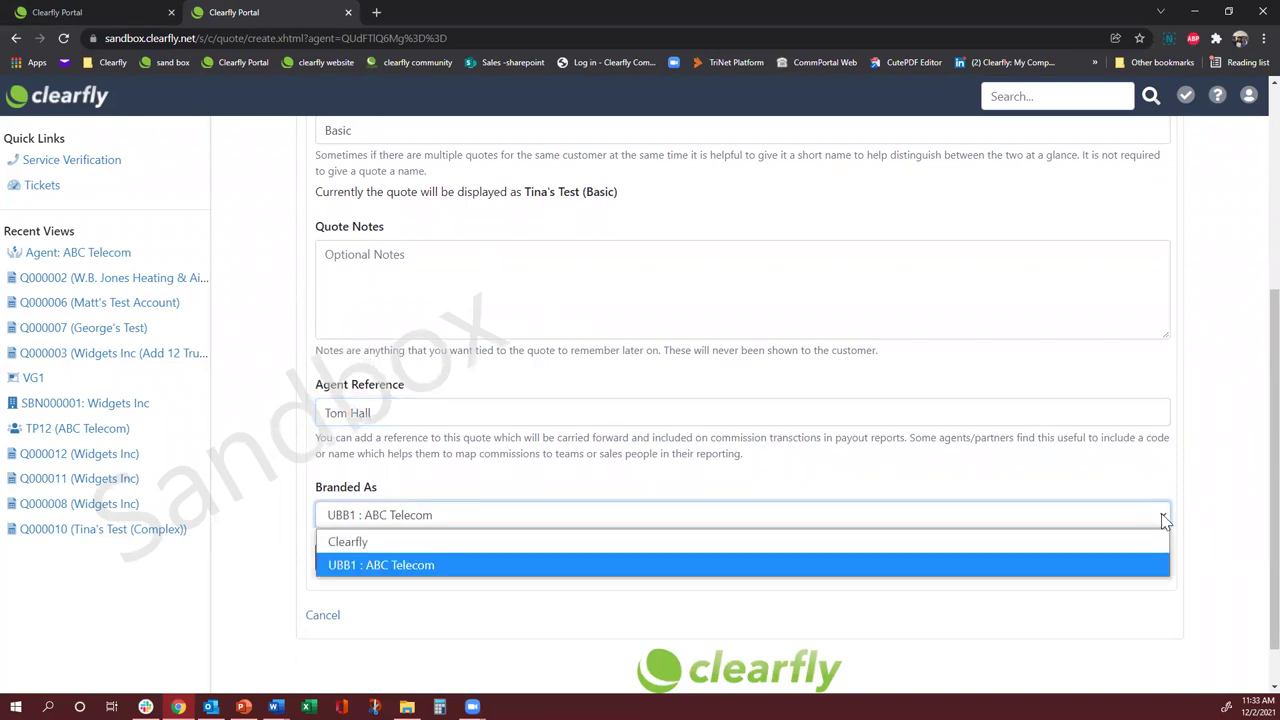
pyautogui.click(485, 566)
pyautogui.click(1090, 560)
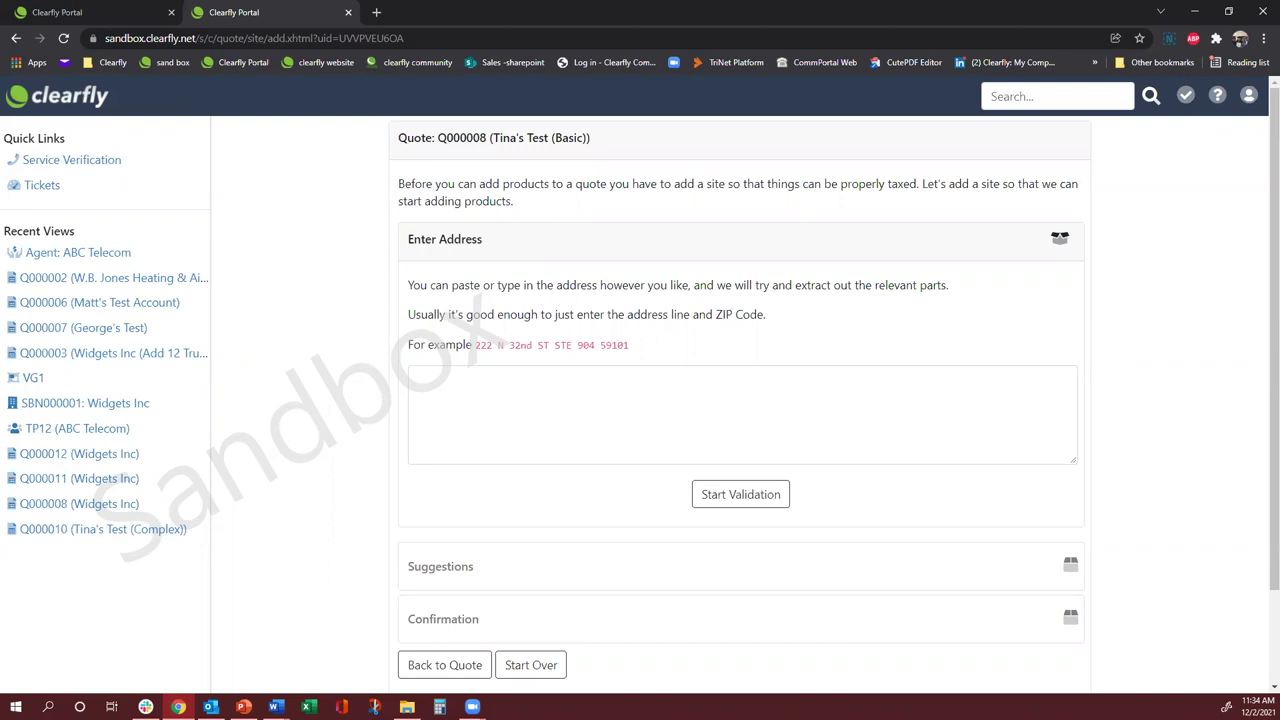
# Select the example address text shown under Enter Address.
pyautogui.moveTo(637, 350); pyautogui.dragTo(476, 349)
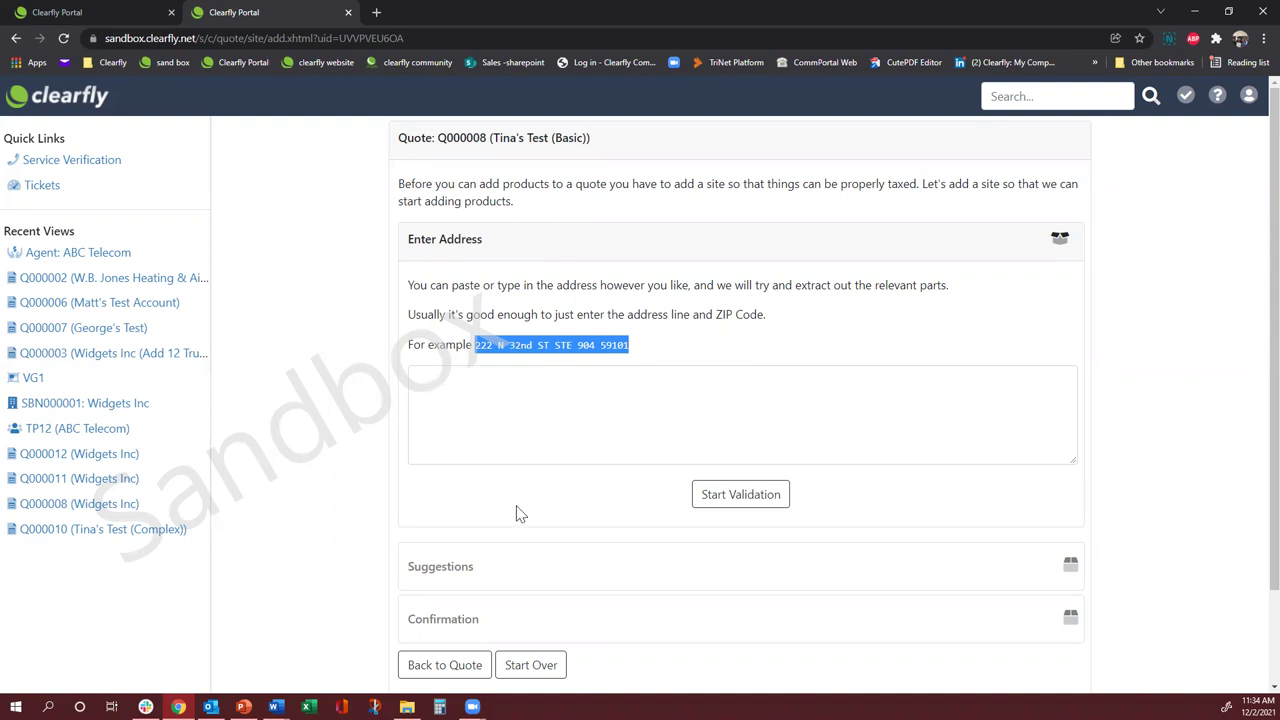
# Copy the example address into the address box and run validation on it.
pyautogui.rightClick(549, 346)
pyautogui.click(585, 359)
pyautogui.click(494, 400)
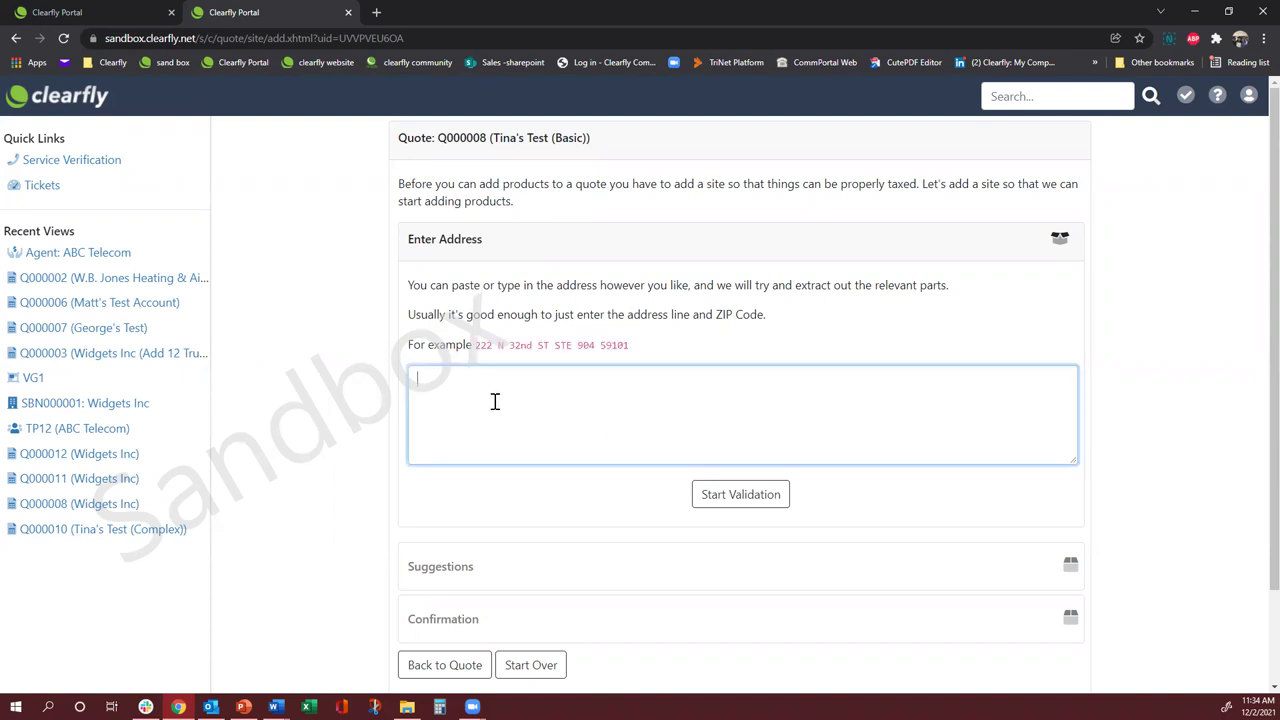
pyautogui.rightClick(494, 401)
pyautogui.click(528, 516)
pyautogui.click(716, 496)
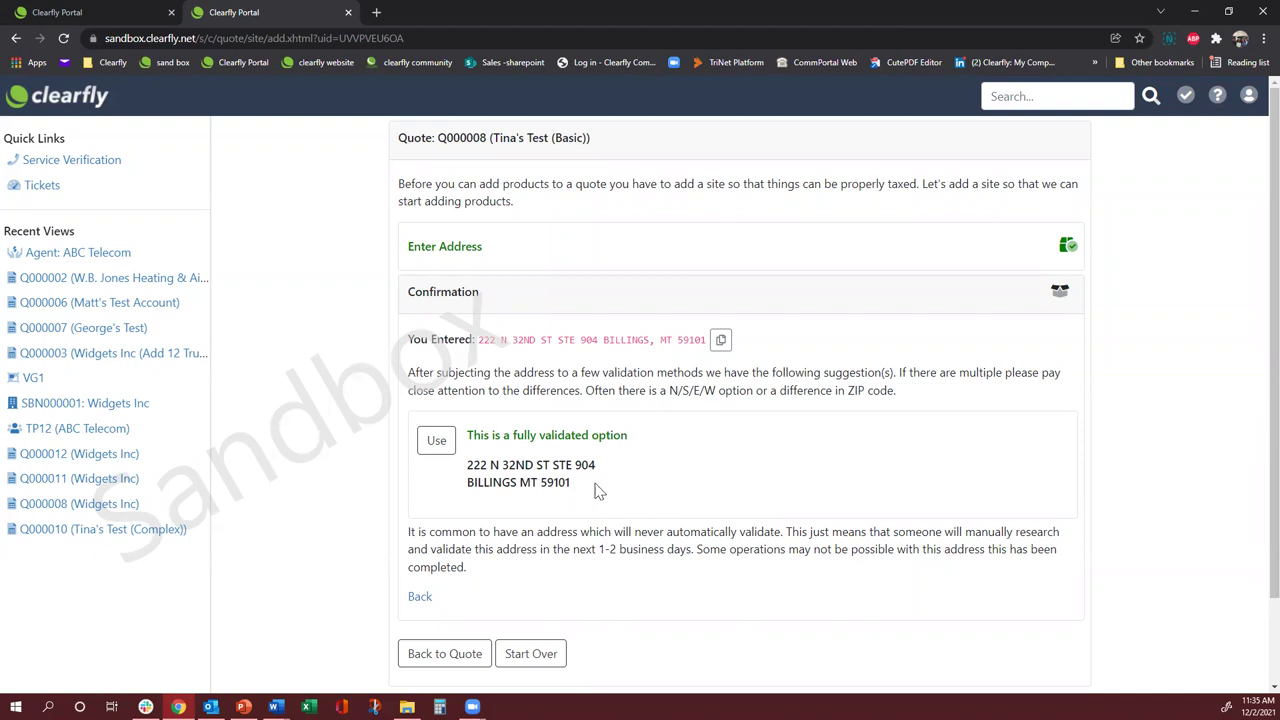
# Use the fully validated address option for the new site.
pyautogui.scroll(-1, 623, 460)
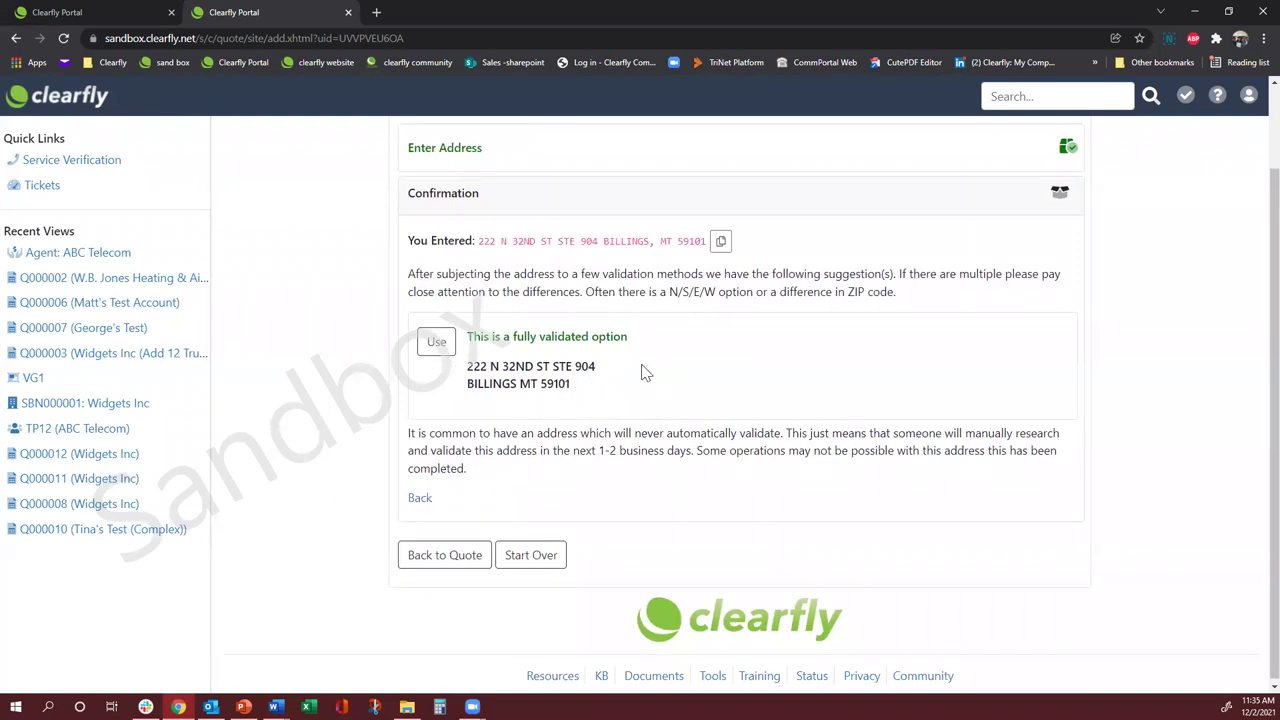
pyautogui.click(434, 345)
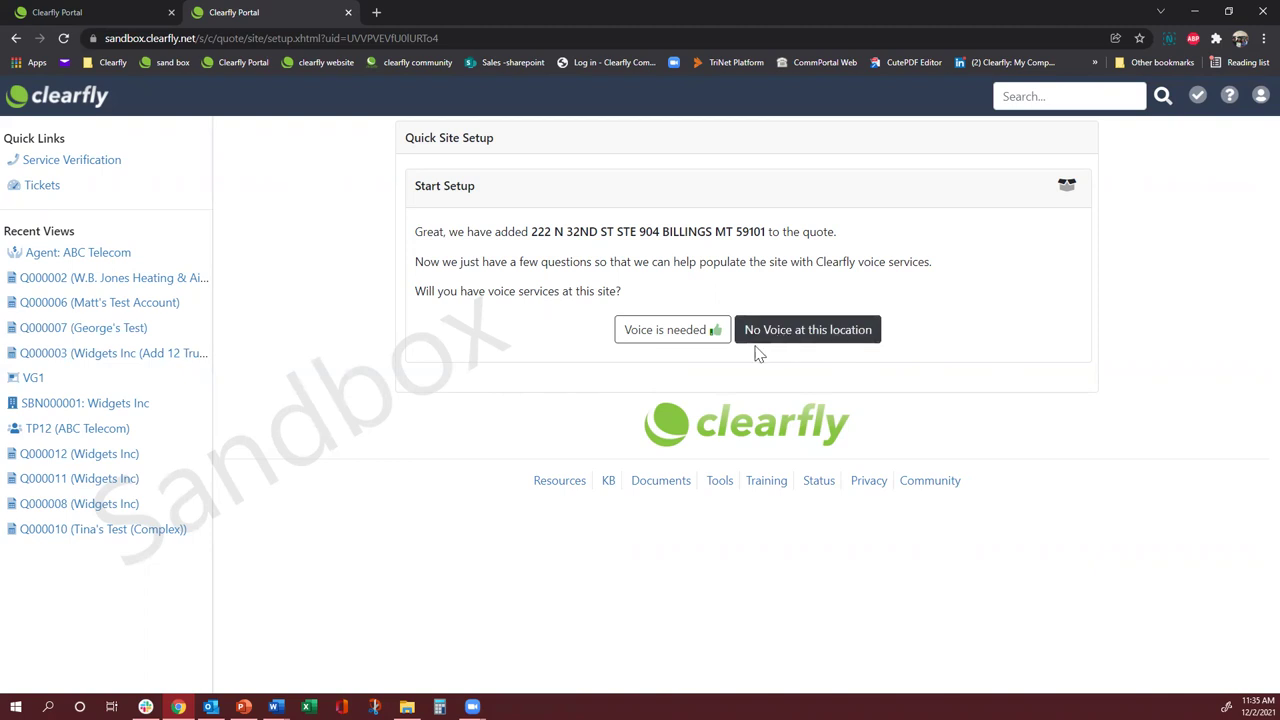
# Enable voice services at the site with a SIP (Native) voice configuration.
pyautogui.click(637, 348)
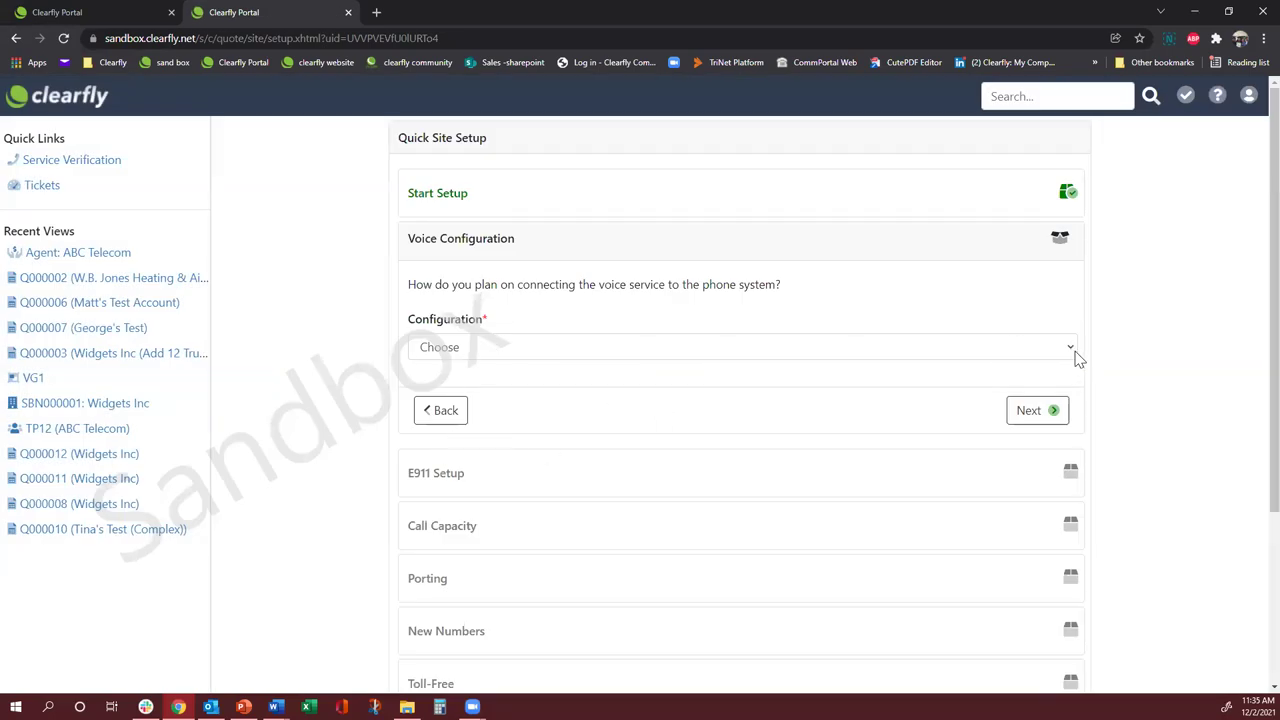
pyautogui.click(1070, 348)
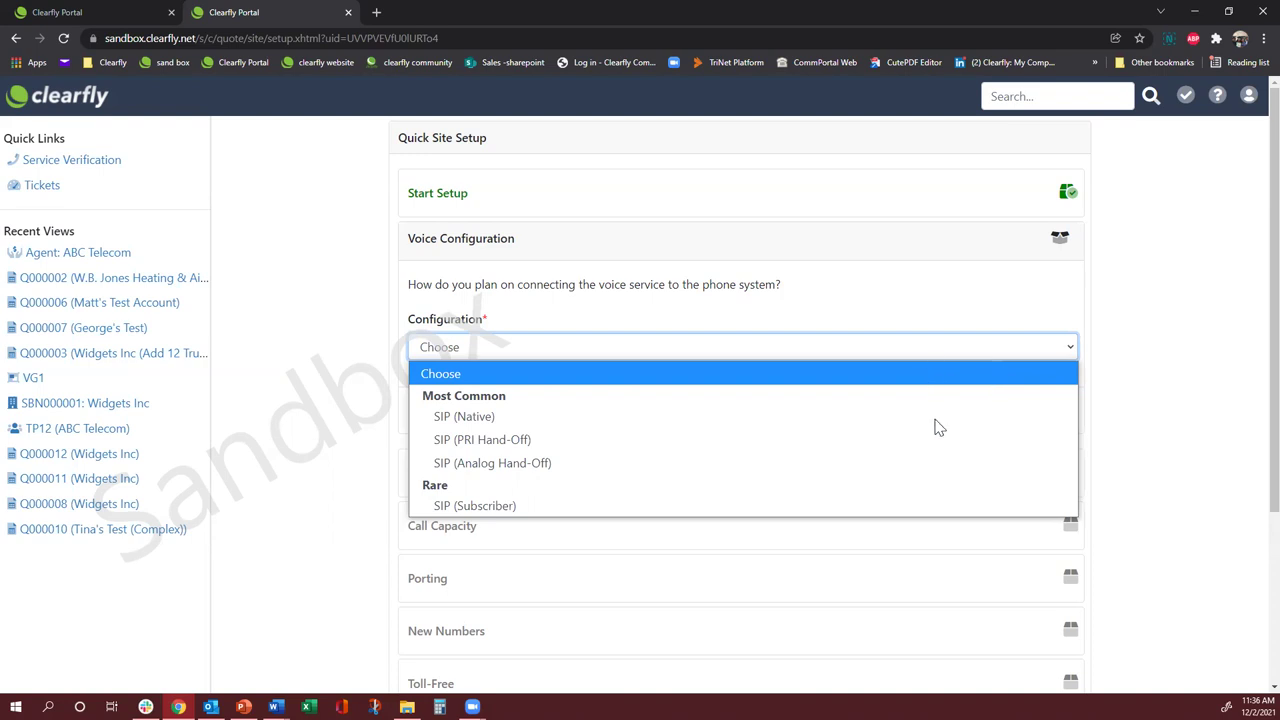
pyautogui.click(502, 420)
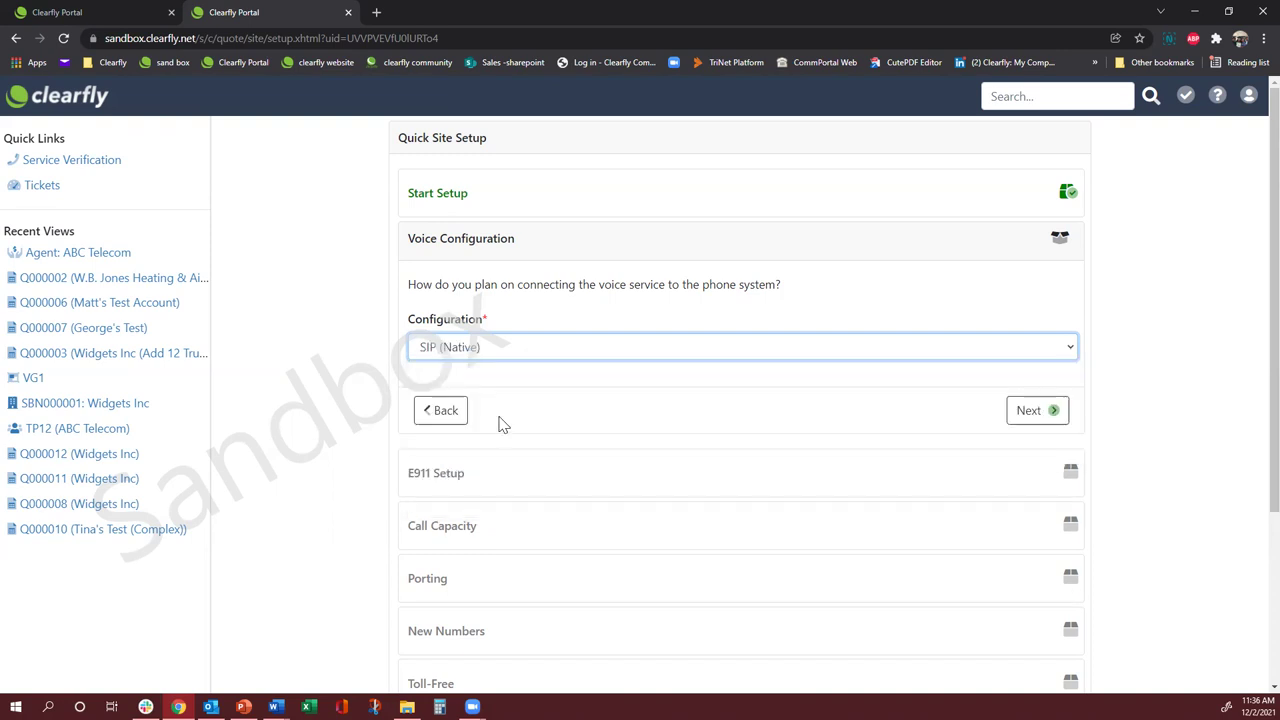
pyautogui.click(1013, 413)
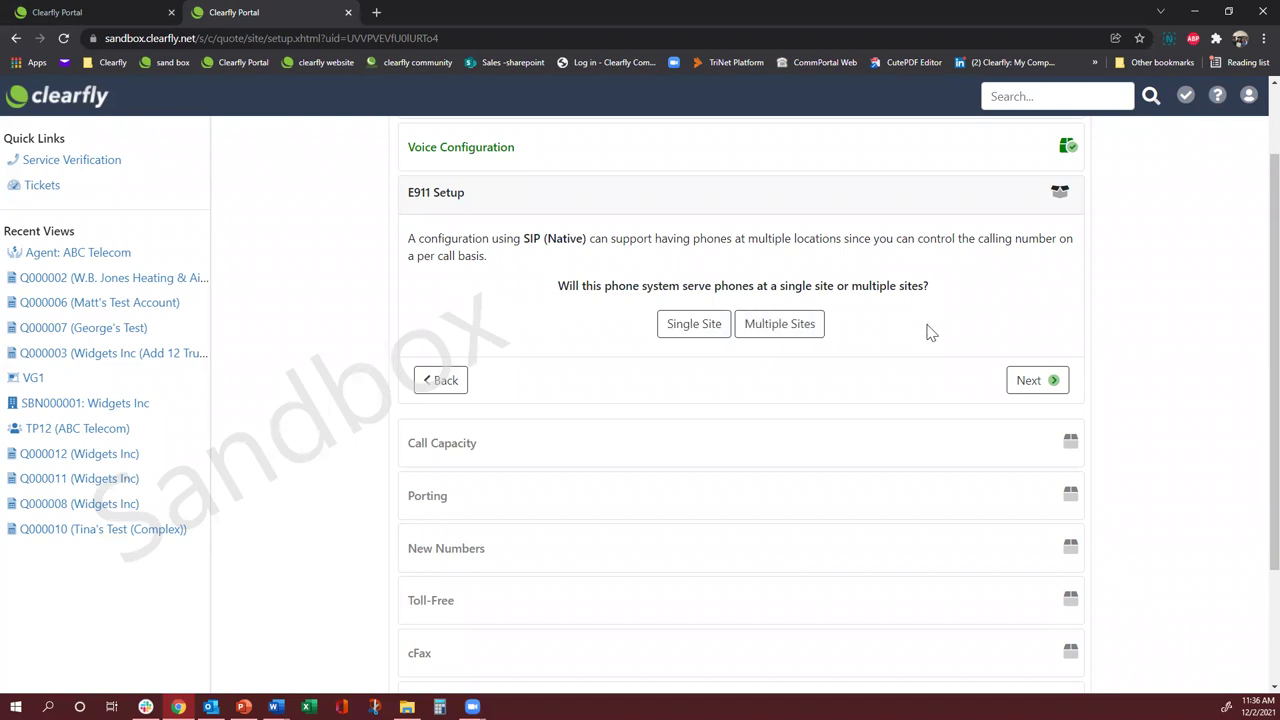
# Mark the phones as single-site and set call capacity to 10 concurrent calls.
pyautogui.click(695, 330)
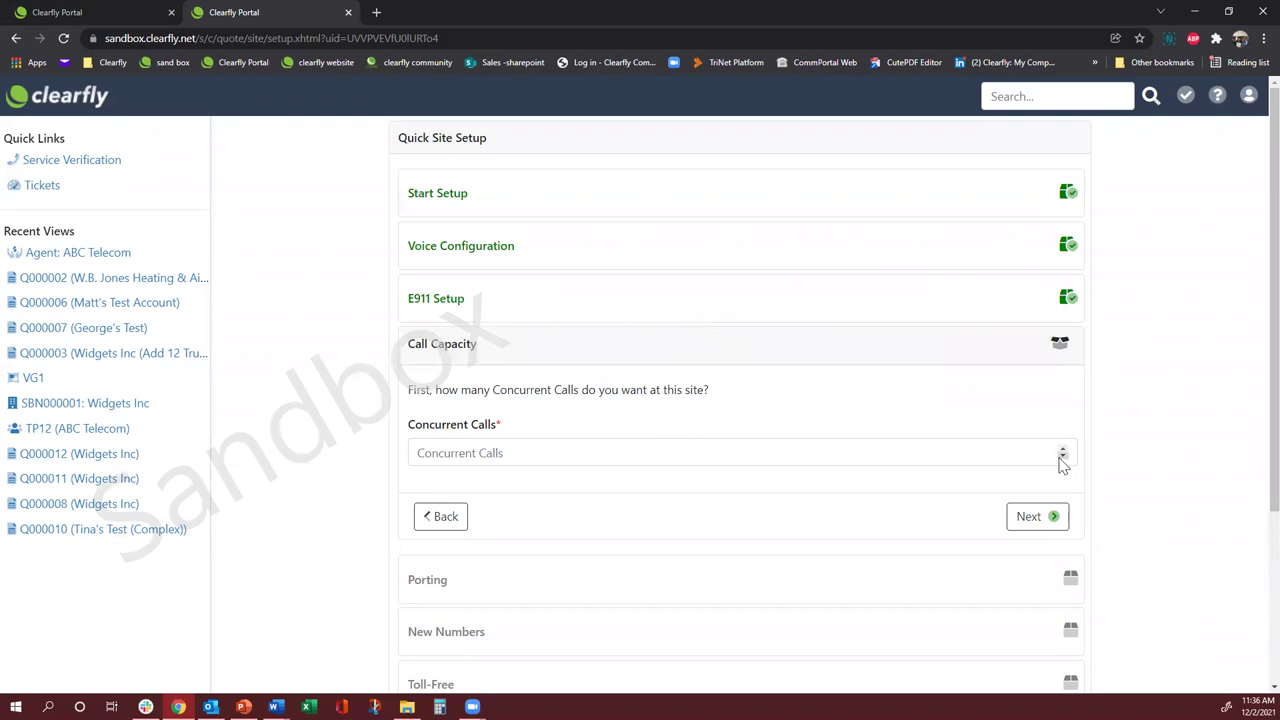
pyautogui.click(453, 457)
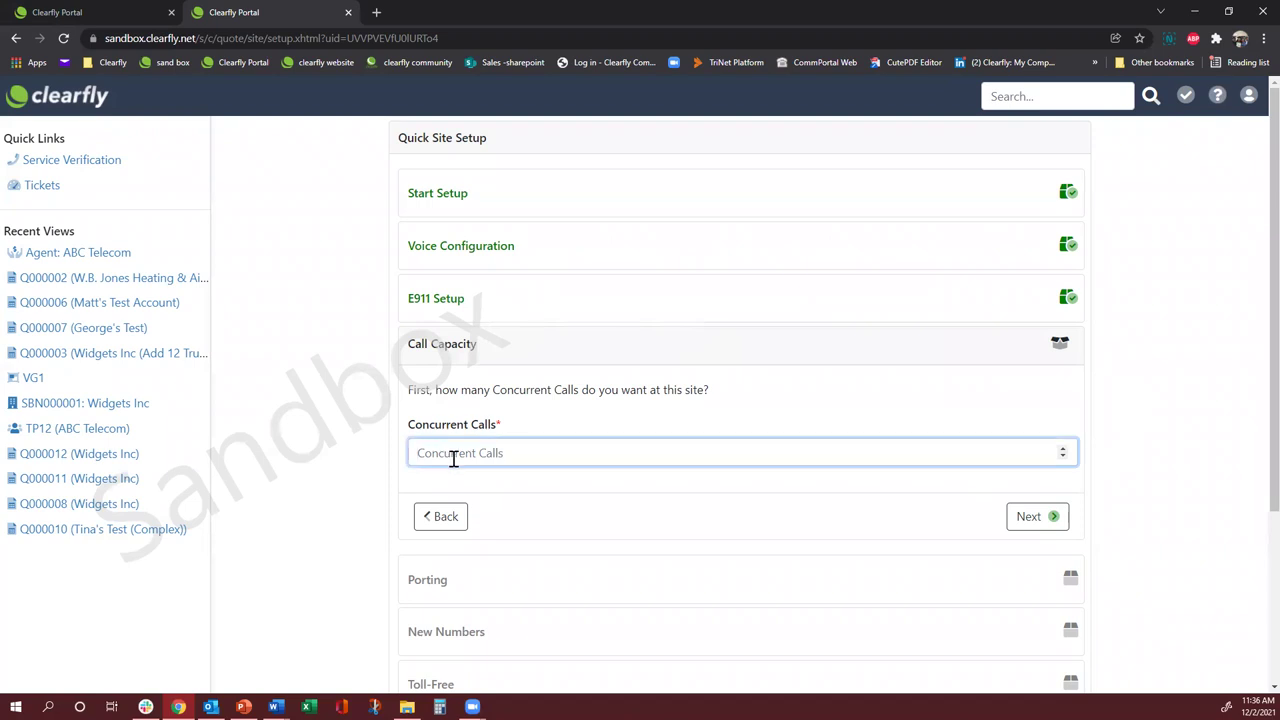
pyautogui.write('10')
pyautogui.click(1038, 530)
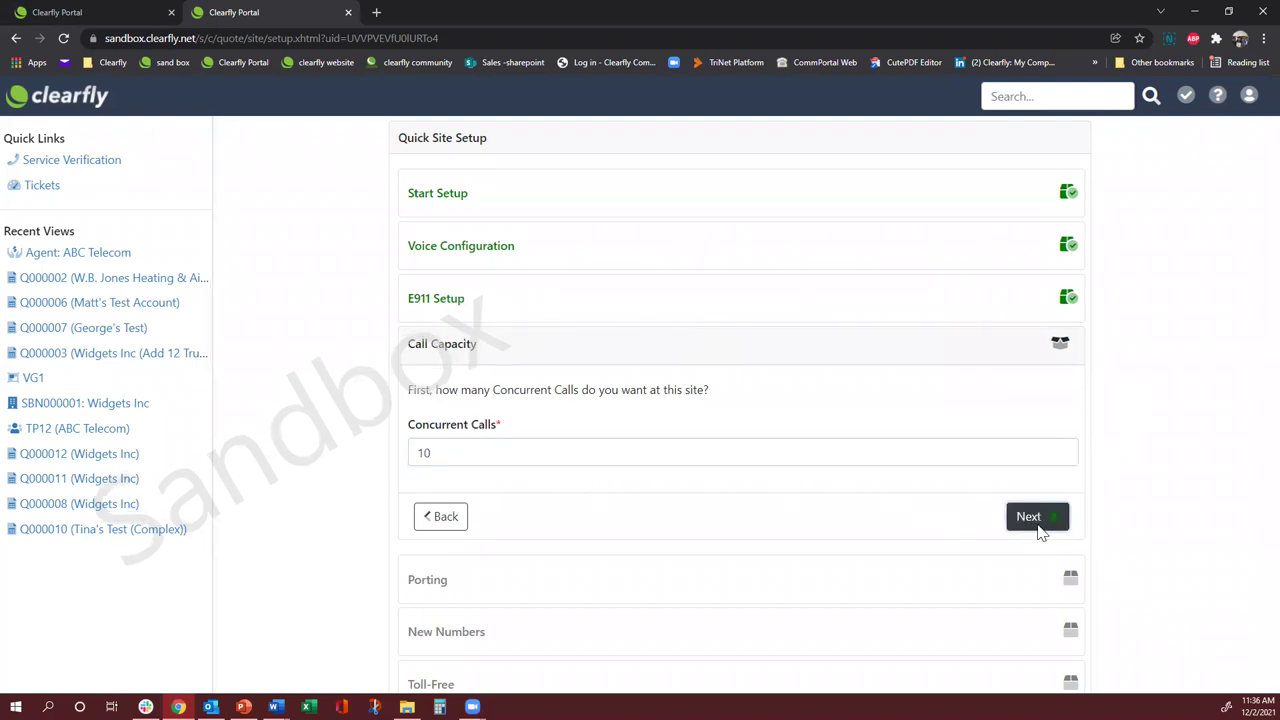
pyautogui.scroll(-2, 826, 451)
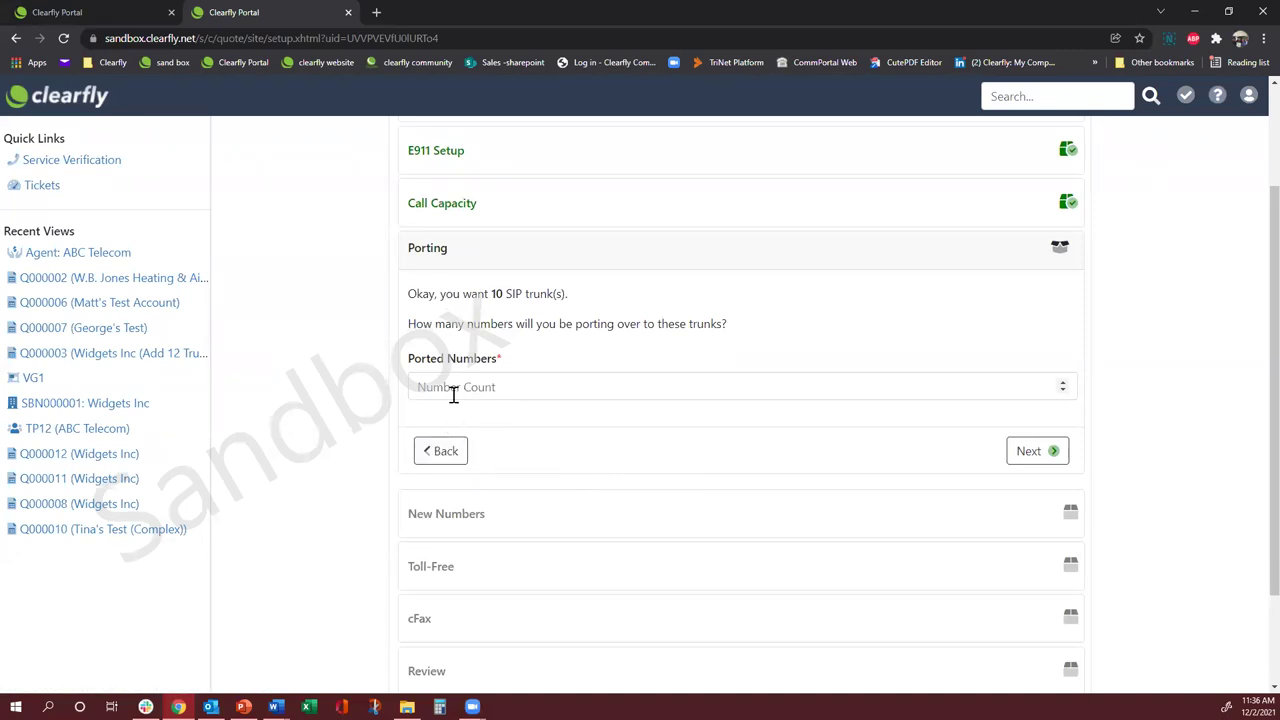
# Enter 20 as the number of numbers to port.
pyautogui.click(455, 389)
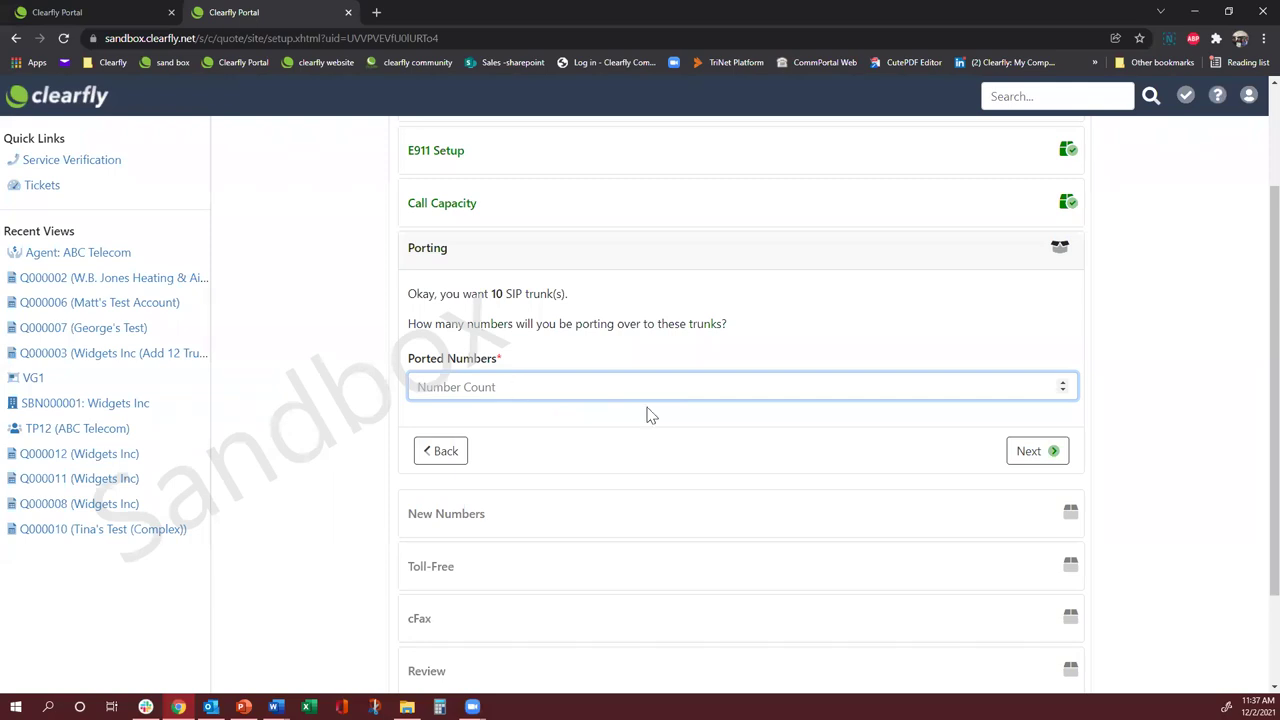
pyautogui.write('20')
pyautogui.click(1028, 452)
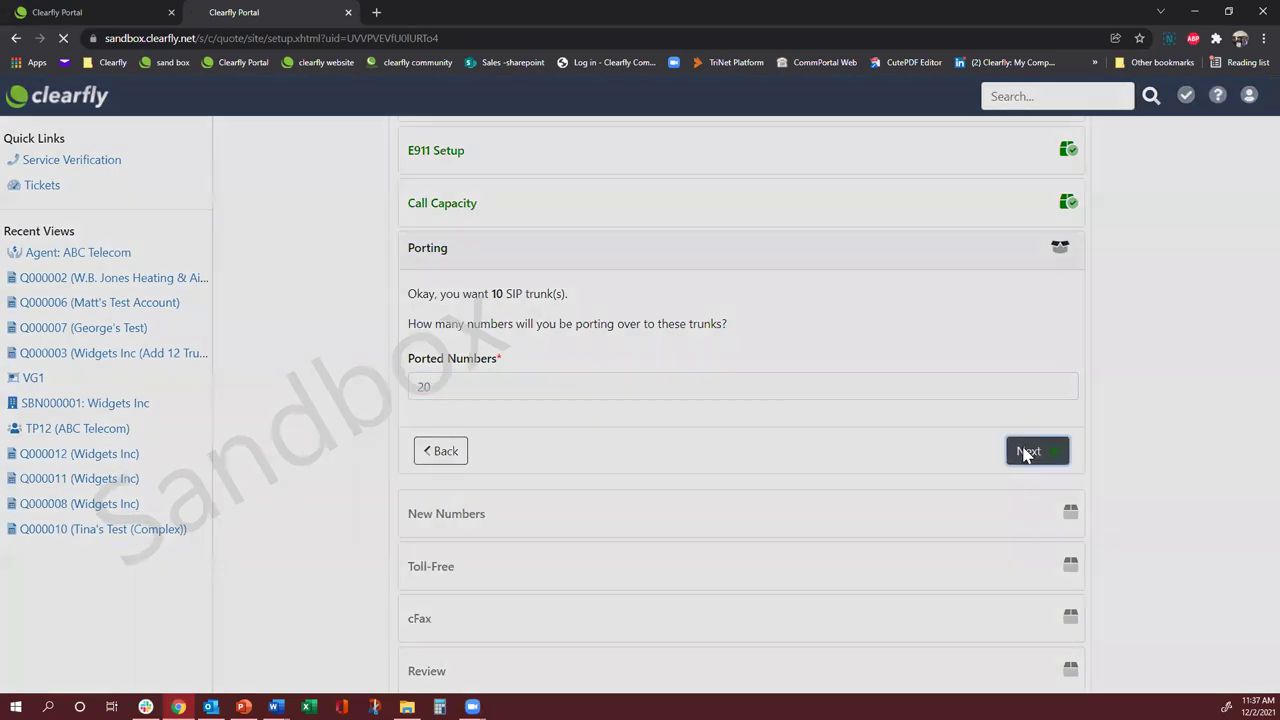
# Set 2 new numbers and a toll-free number count of 0.
pyautogui.click(462, 580)
pyautogui.write('2')
pyautogui.click(1020, 650)
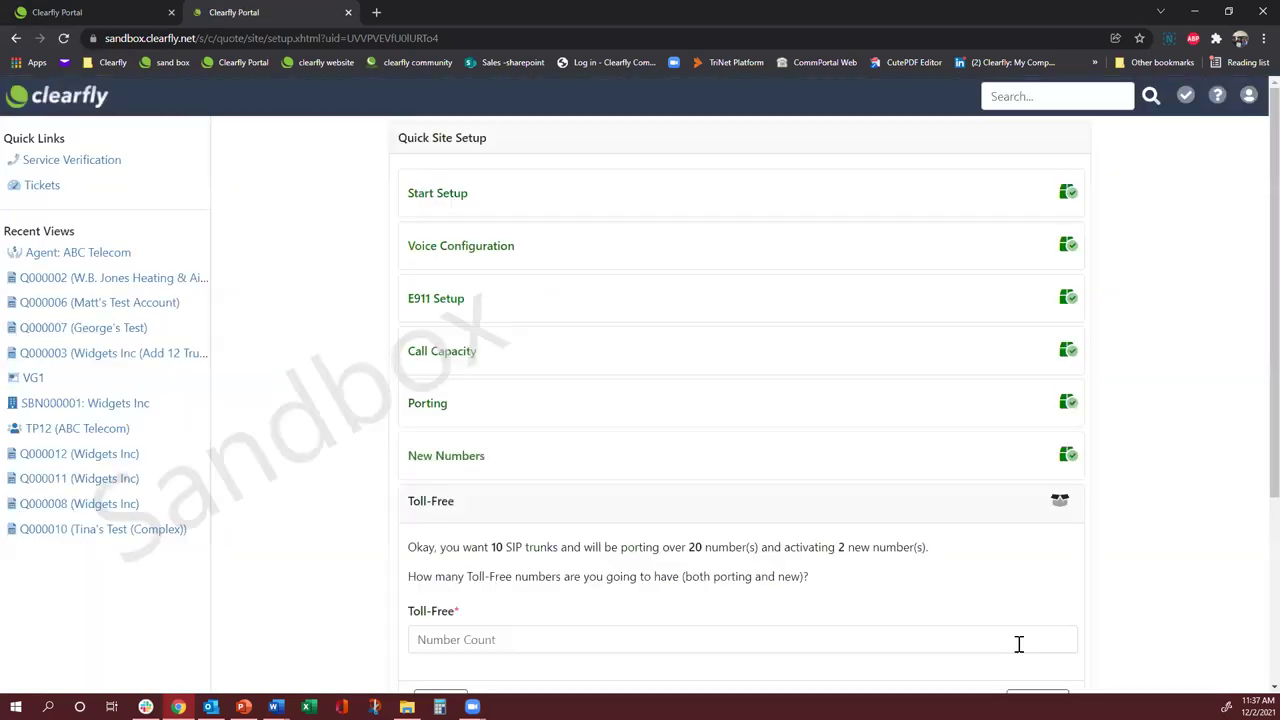
pyautogui.scroll(-2, 813, 506)
pyautogui.click(437, 466)
pyautogui.write('0')
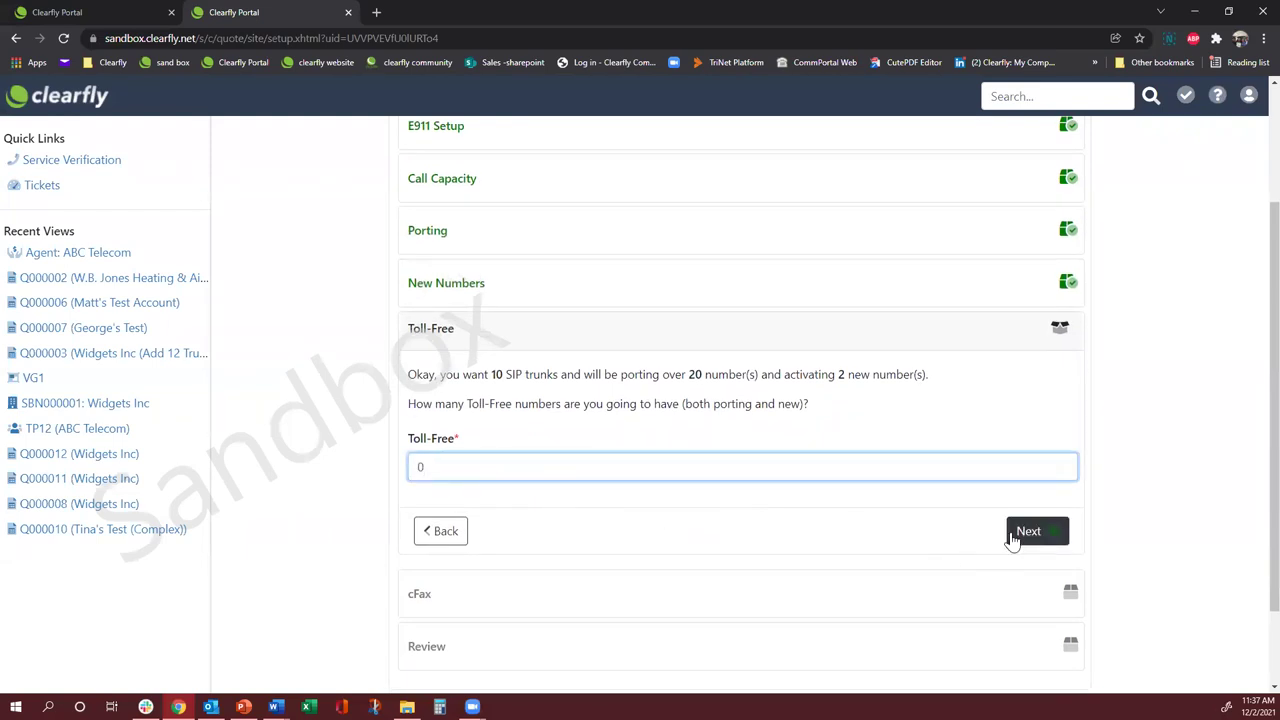
pyautogui.click(1013, 538)
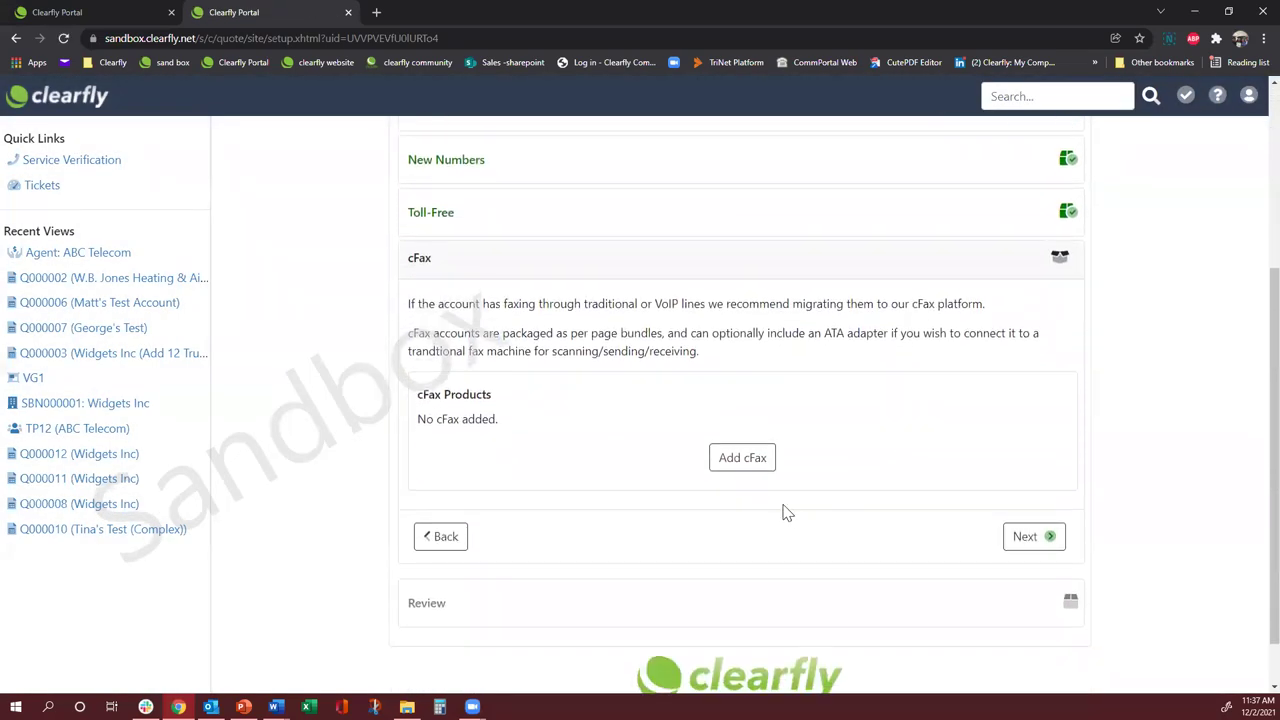
# Add the cFax 250 bundle with quantity 2.
pyautogui.click(725, 466)
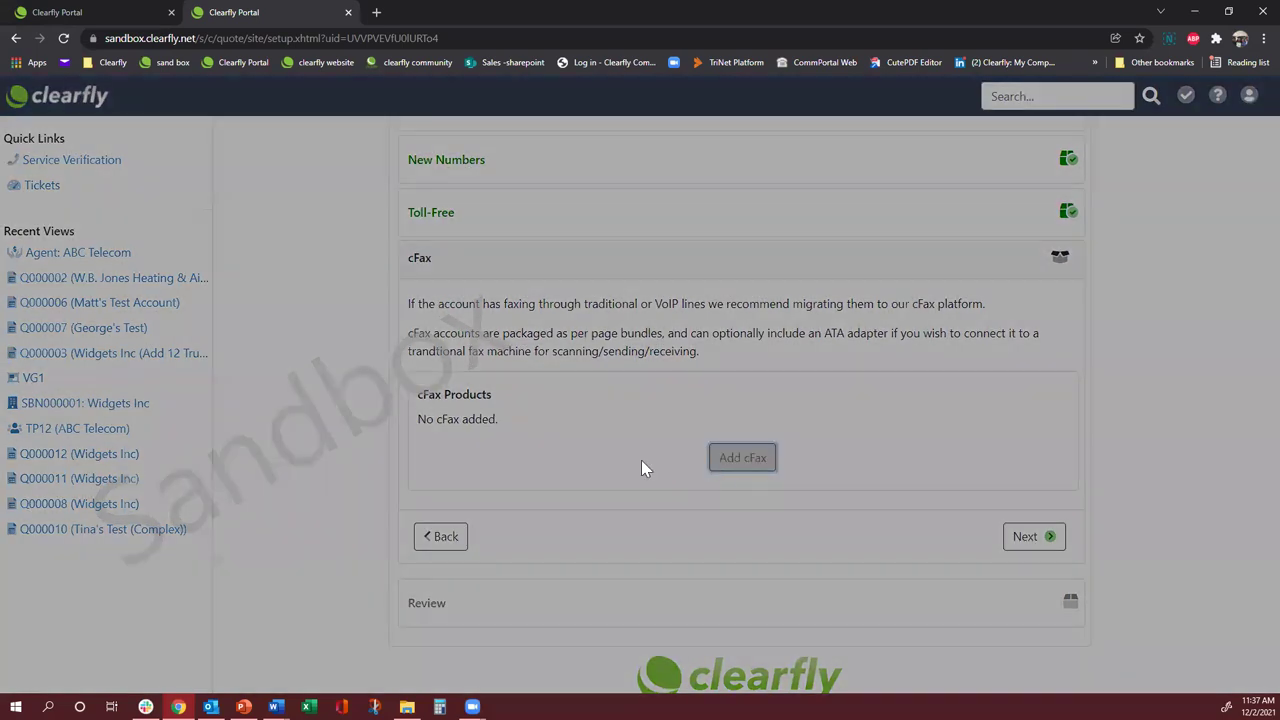
pyautogui.click(801, 196)
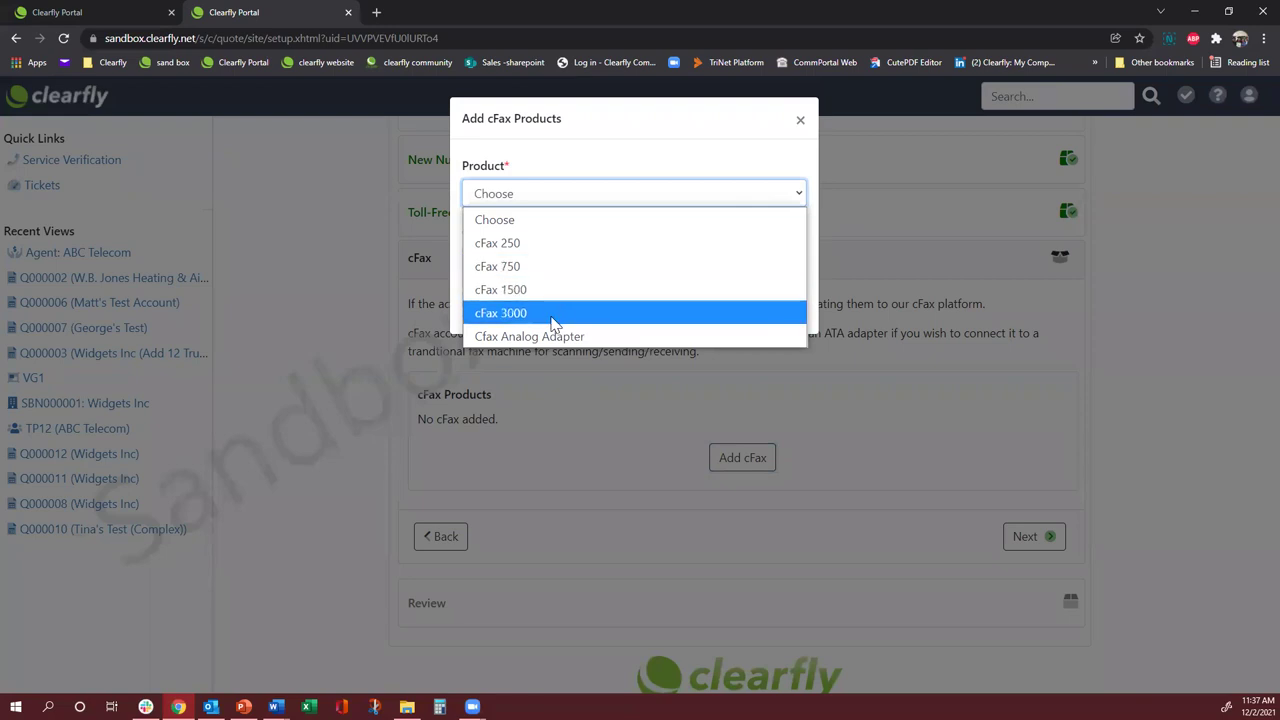
pyautogui.click(540, 249)
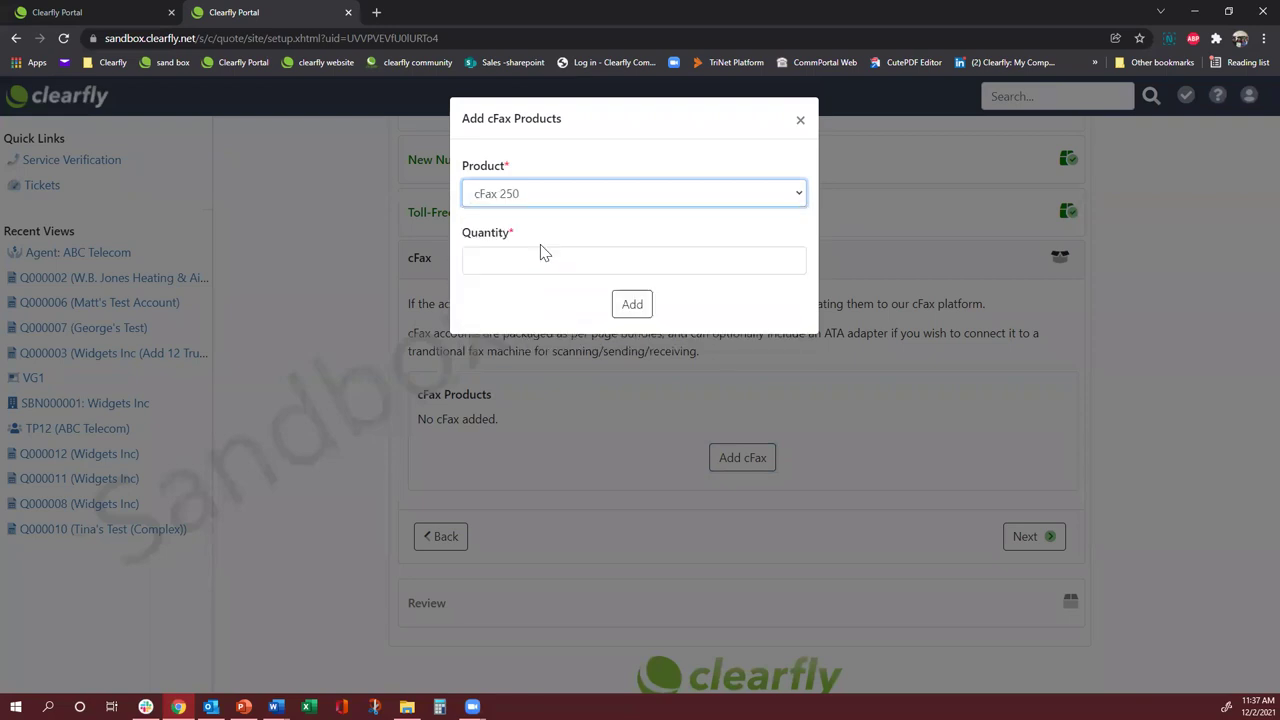
pyautogui.click(519, 261)
pyautogui.write('2')
pyautogui.click(640, 314)
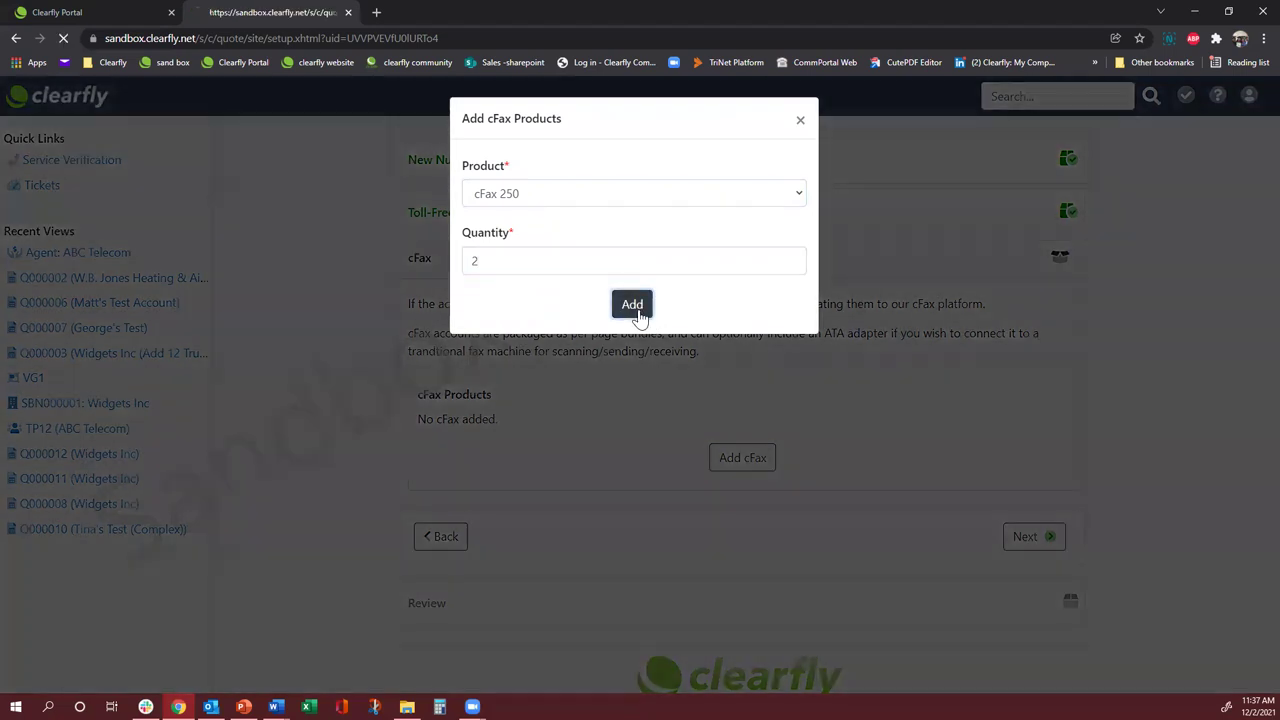
pyautogui.scroll(-2, 743, 455)
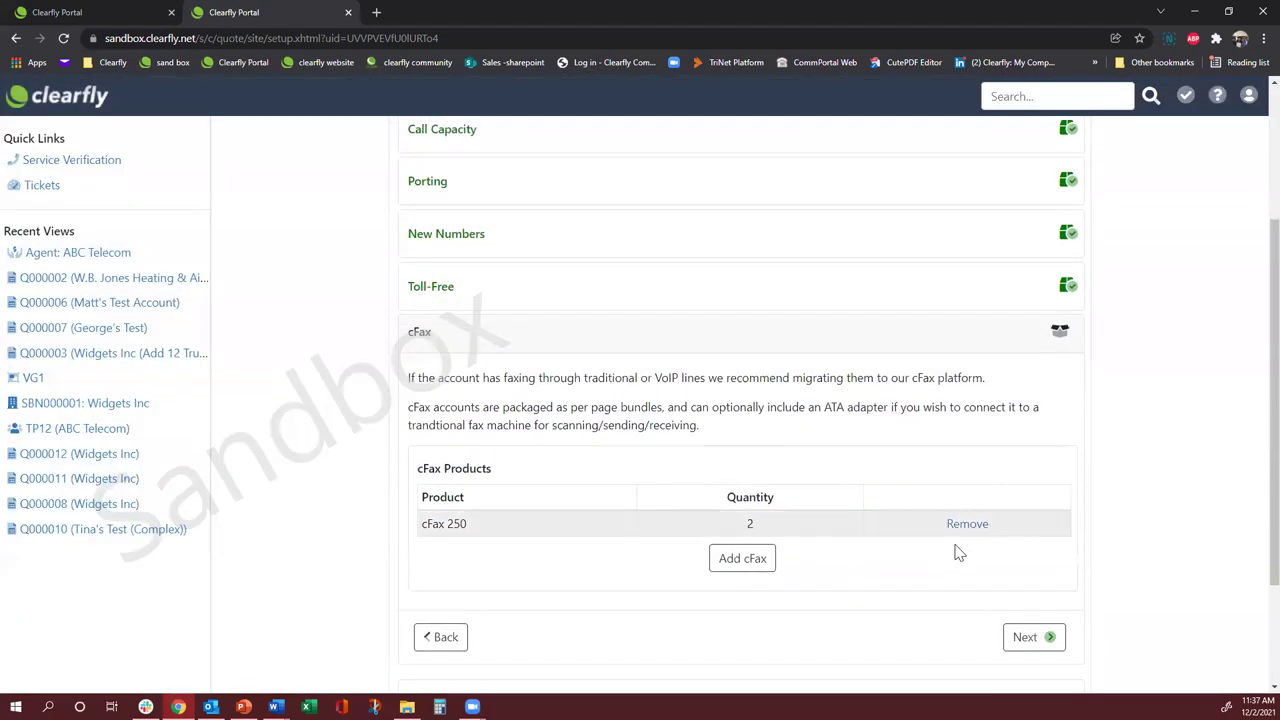
# Add one Cfax Analog Adapter to the cFax products.
pyautogui.click(748, 565)
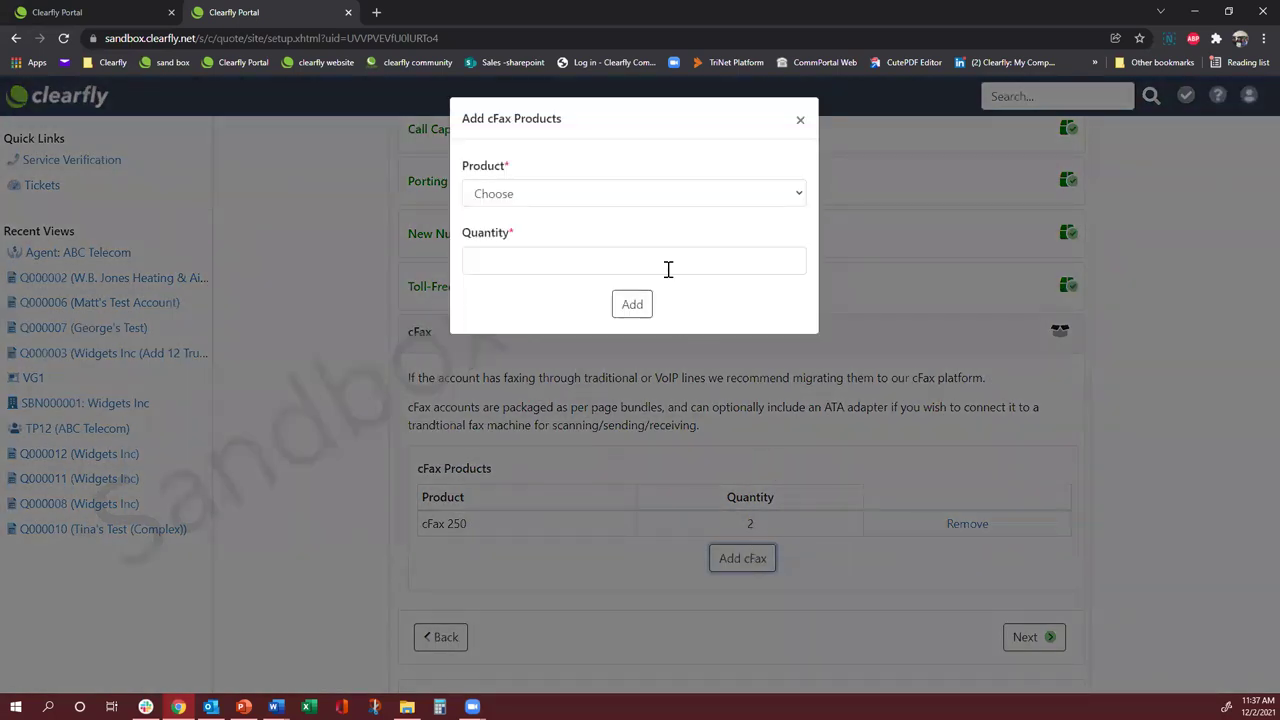
pyautogui.click(800, 196)
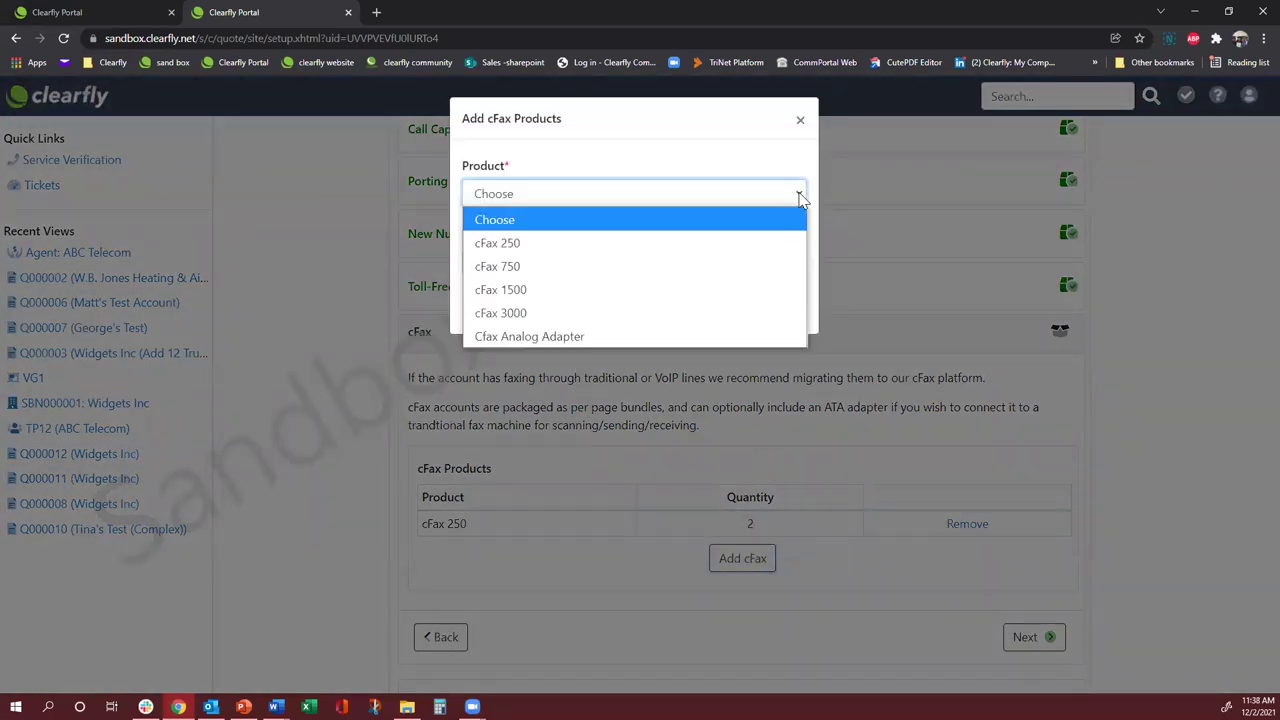
pyautogui.click(585, 338)
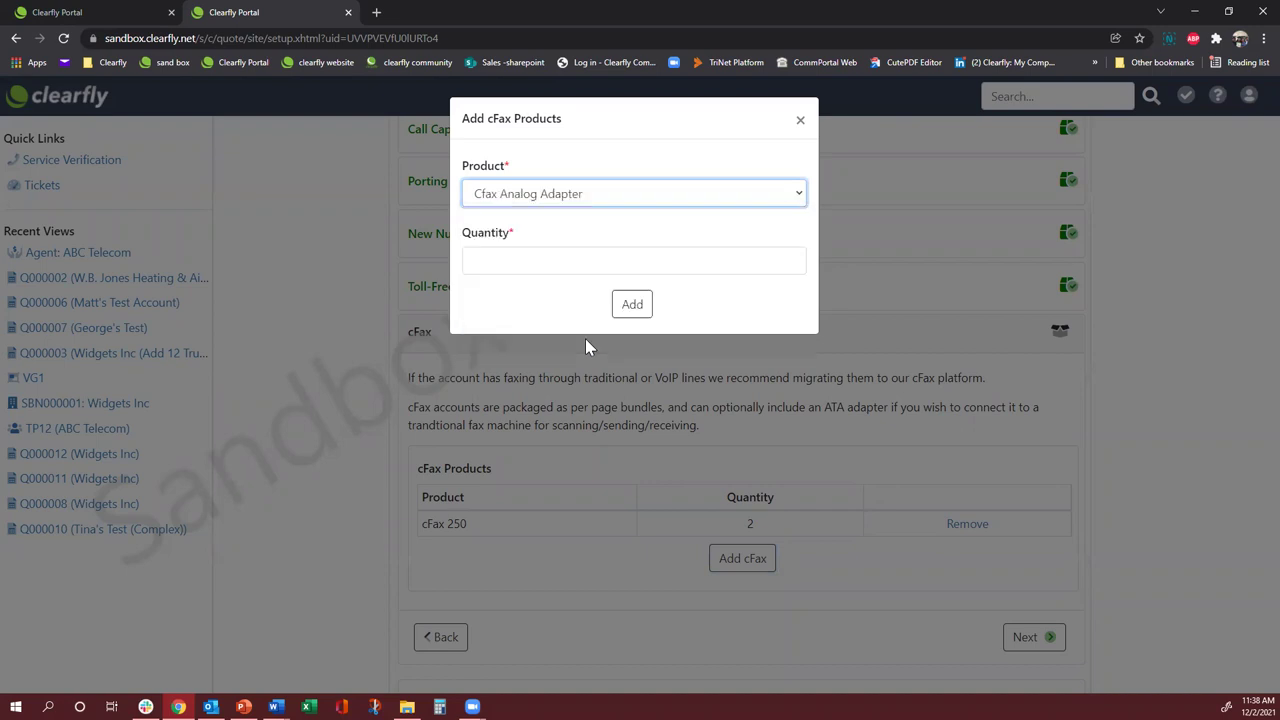
pyautogui.click(503, 262)
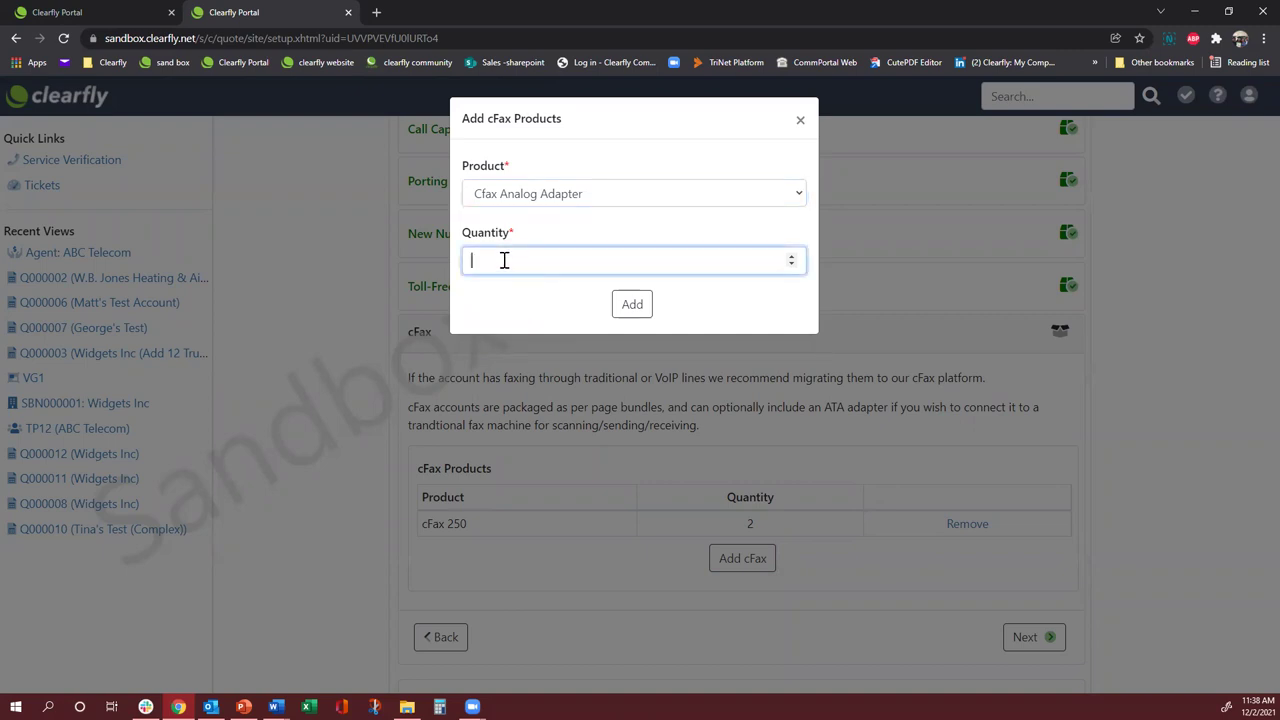
pyautogui.write('1')
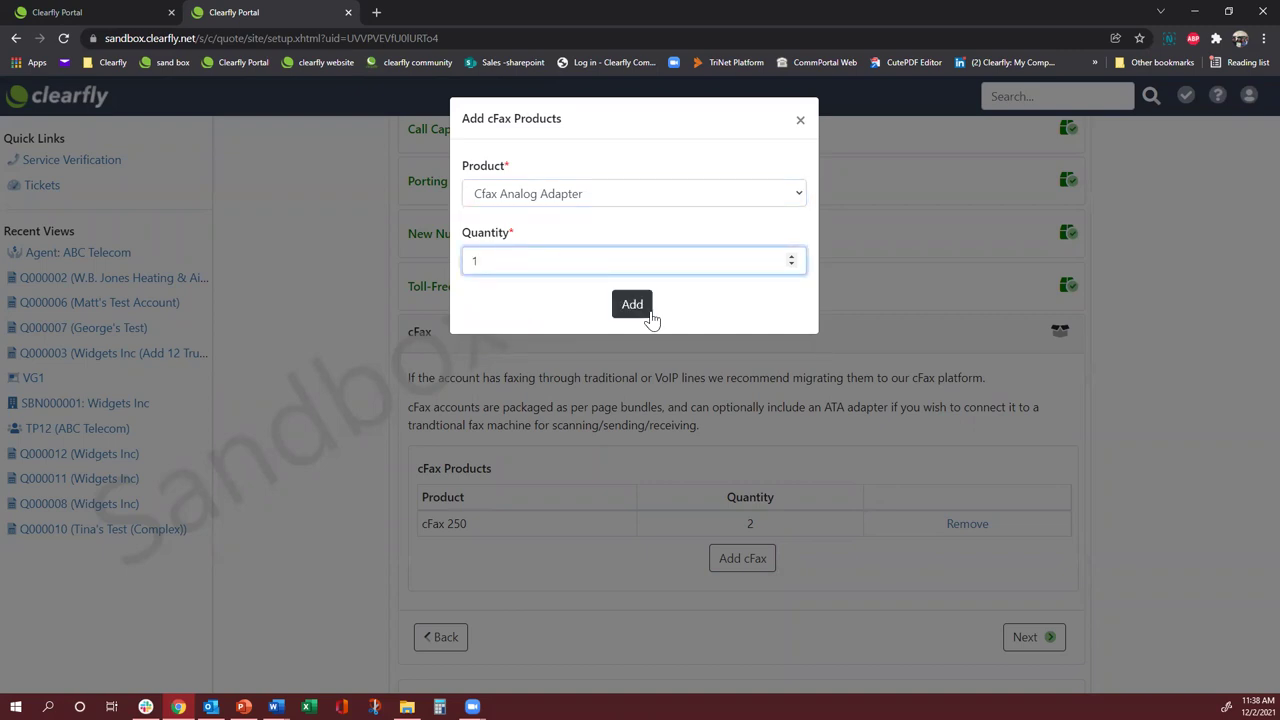
pyautogui.click(634, 310)
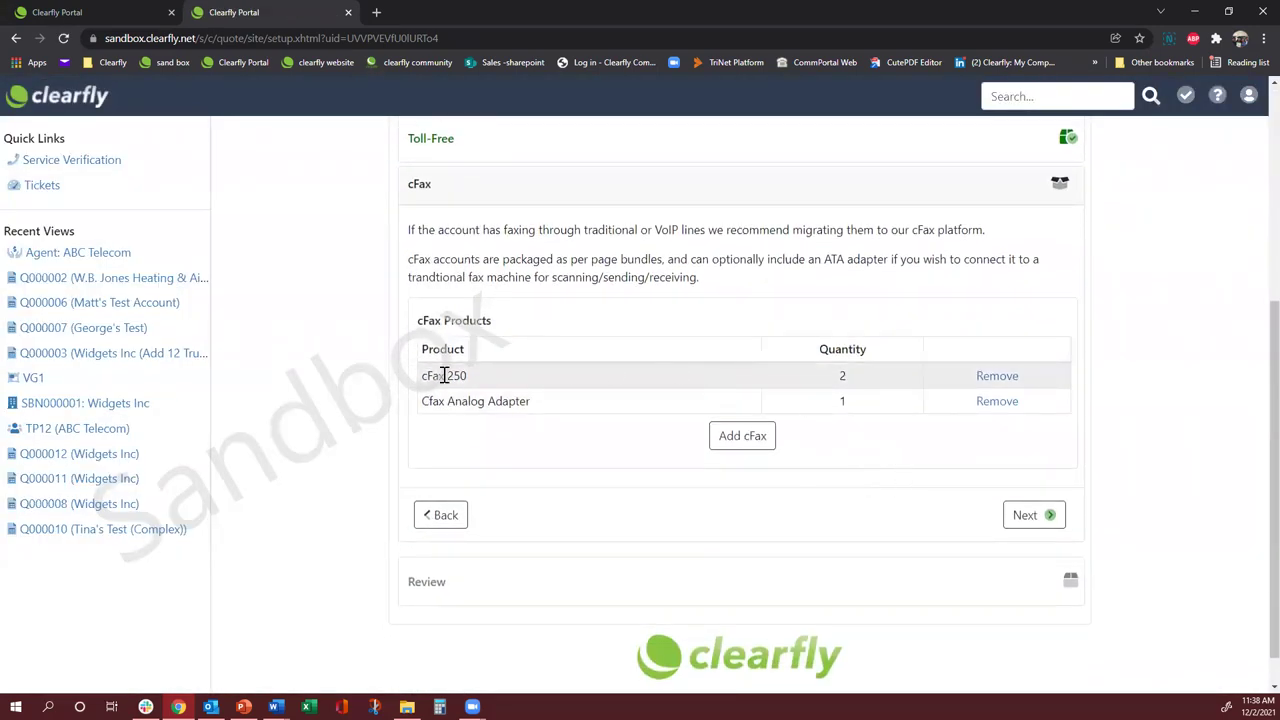
# Approve the site review and check the quote totals: $287.70 recurring, $10.00 one-time.
pyautogui.click(1030, 516)
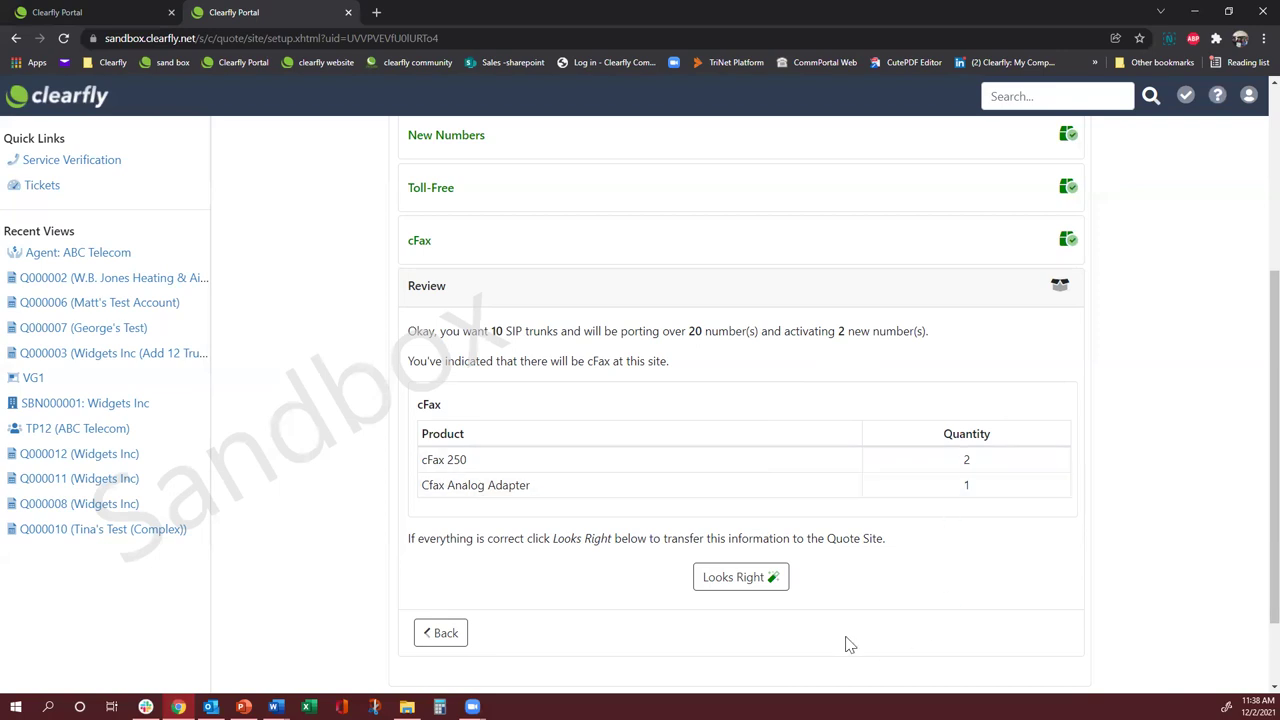
pyautogui.click(741, 580)
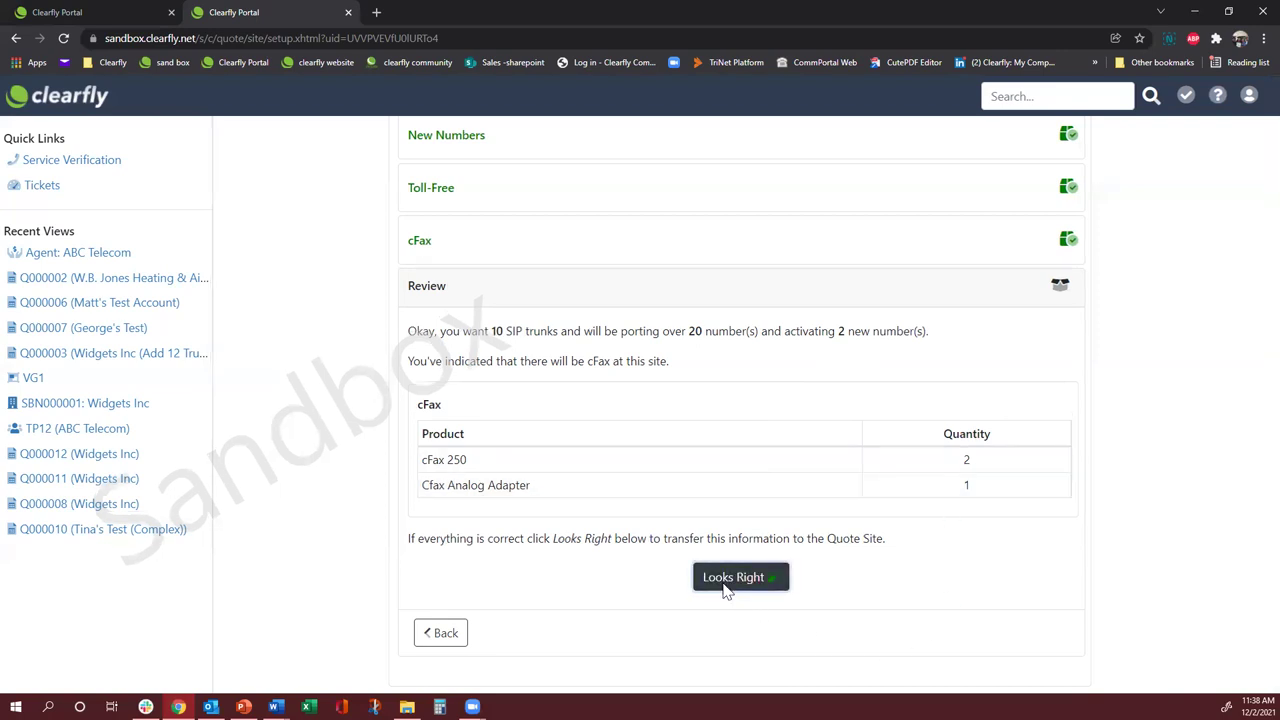
pyautogui.scroll(-1, 740, 494)
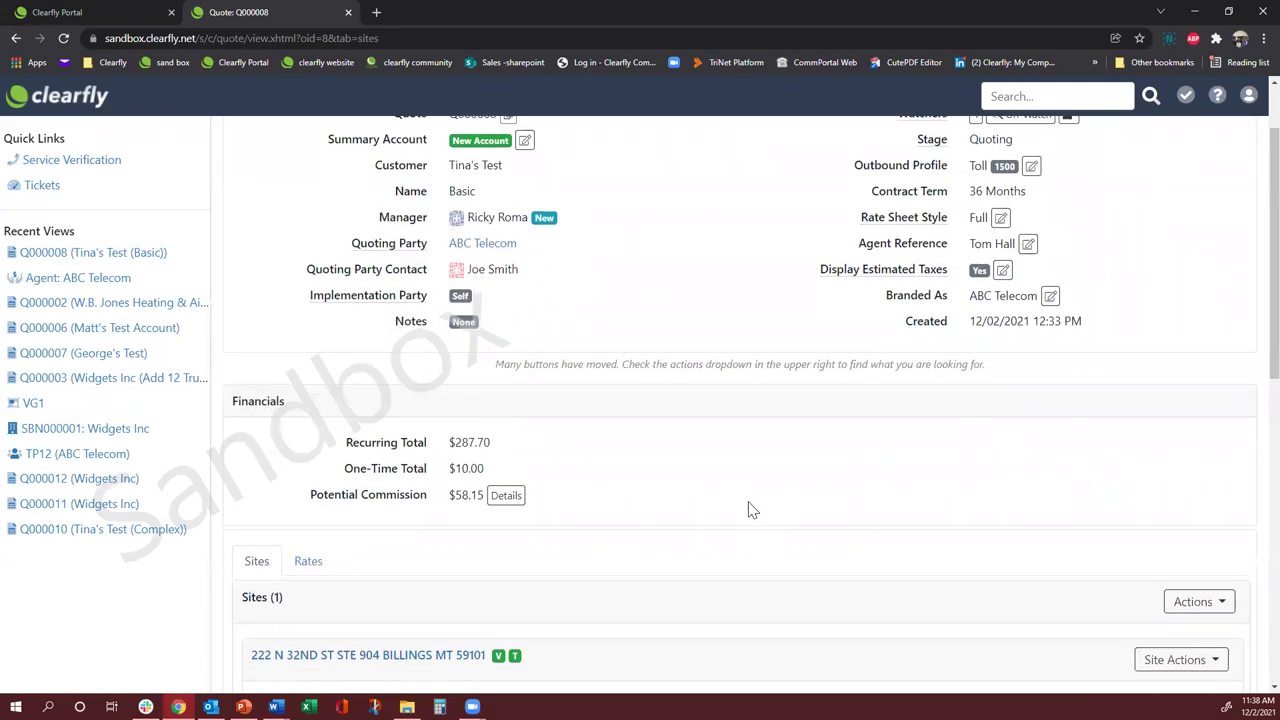
pyautogui.scroll(-2, 737, 417)
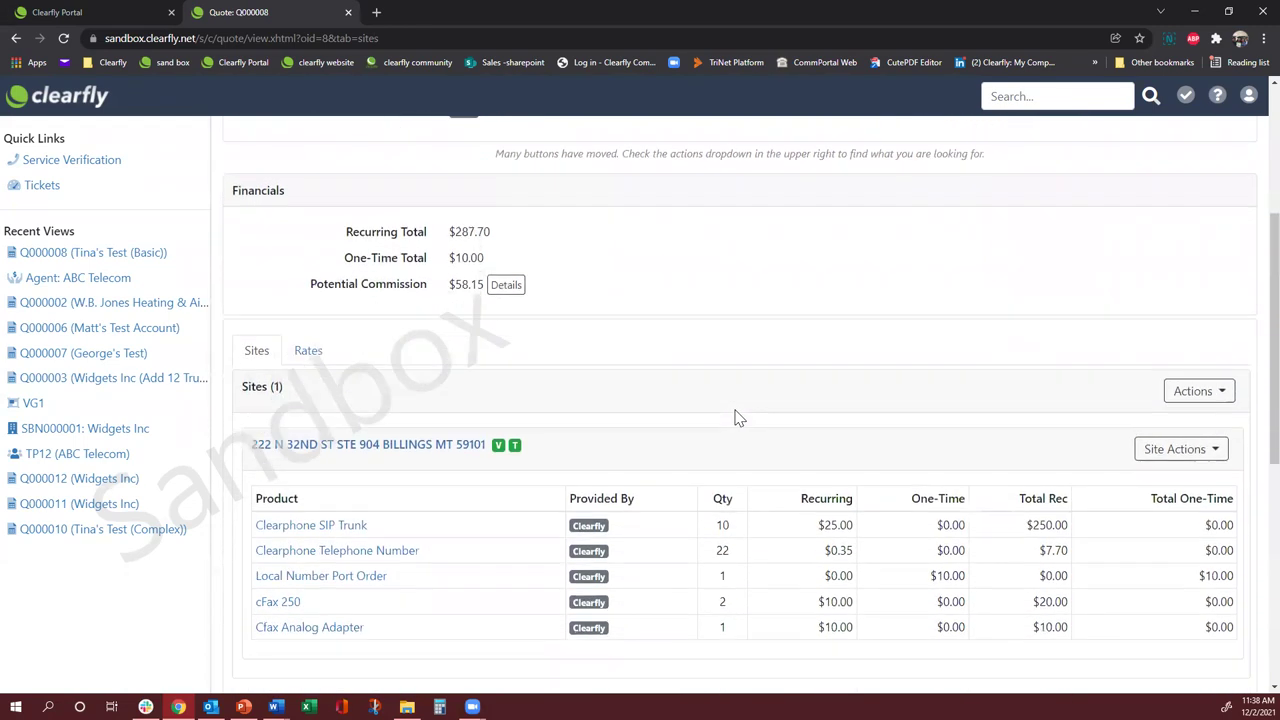
pyautogui.scroll(-2, 737, 417)
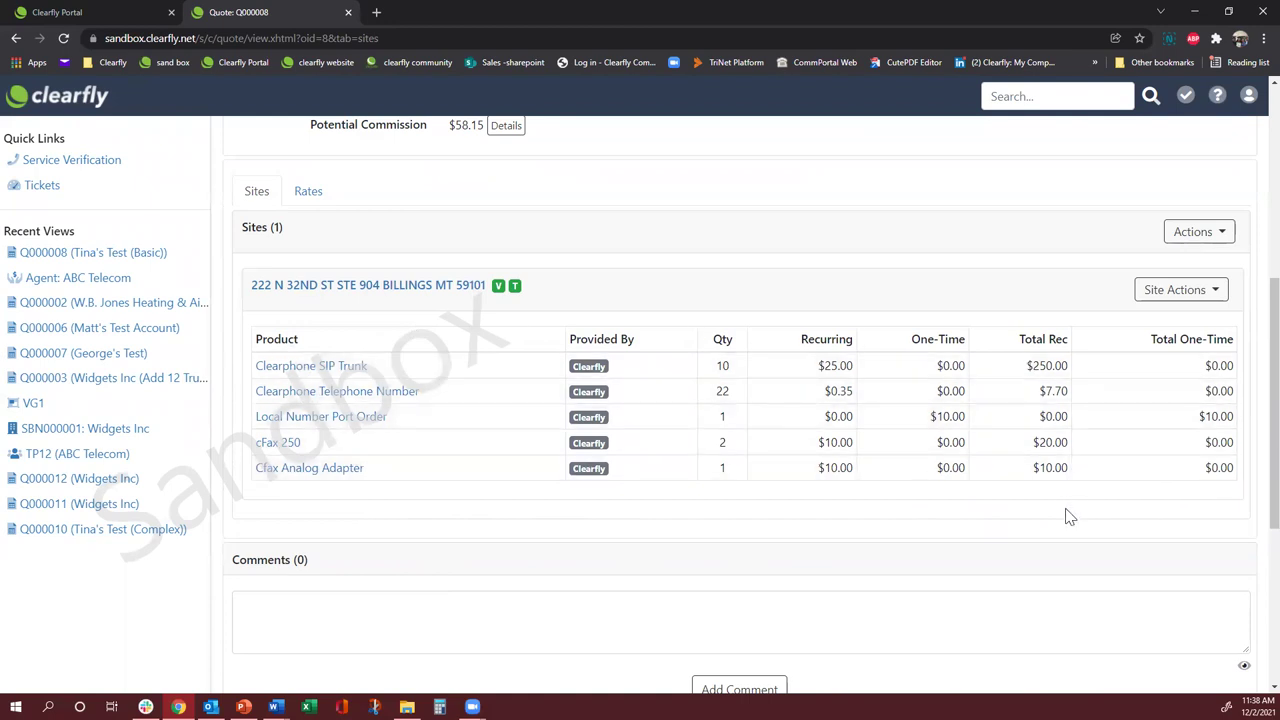
pyautogui.scroll(2, 1048, 522)
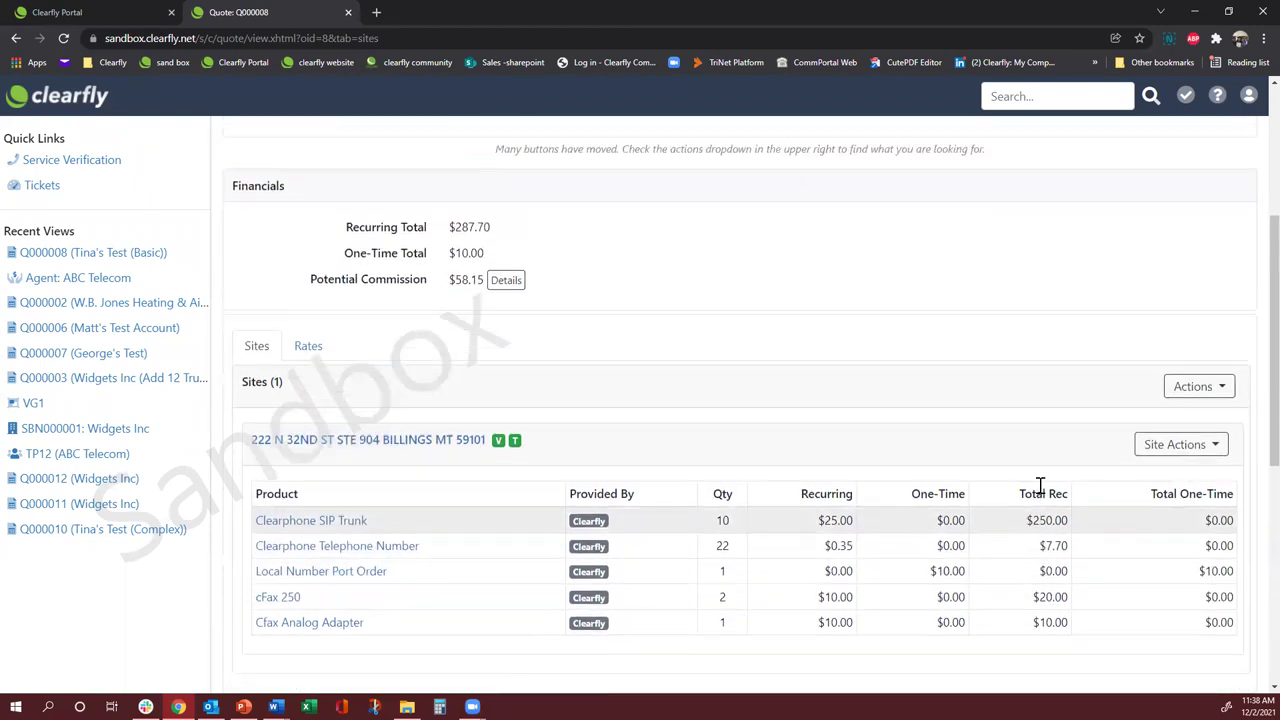
pyautogui.scroll(2, 1040, 487)
pyautogui.scroll(1, 1040, 490)
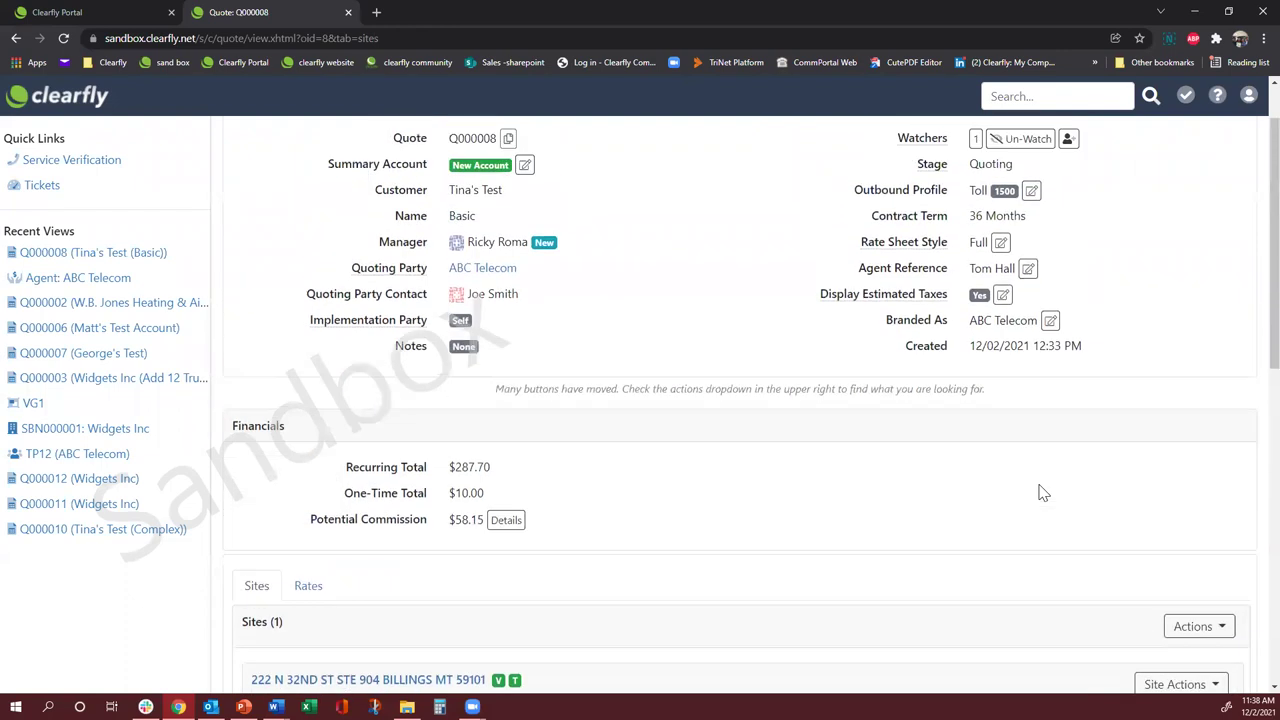
pyautogui.scroll(1, 1040, 492)
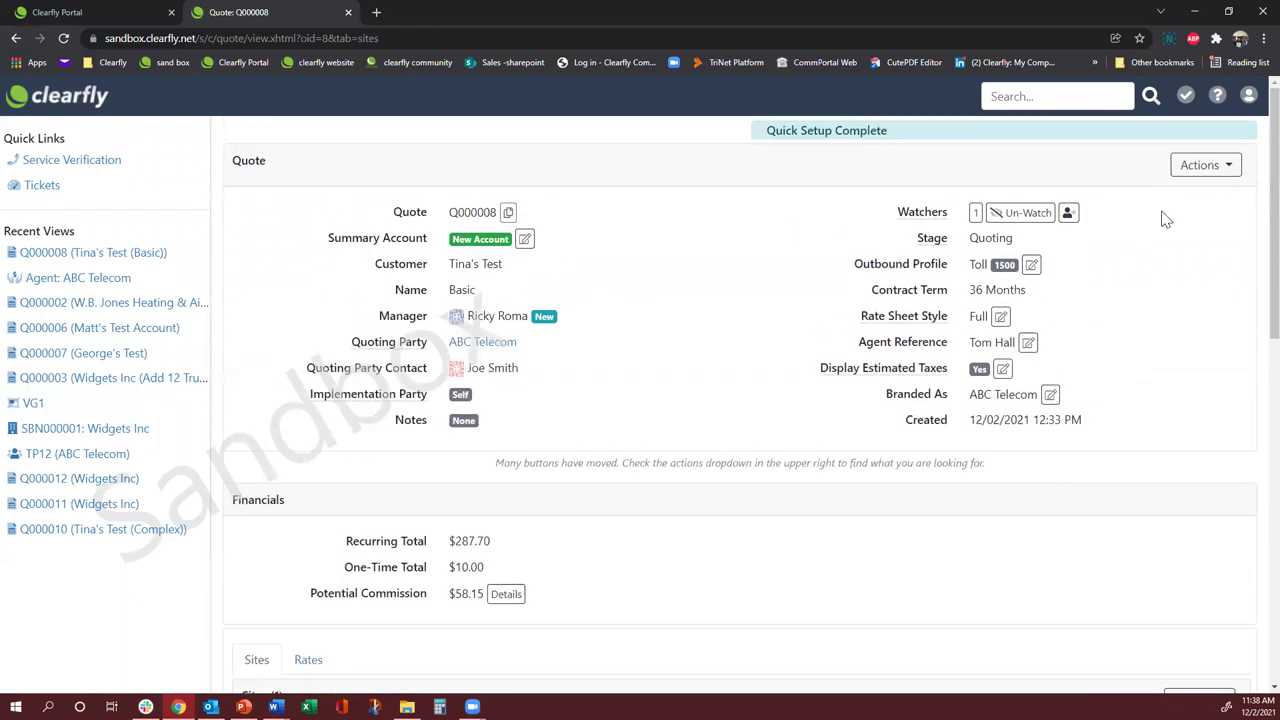
# Move quote Q000008 to the Available stage.
pyautogui.click(1197, 167)
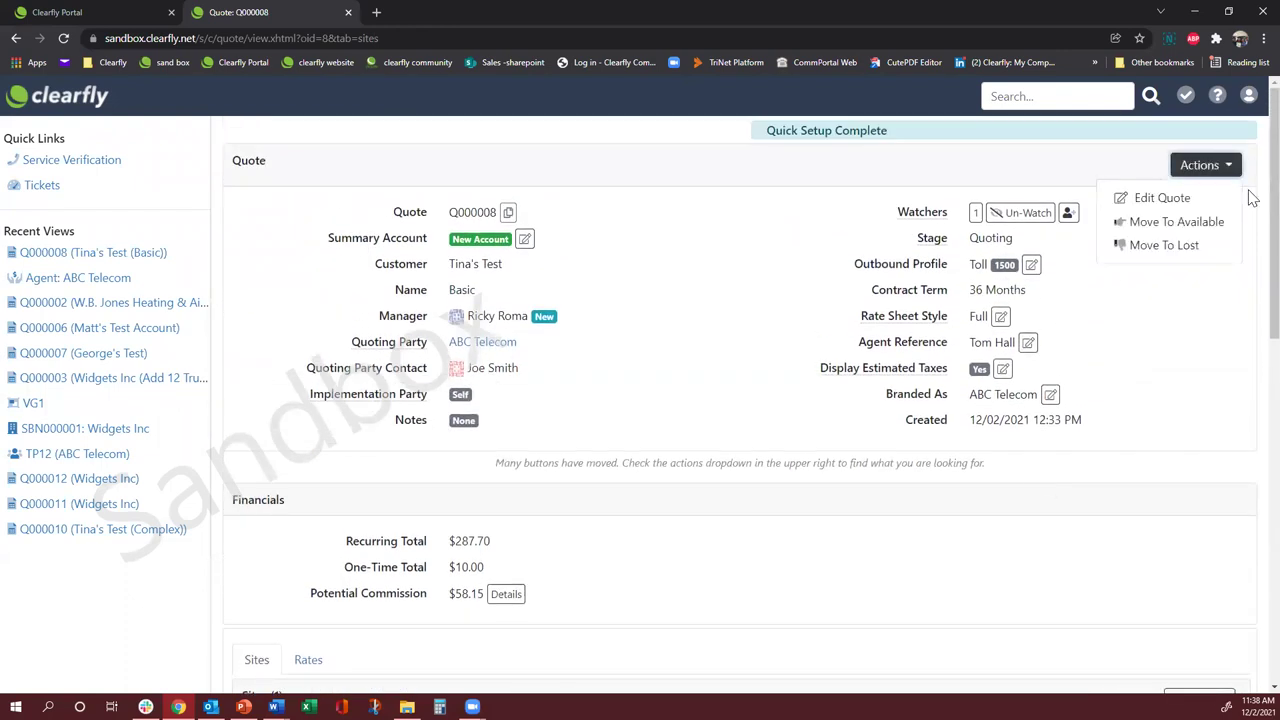
pyautogui.click(1165, 226)
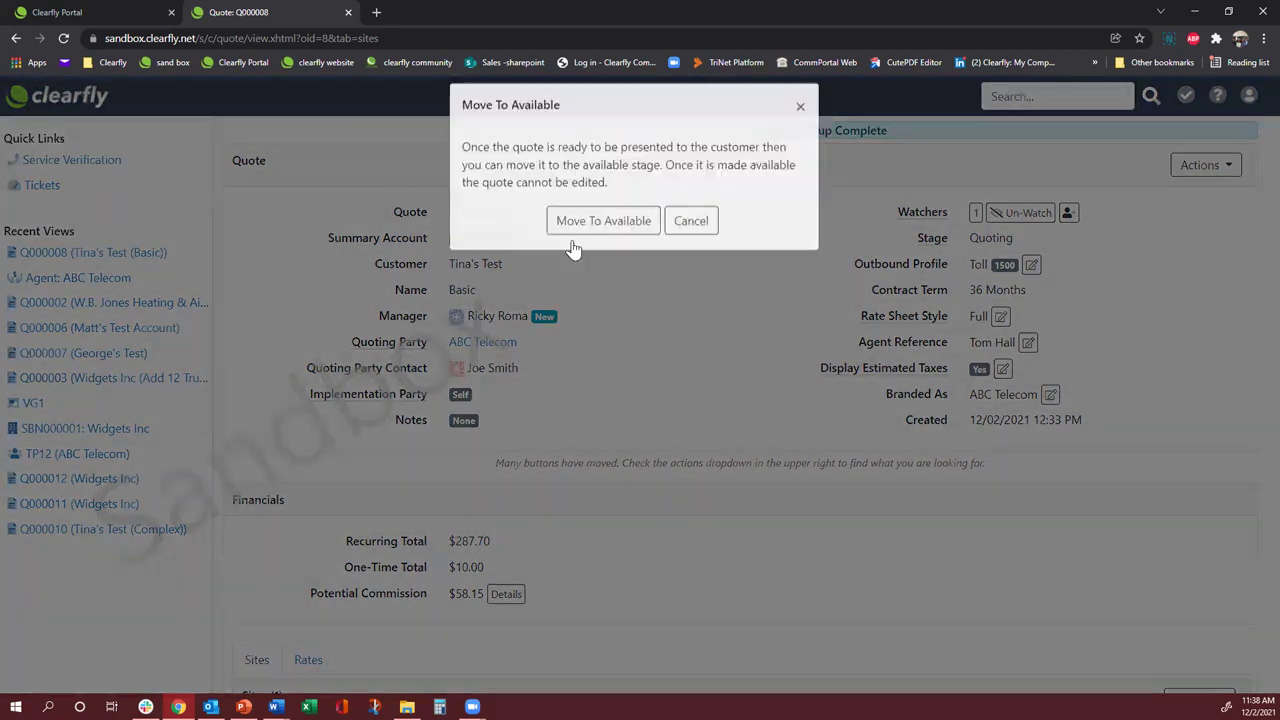
pyautogui.click(575, 240)
# Fill the Send Proposal form with the saved contact's name and e-mail, then close it unsent.
pyautogui.scroll(-1, 612, 320)
pyautogui.scroll(-1, 612, 320)
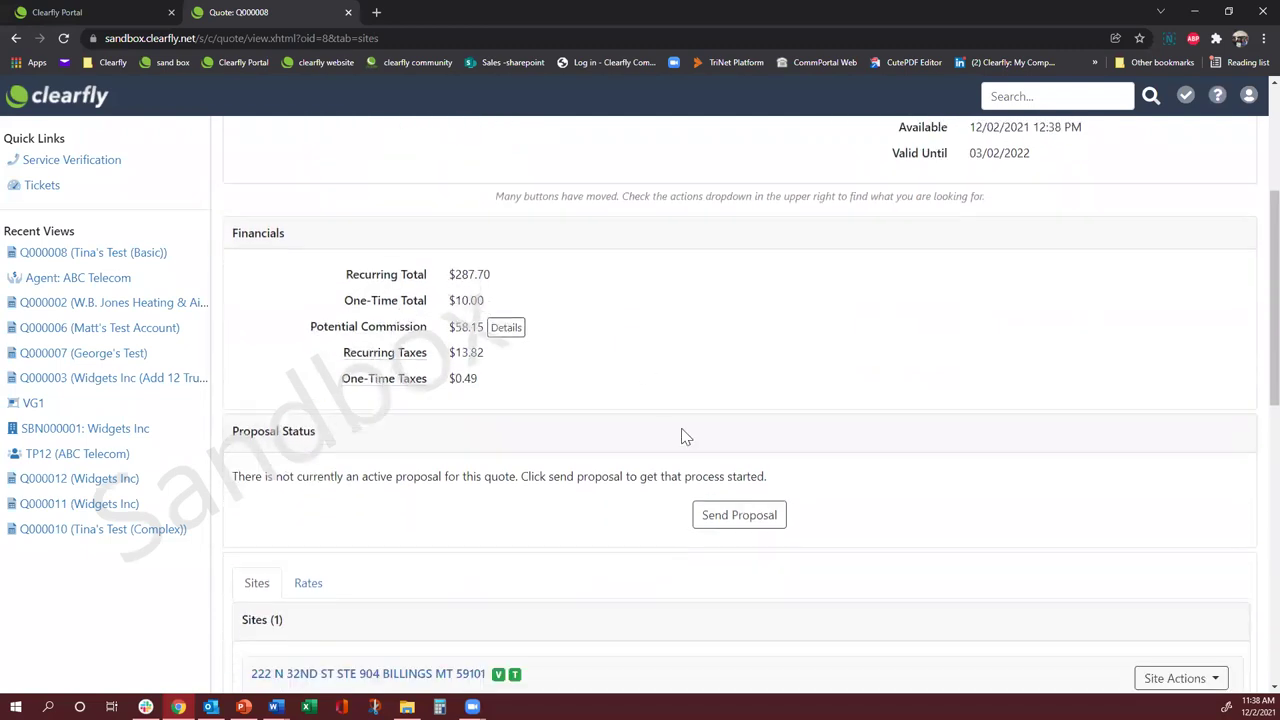
pyautogui.click(728, 518)
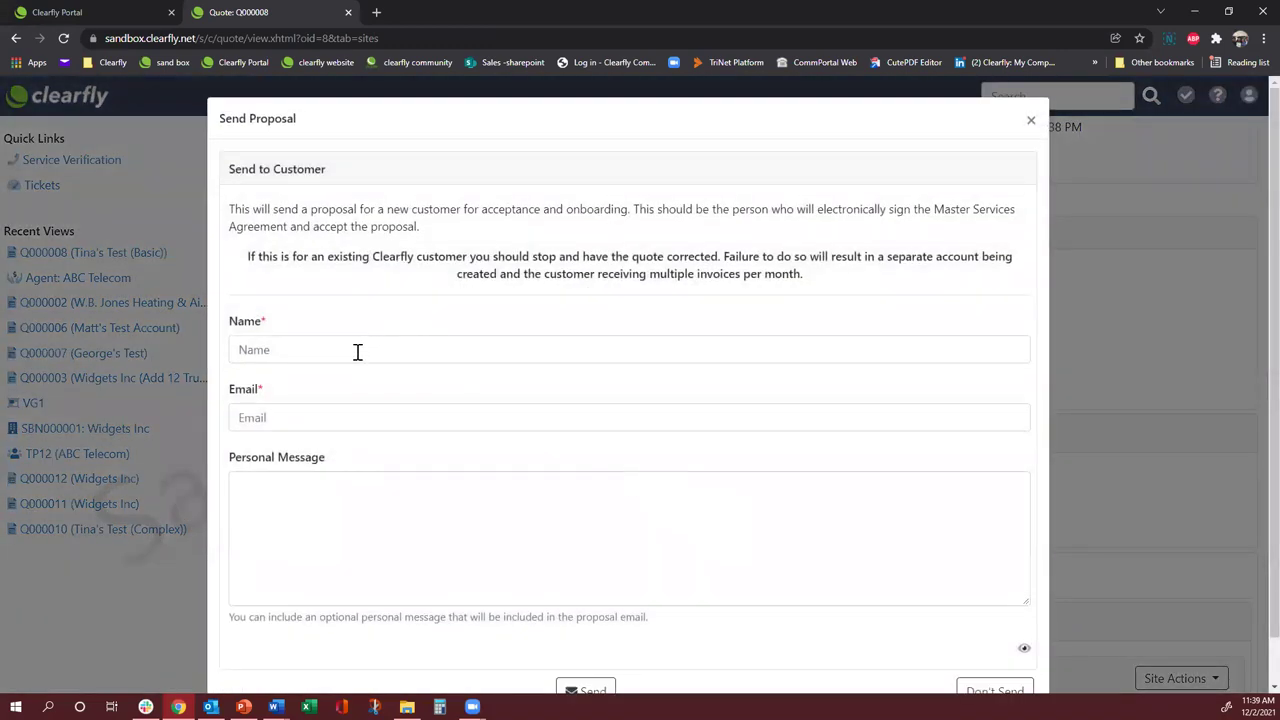
pyautogui.click(352, 350)
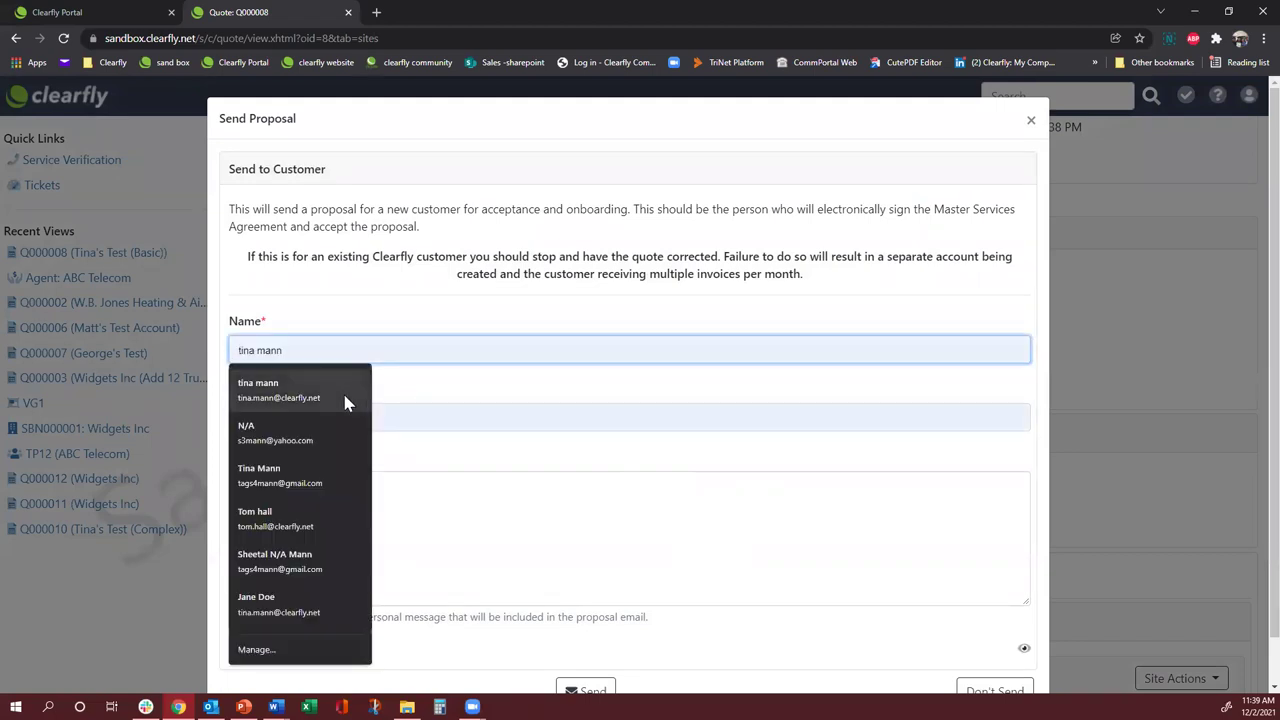
pyautogui.click(285, 402)
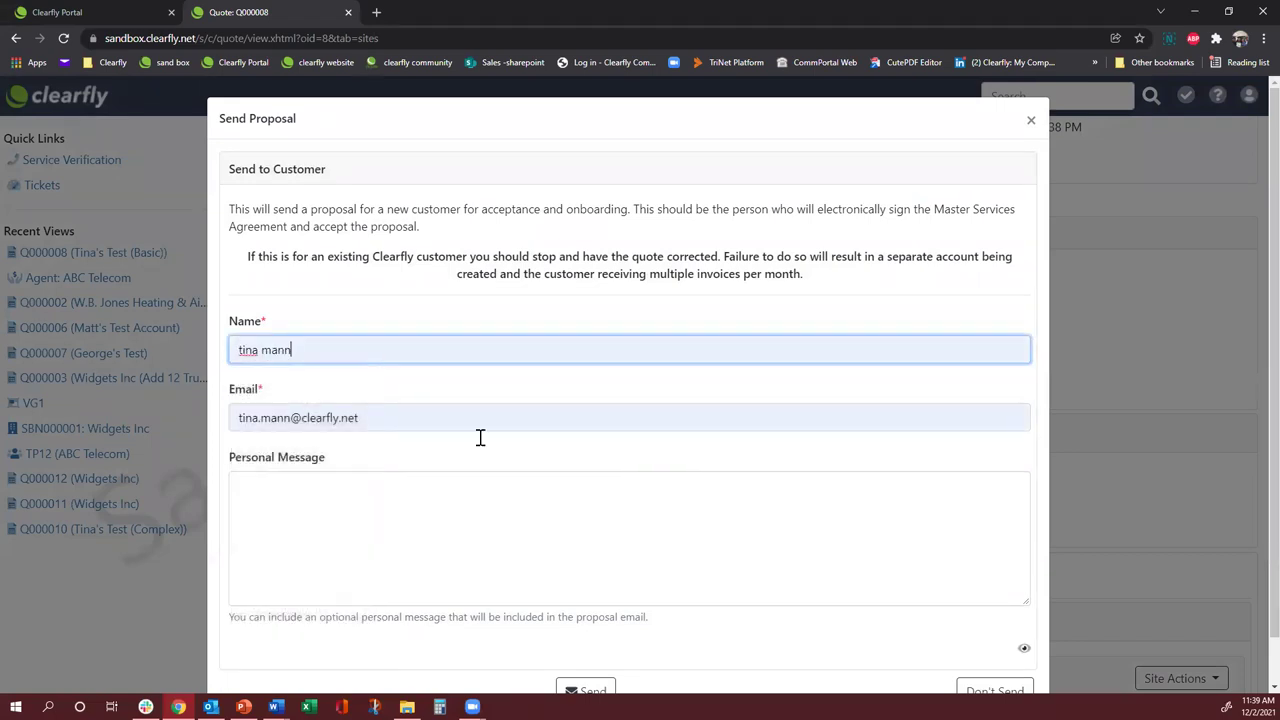
pyautogui.click(995, 690)
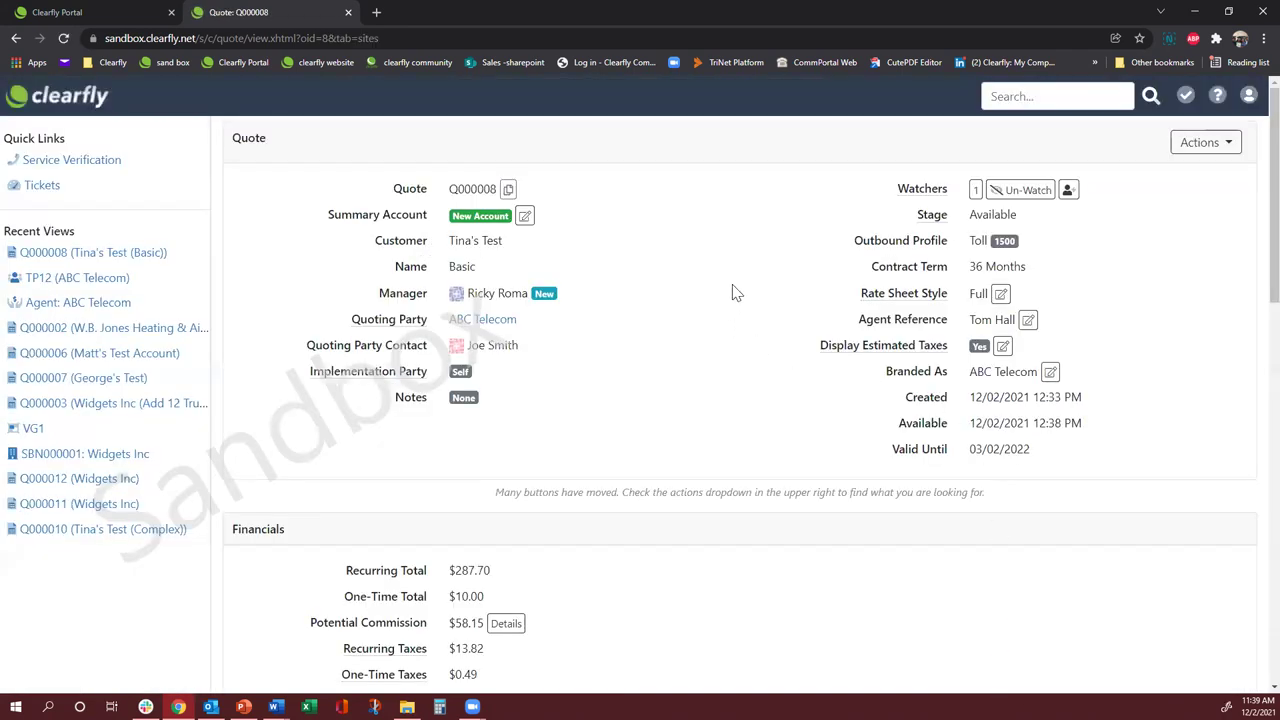
pyautogui.scroll(-3, 680, 350)
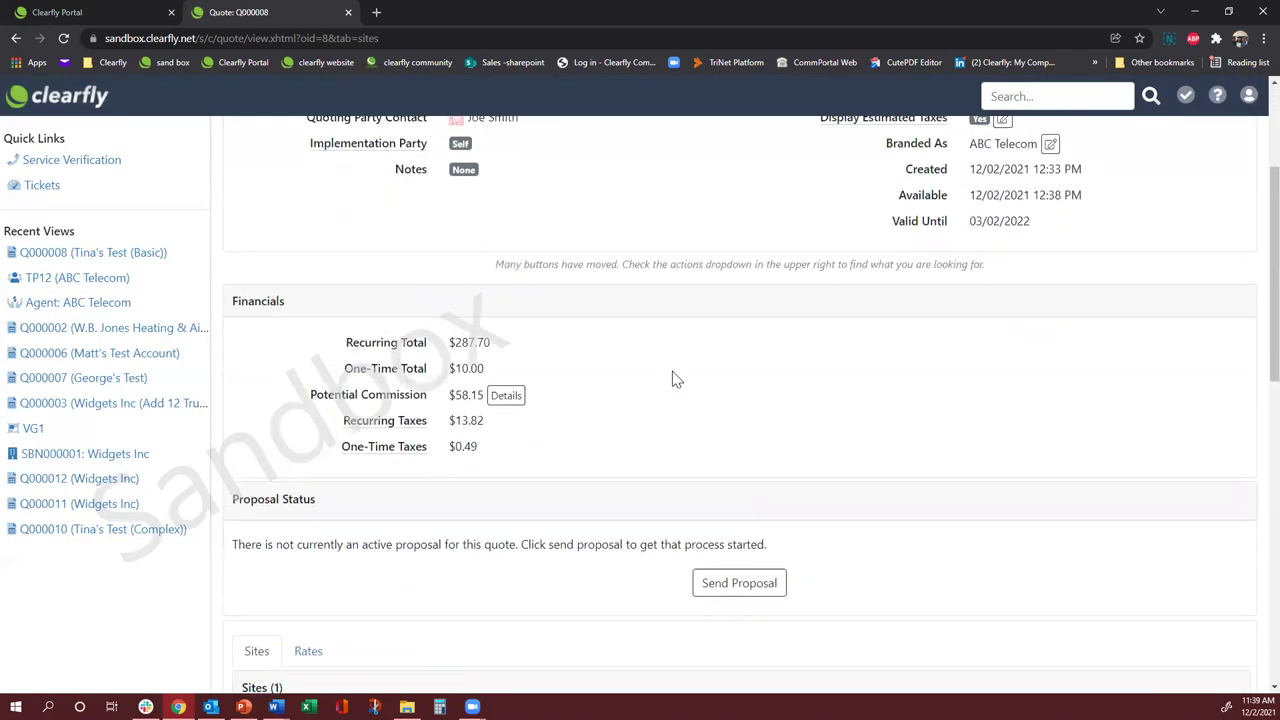
pyautogui.scroll(2, 806, 432)
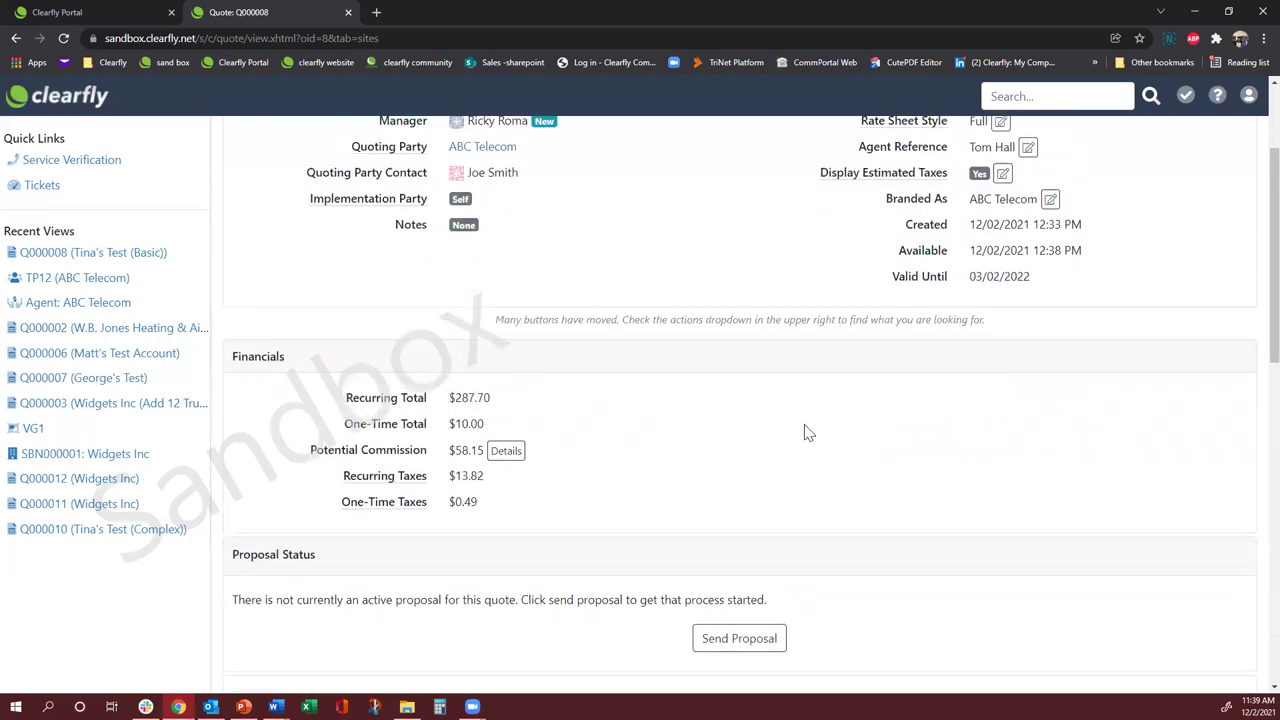
pyautogui.scroll(1, 808, 432)
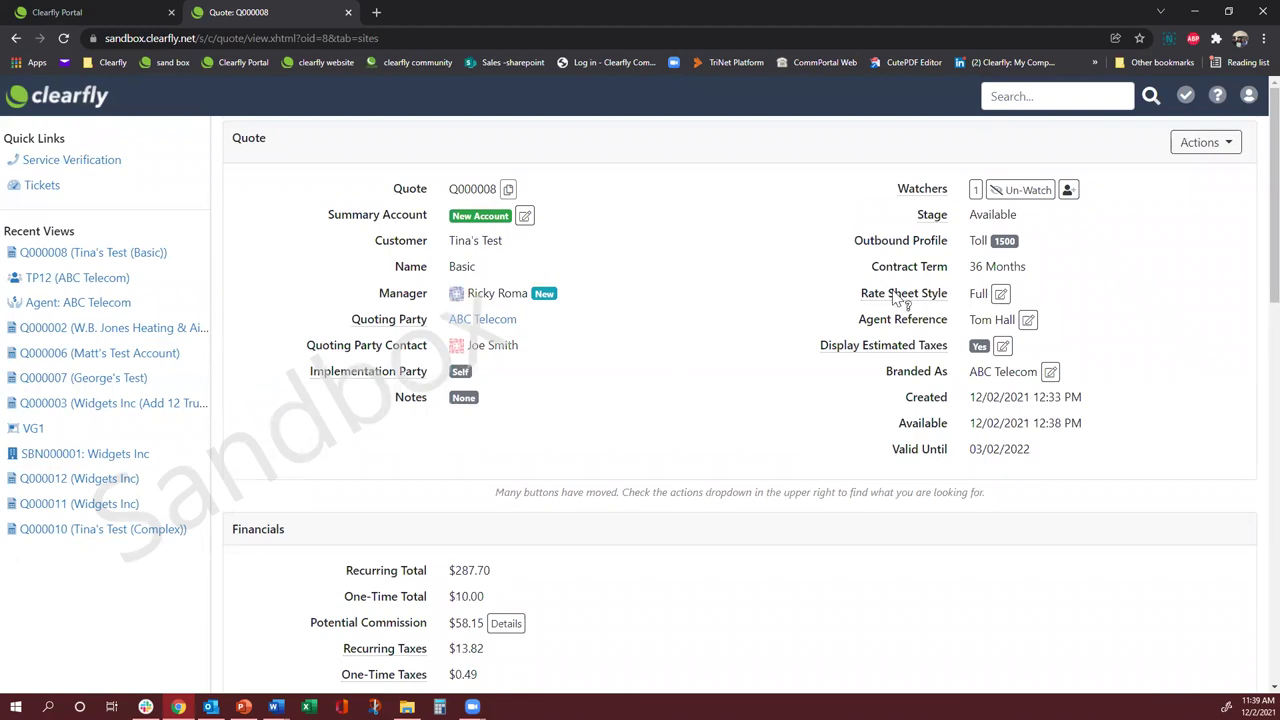
pyautogui.moveTo(866, 300)
pyautogui.click(1028, 319)
# Change the rate sheet style from Full to Summary, leaving the estimated taxes display unchanged.
pyautogui.moveTo(915, 300)
pyautogui.moveTo(872, 355)
pyautogui.click(1028, 319)
pyautogui.click(1000, 294)
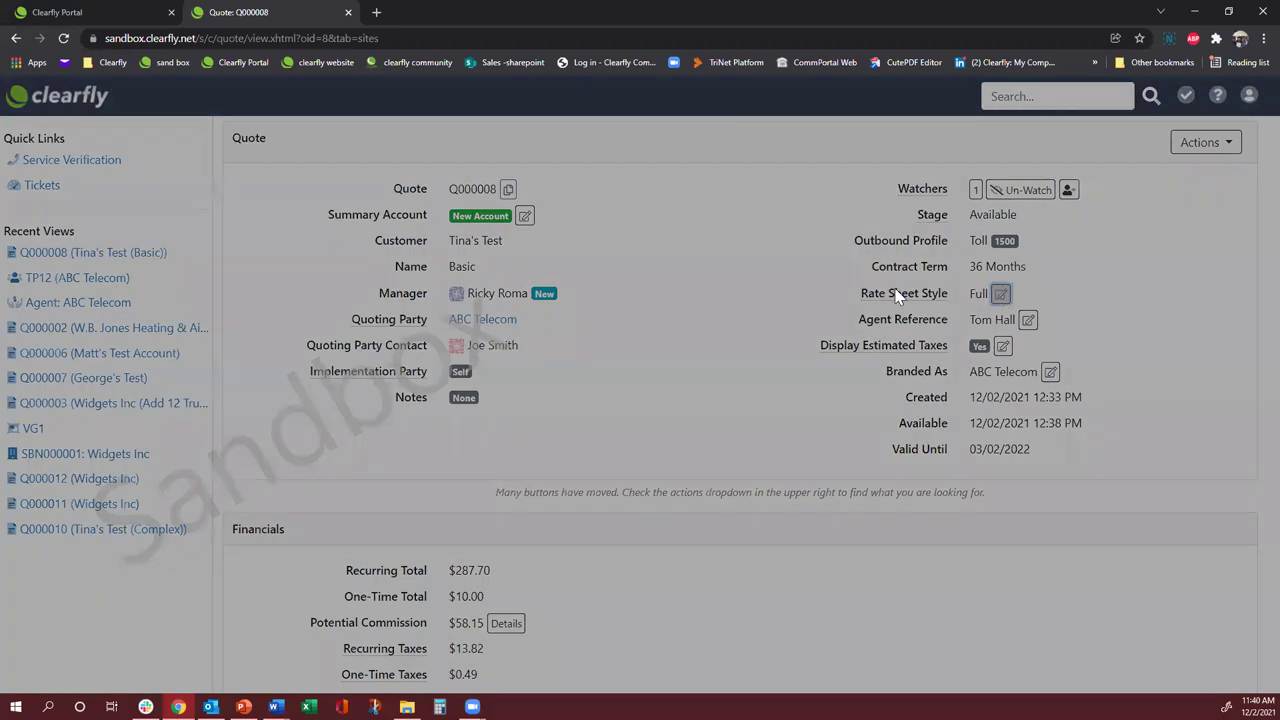
pyautogui.click(798, 262)
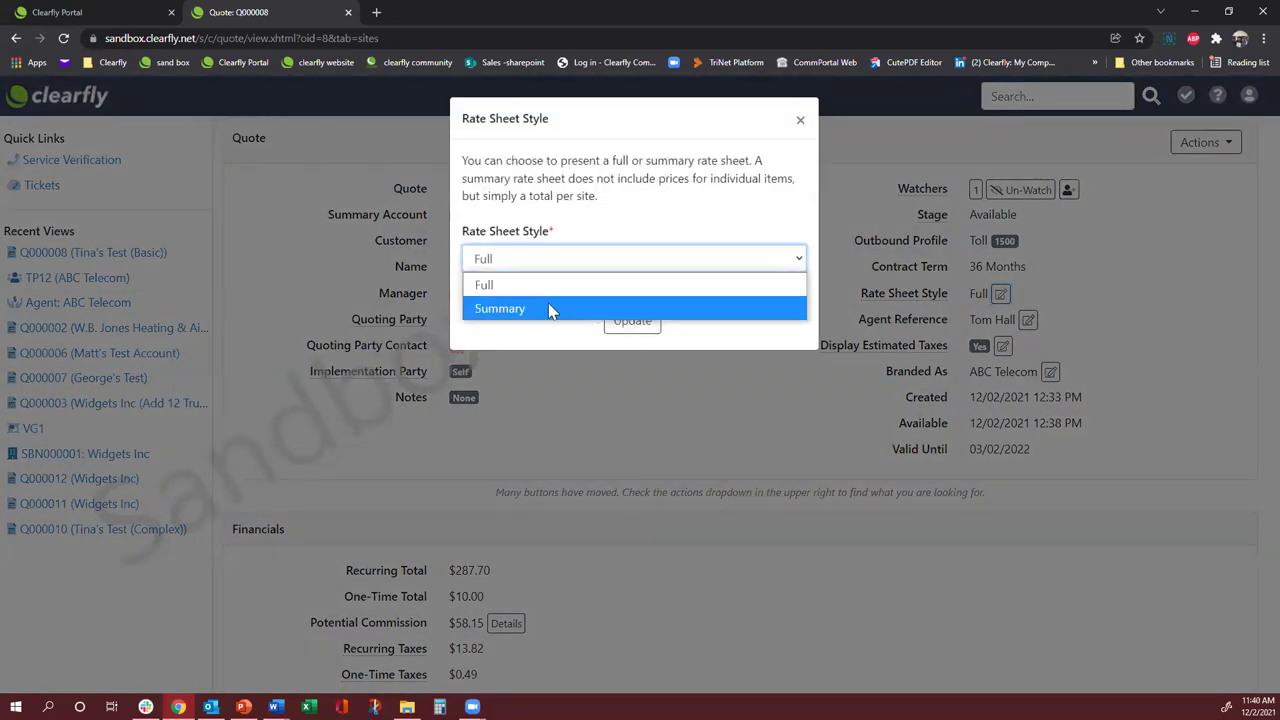
pyautogui.click(548, 444)
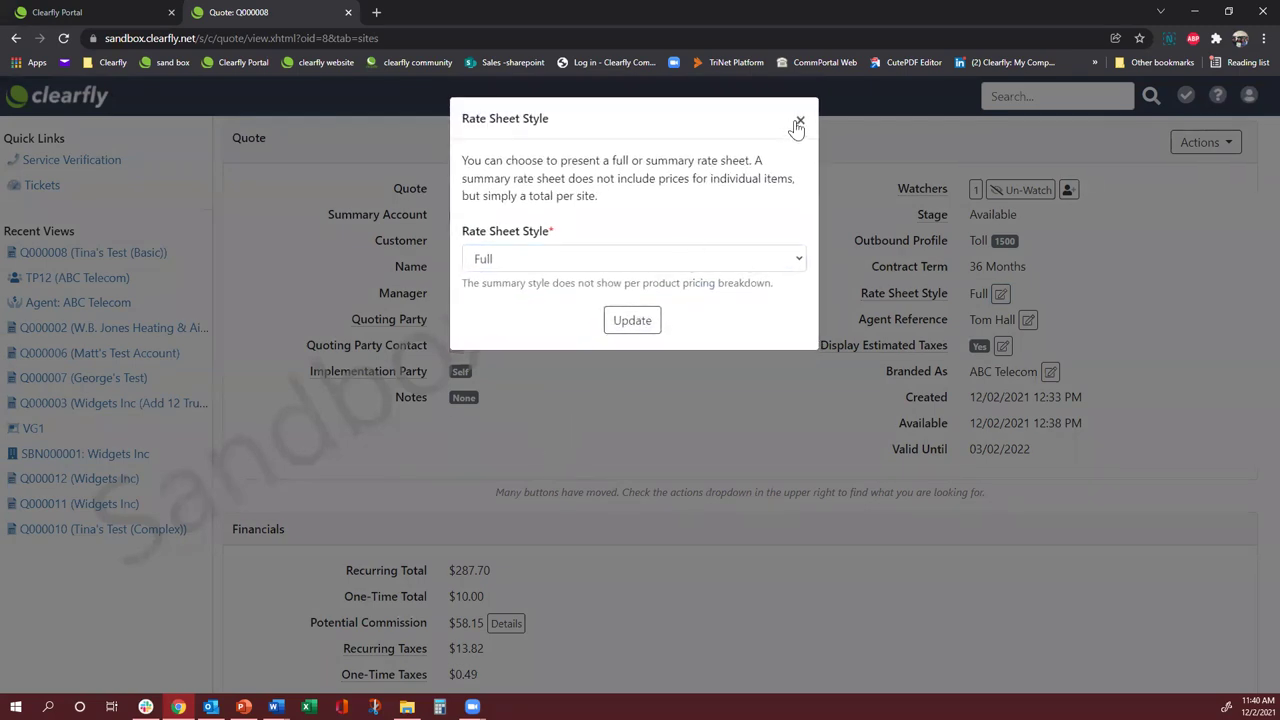
pyautogui.click(800, 262)
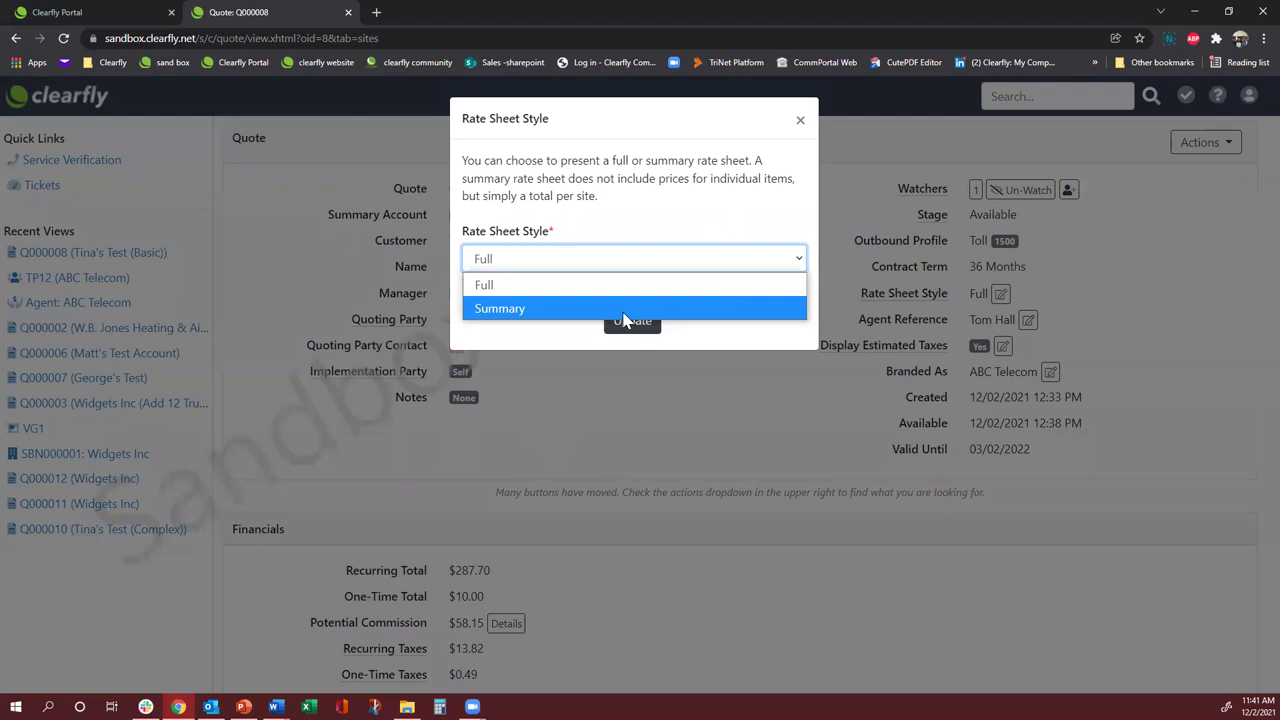
pyautogui.click(628, 313)
pyautogui.click(631, 321)
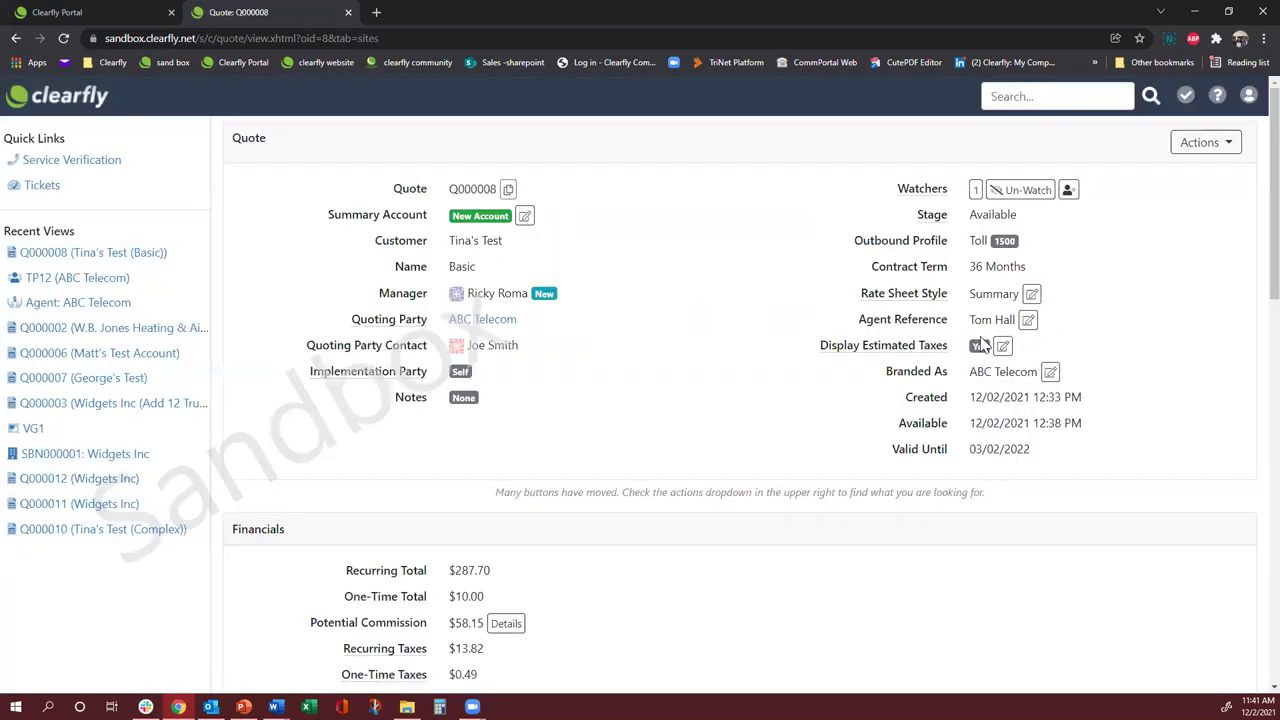
pyautogui.click(1003, 346)
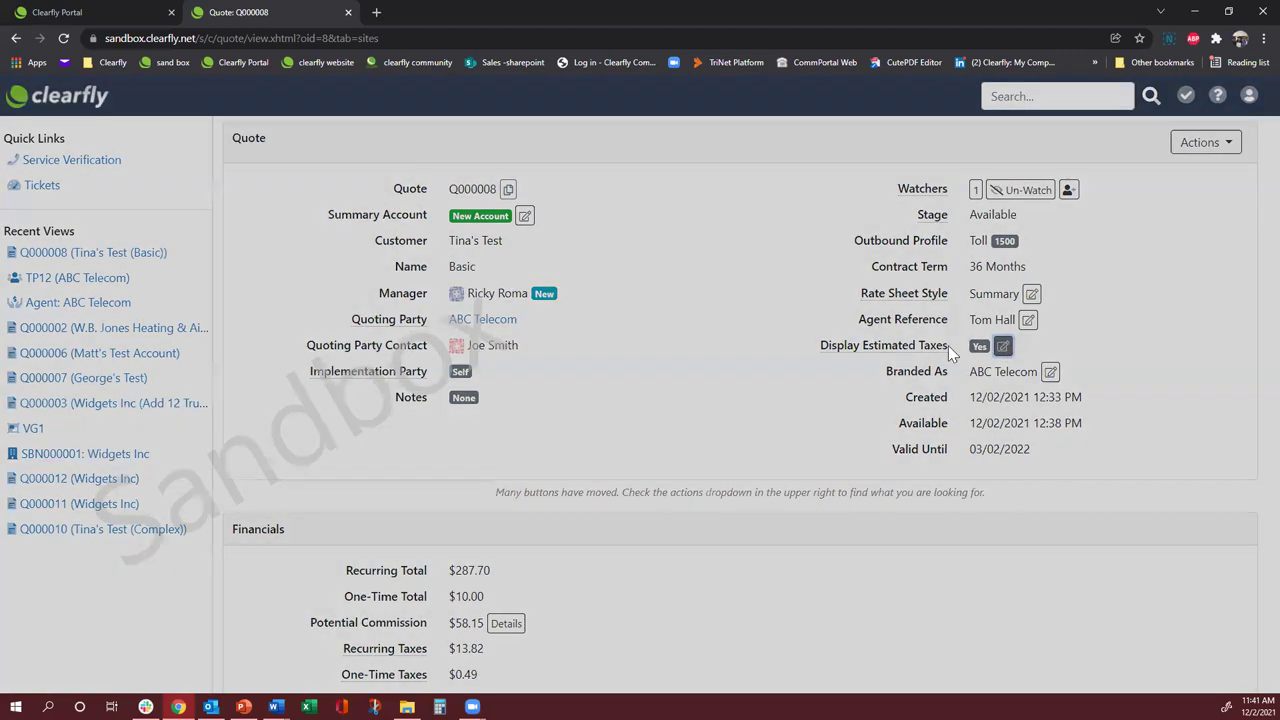
pyautogui.click(800, 120)
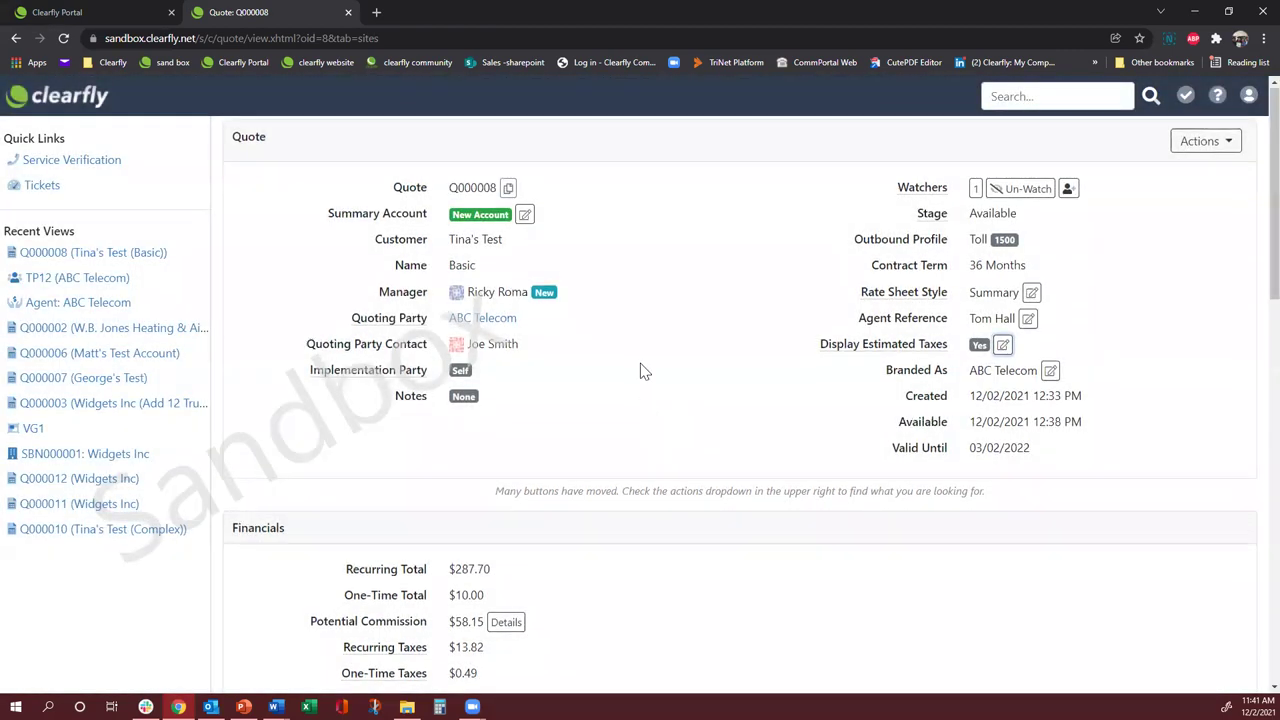
pyautogui.scroll(-1, 642, 370)
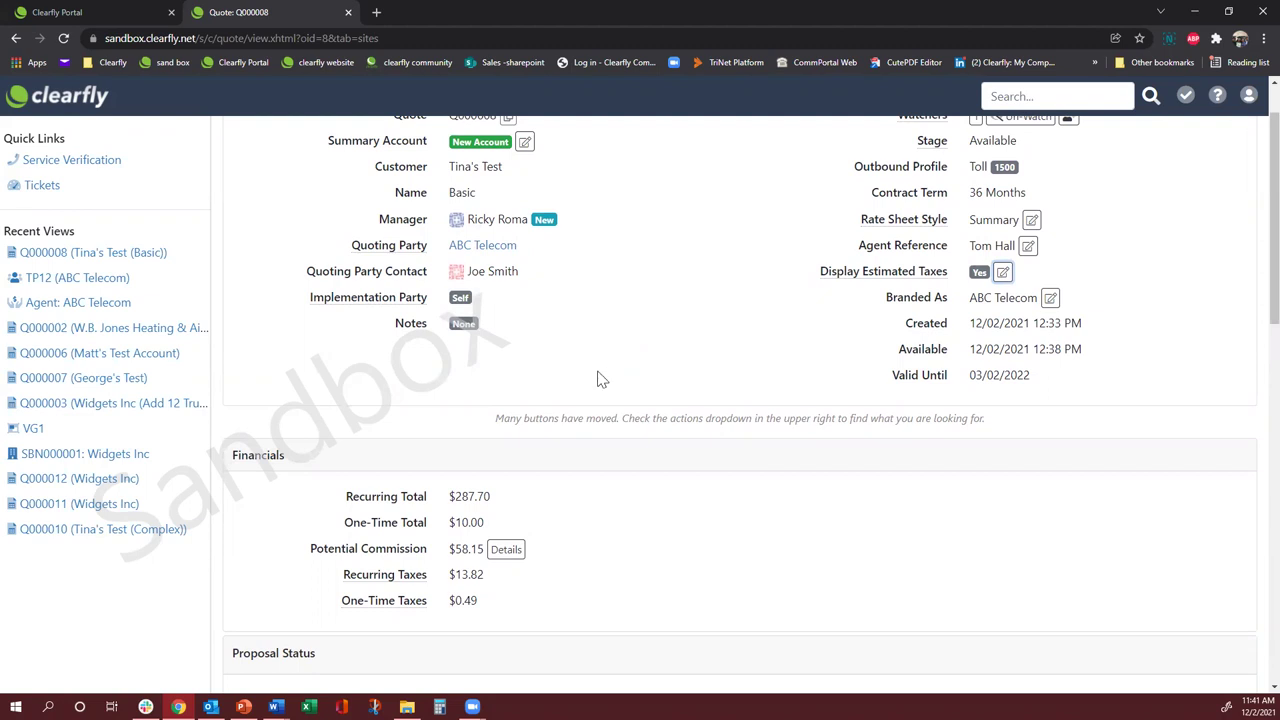
pyautogui.scroll(-5, 600, 378)
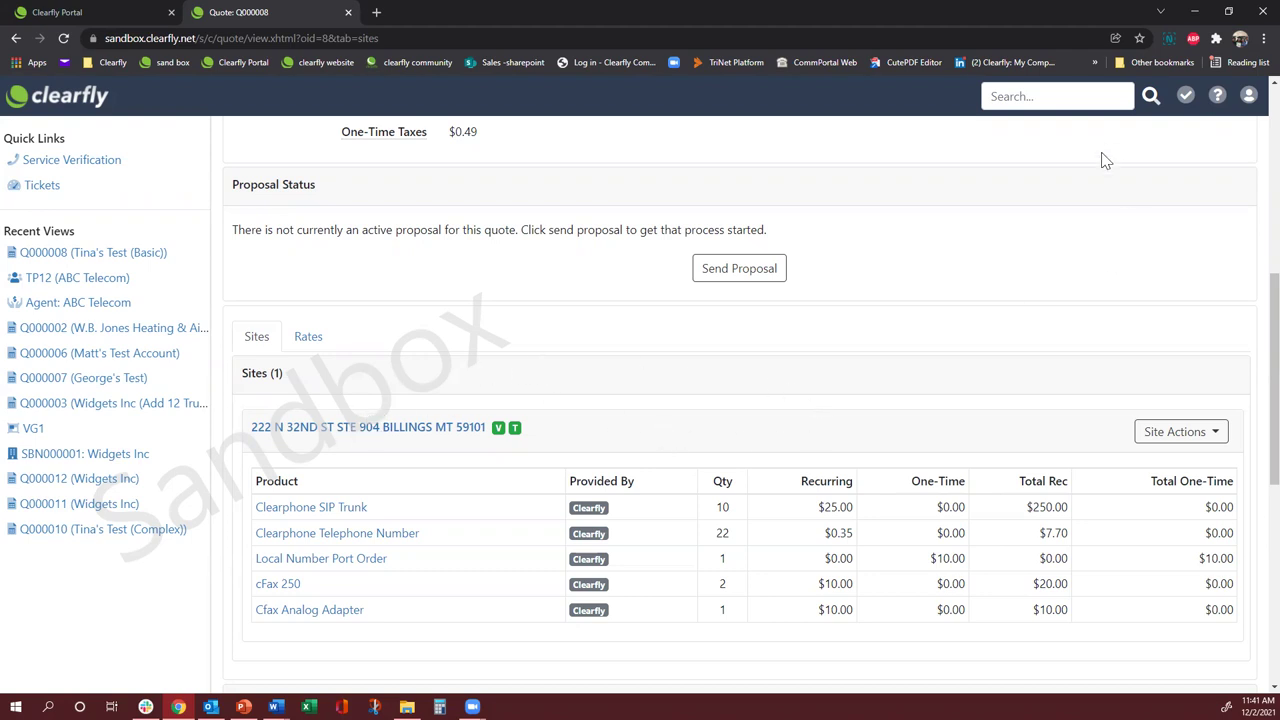
pyautogui.scroll(3, 928, 366)
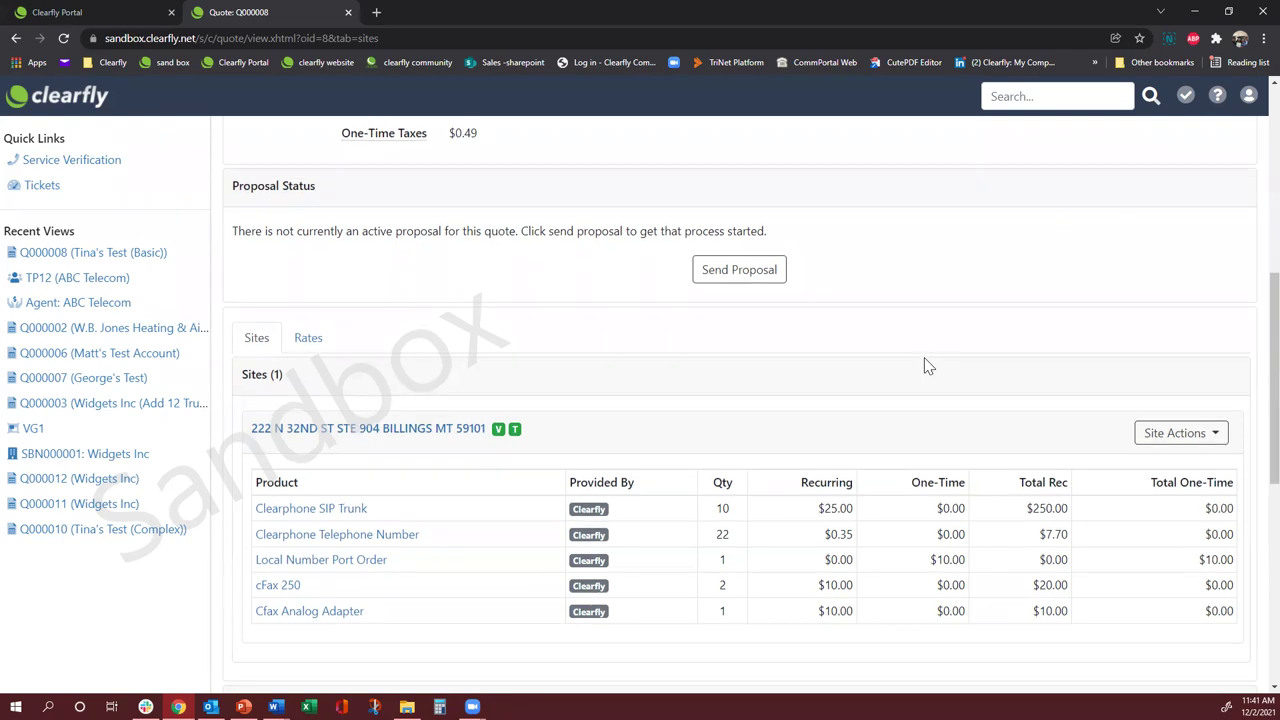
pyautogui.scroll(3, 928, 366)
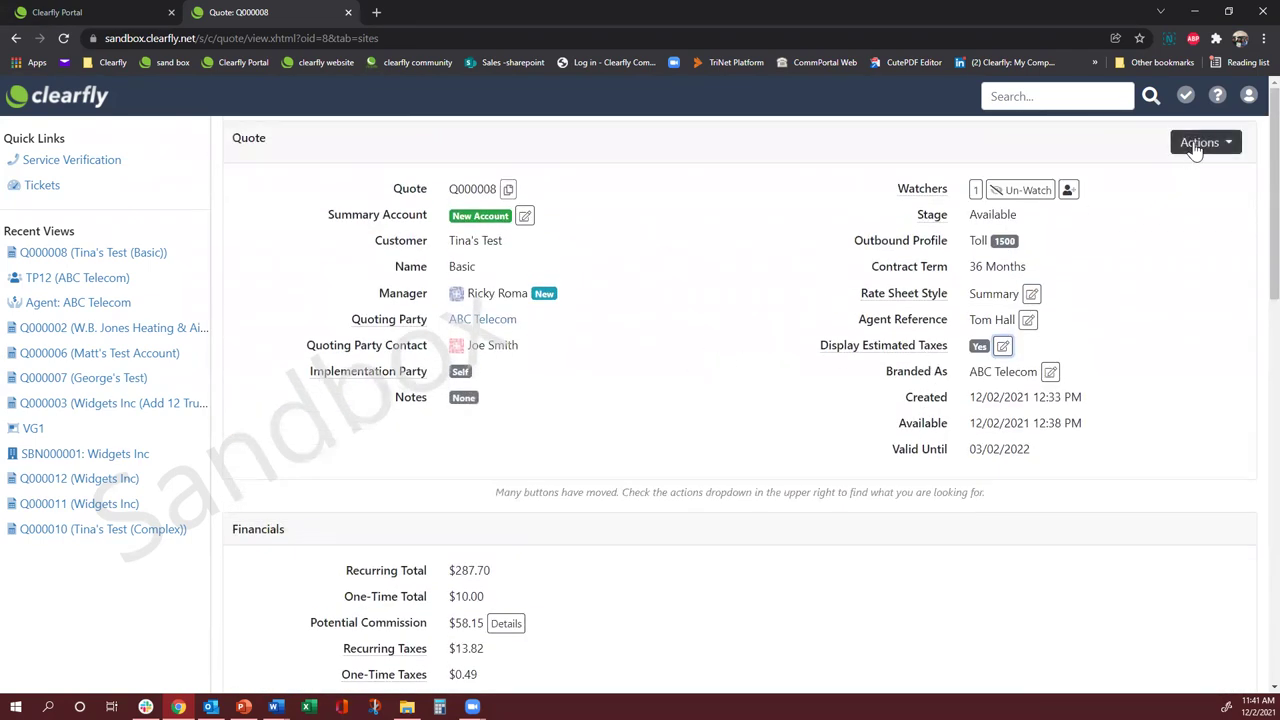
# Move quote Q000008 from Available back to the Quoting stage.
pyautogui.click(1208, 143)
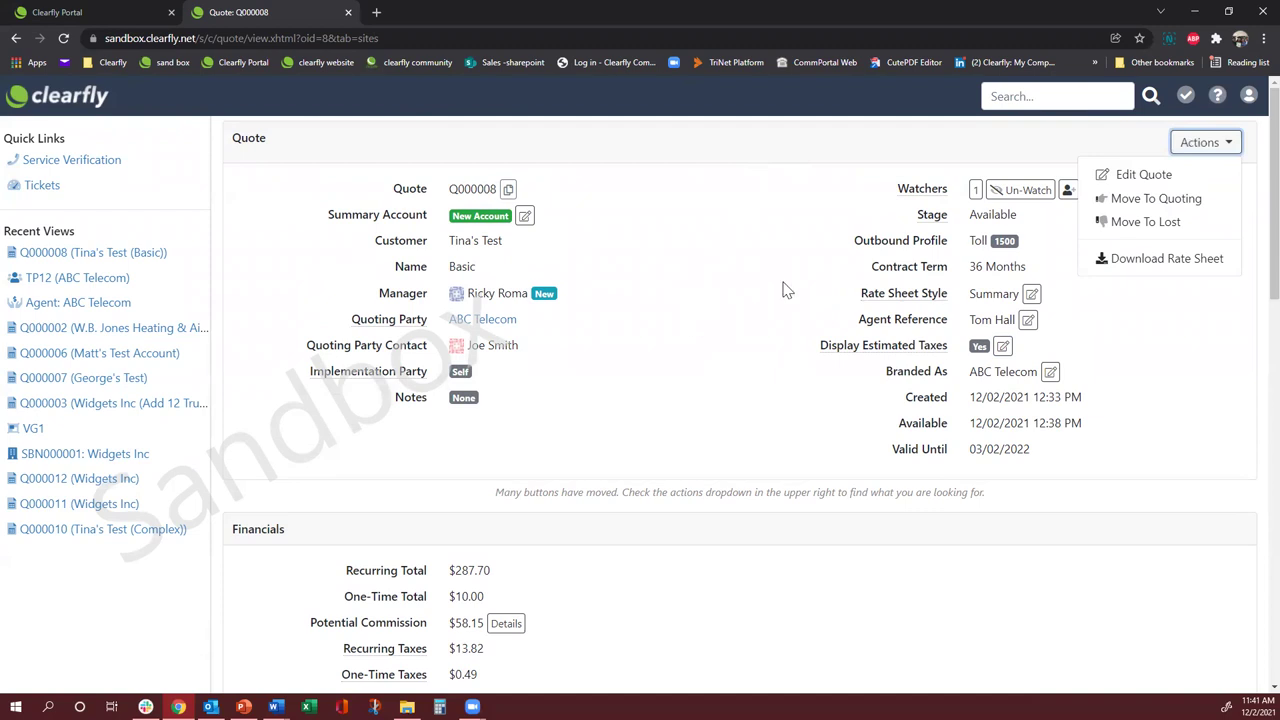
pyautogui.click(1150, 199)
pyautogui.click(604, 218)
pyautogui.scroll(-2, 765, 381)
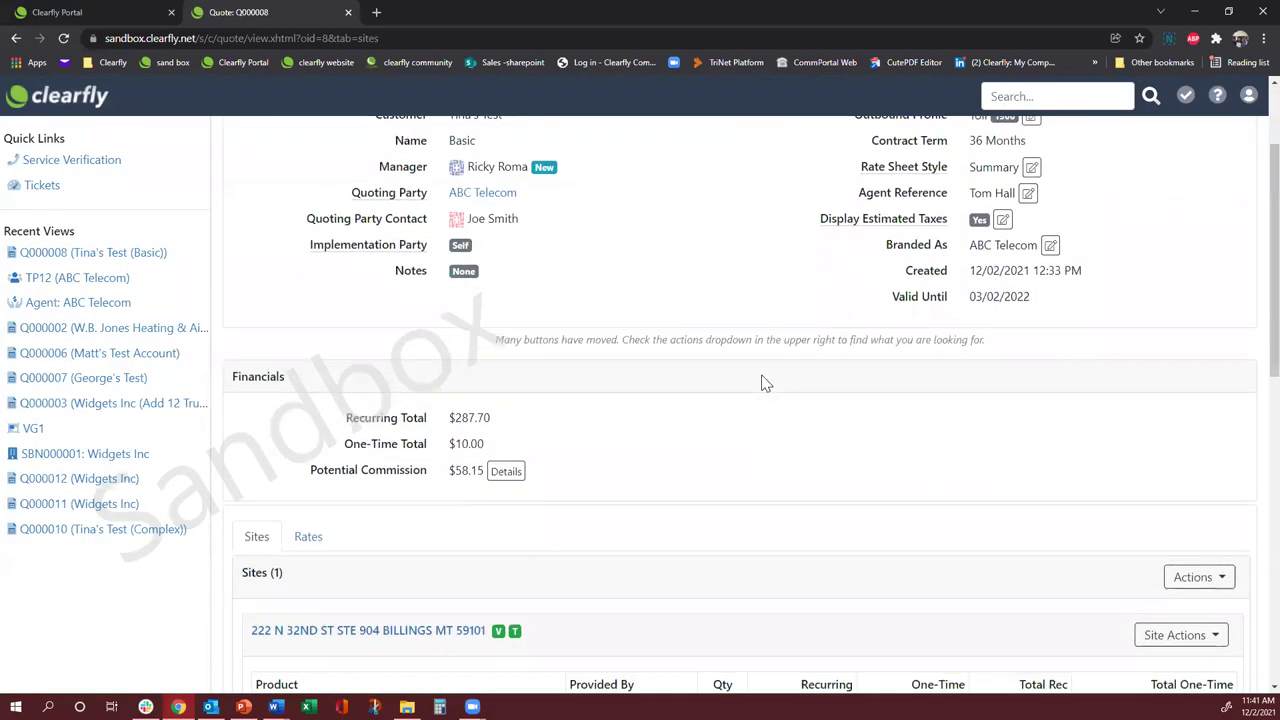
pyautogui.scroll(-4, 763, 380)
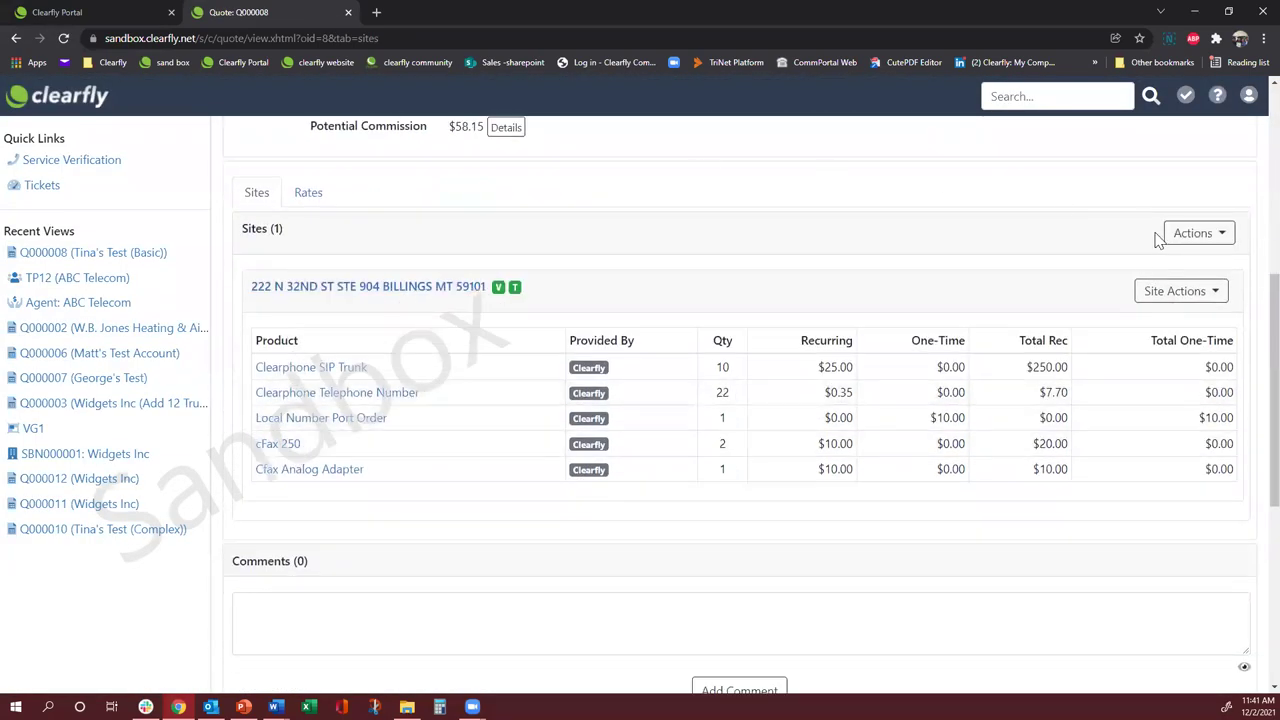
# Set the Clearphone SIP Trunk rate to $20.00, dropping the recurring total to $237.70.
pyautogui.click(313, 377)
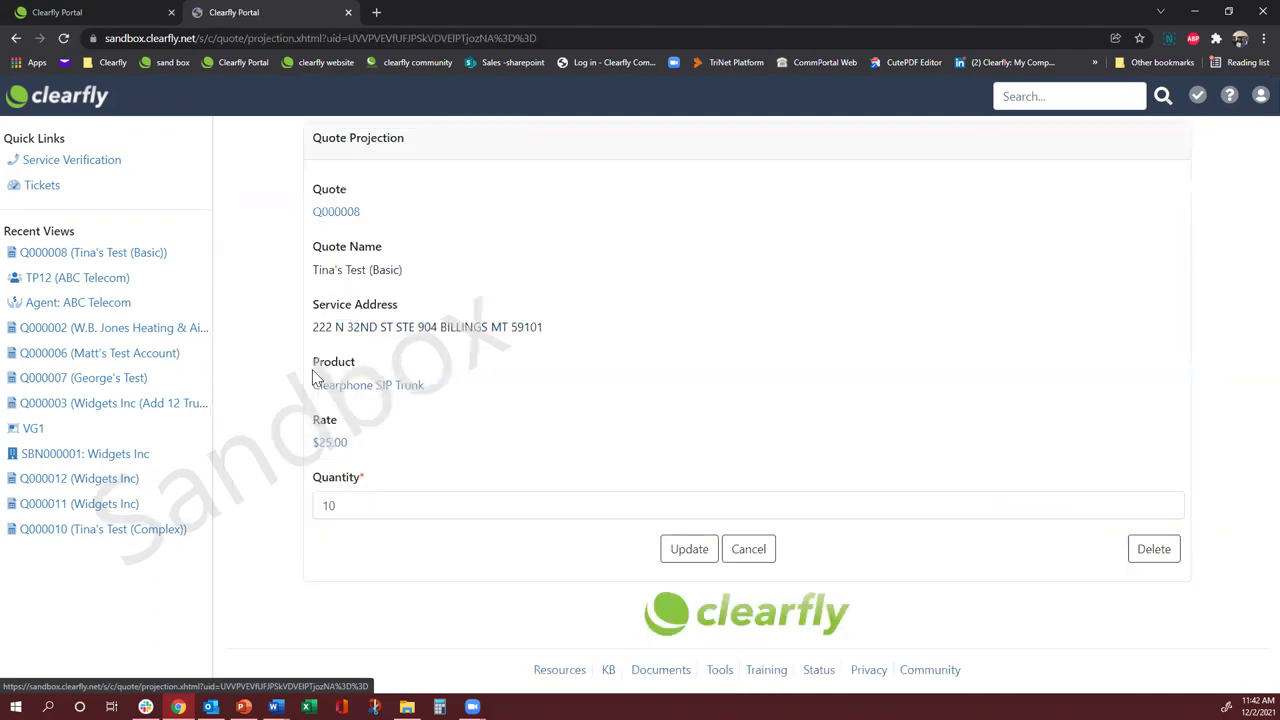
pyautogui.click(337, 452)
pyautogui.scroll(-2, 714, 462)
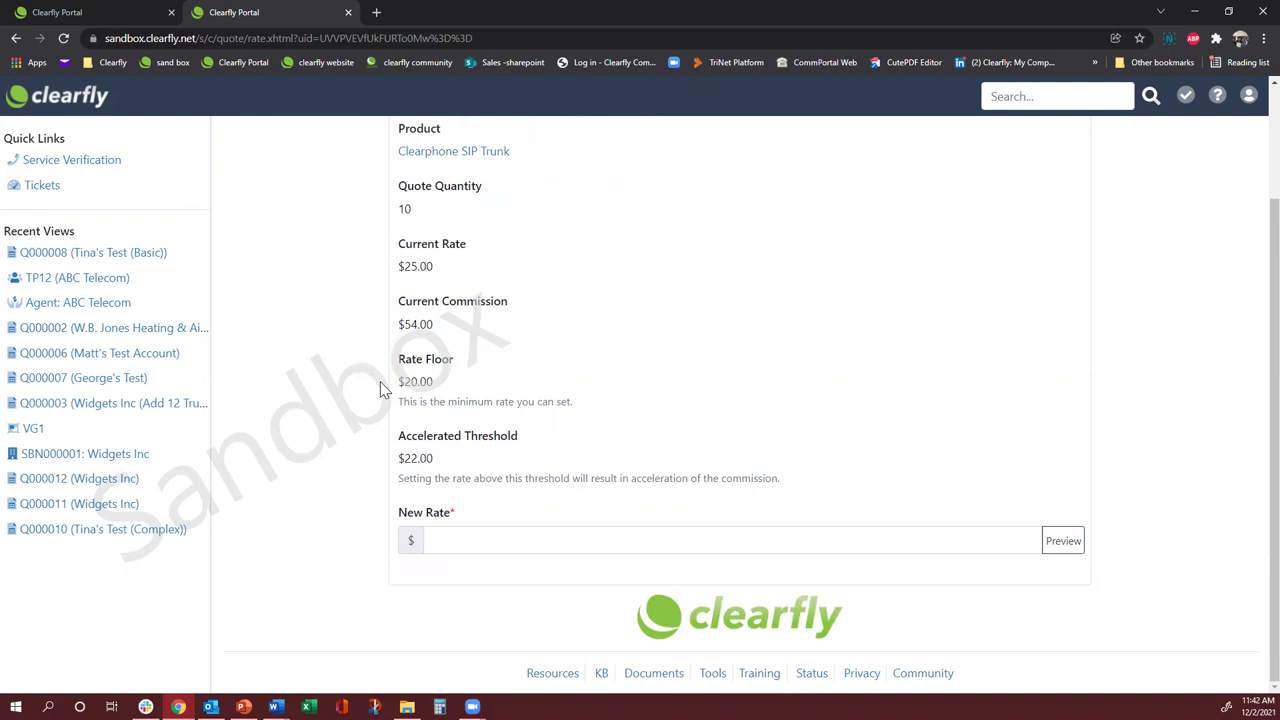
pyautogui.click(439, 541)
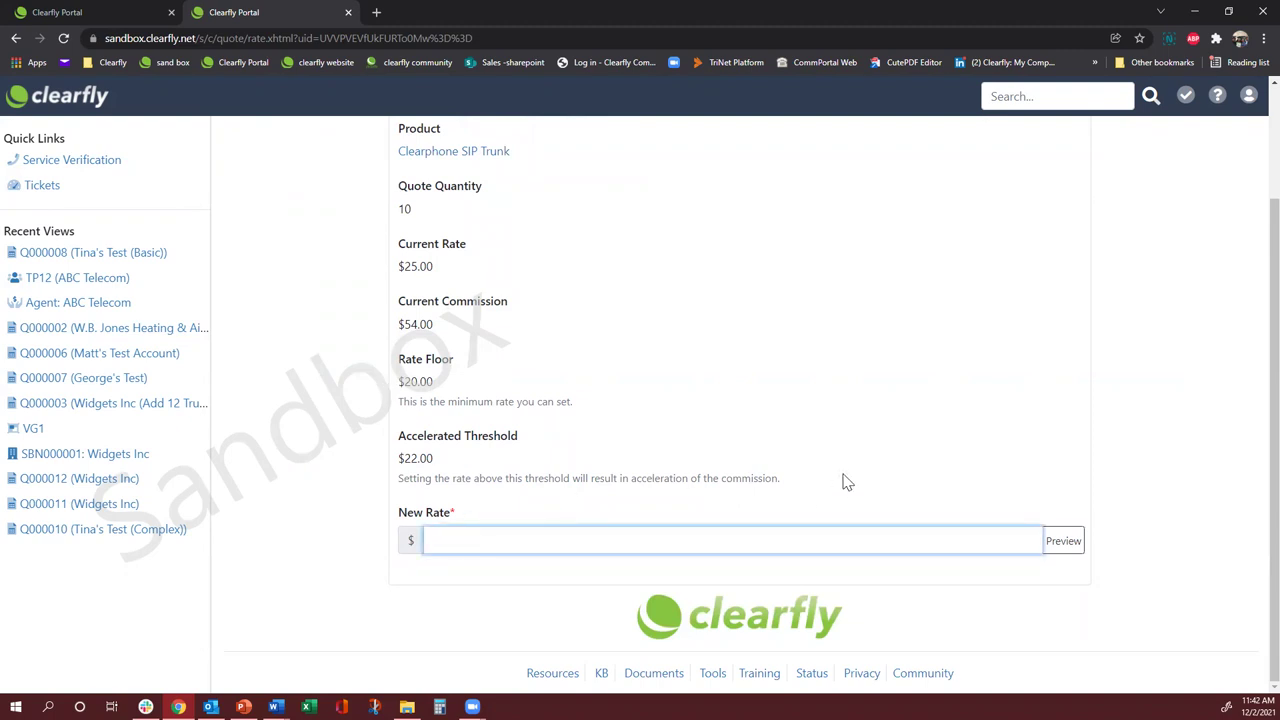
pyautogui.write('20.')
pyautogui.click(1075, 541)
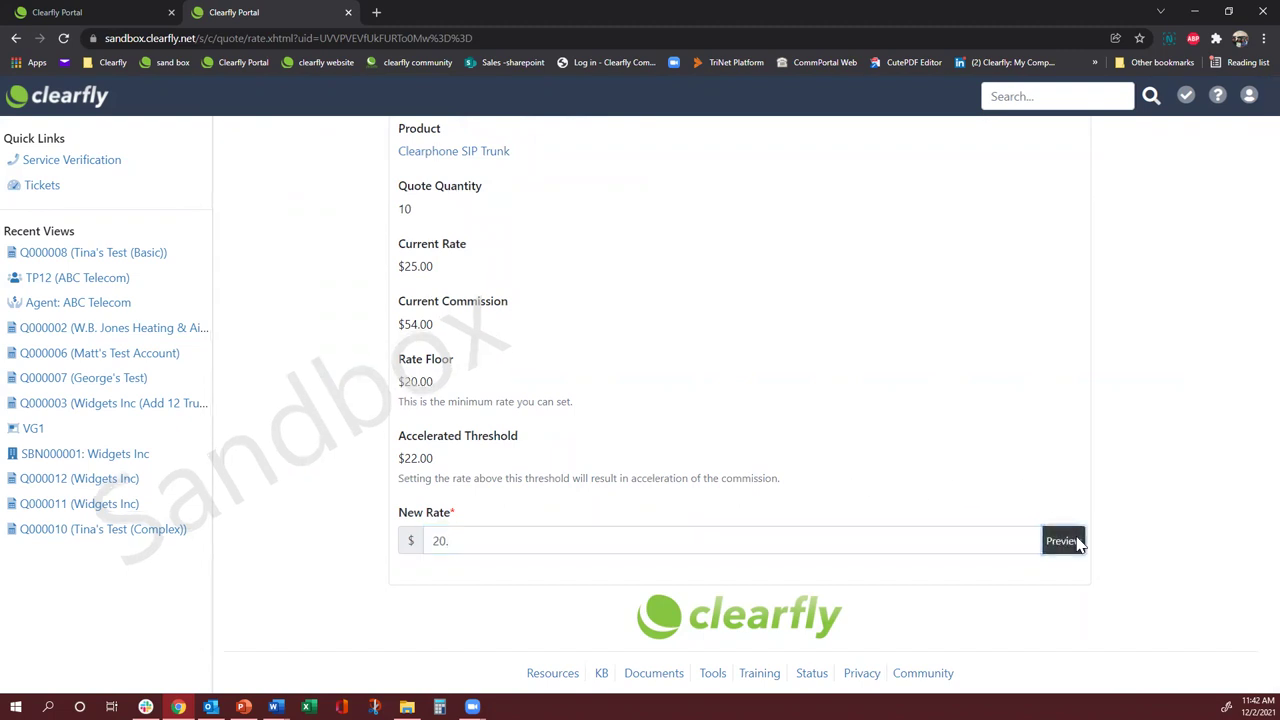
pyautogui.scroll(-2, 771, 489)
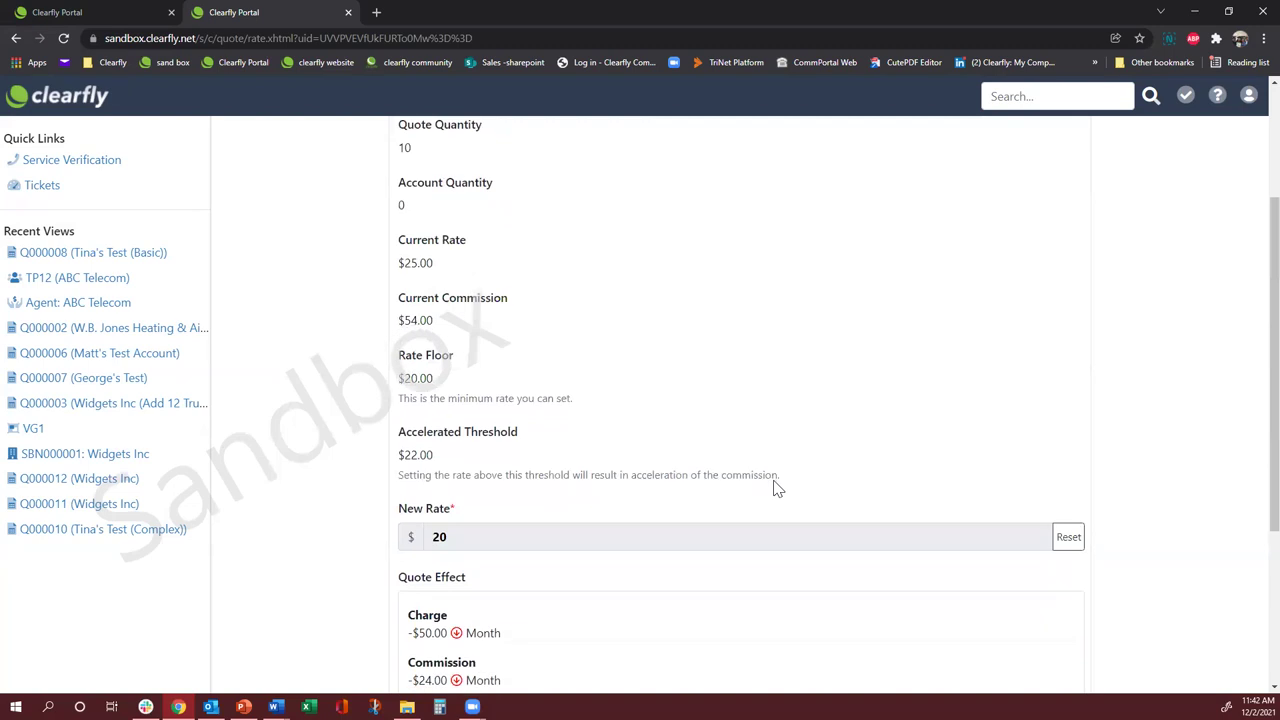
pyautogui.scroll(-2, 776, 489)
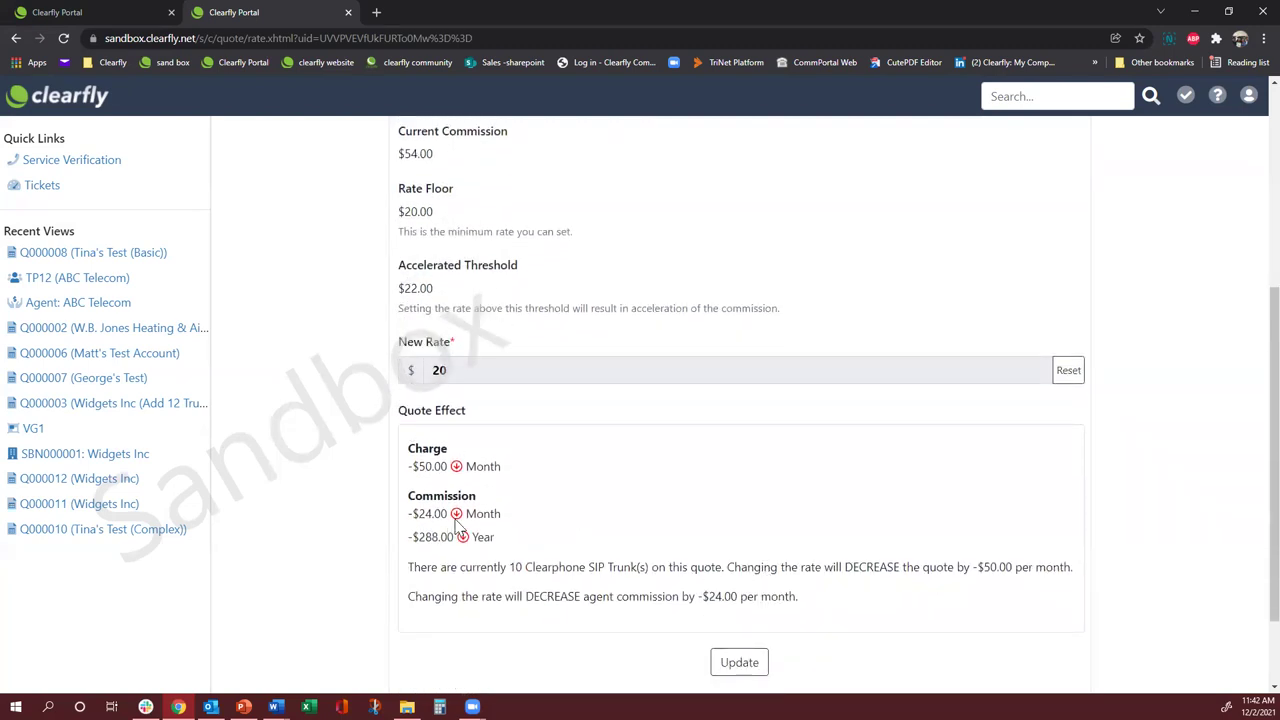
pyautogui.click(737, 662)
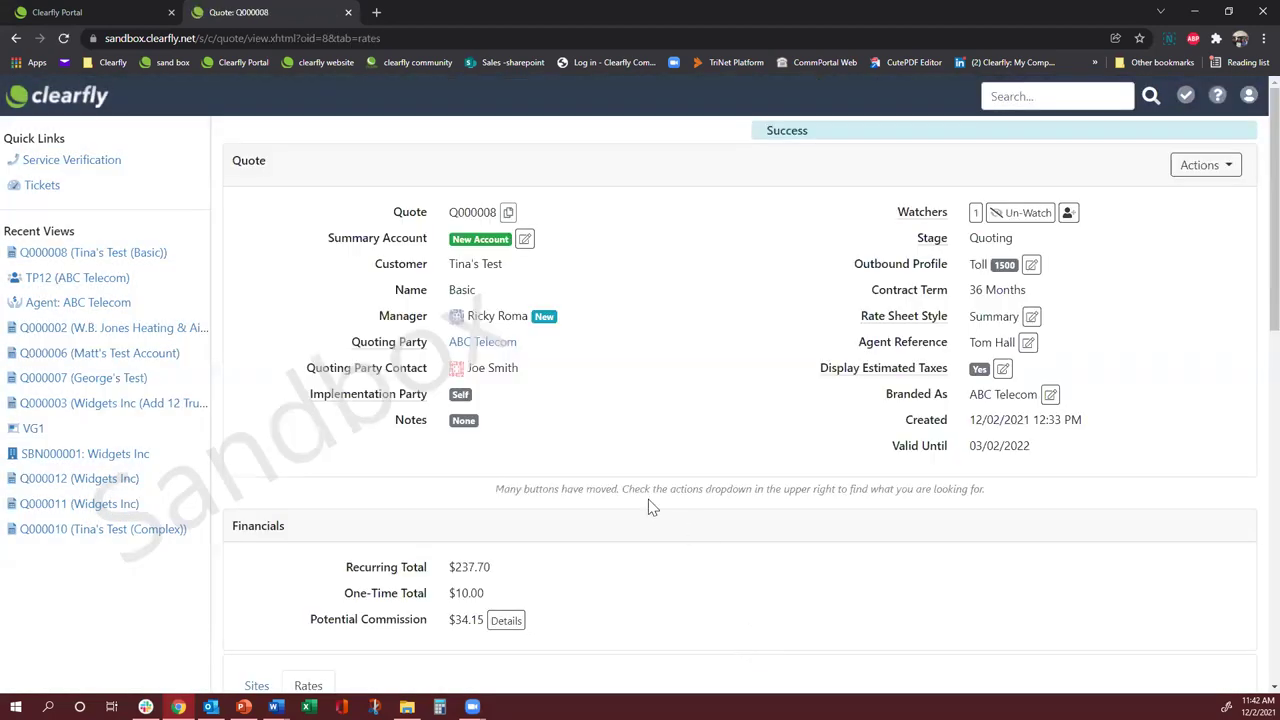
# Check the SIP Trunk's $20.00 rate, then view the site's products: 10 trunks totalling $200.00.
pyautogui.scroll(-3, 650, 505)
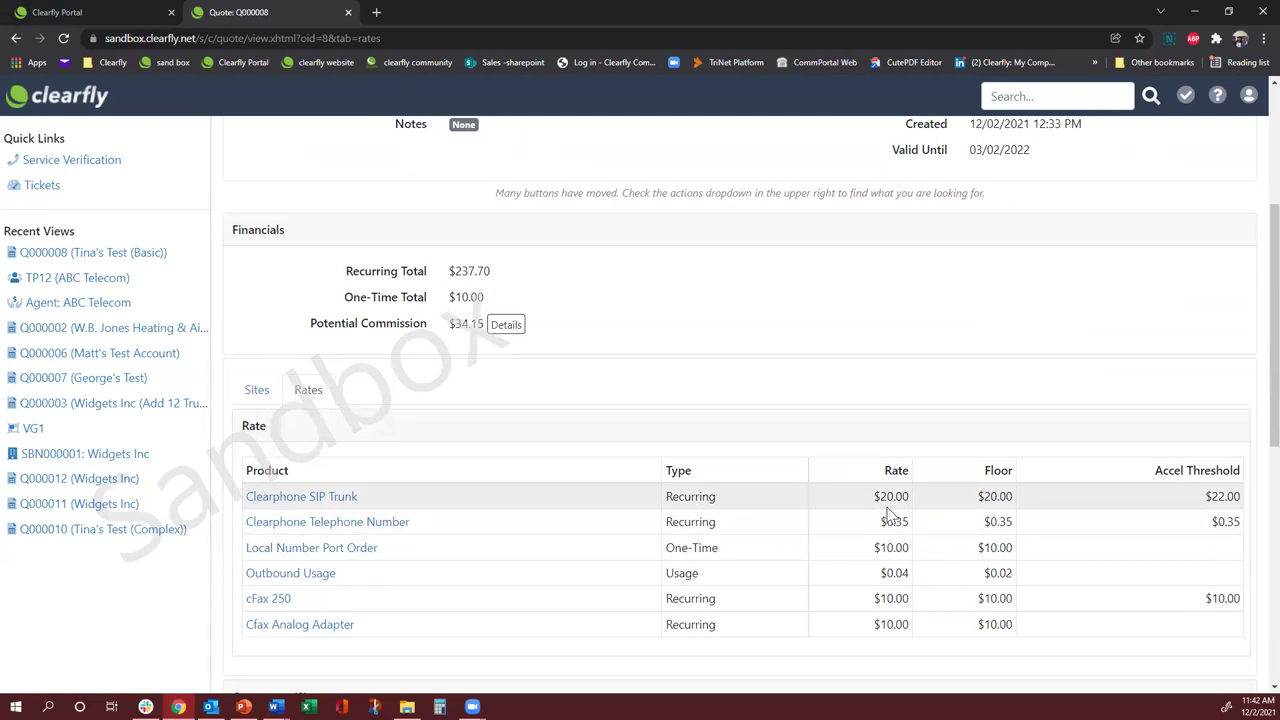
pyautogui.click(260, 392)
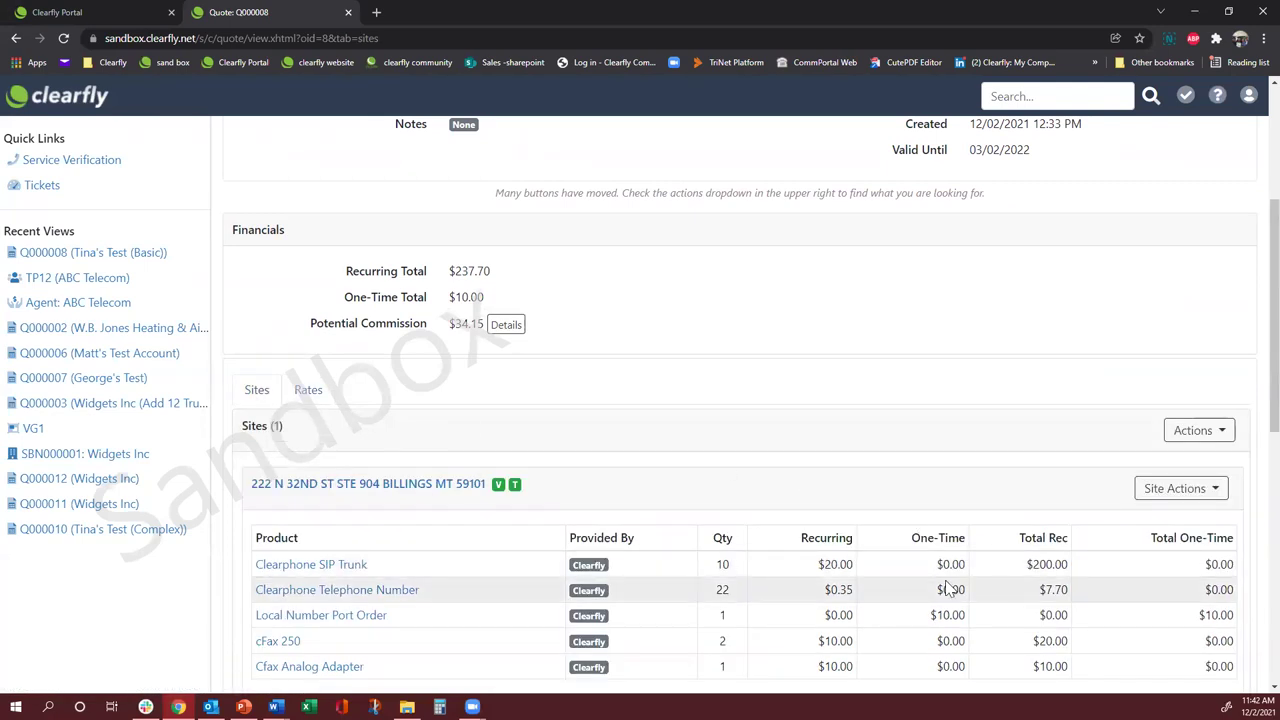
pyautogui.scroll(-1, 948, 590)
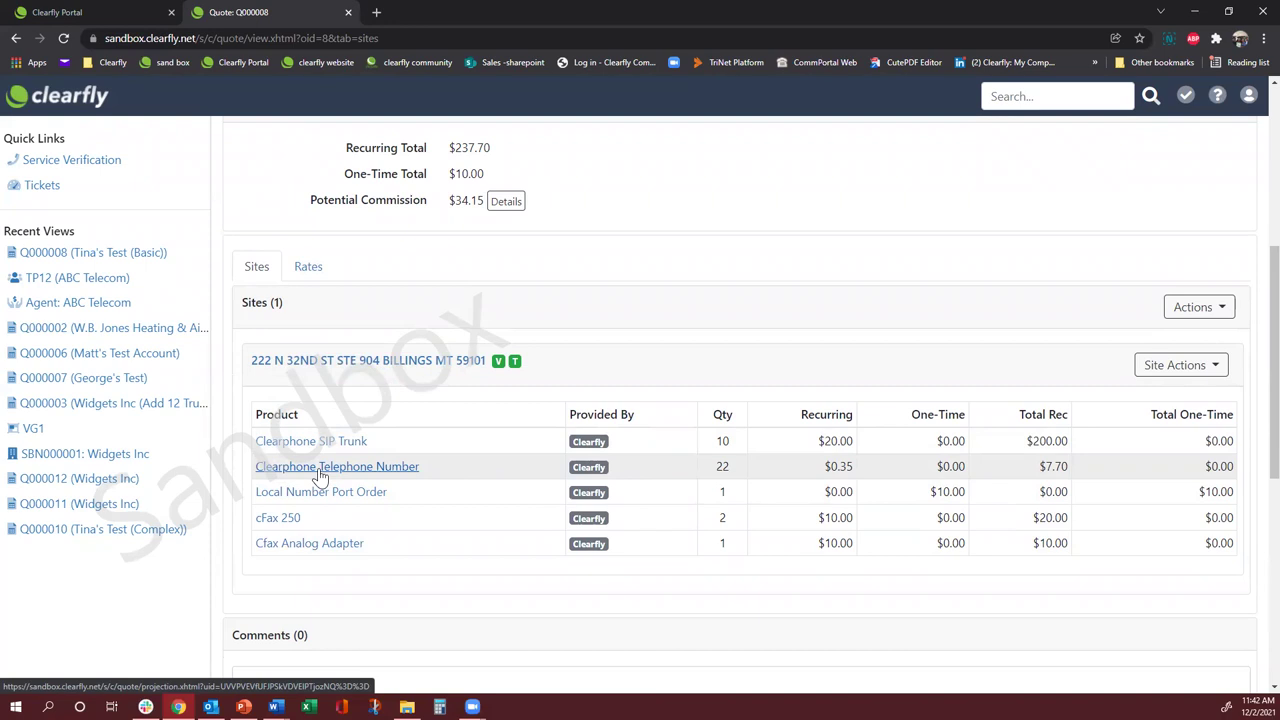
# Change the Clearphone Telephone Number quantity from 22 to 52, giving an $18.20 recurring total.
pyautogui.click(320, 476)
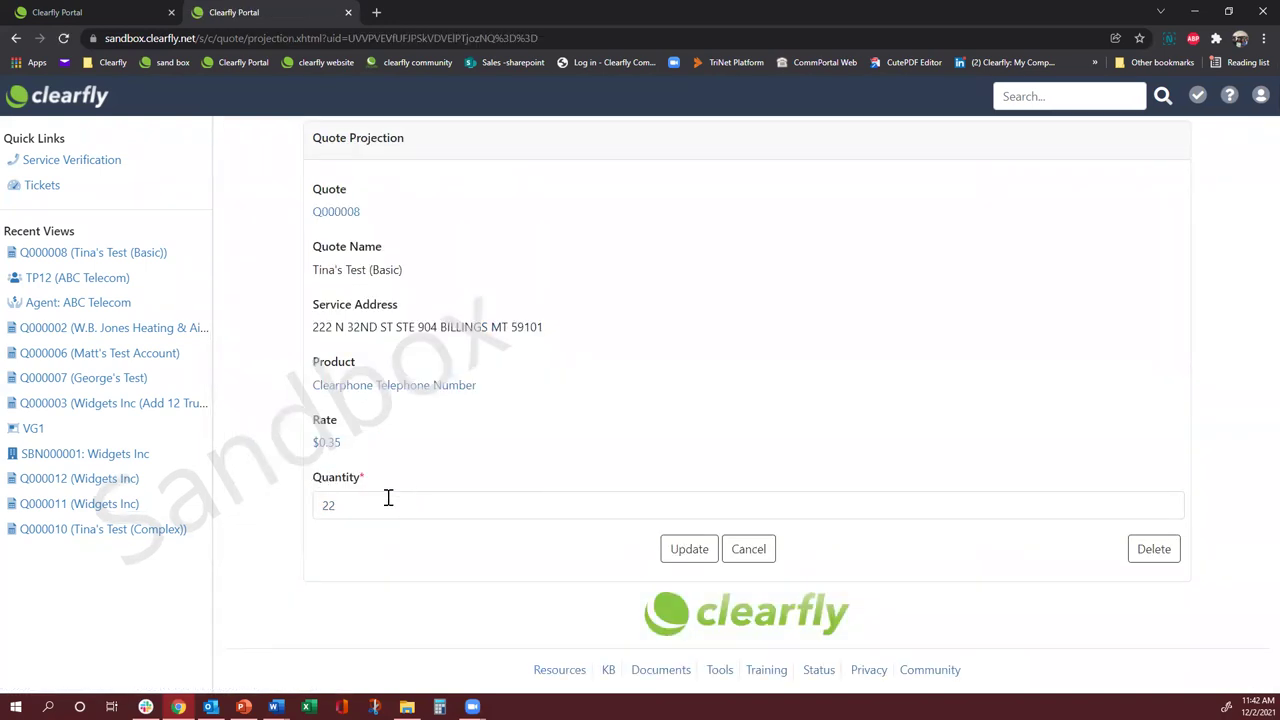
pyautogui.click(355, 505)
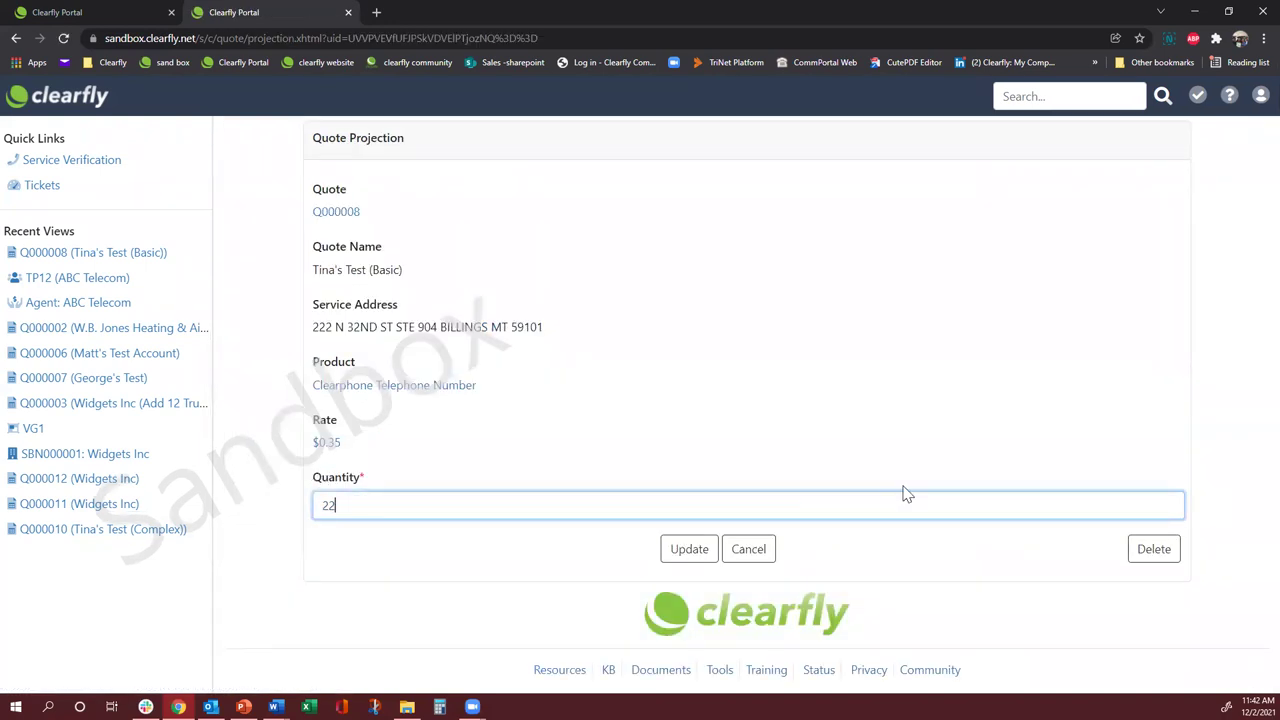
pyautogui.press('BackSpace')
pyautogui.write('52')
pyautogui.press('BackSpace')
pyautogui.press('BackSpace')
pyautogui.press('BackSpace')
pyautogui.write('52')
pyautogui.click(695, 560)
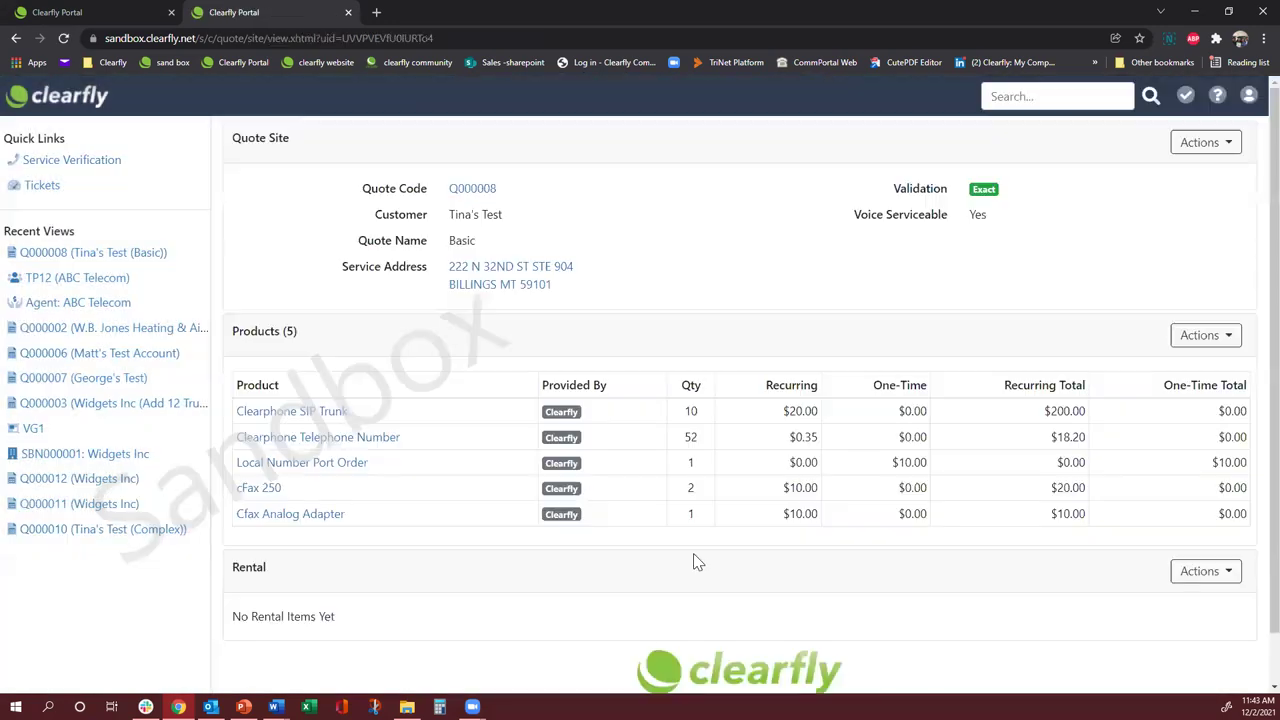
# Delete the Local Number Port Order and add one Enterprise Port Order (One-Time, $150.00).
pyautogui.click(300, 463)
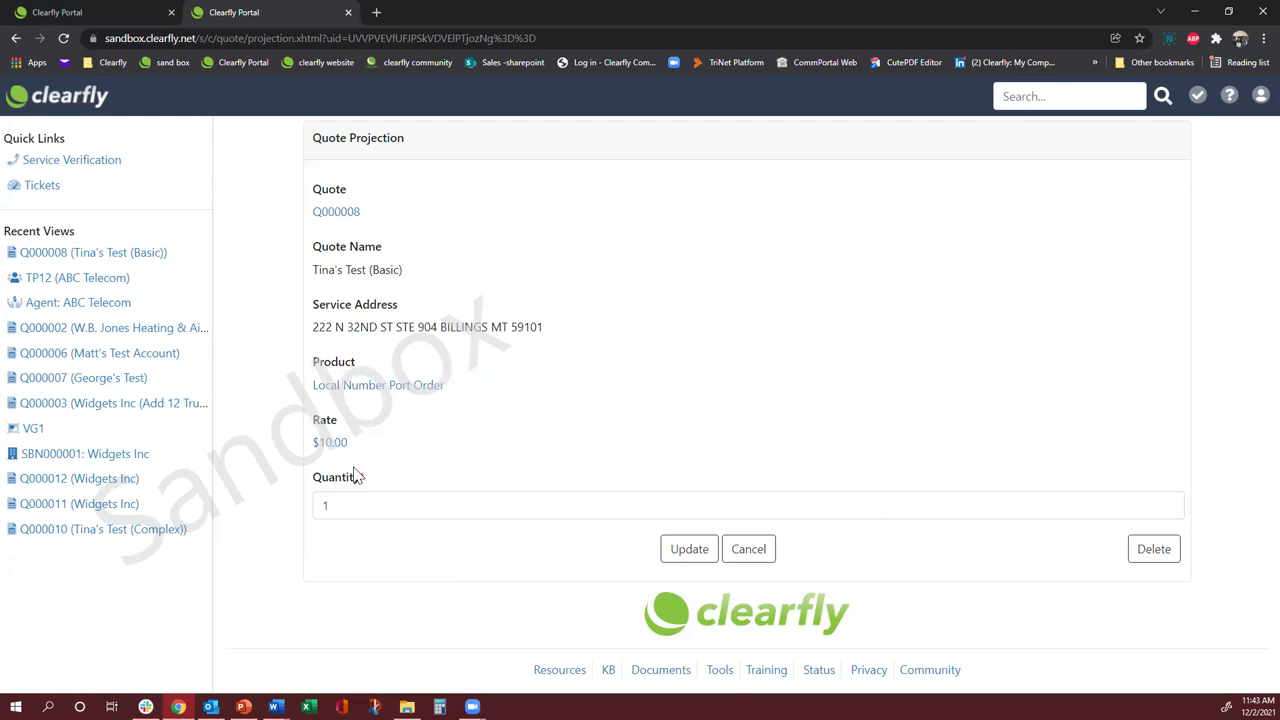
pyautogui.click(1150, 549)
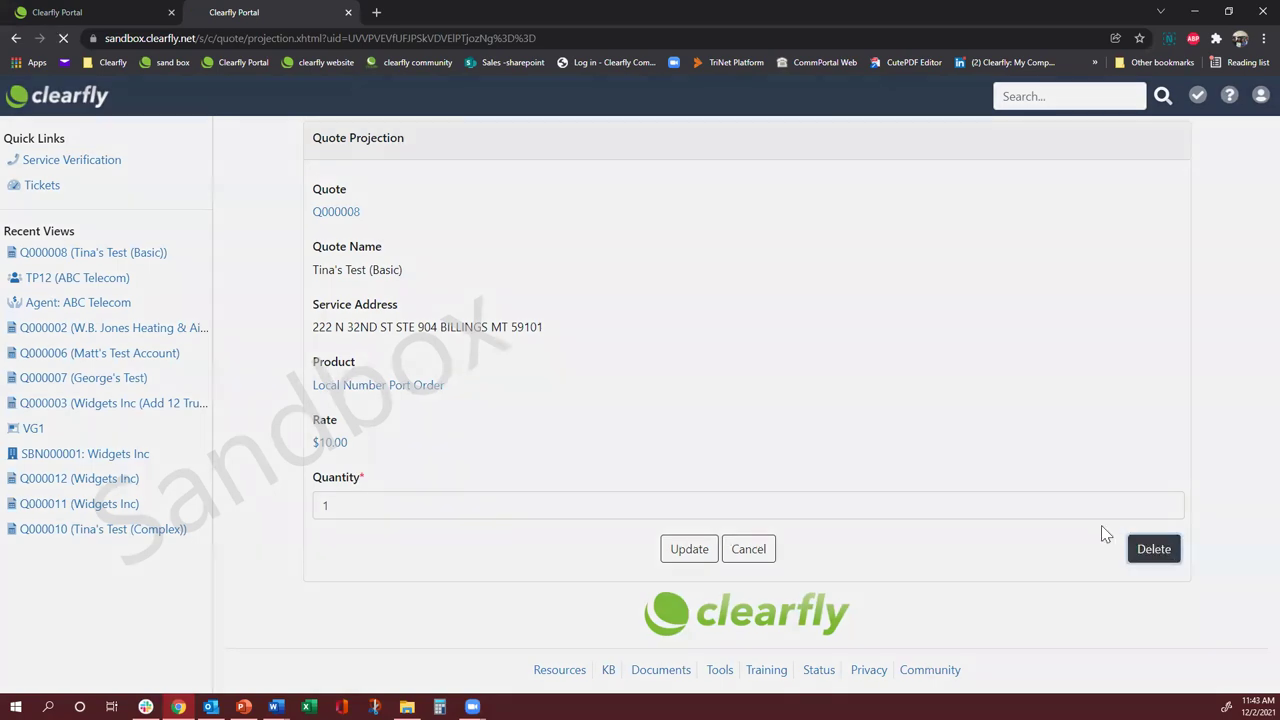
pyautogui.click(1200, 335)
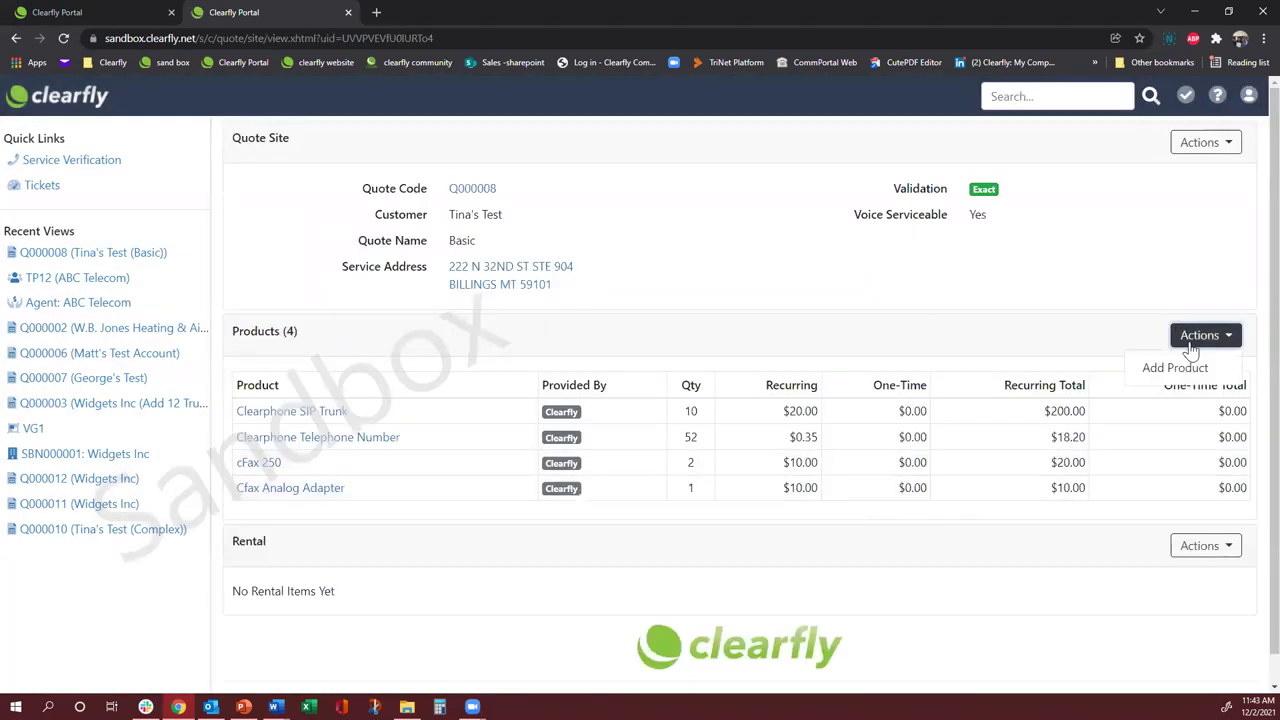
pyautogui.click(1185, 369)
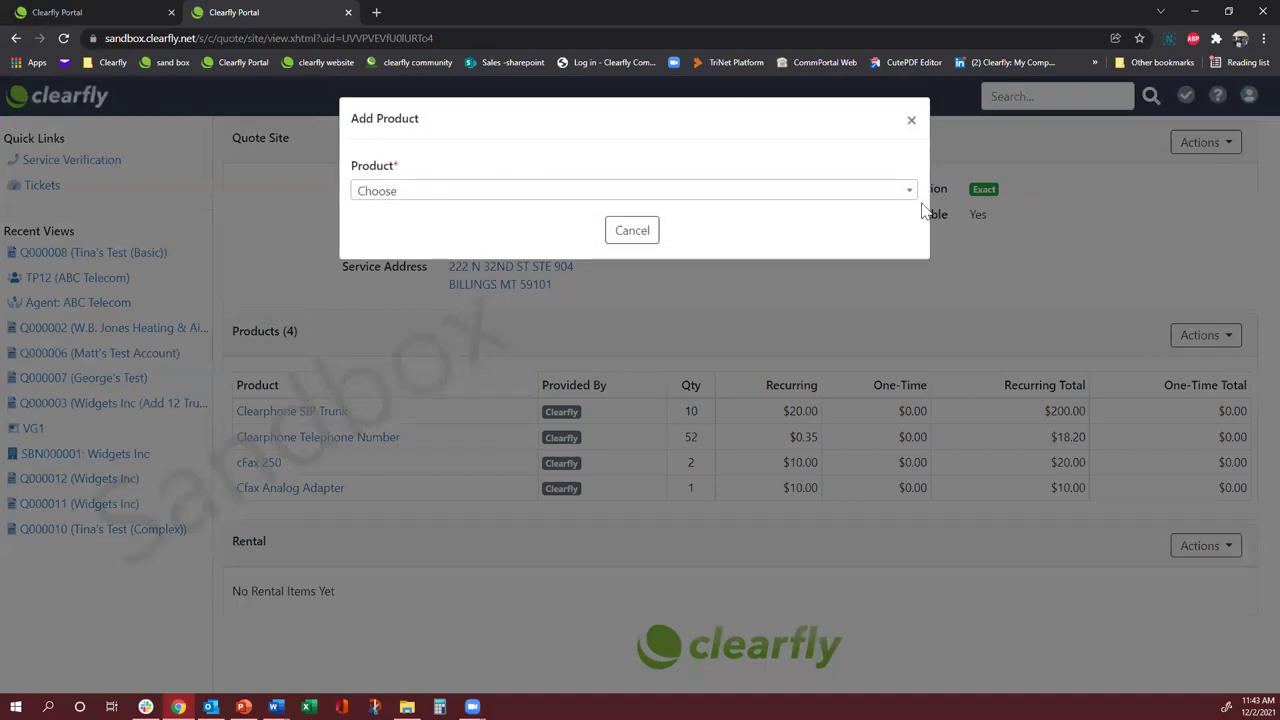
pyautogui.click(911, 194)
pyautogui.scroll(-5, 692, 308)
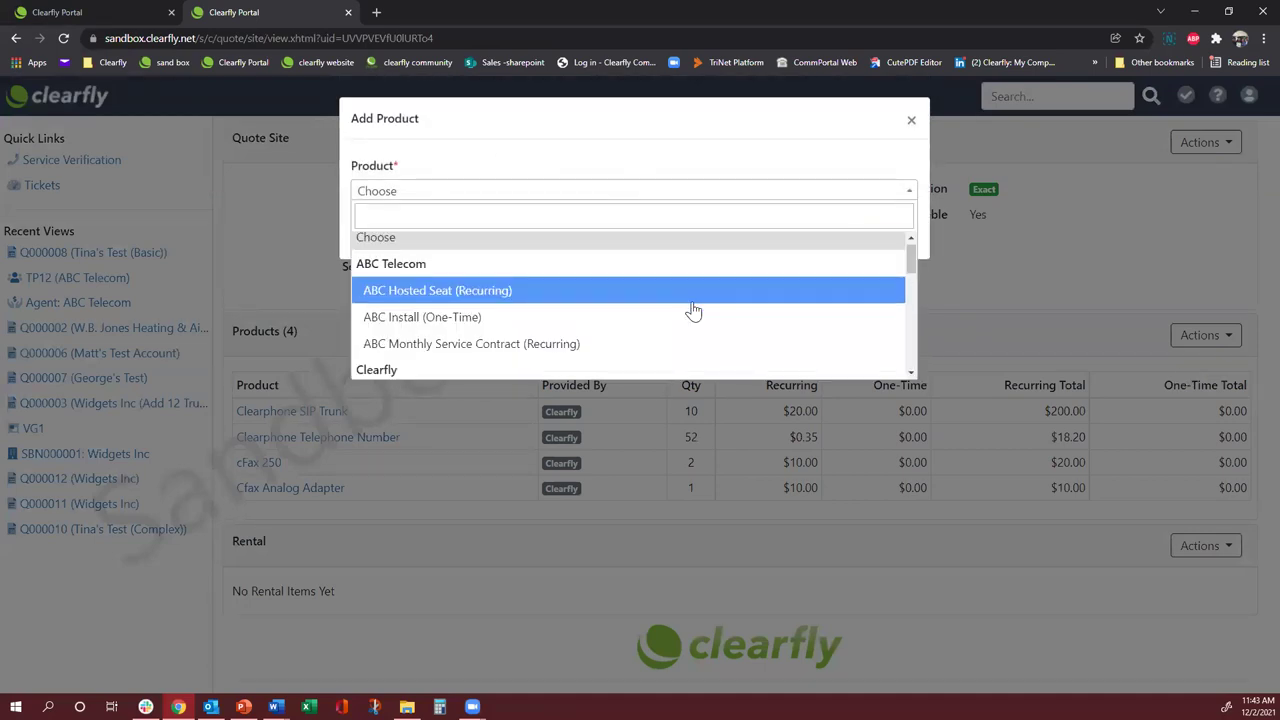
pyautogui.scroll(-1, 692, 311)
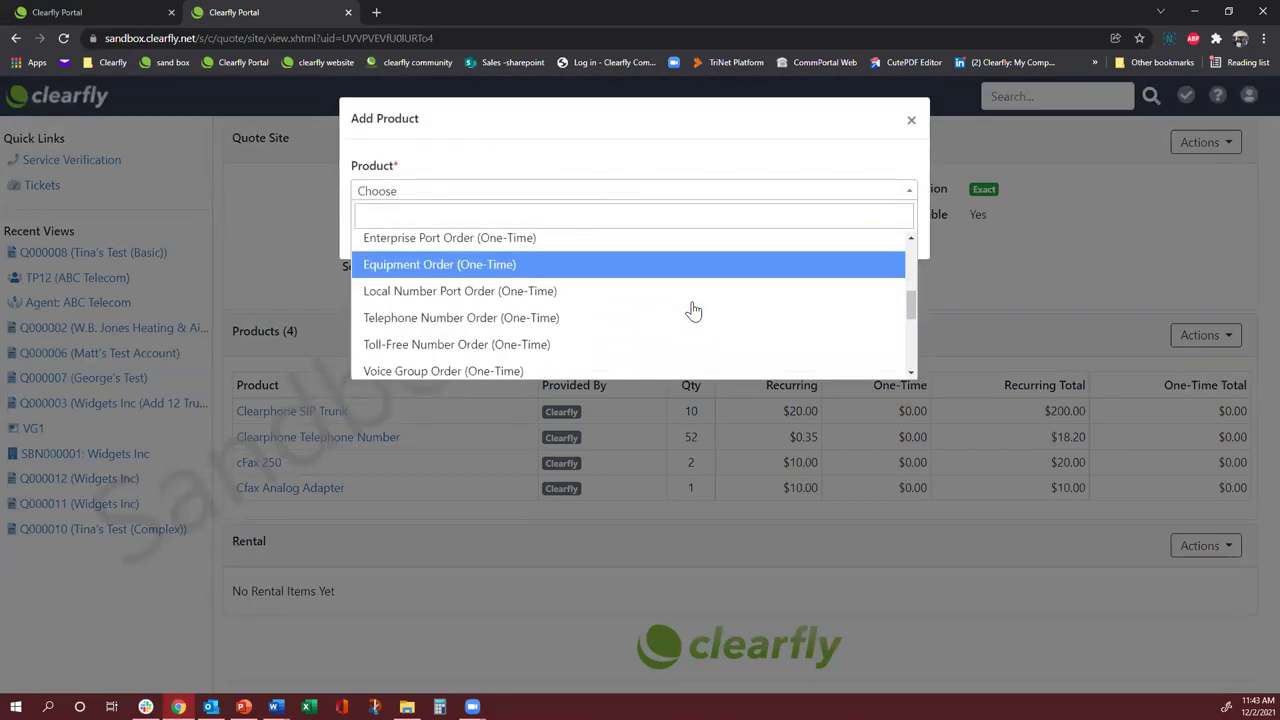
pyautogui.click(411, 245)
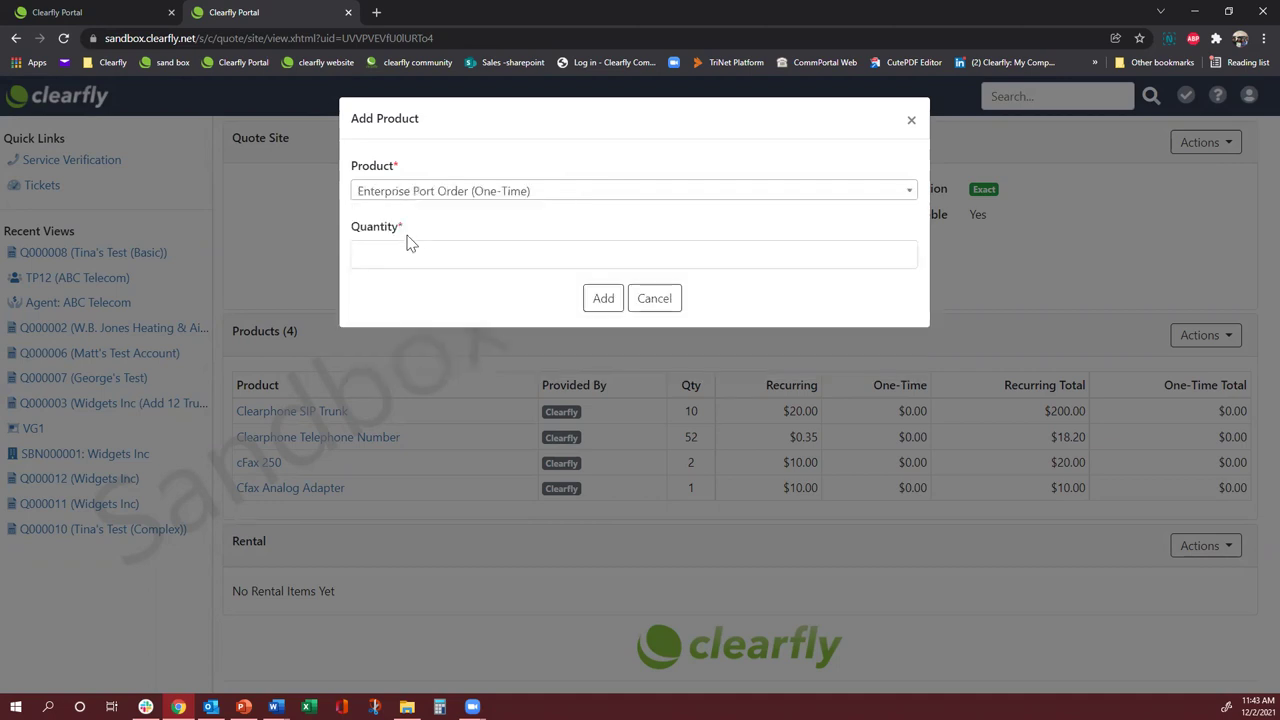
pyautogui.click(405, 247)
pyautogui.write('1')
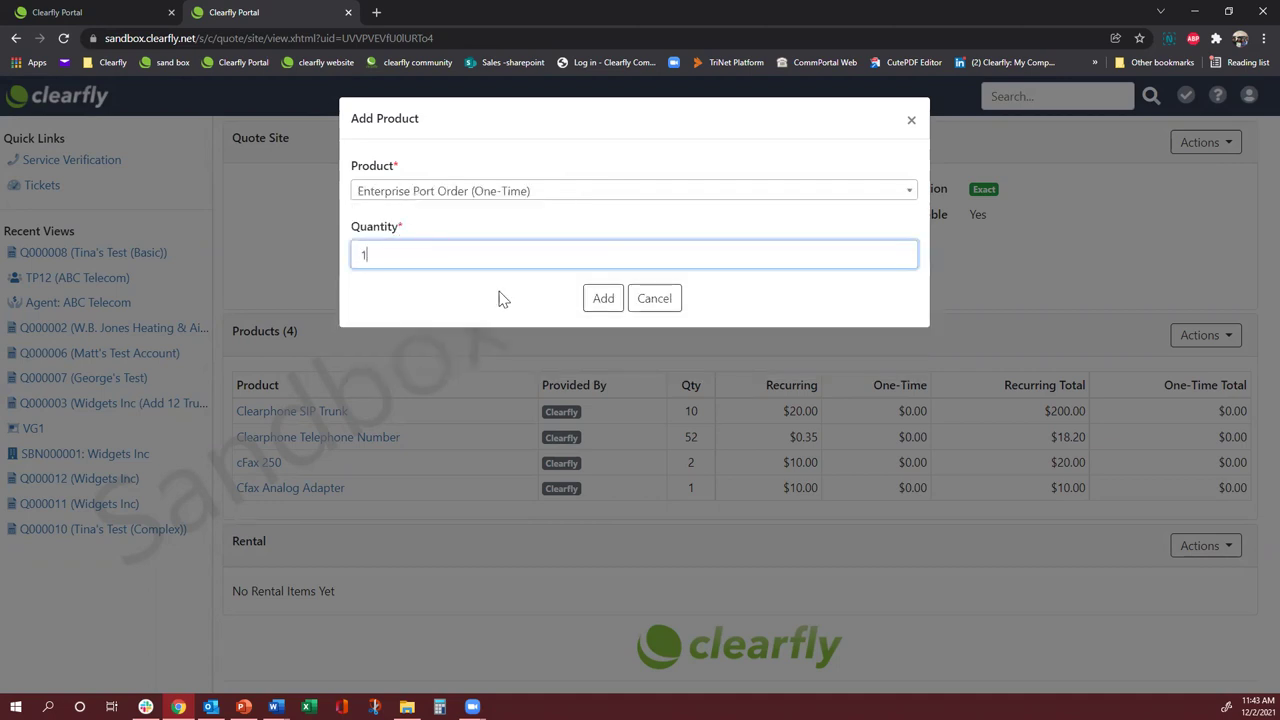
pyautogui.click(603, 305)
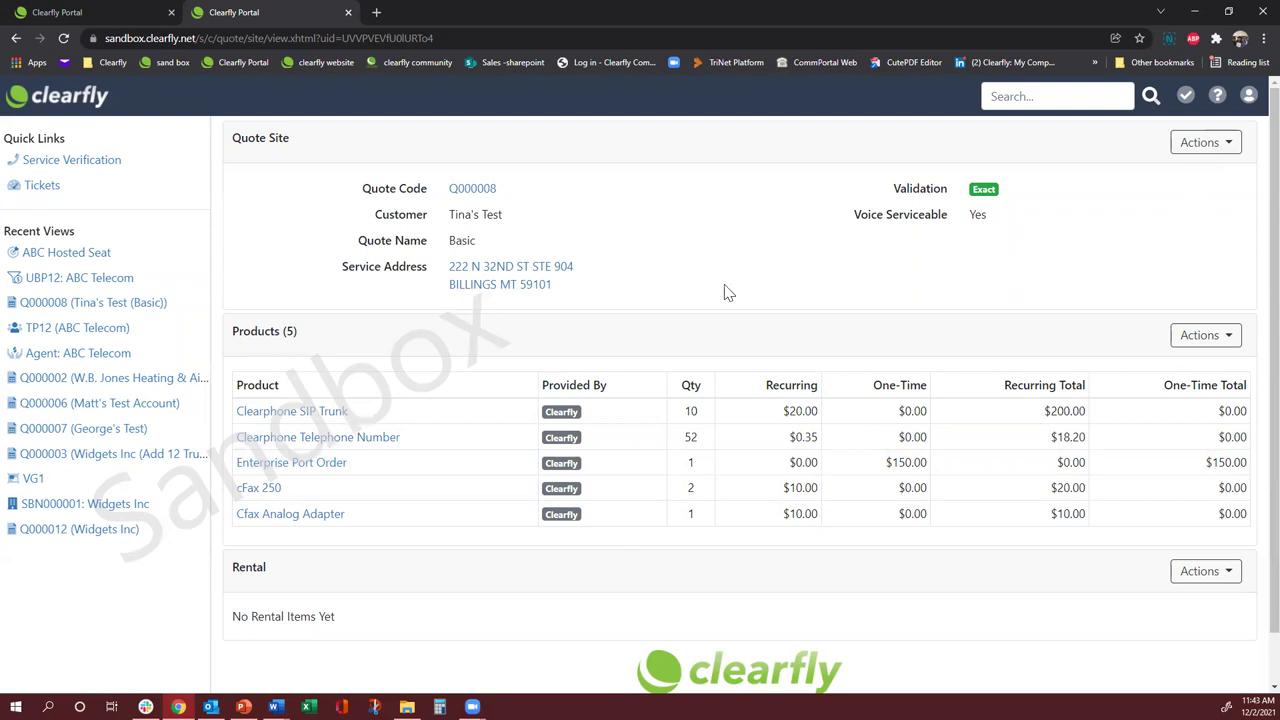
# Open quote Q000008 and make it Available, now $248.20 recurring and $150.00 one-time.
pyautogui.click(1198, 150)
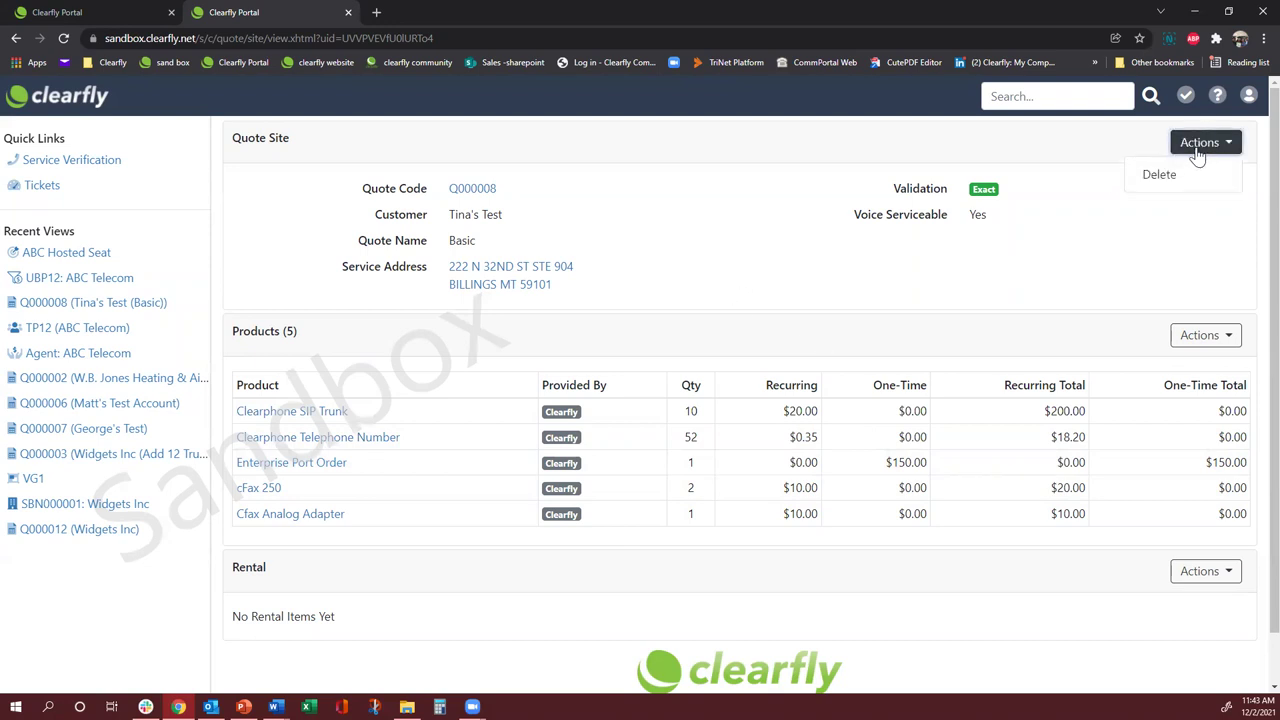
pyautogui.click(1011, 274)
pyautogui.click(494, 192)
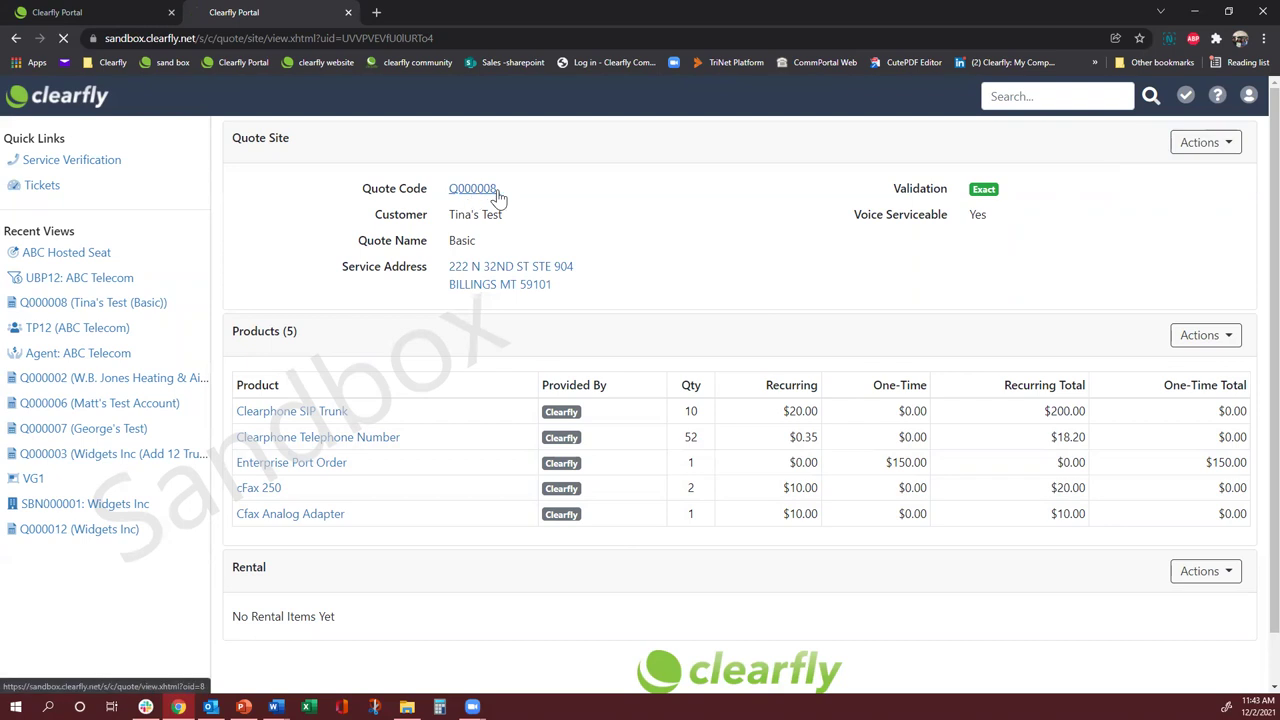
pyautogui.click(1198, 148)
pyautogui.click(1180, 200)
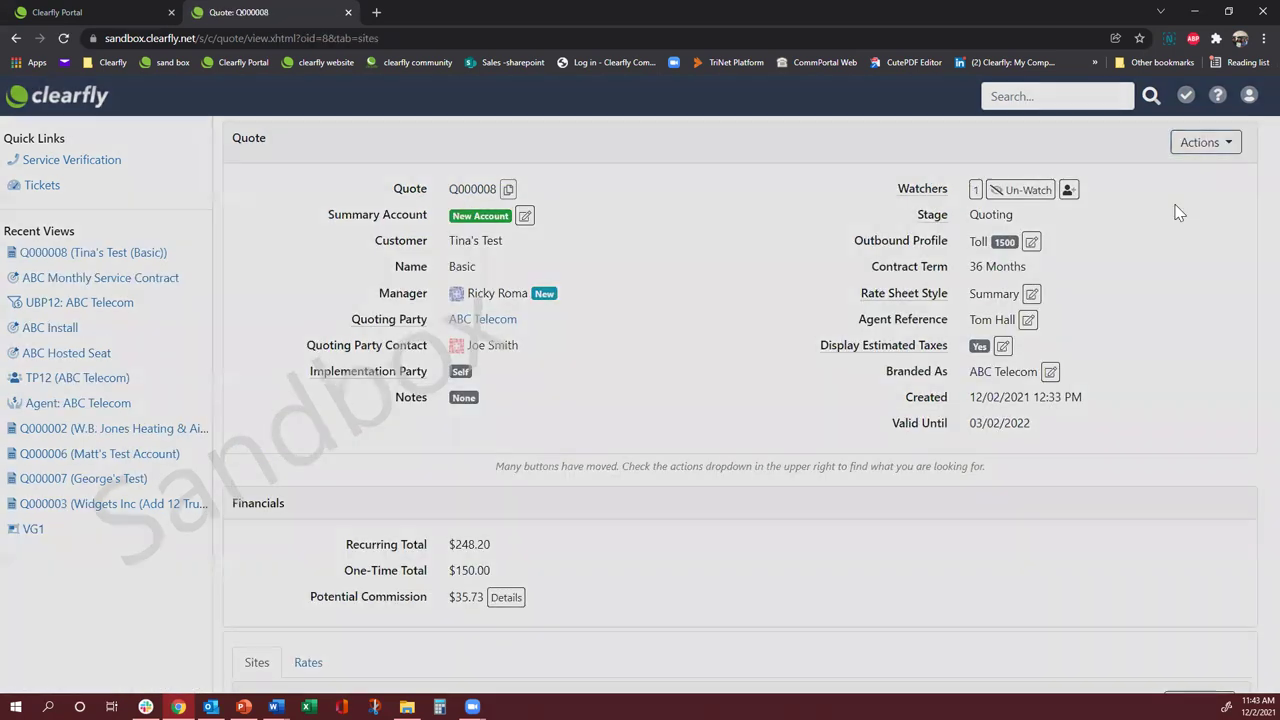
pyautogui.click(601, 238)
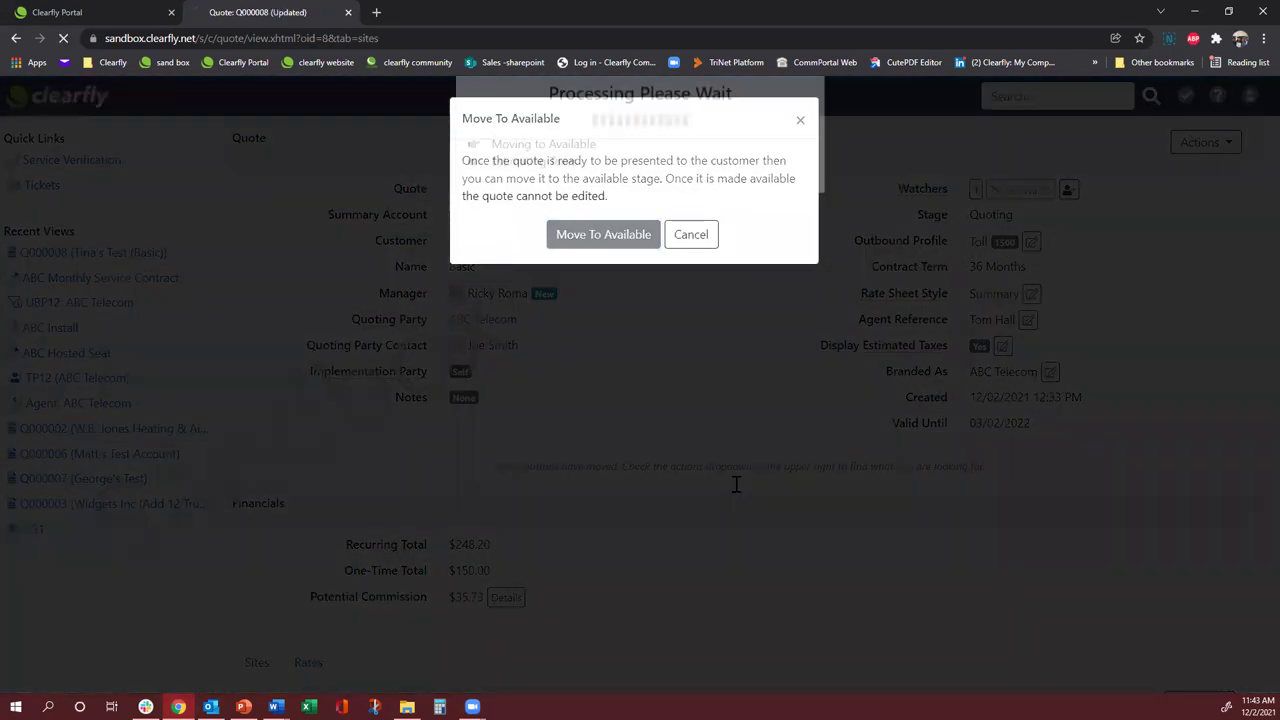
pyautogui.scroll(-5, 736, 484)
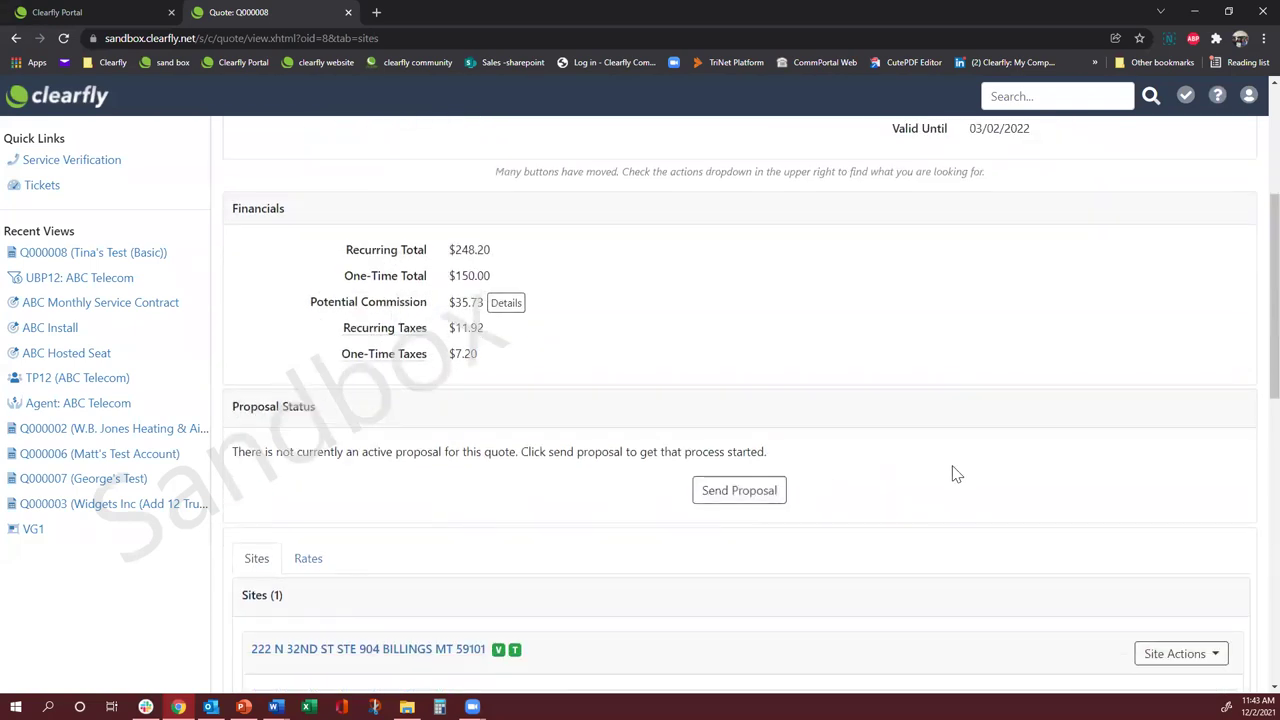
pyautogui.scroll(2, 917, 486)
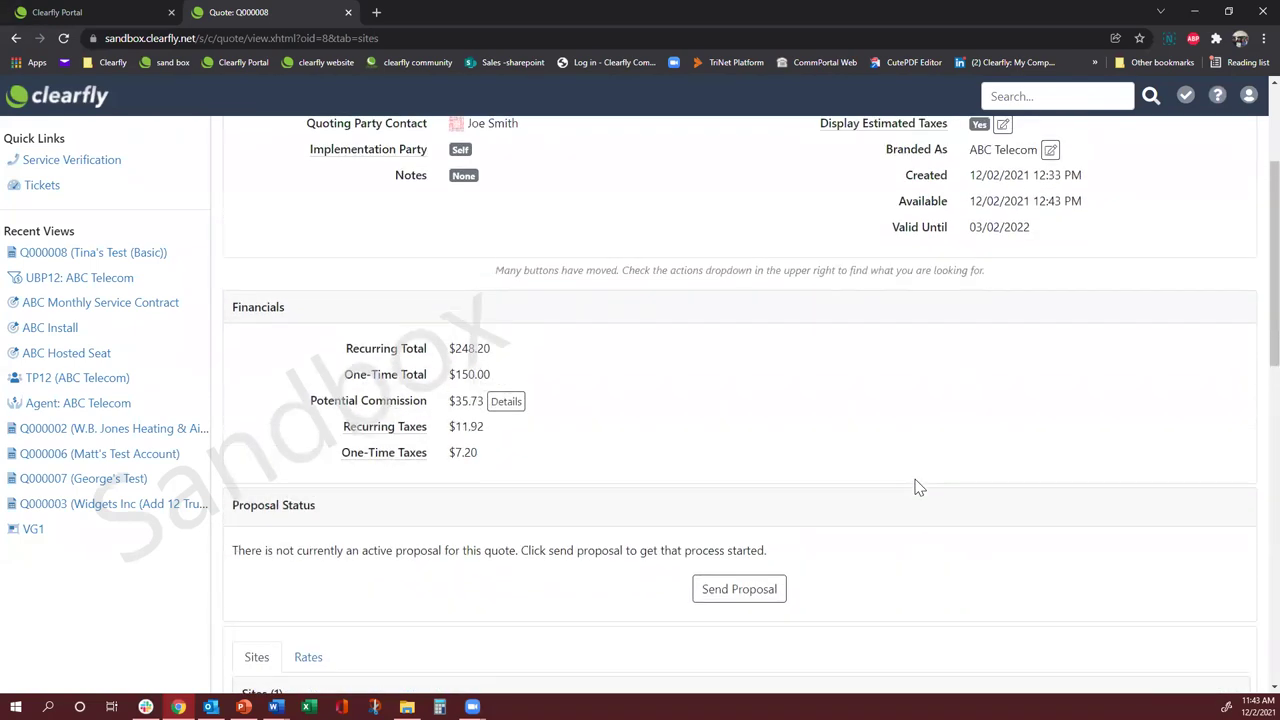
pyautogui.scroll(2, 897, 450)
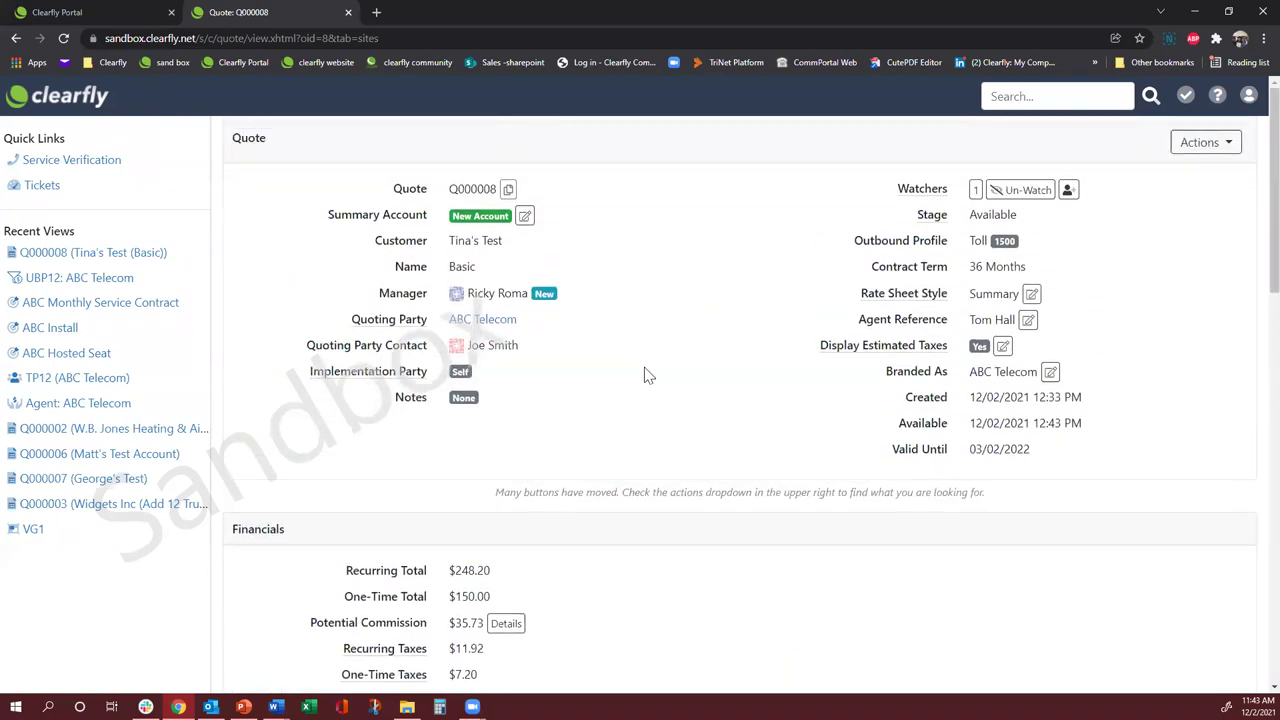
# From the home page's Quotes list, create a new quote and confirm it is for a new customer.
pyautogui.click(20, 98)
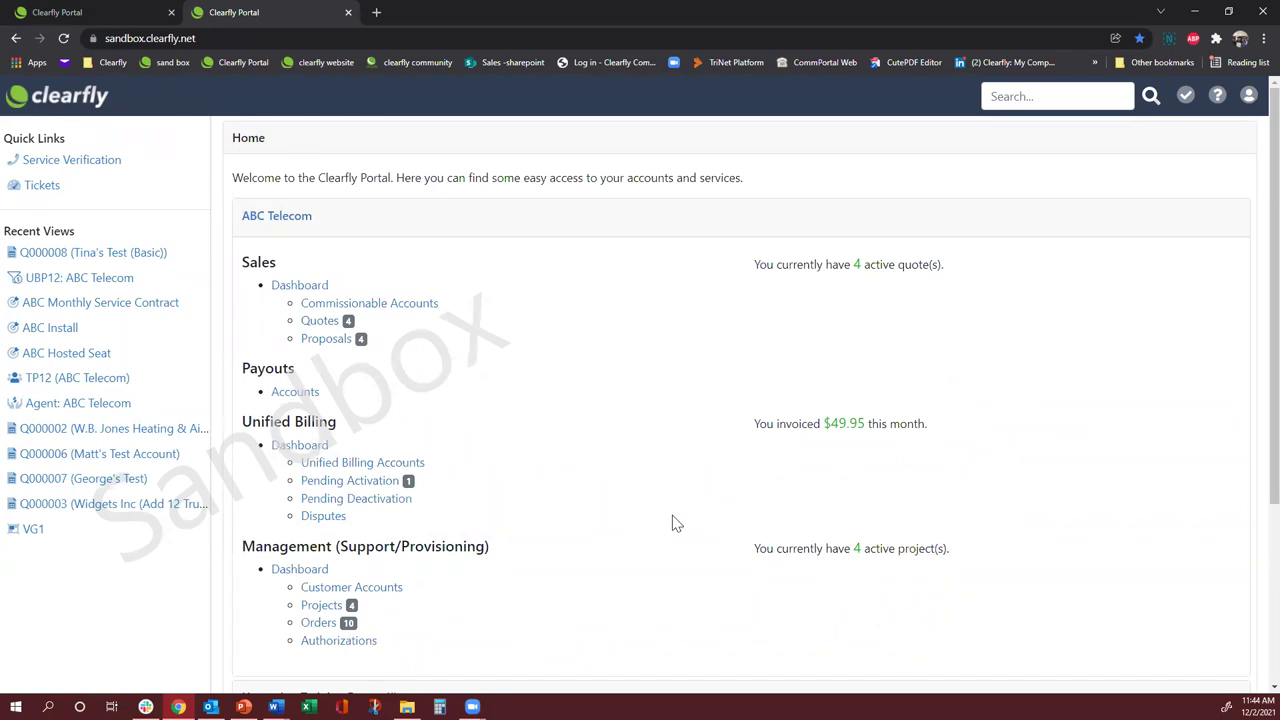
pyautogui.click(313, 331)
pyautogui.scroll(-2, 608, 383)
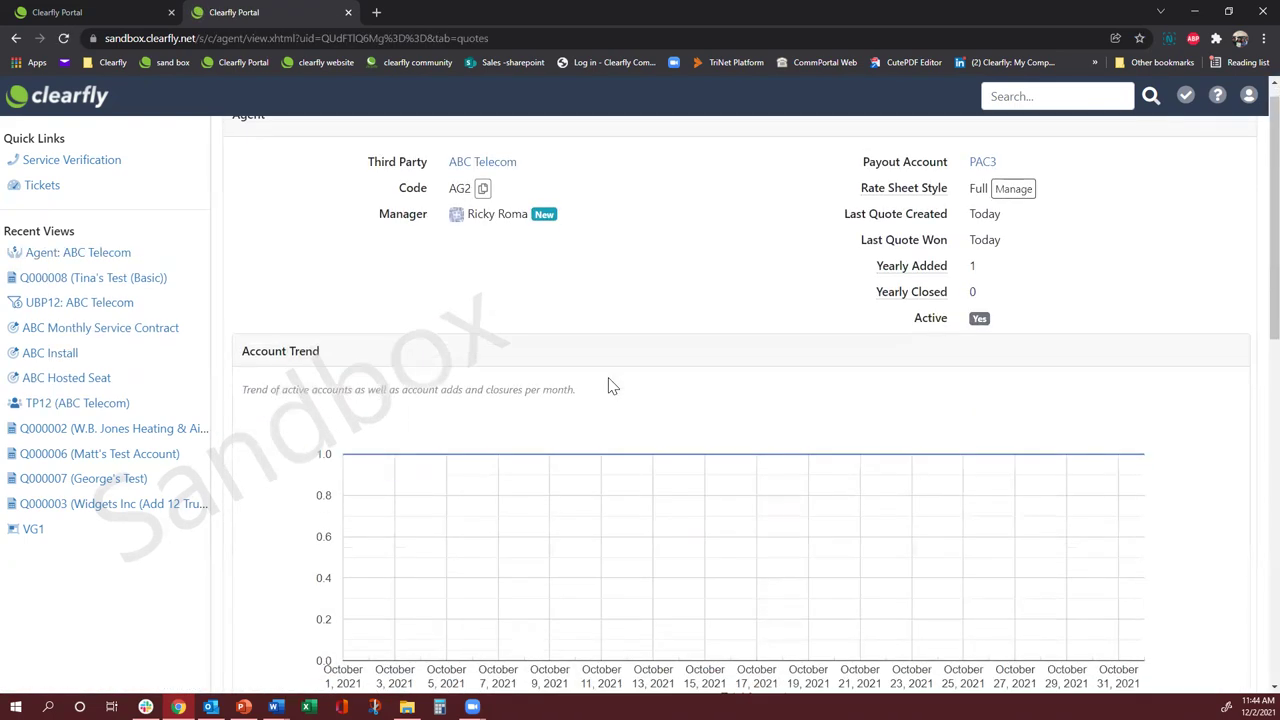
pyautogui.scroll(-3, 610, 383)
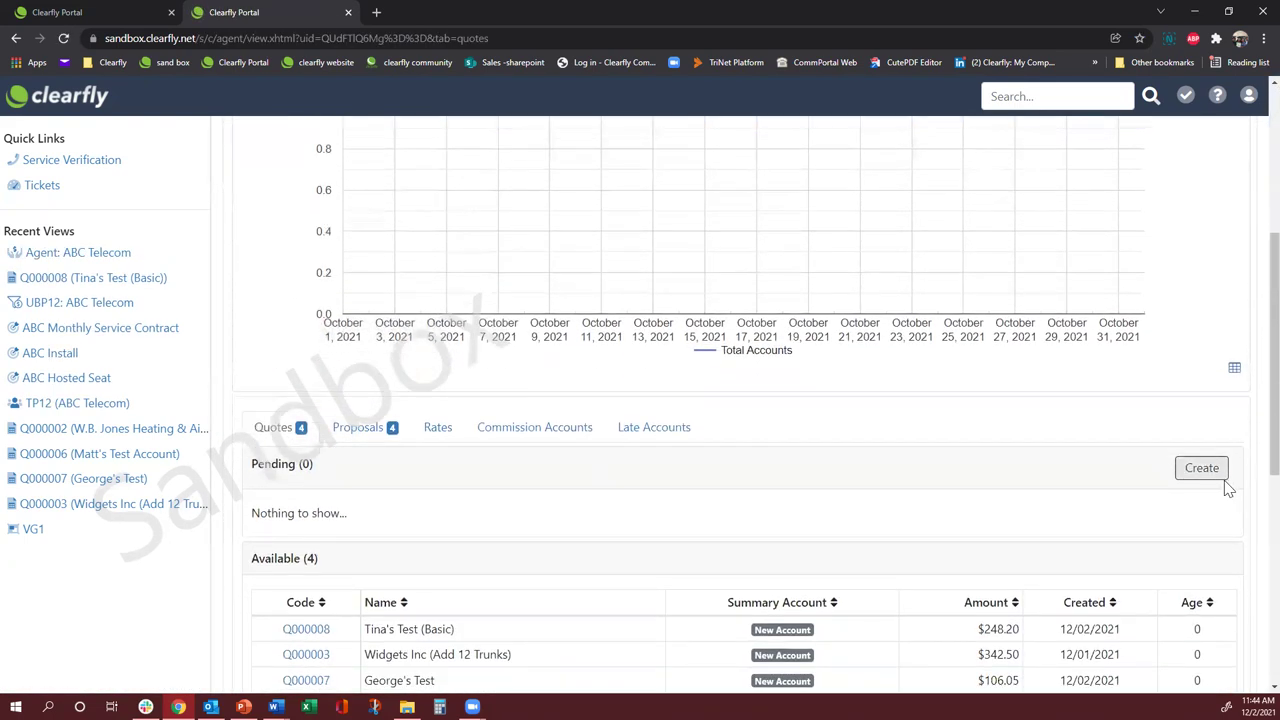
pyautogui.click(1198, 476)
pyautogui.click(626, 280)
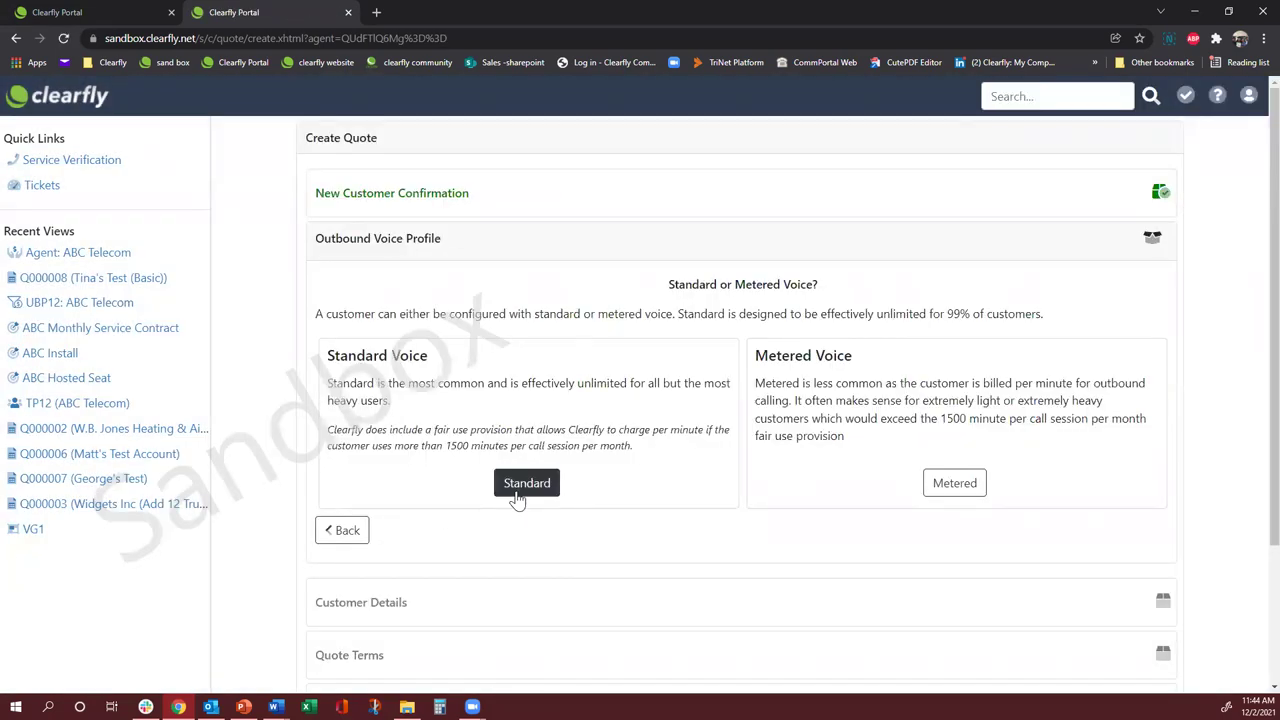
# Choose Standard voice, accept customer details and quote terms, and create the quote named 'Complex'.
pyautogui.click(517, 484)
pyautogui.click(389, 368)
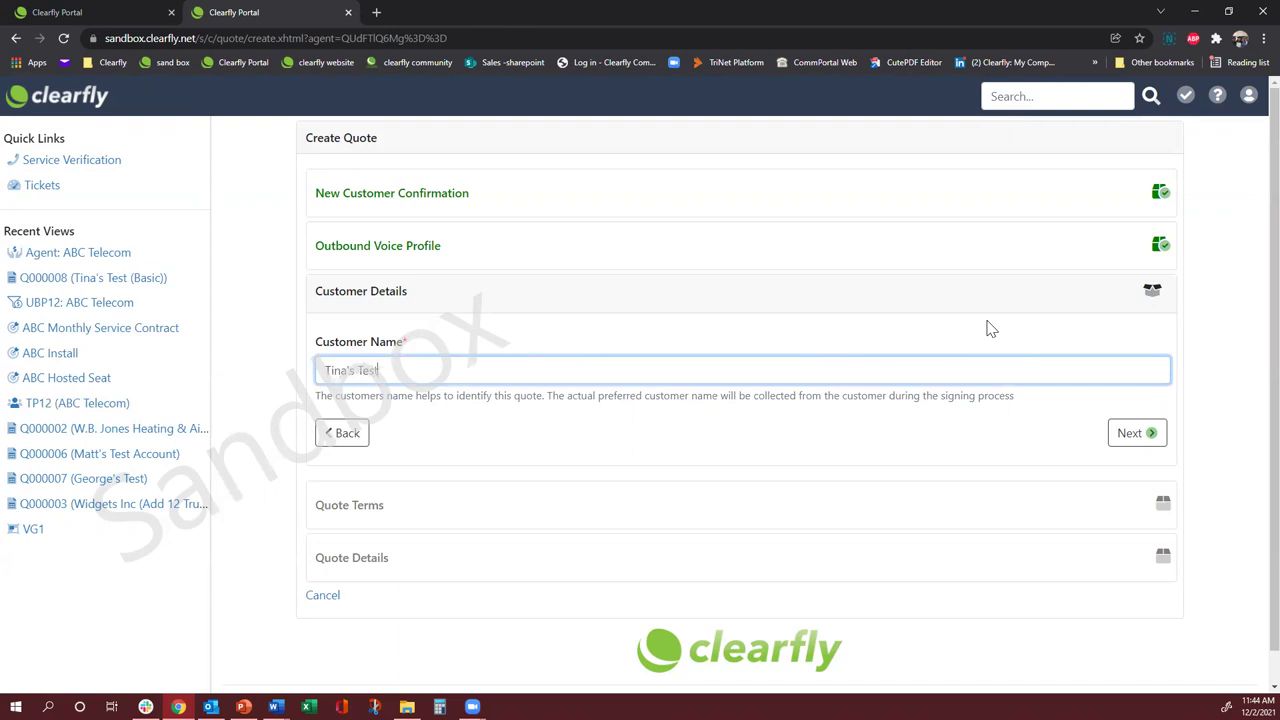
pyautogui.click(1115, 436)
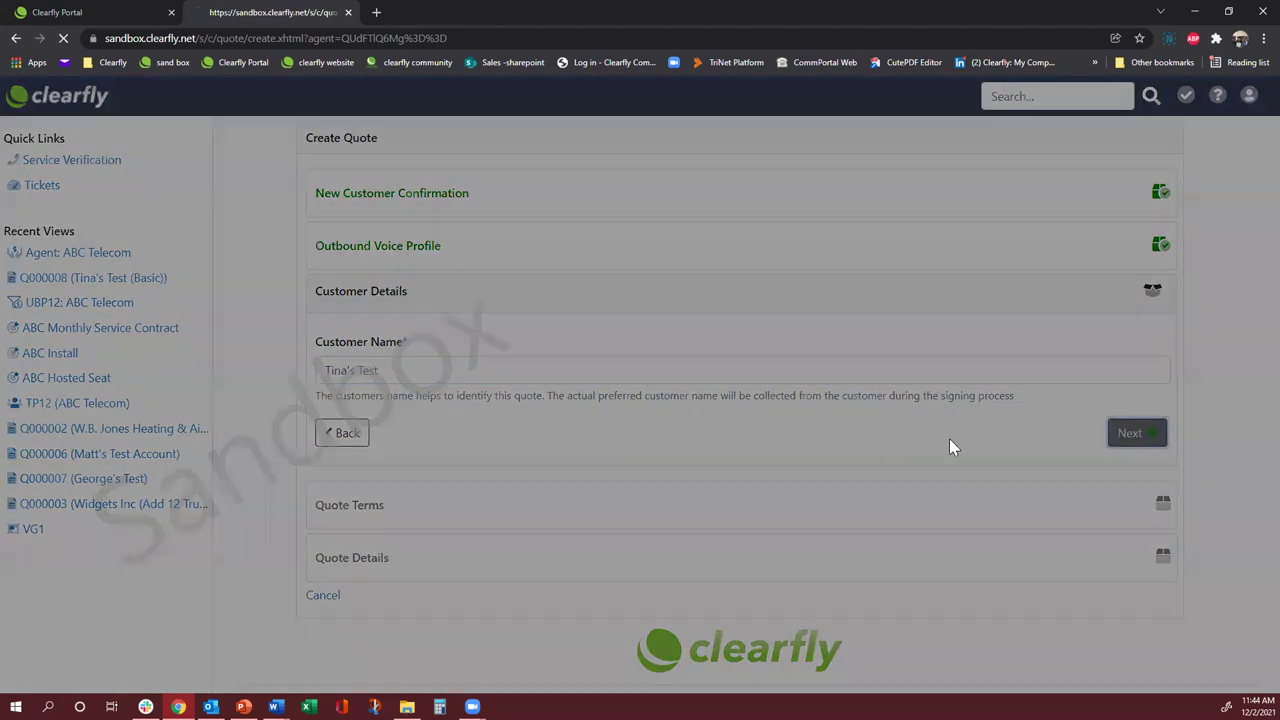
pyautogui.click(1140, 490)
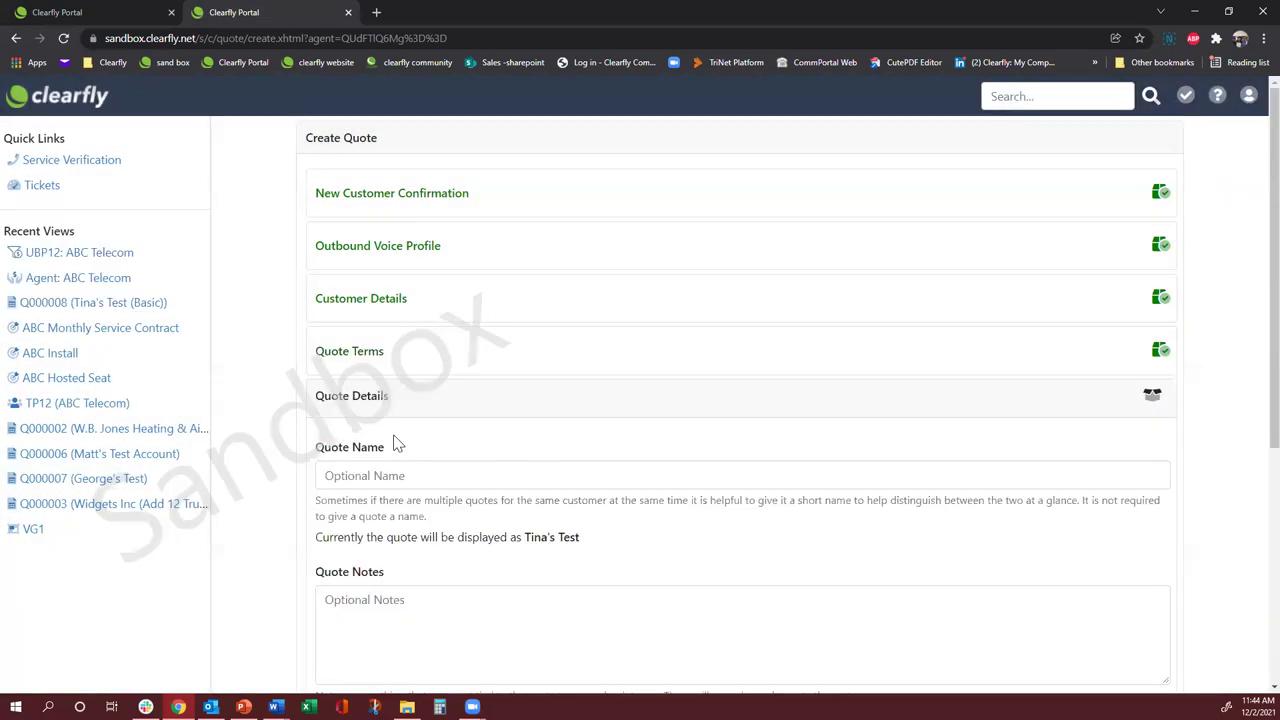
pyautogui.click(353, 475)
pyautogui.write('Complex')
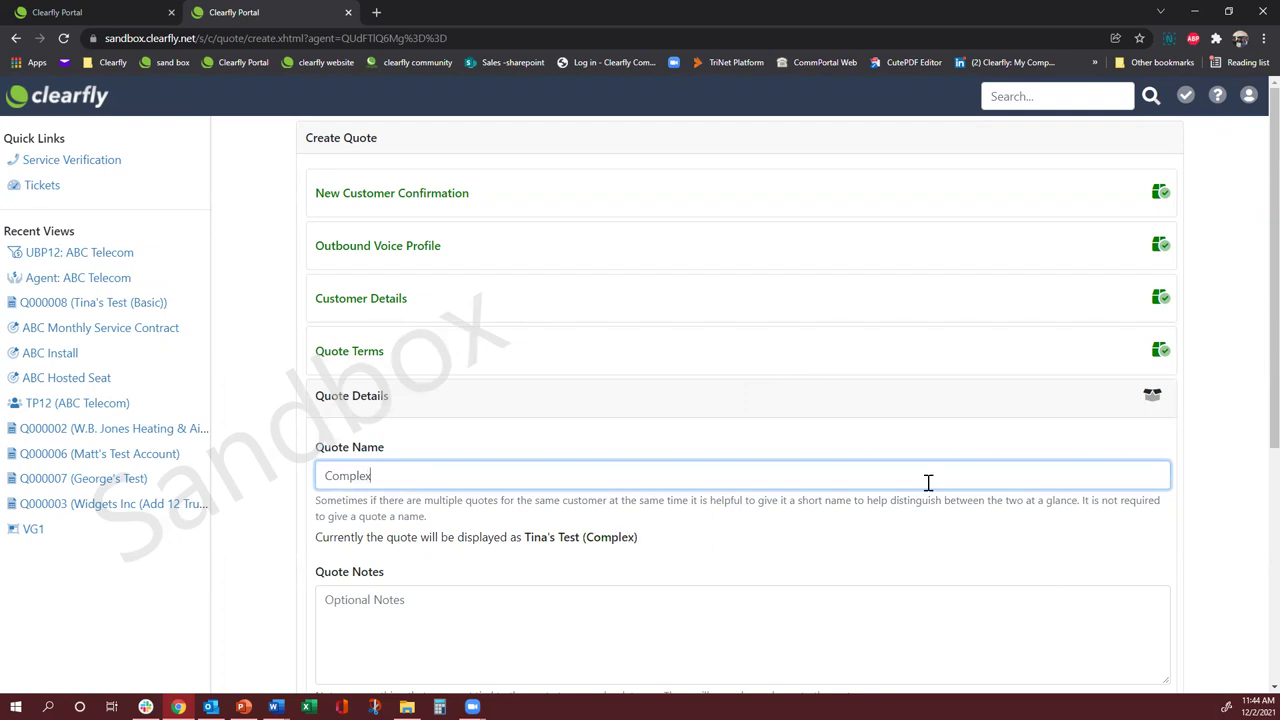
pyautogui.scroll(-3, 929, 483)
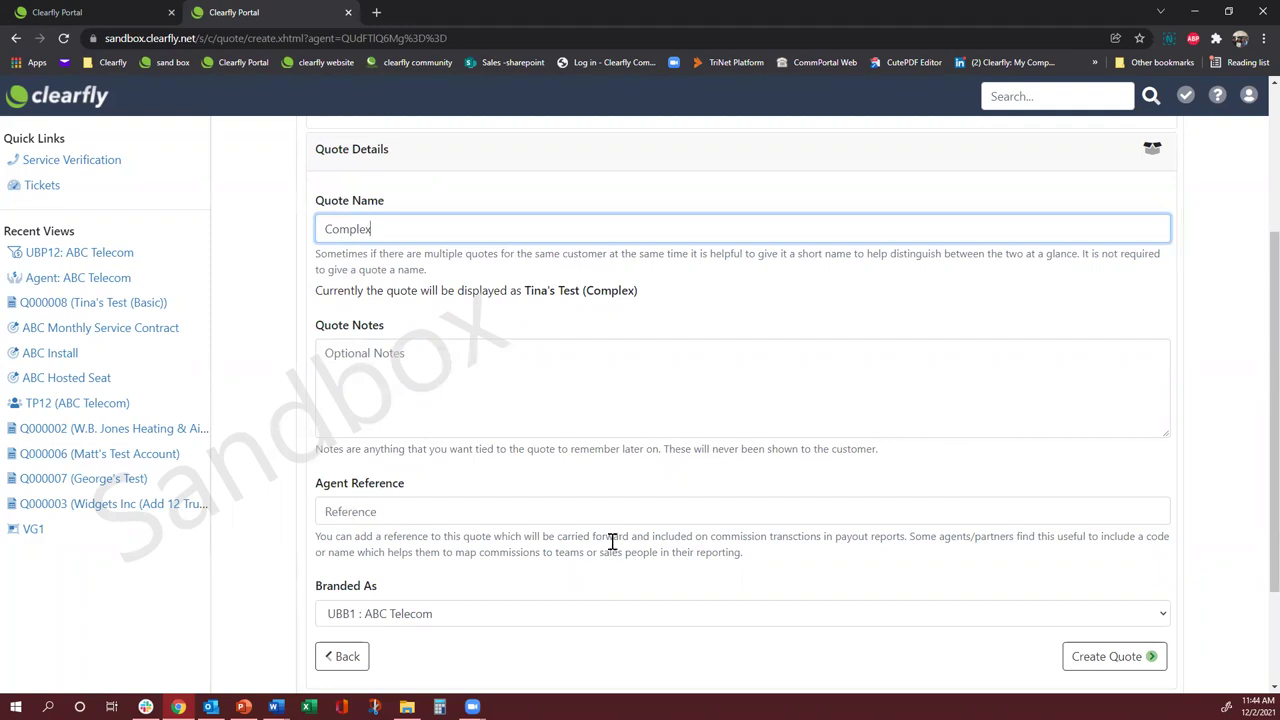
pyautogui.click(1090, 656)
# Copy the example address into the site address box and accept the fully validated version.
pyautogui.scroll(-1, 734, 397)
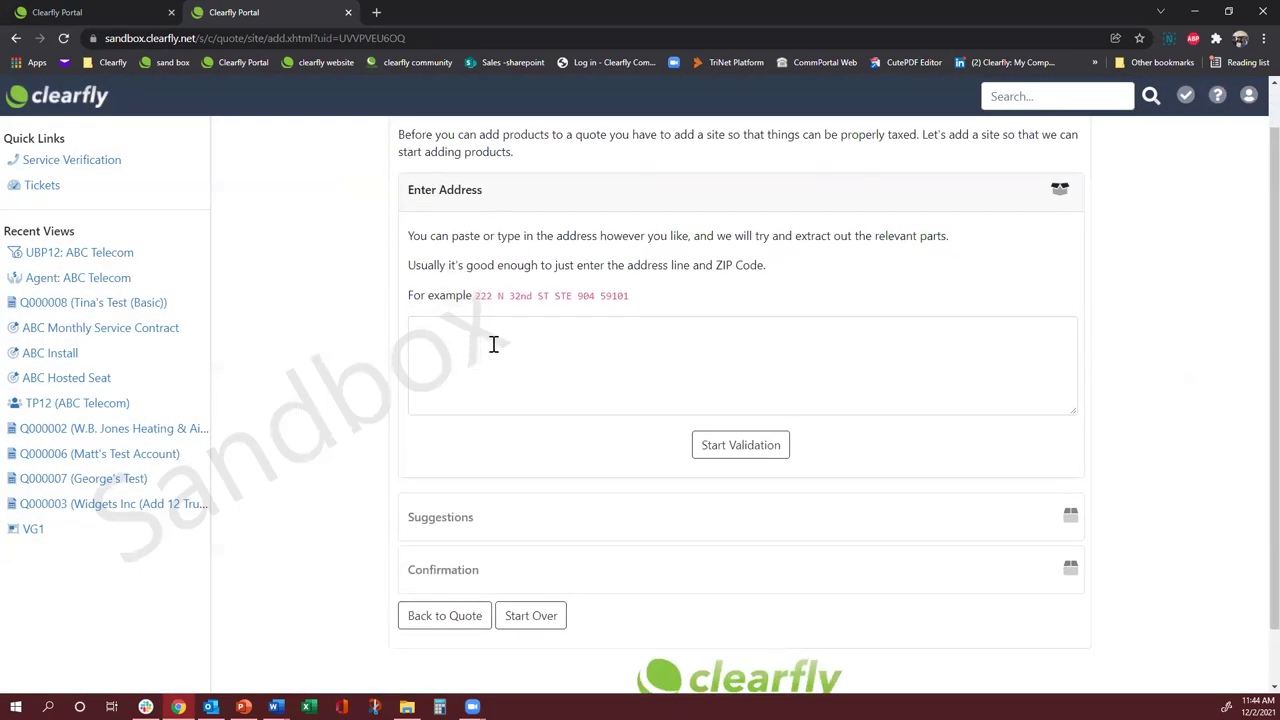
pyautogui.moveTo(638, 303); pyautogui.dragTo(470, 297)
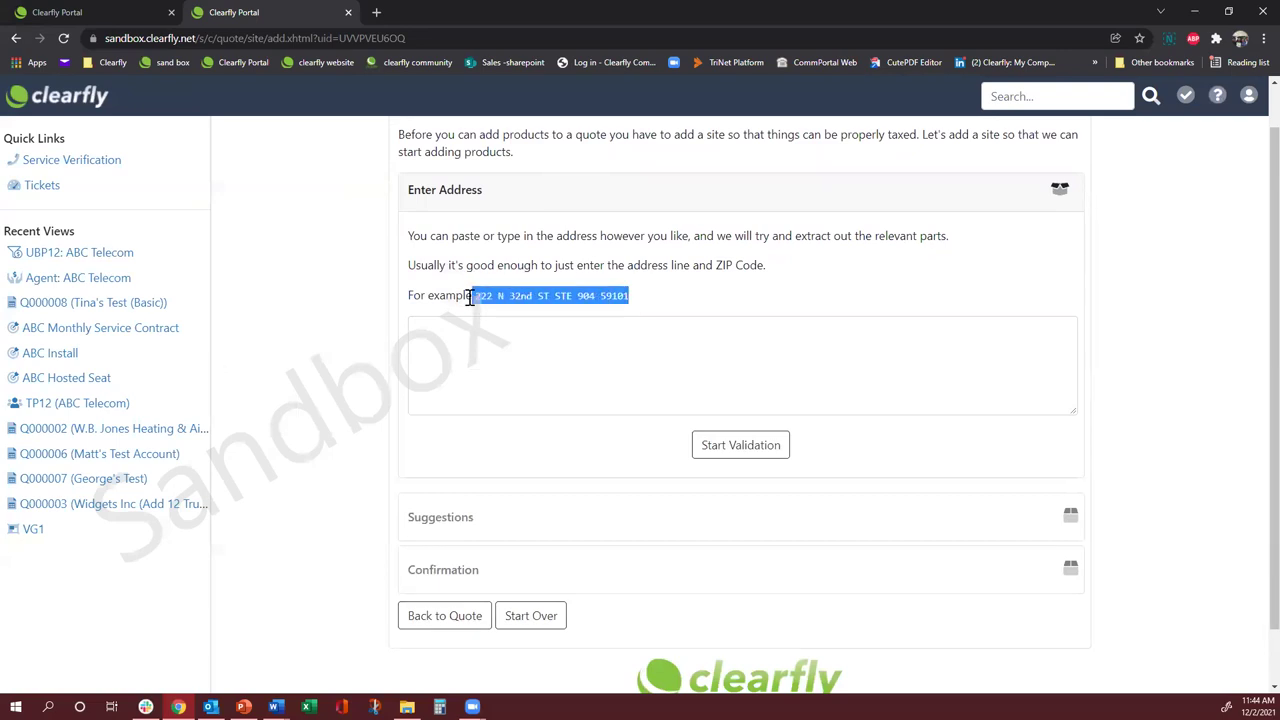
pyautogui.rightClick(479, 296)
pyautogui.click(490, 310)
pyautogui.click(454, 335)
pyautogui.rightClick(454, 335)
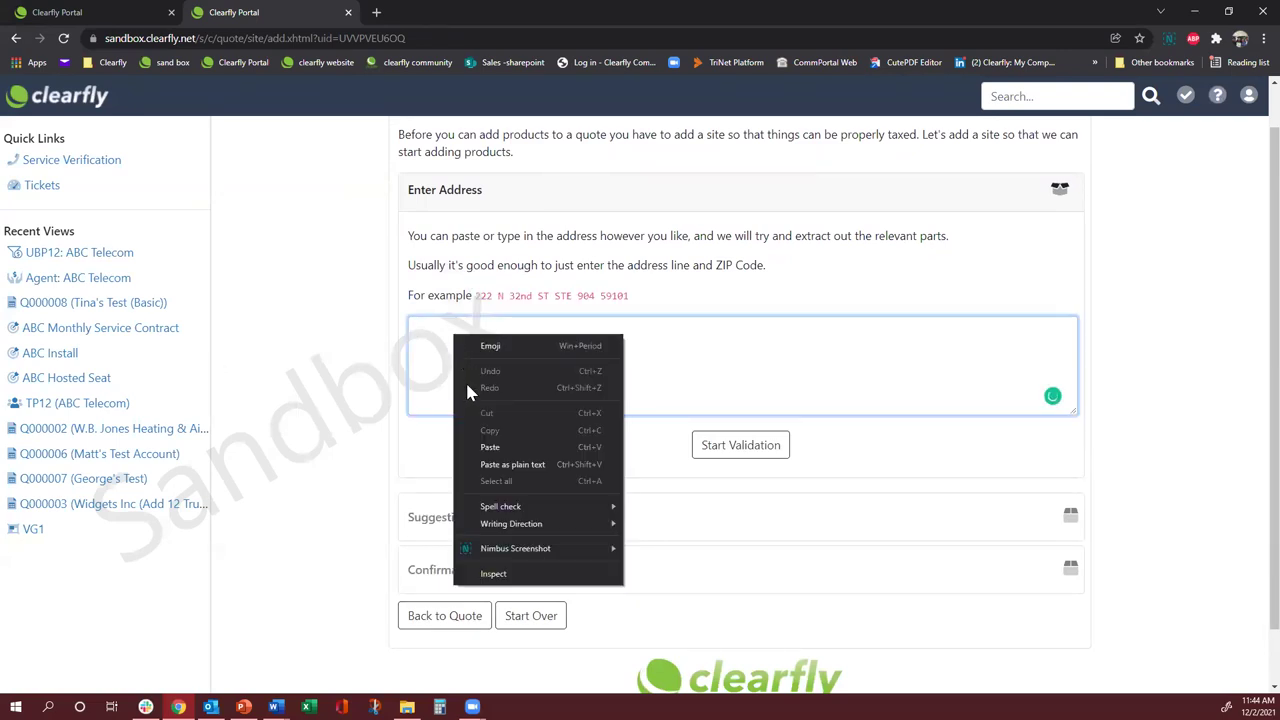
pyautogui.click(489, 450)
pyautogui.click(737, 447)
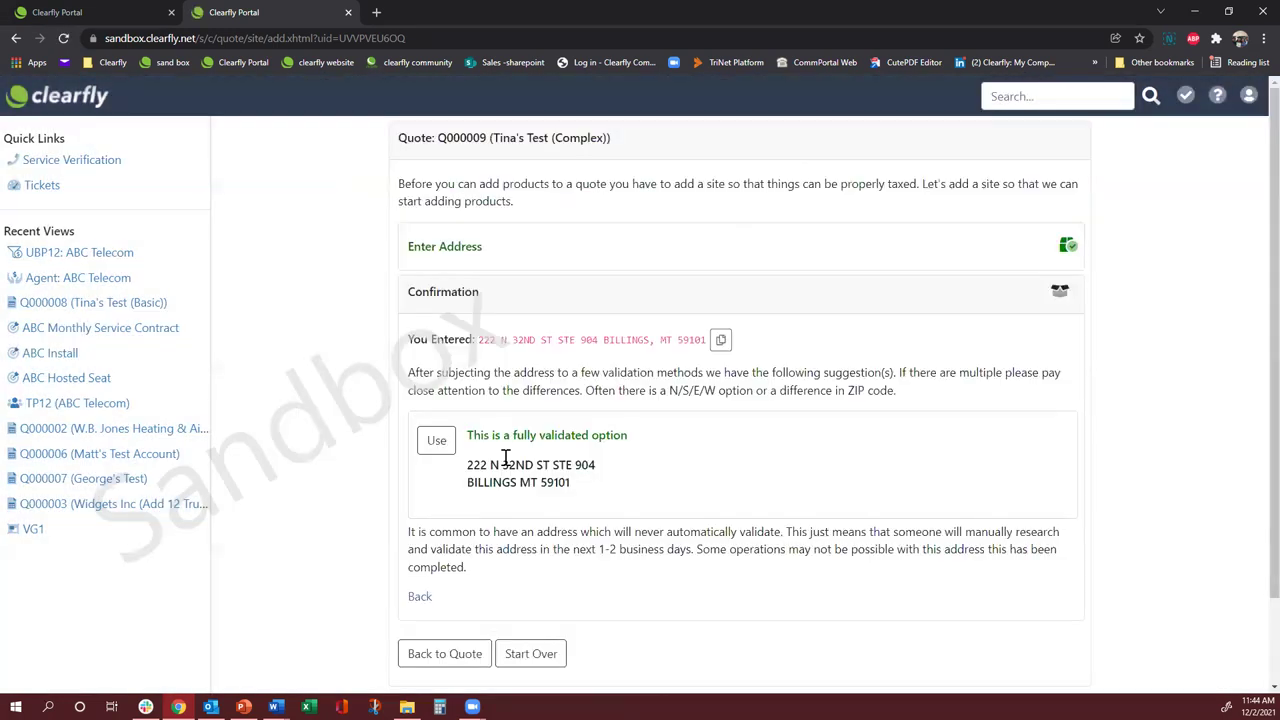
pyautogui.click(432, 443)
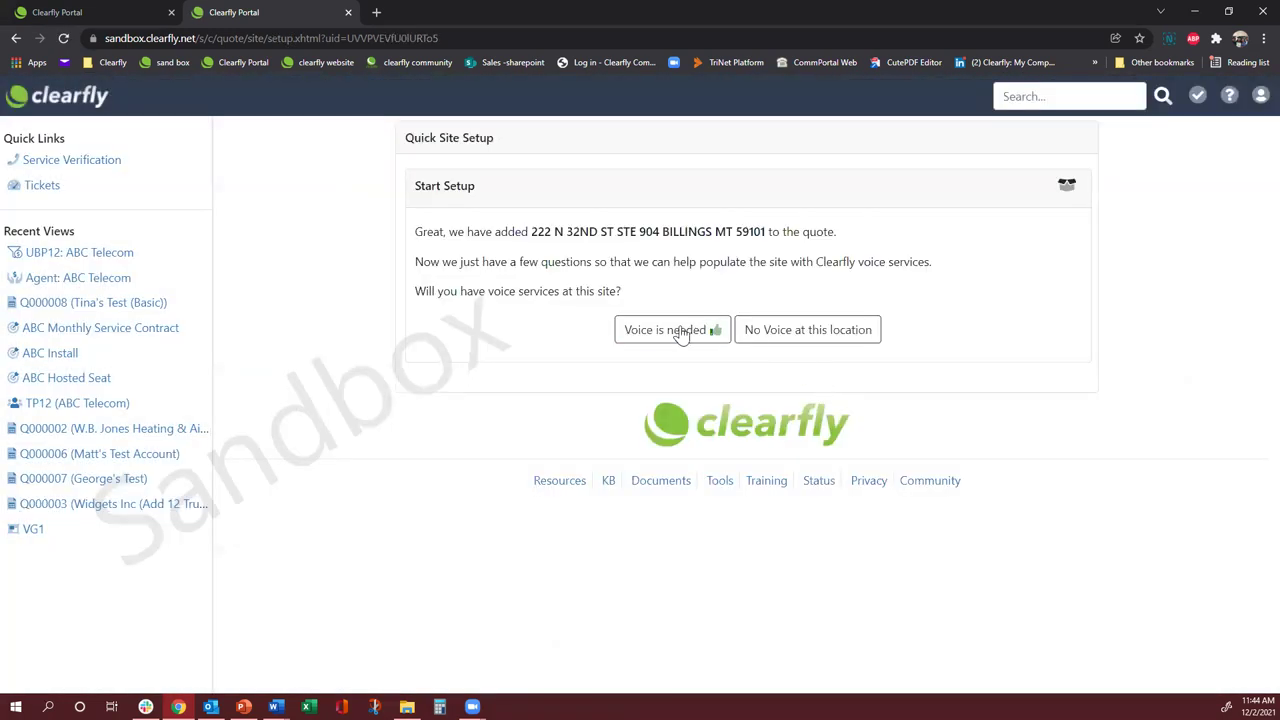
# Mark voice services as needed with SIP (Native) configuration and Single Site E911.
pyautogui.click(680, 331)
pyautogui.click(468, 352)
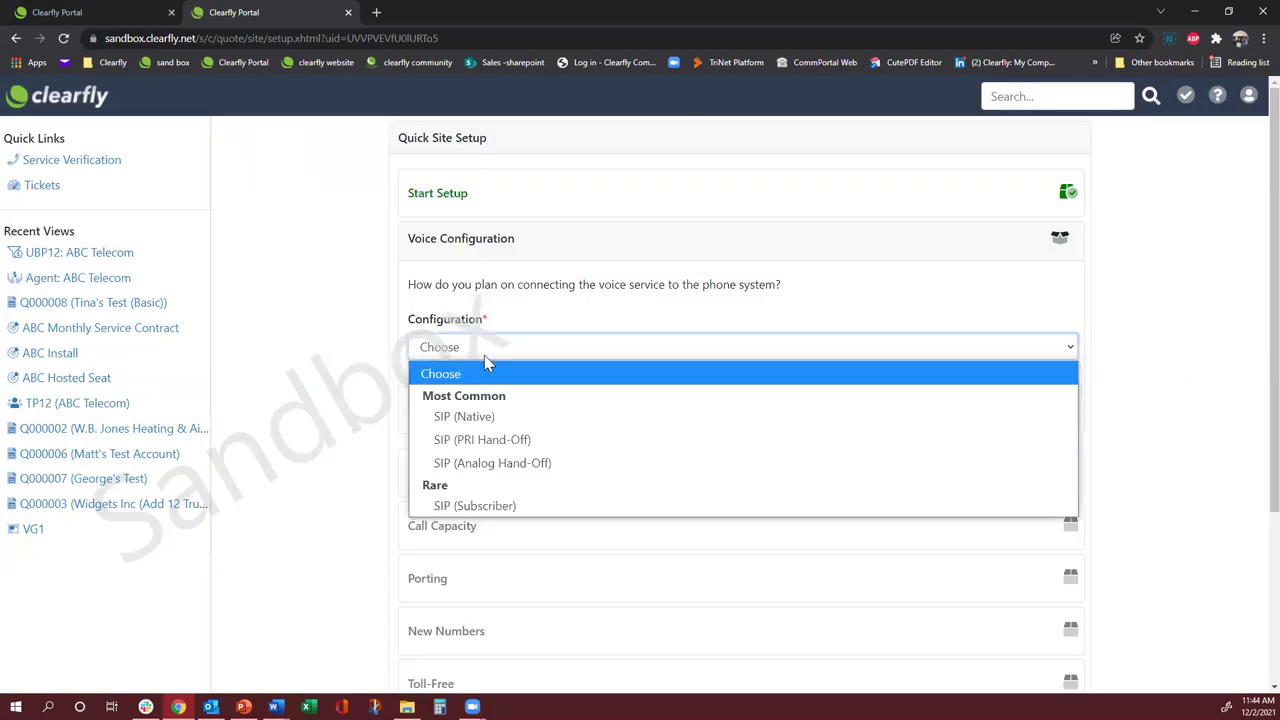
pyautogui.click(500, 416)
pyautogui.click(1025, 410)
pyautogui.click(694, 424)
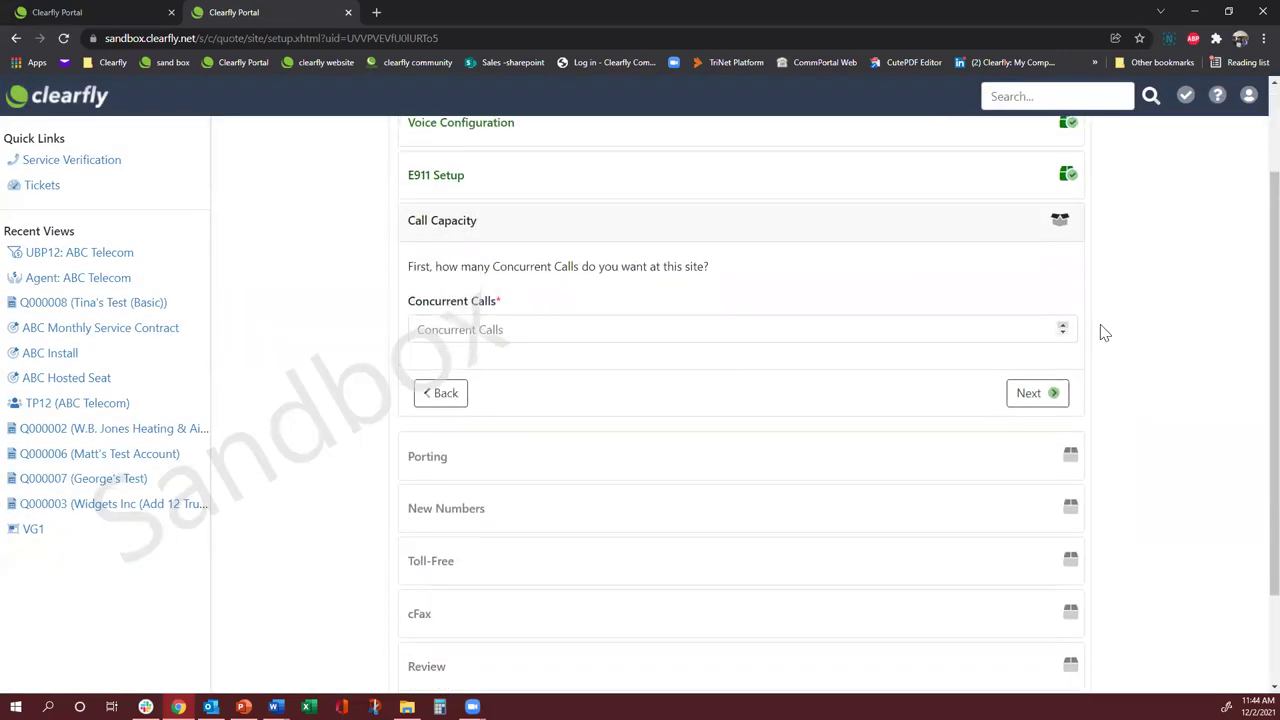
# Enter 5 concurrent calls and 10 ported numbers.
pyautogui.click(578, 336)
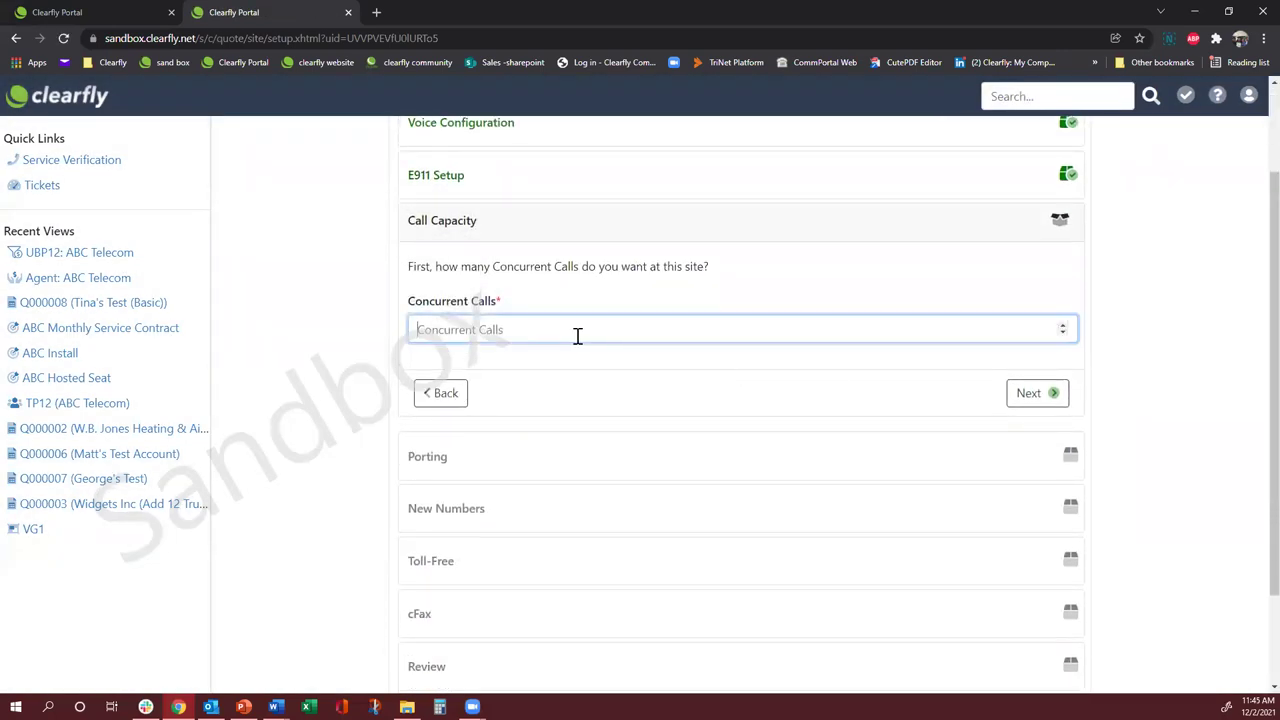
pyautogui.write('5')
pyautogui.click(1029, 398)
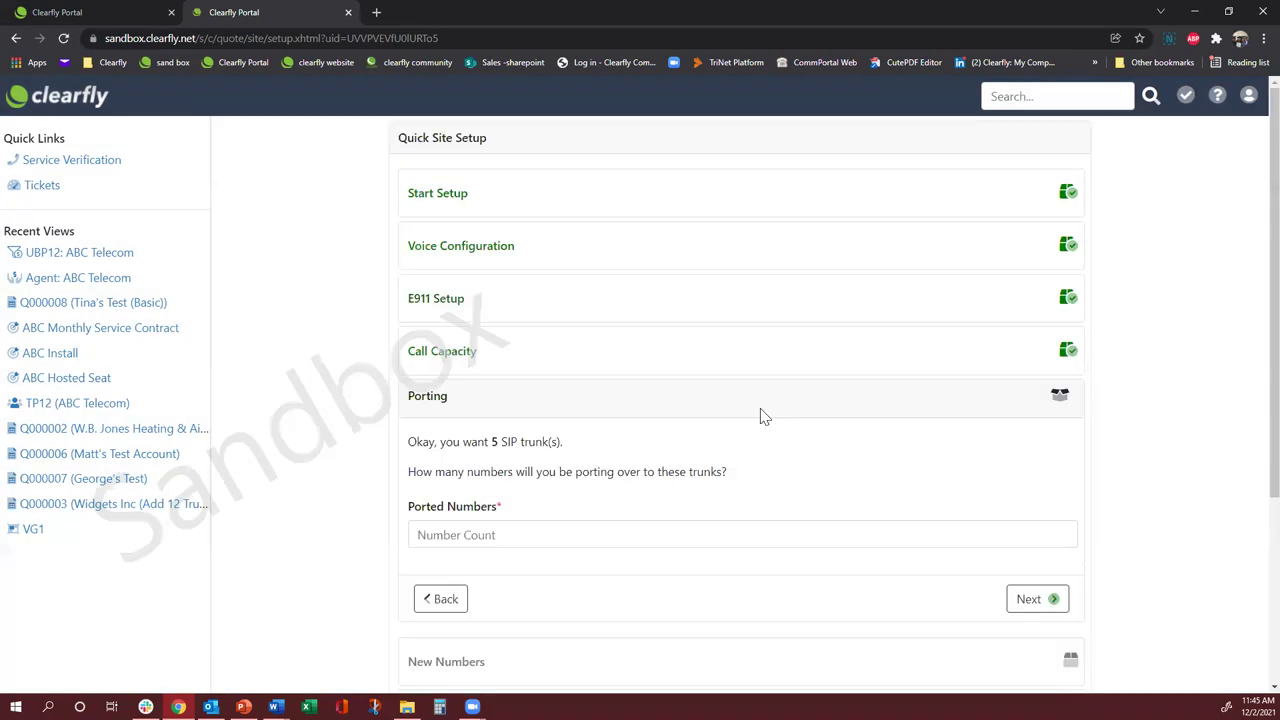
pyautogui.scroll(-1, 612, 474)
pyautogui.click(531, 440)
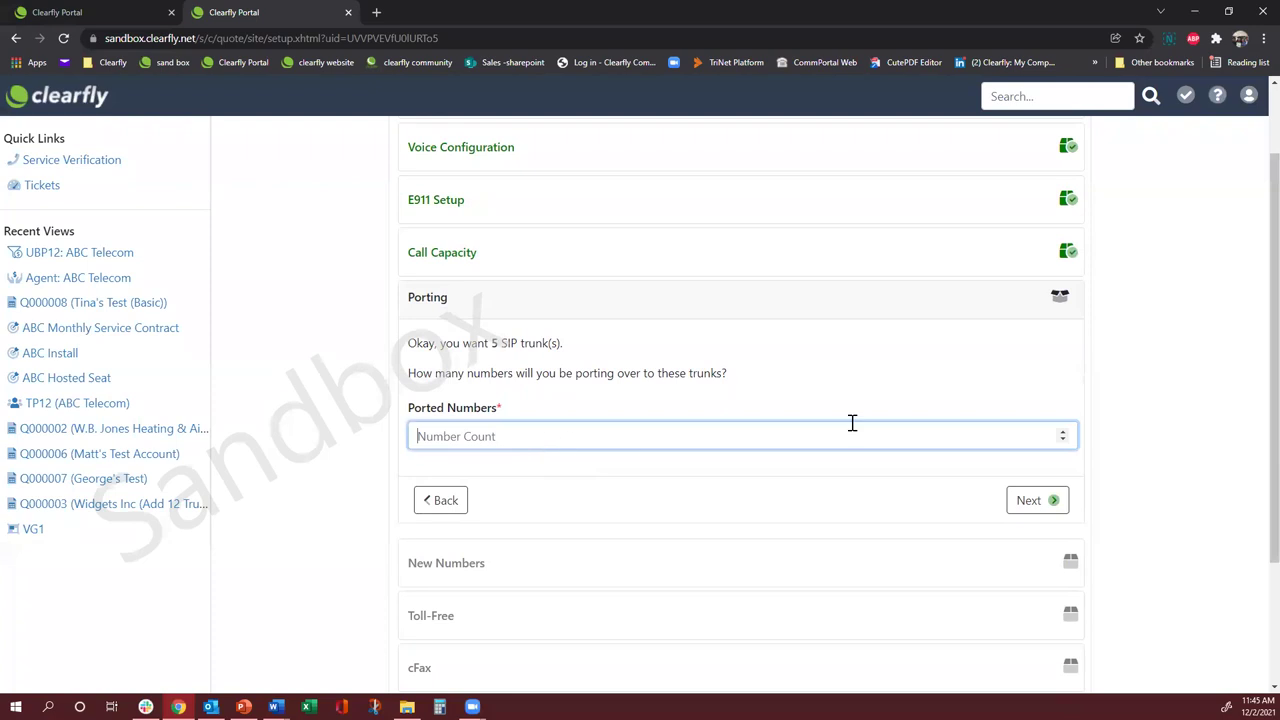
pyautogui.write('10')
pyautogui.click(1029, 500)
# Enter 2 new numbers and 0 toll-free numbers, and skip cFax to reach Review.
pyautogui.scroll(-1, 708, 420)
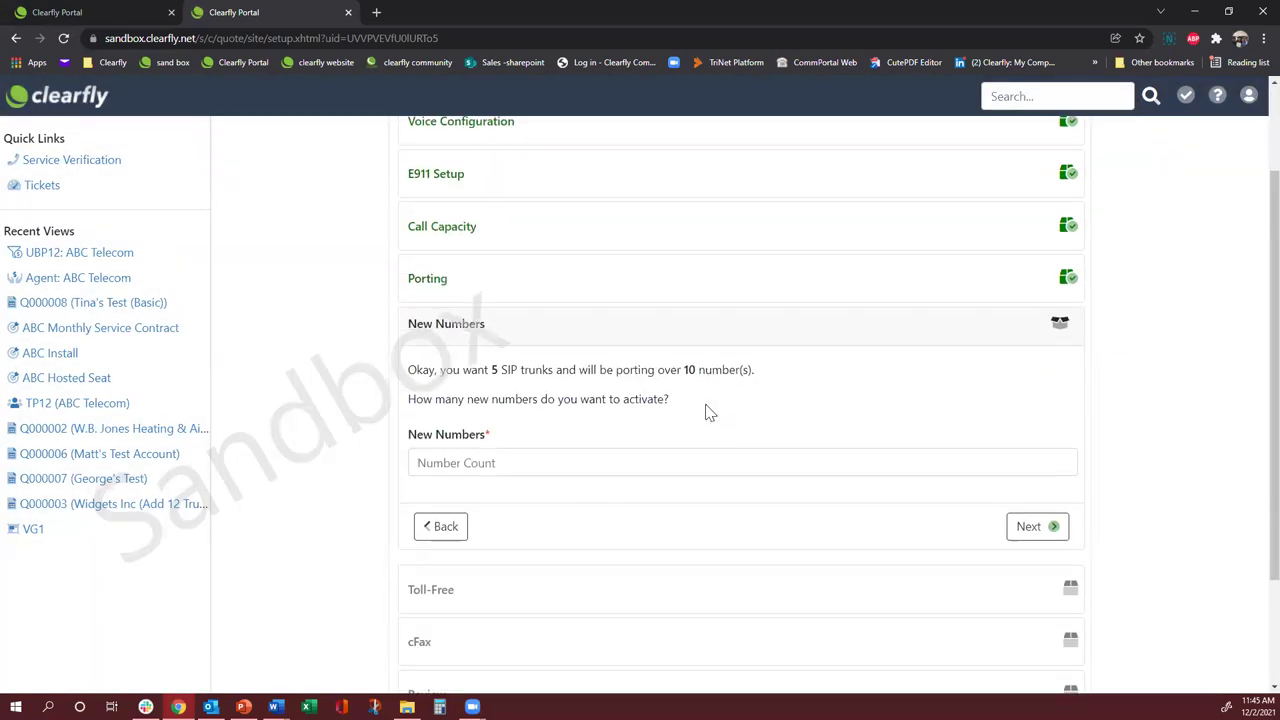
pyautogui.click(488, 441)
pyautogui.write('2')
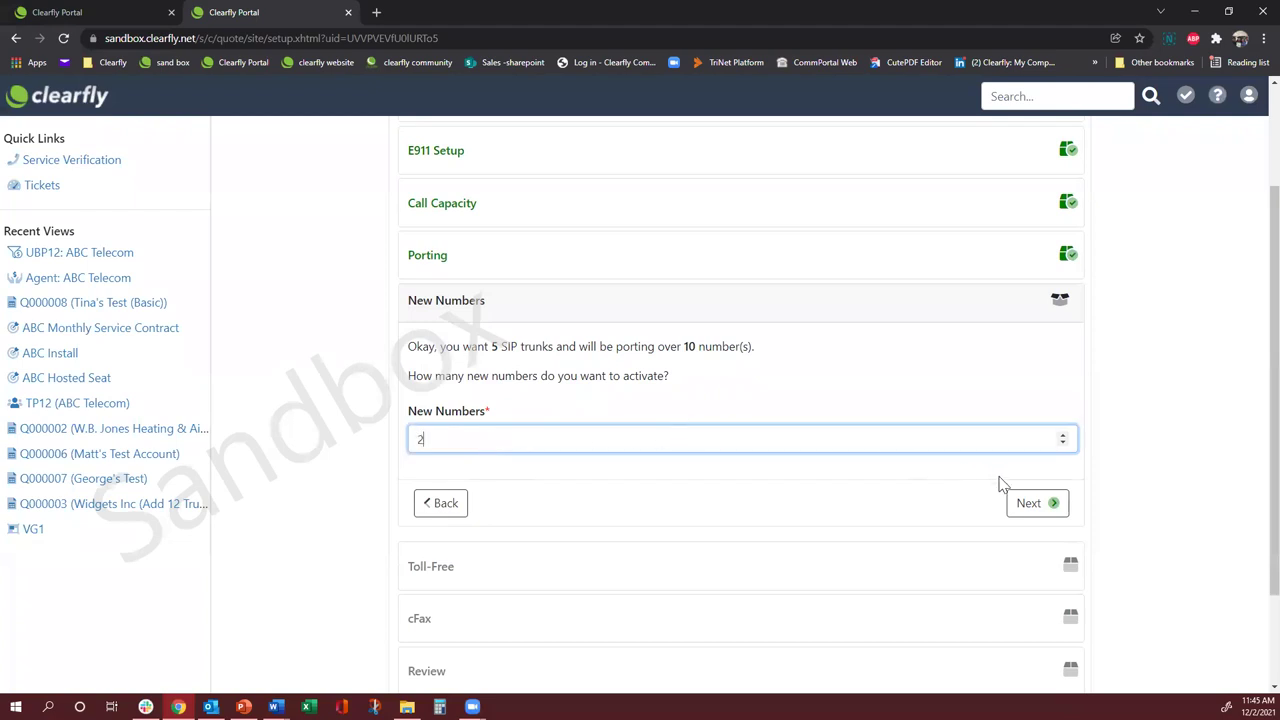
pyautogui.click(1020, 508)
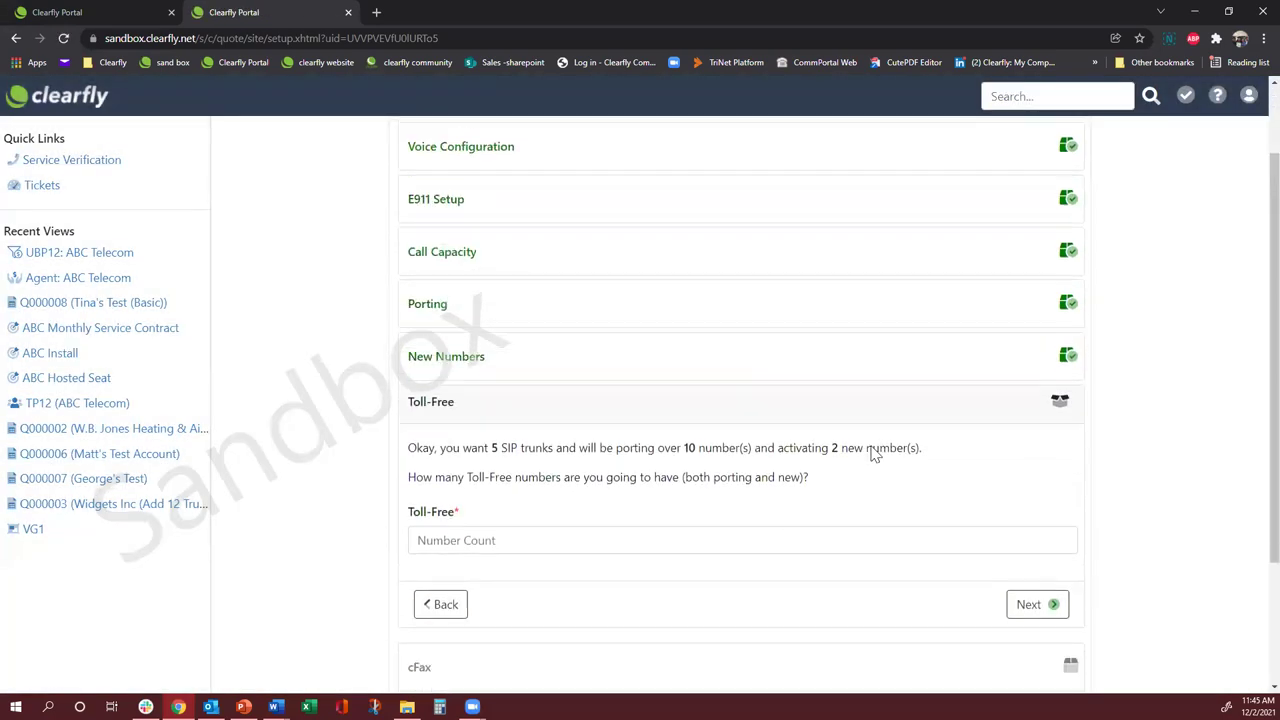
pyautogui.click(497, 491)
pyautogui.write('0')
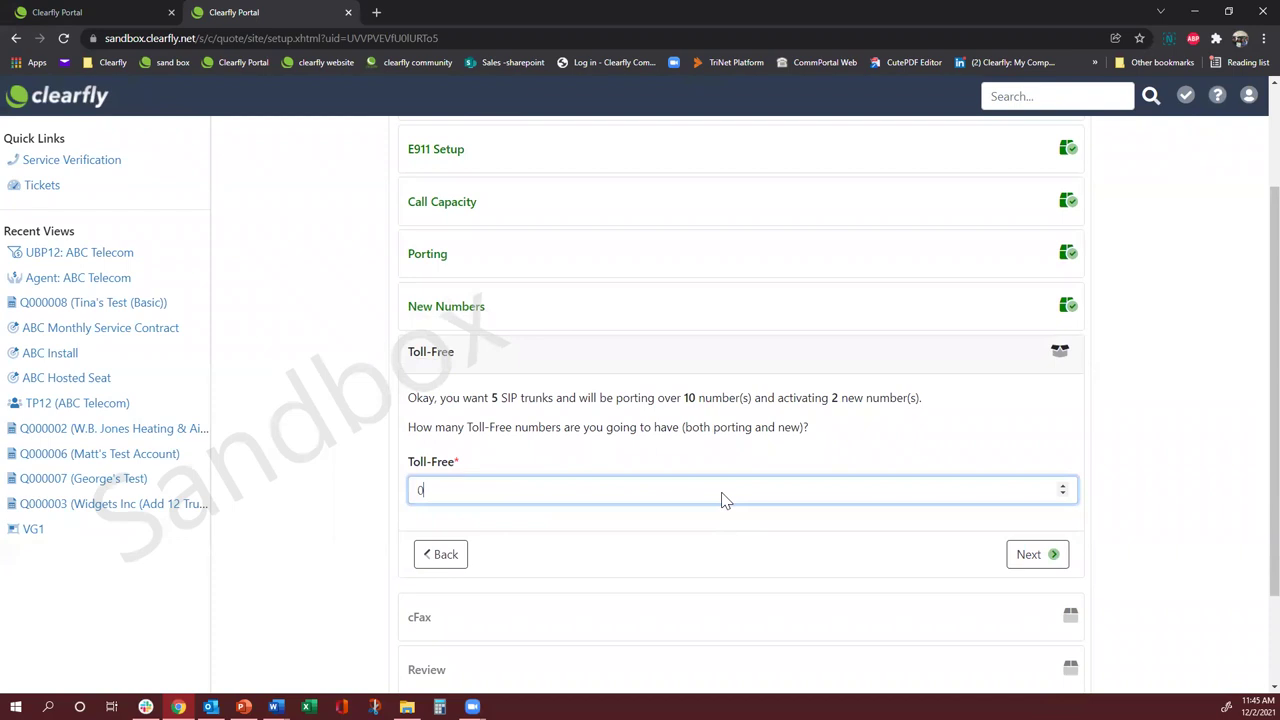
pyautogui.scroll(-2, 1028, 434)
pyautogui.click(1062, 436)
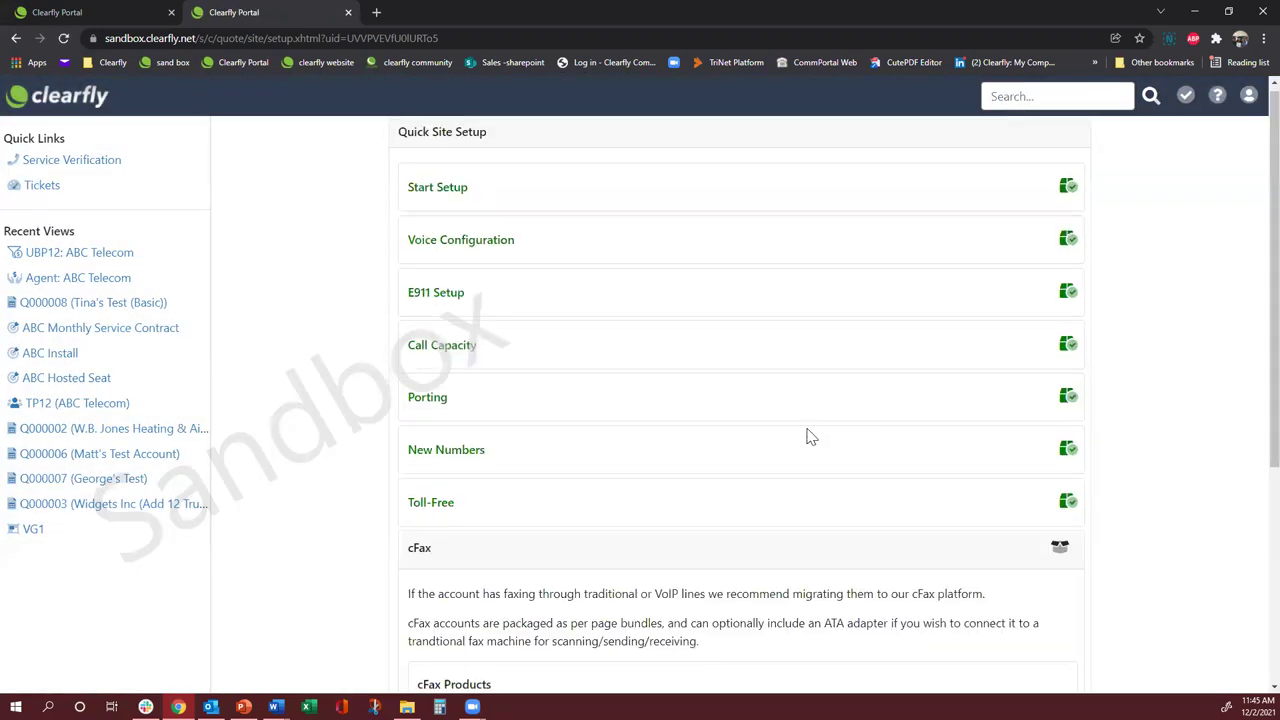
pyautogui.scroll(-1, 894, 563)
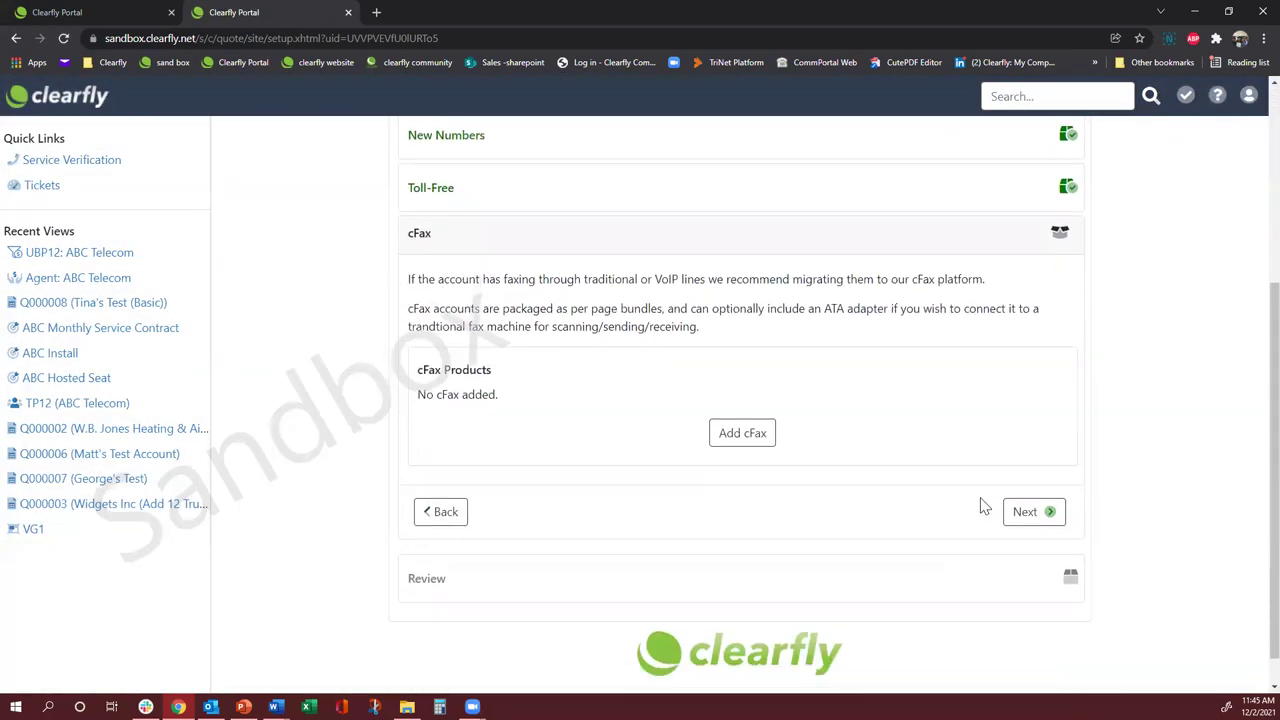
pyautogui.click(1010, 518)
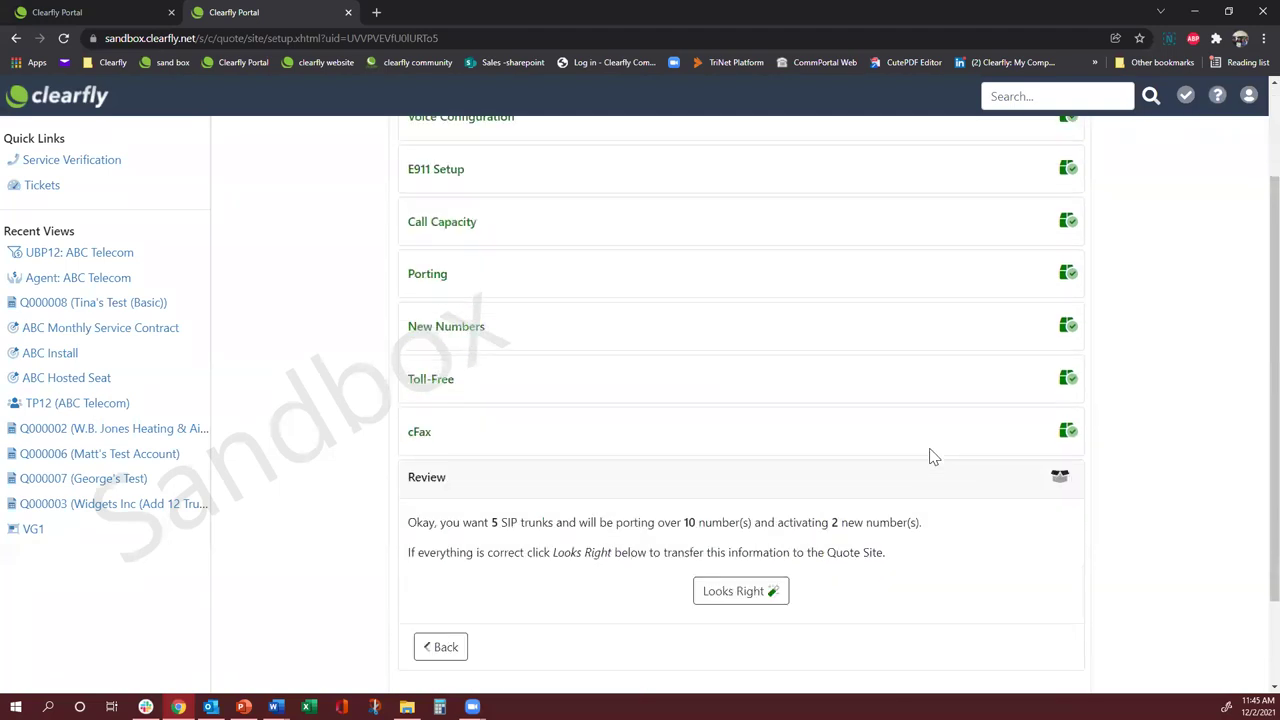
# Approve the review to transfer the setup to quote Q000009, then begin adding another site.
pyautogui.click(757, 497)
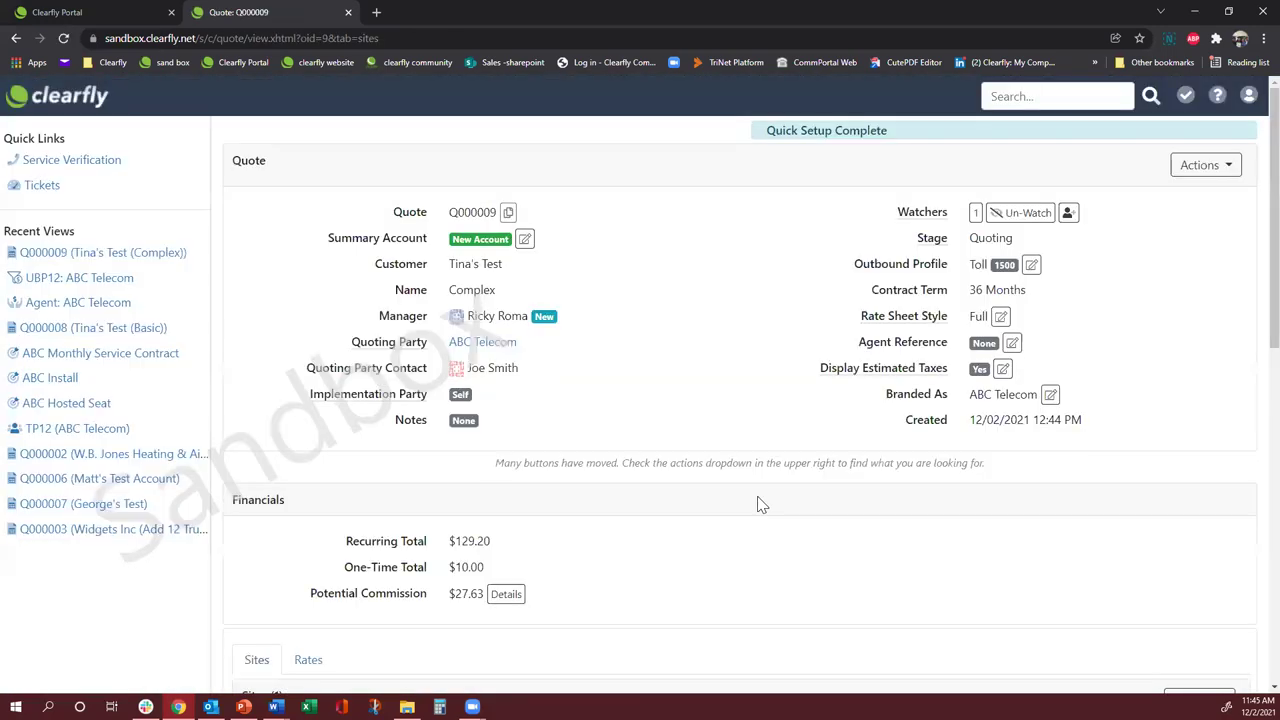
pyautogui.scroll(-4, 757, 480)
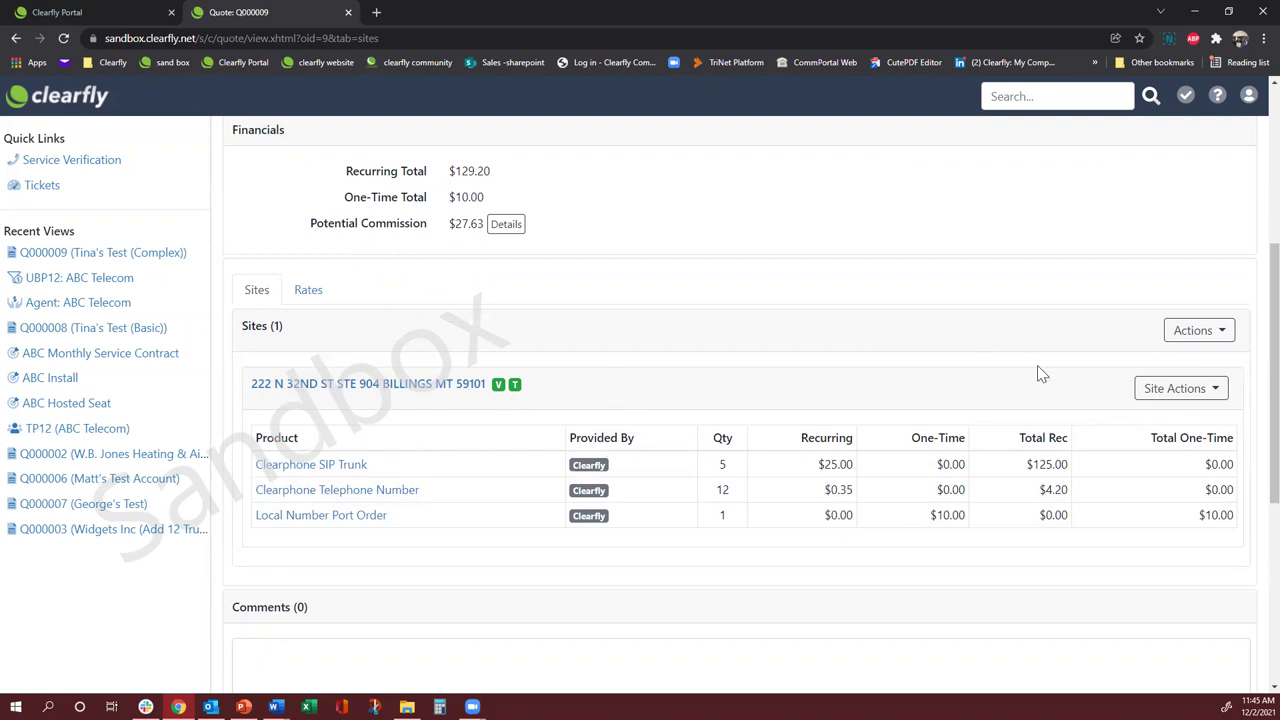
pyautogui.click(1189, 332)
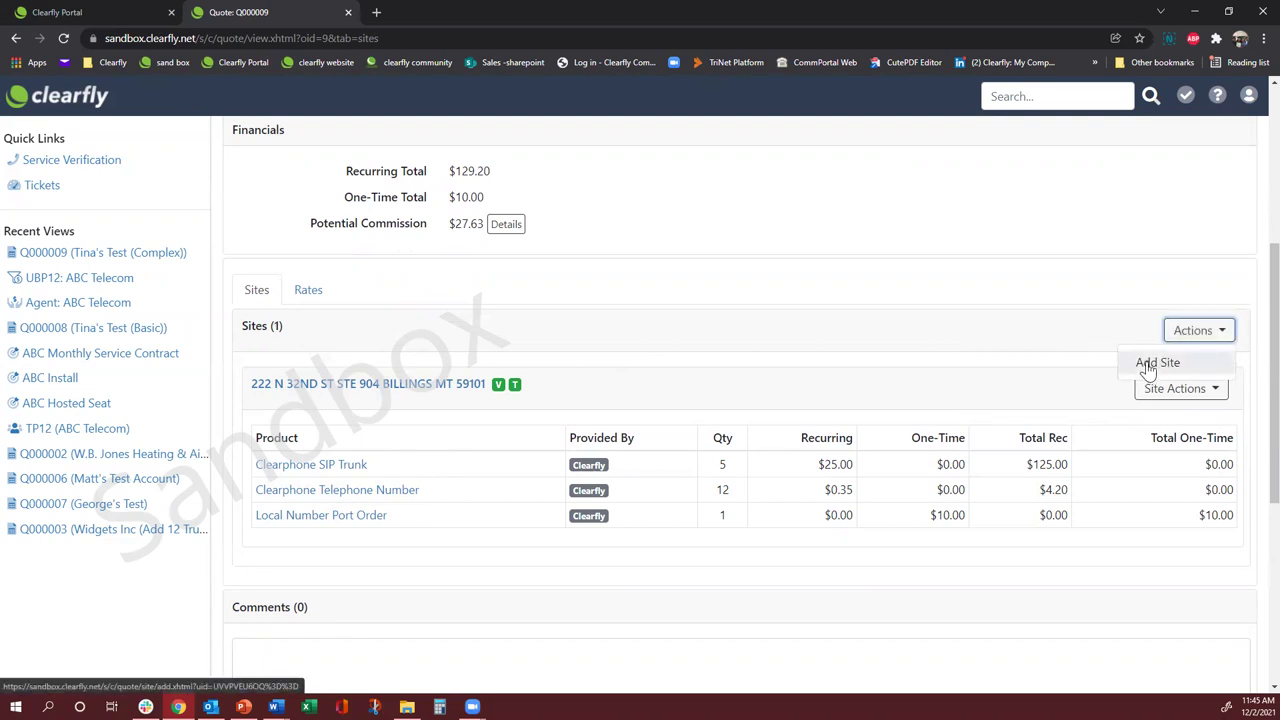
pyautogui.click(1150, 365)
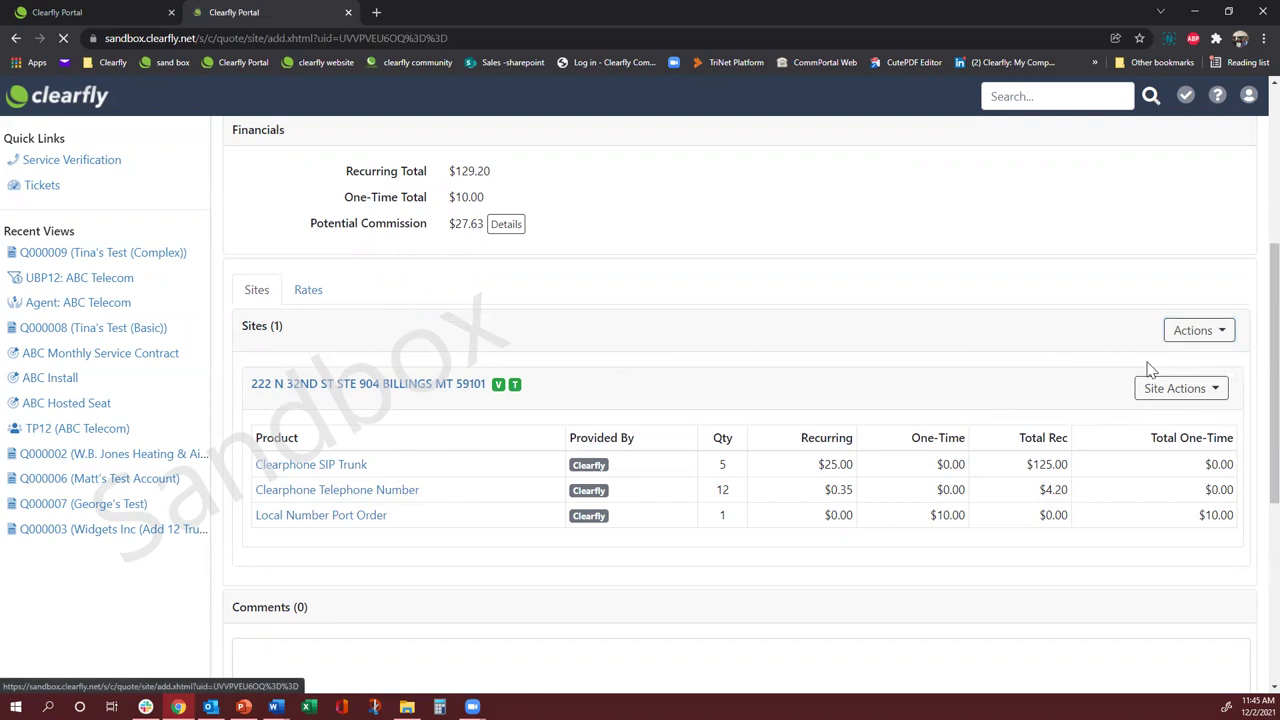
# Enter the second site's address, autofill Address/City/State/ZIP from the saved address, and validate it.
pyautogui.click(445, 382)
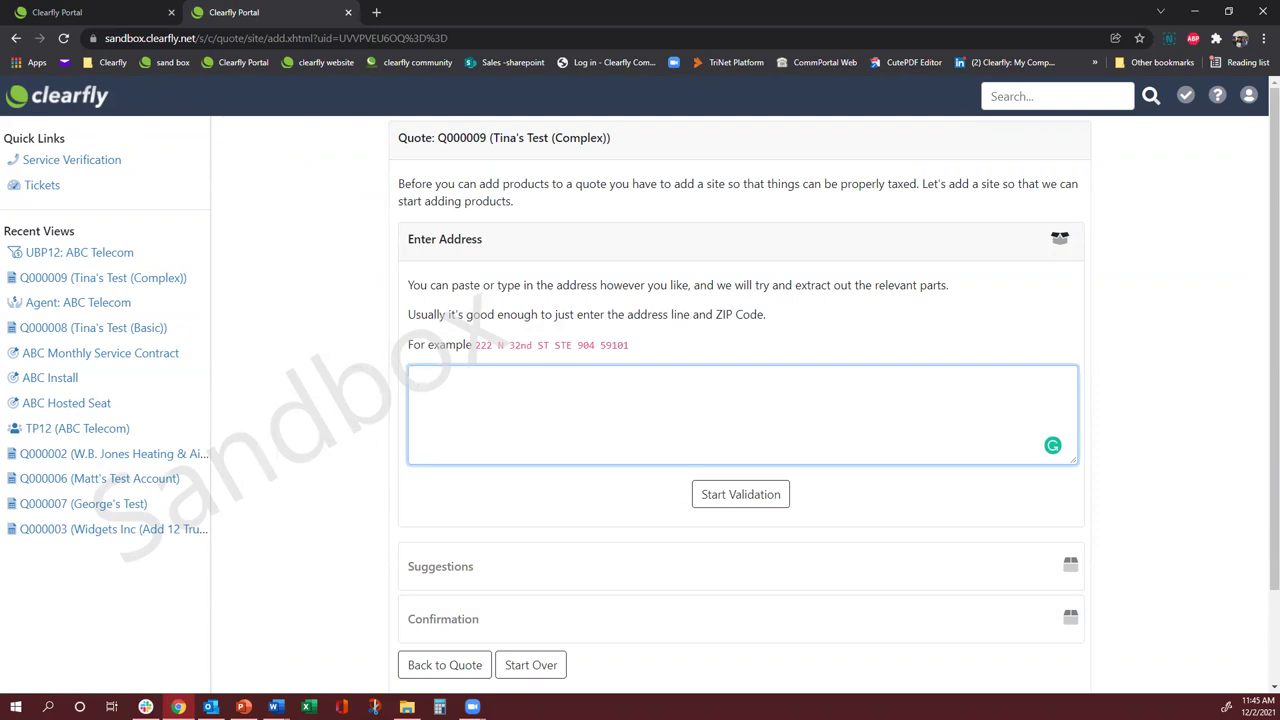
pyautogui.hotkey('alt', 'Tab')
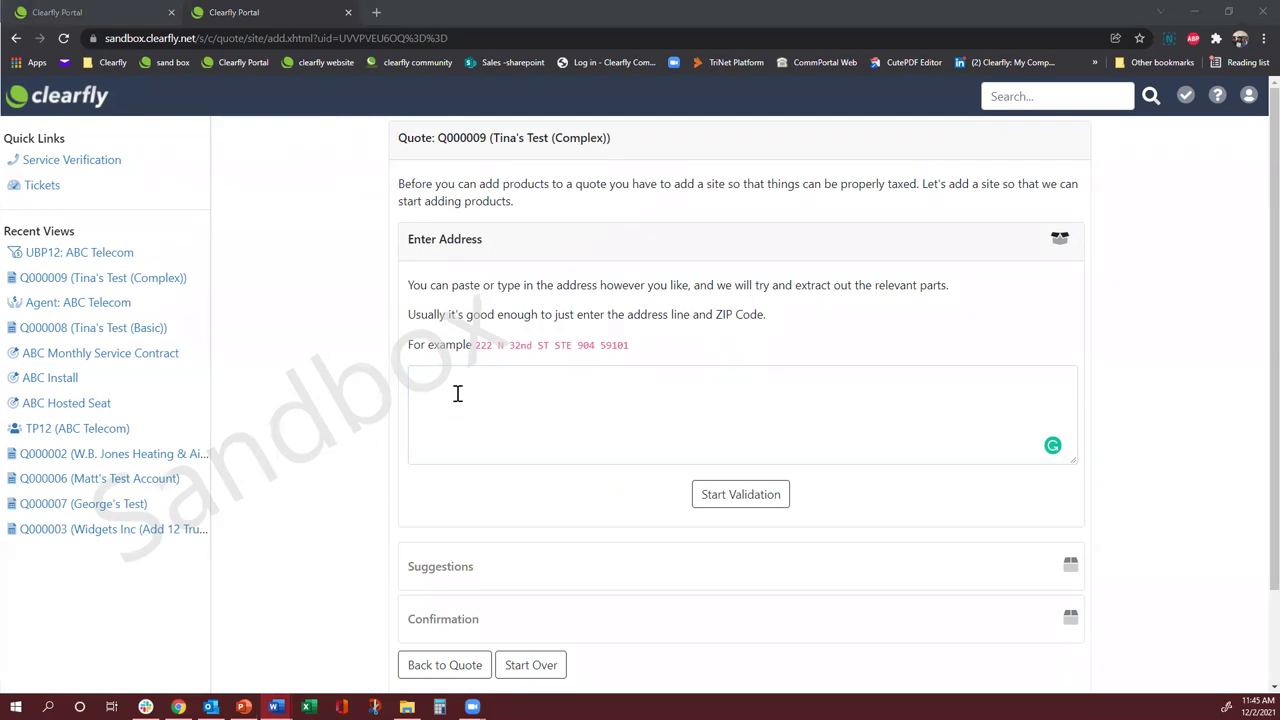
pyautogui.click(537, 393)
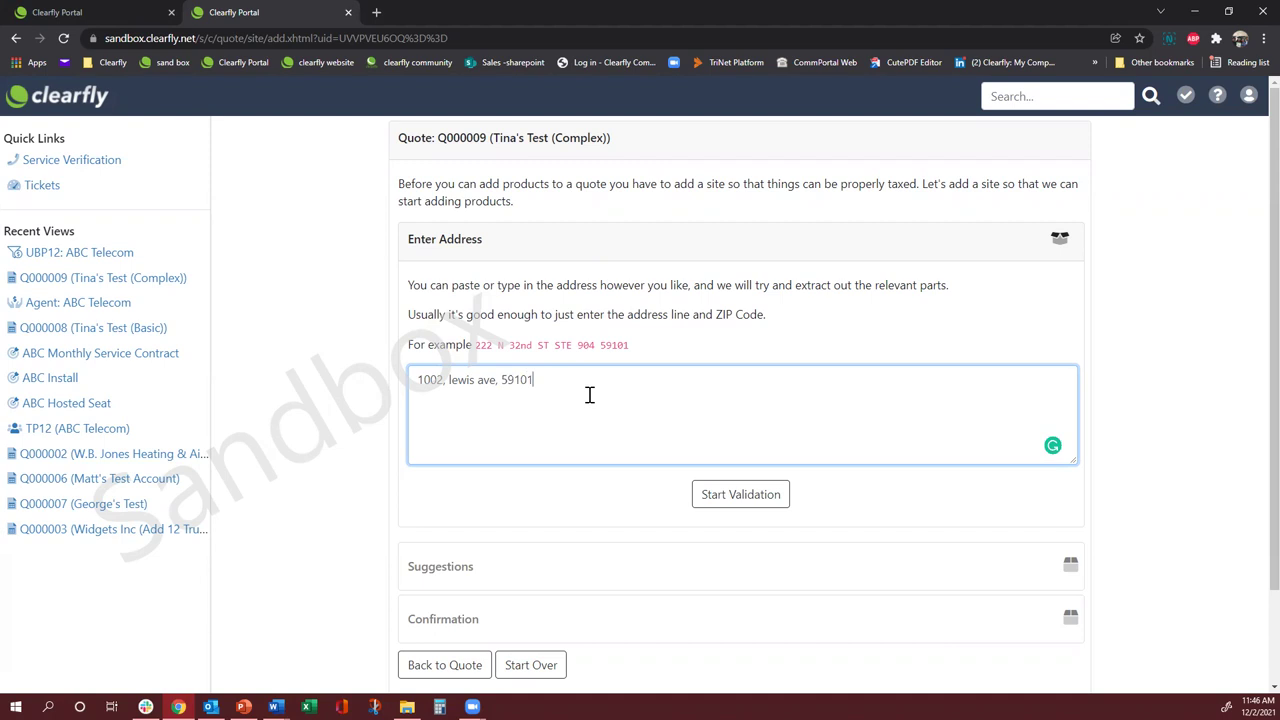
pyautogui.click(740, 494)
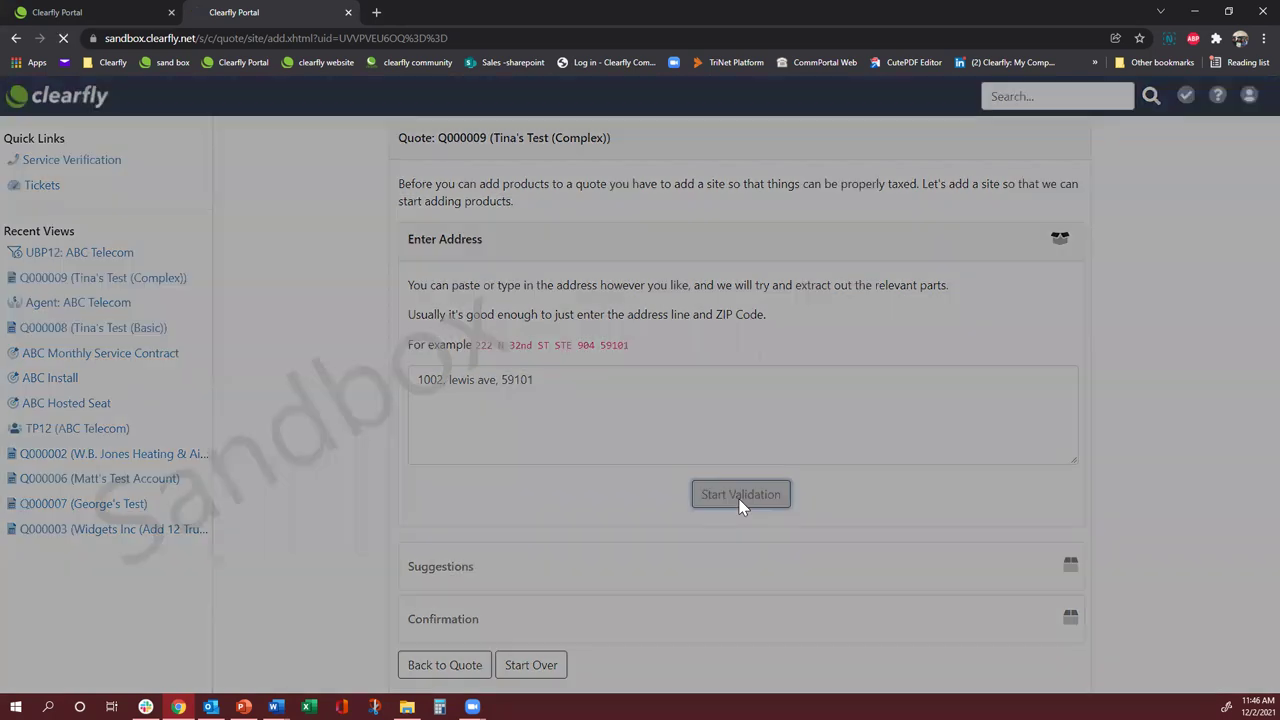
pyautogui.click(485, 374)
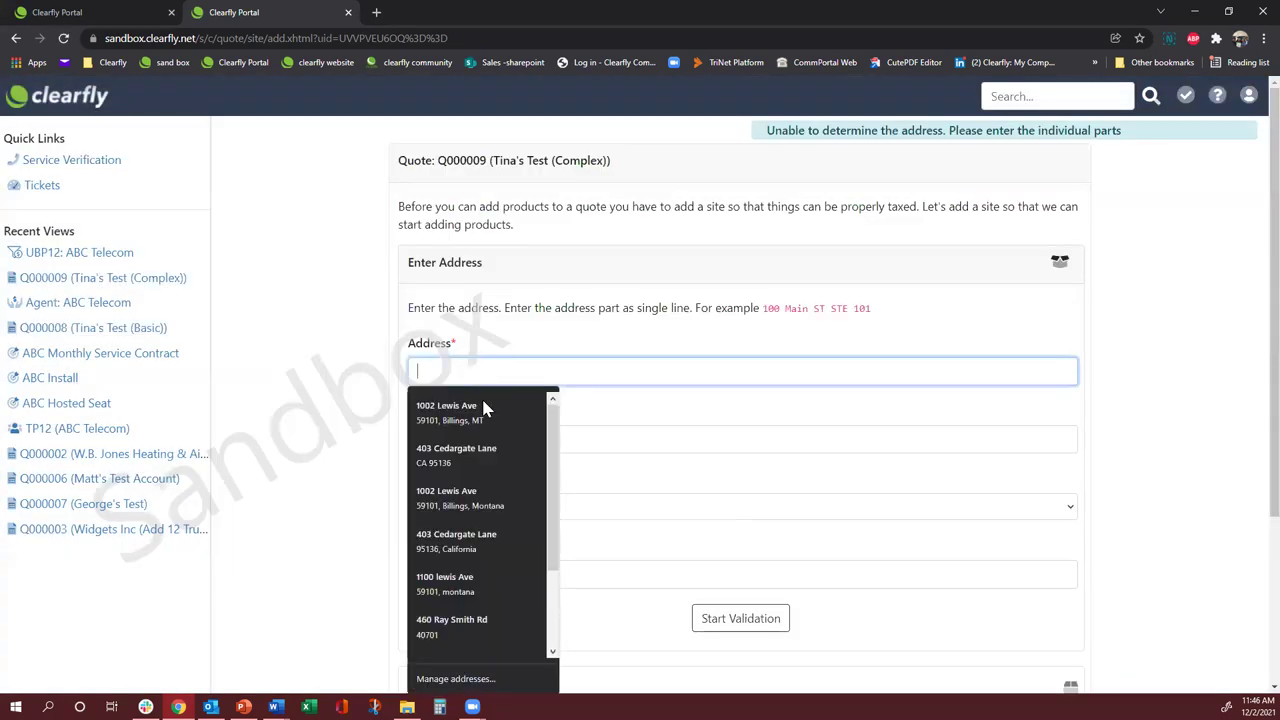
pyautogui.click(485, 414)
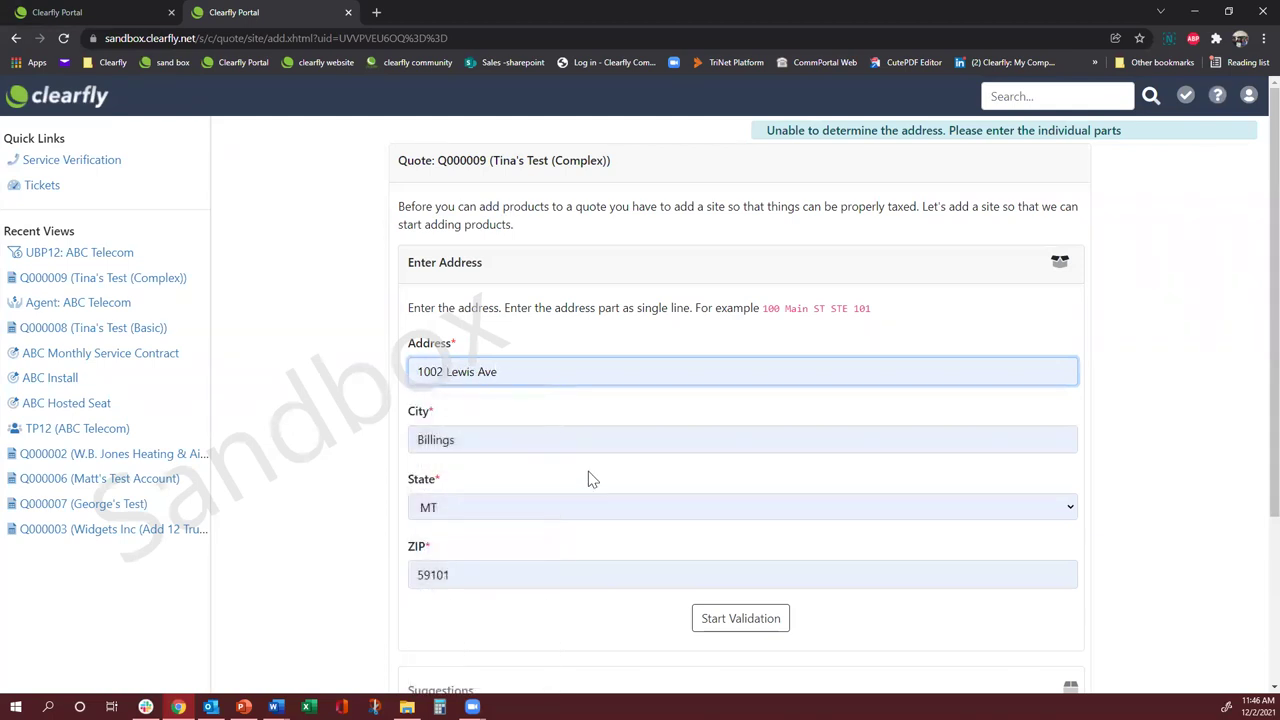
pyautogui.click(742, 620)
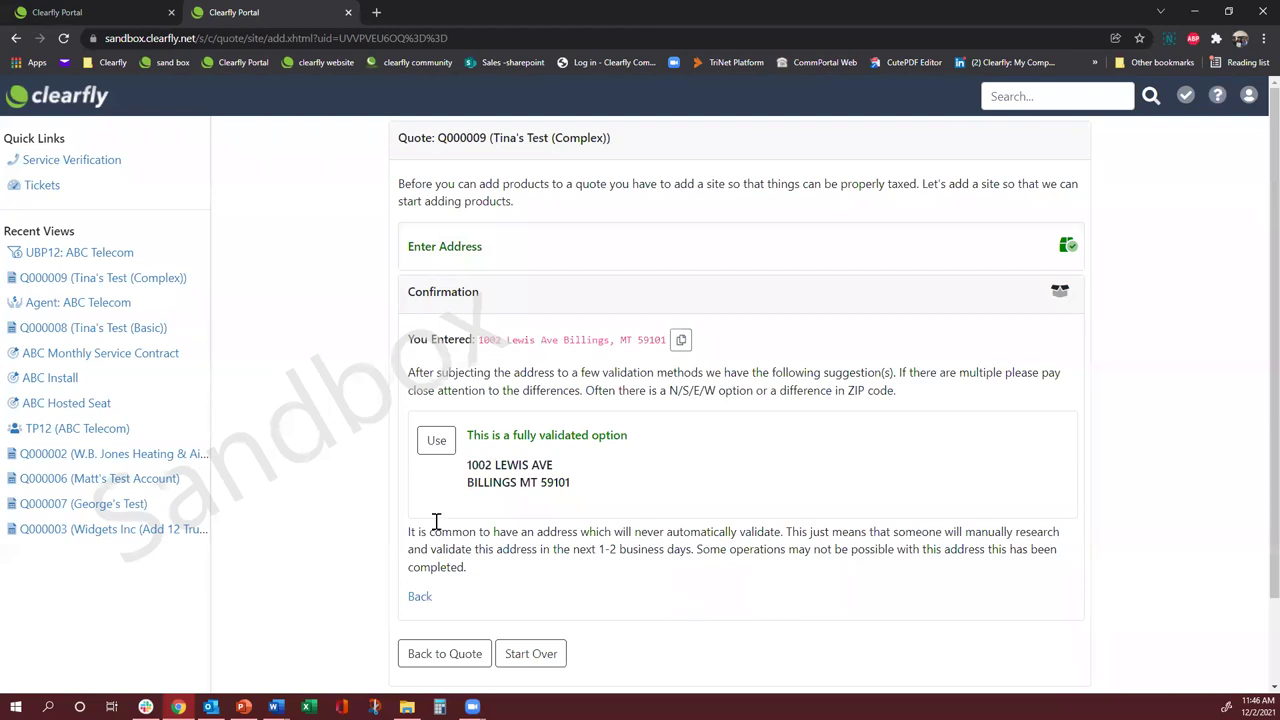
# Accept the validated address, choose SIP (Native) voice services, and mark phones as at multiple sites.
pyautogui.click(435, 450)
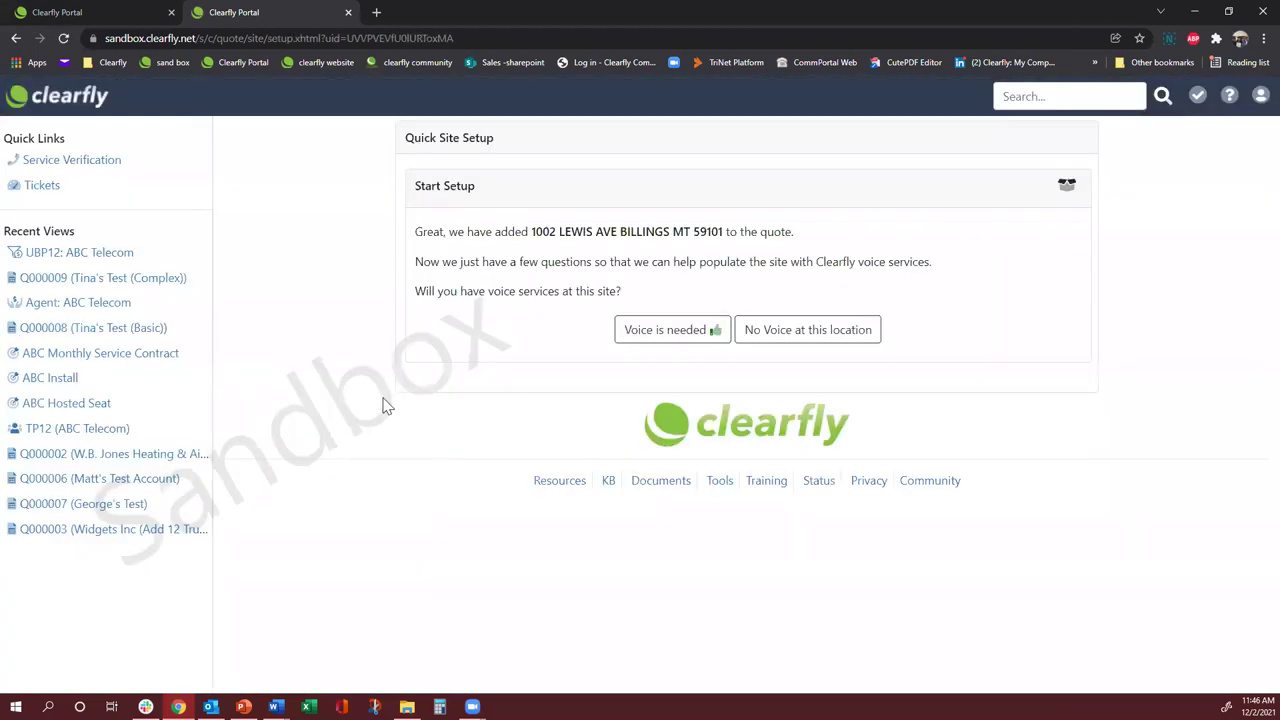
pyautogui.click(677, 337)
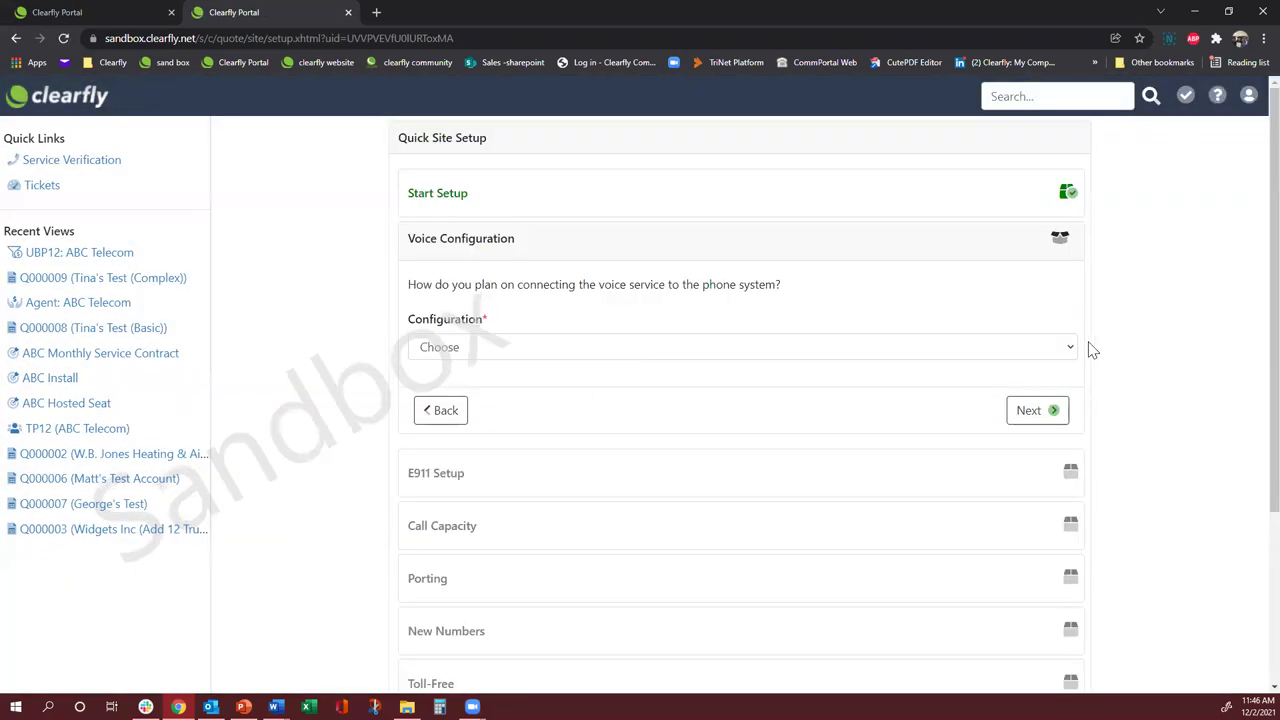
pyautogui.click(1070, 347)
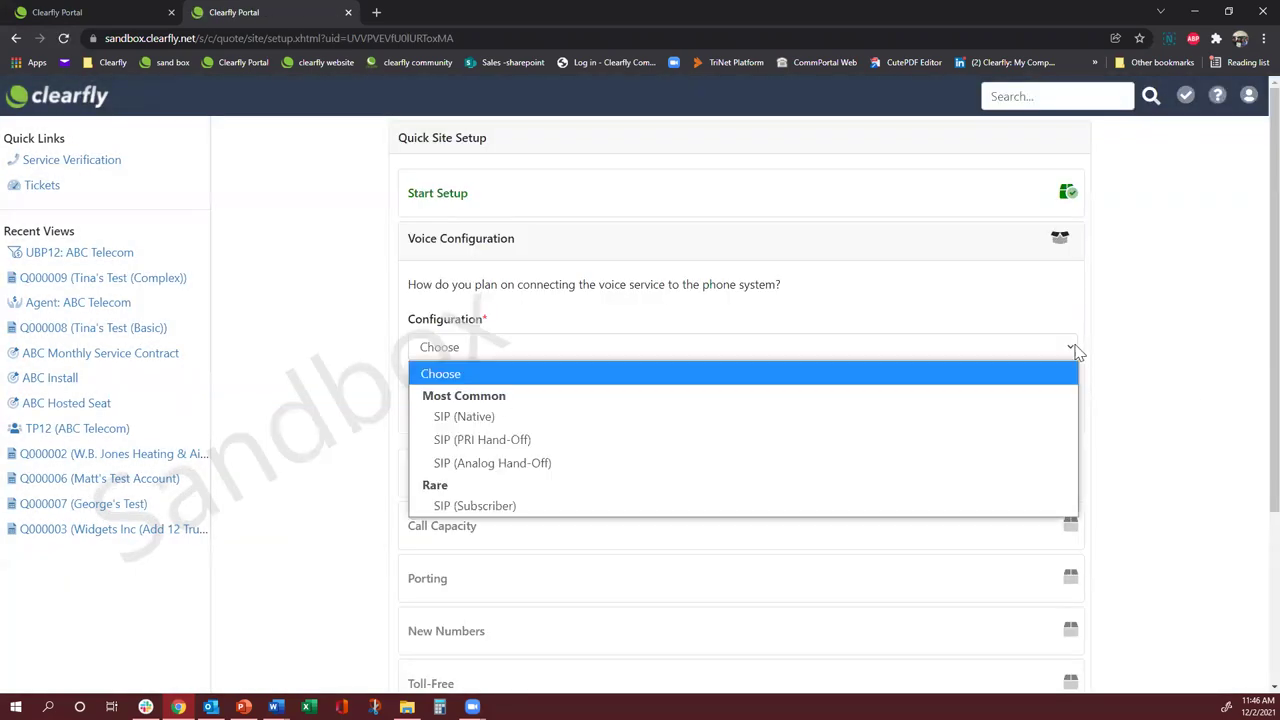
pyautogui.click(507, 416)
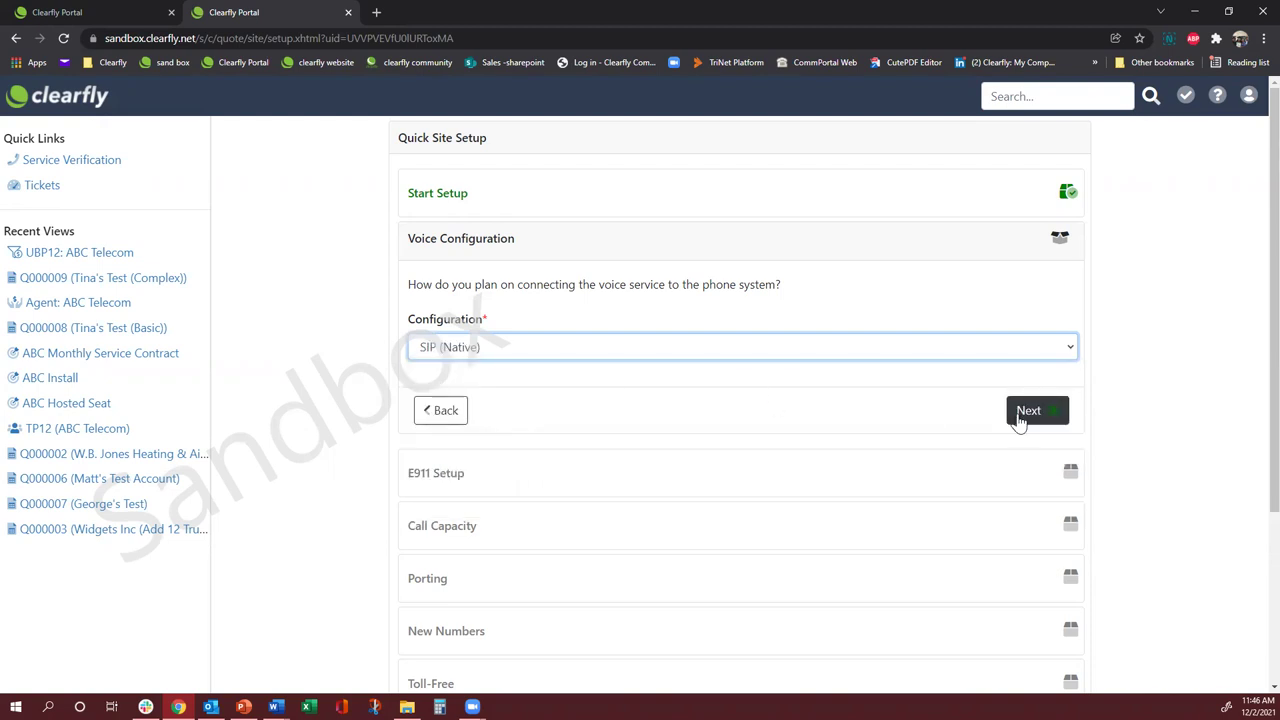
pyautogui.click(1045, 410)
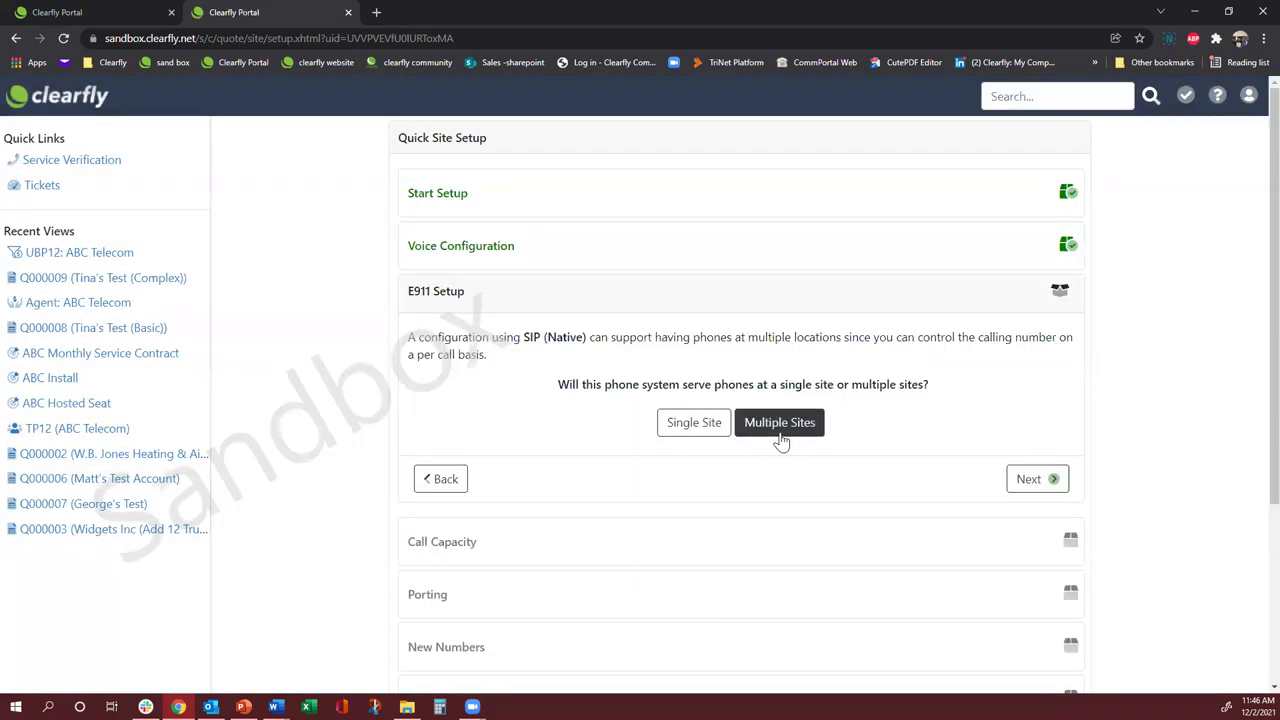
pyautogui.click(781, 436)
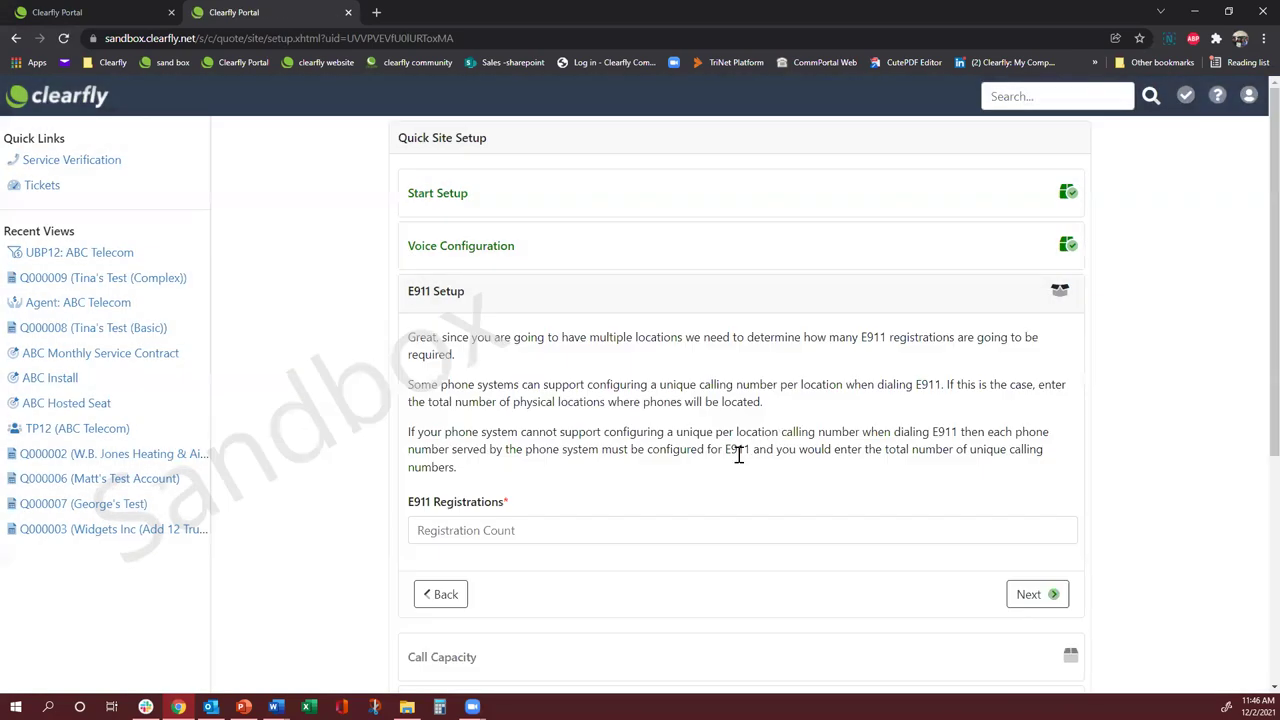
# Enter 2 E911 registrations, 8 concurrent calls and 5 ported numbers.
pyautogui.click(472, 531)
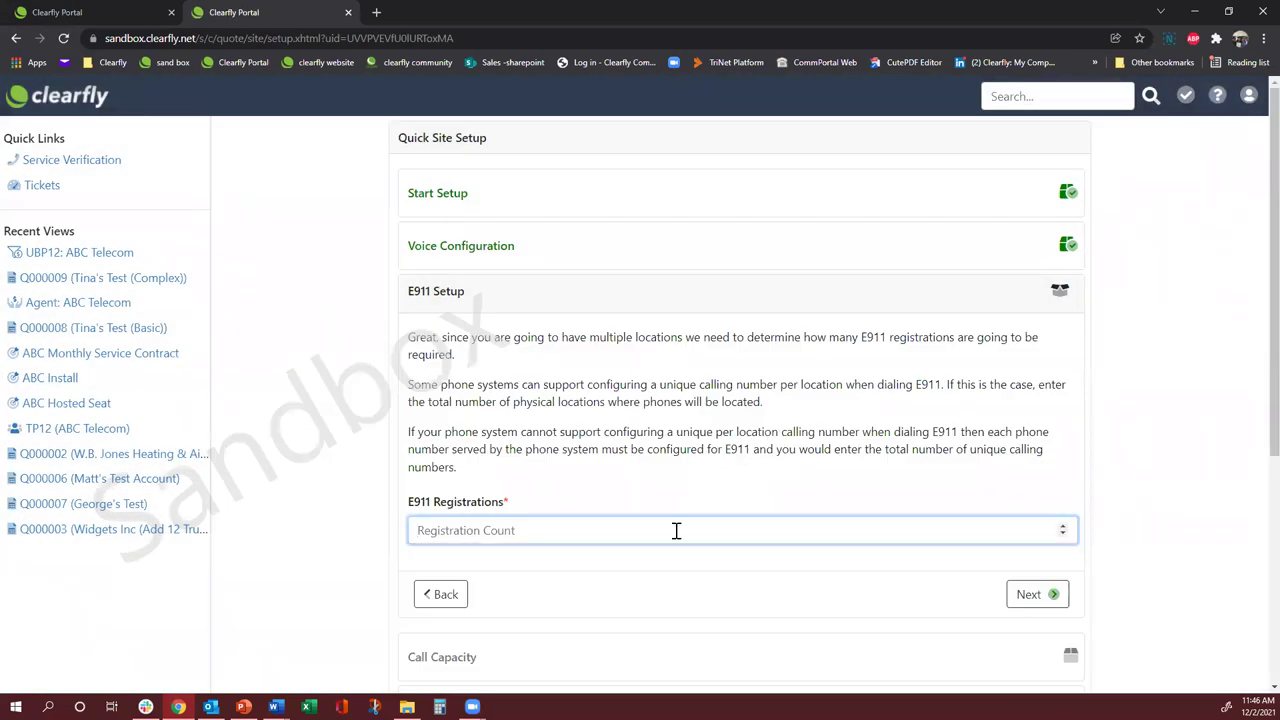
pyautogui.write('2')
pyautogui.click(1030, 606)
pyautogui.click(493, 378)
pyautogui.write('8')
pyautogui.click(1015, 449)
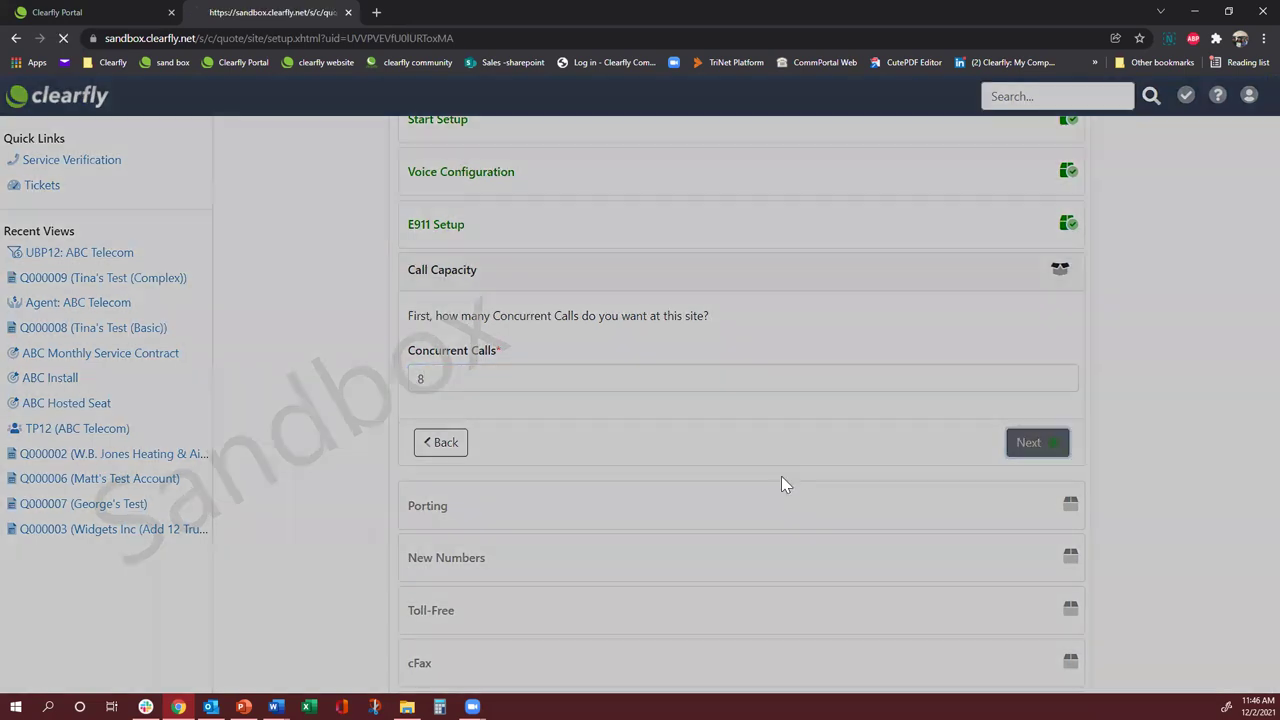
pyautogui.click(505, 408)
pyautogui.write('5')
pyautogui.click(1024, 484)
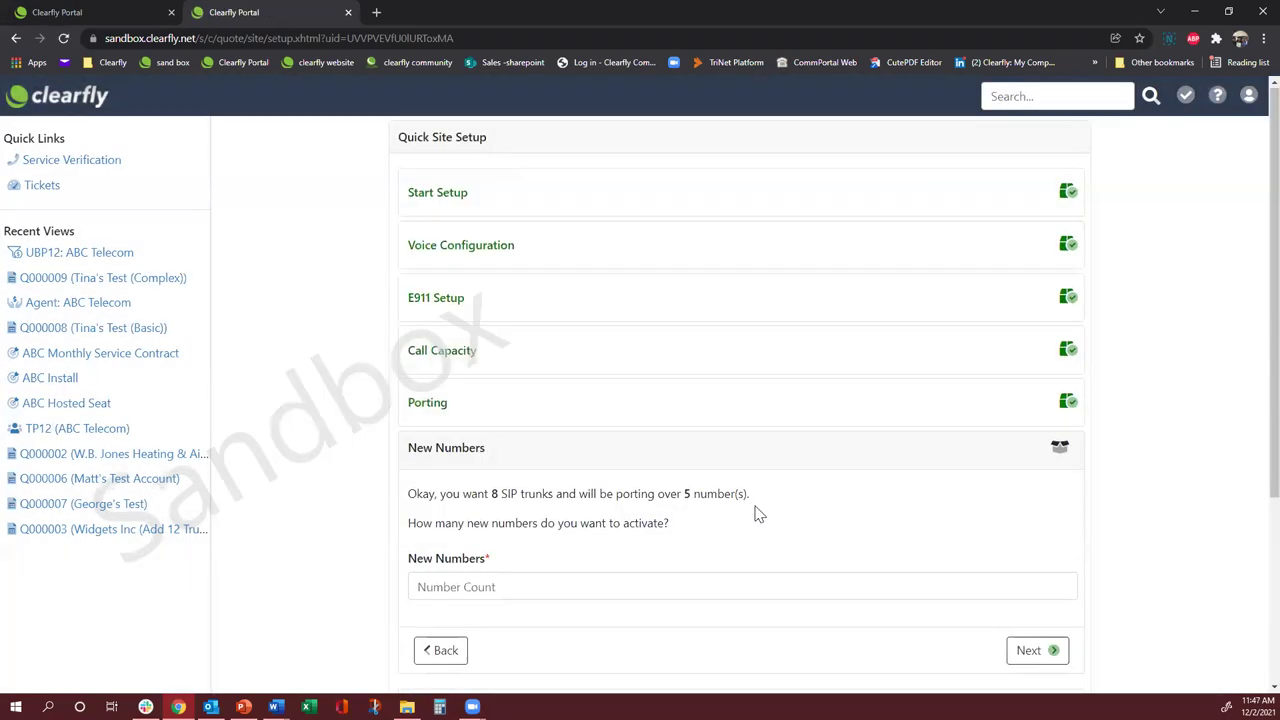
# Enter 0 new numbers and 0 toll-free numbers, and skip cFax to reach Review.
pyautogui.scroll(-1, 600, 480)
pyautogui.click(519, 458)
pyautogui.write('0')
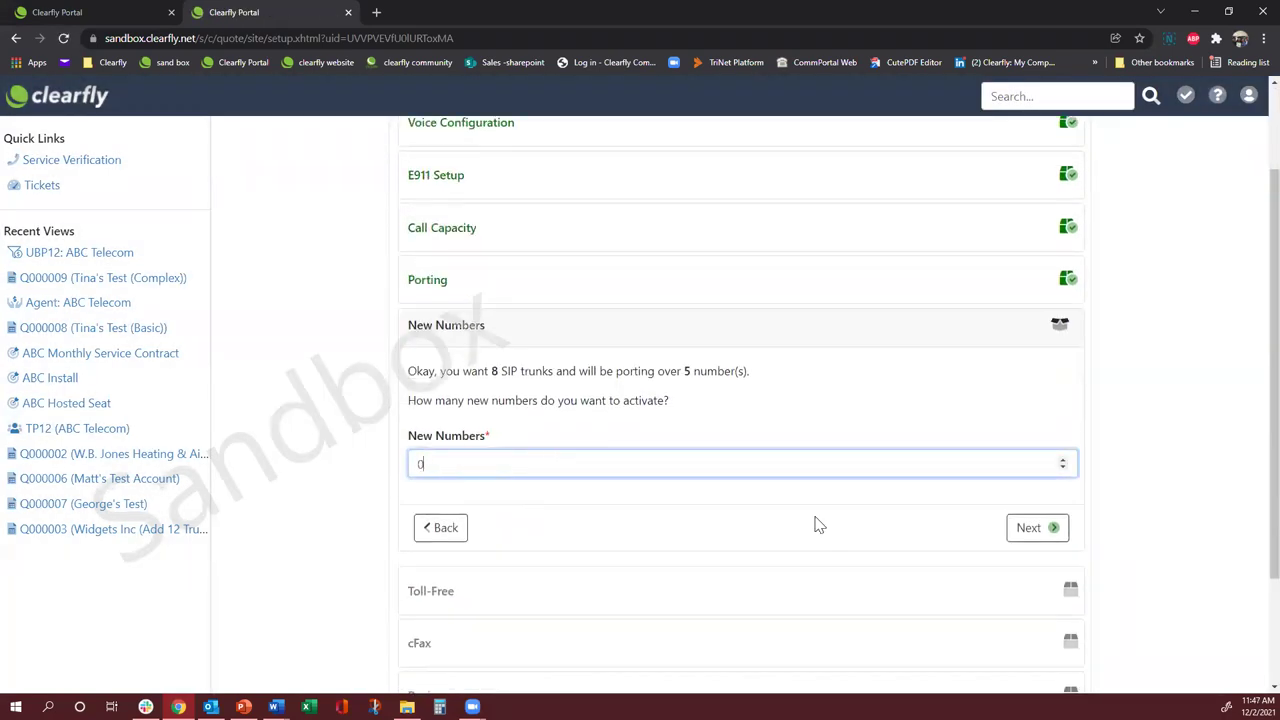
pyautogui.click(1024, 528)
pyautogui.scroll(-2, 1000, 528)
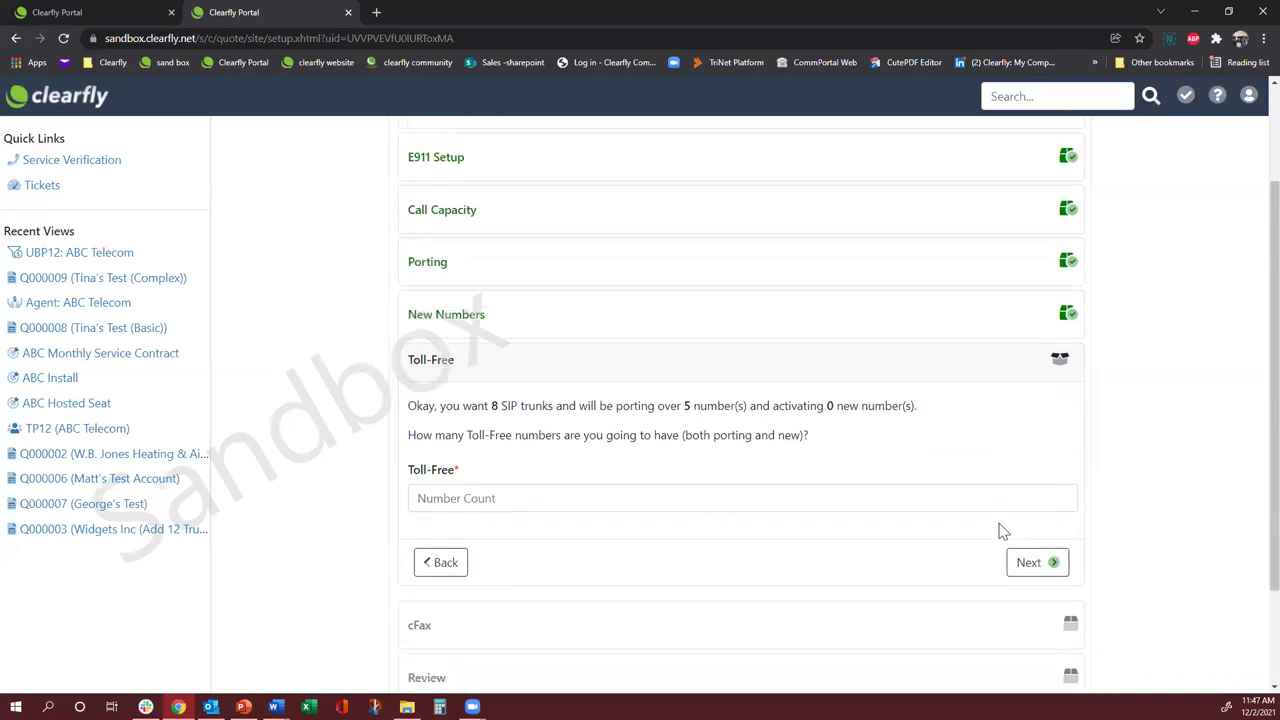
pyautogui.click(472, 417)
pyautogui.write('0')
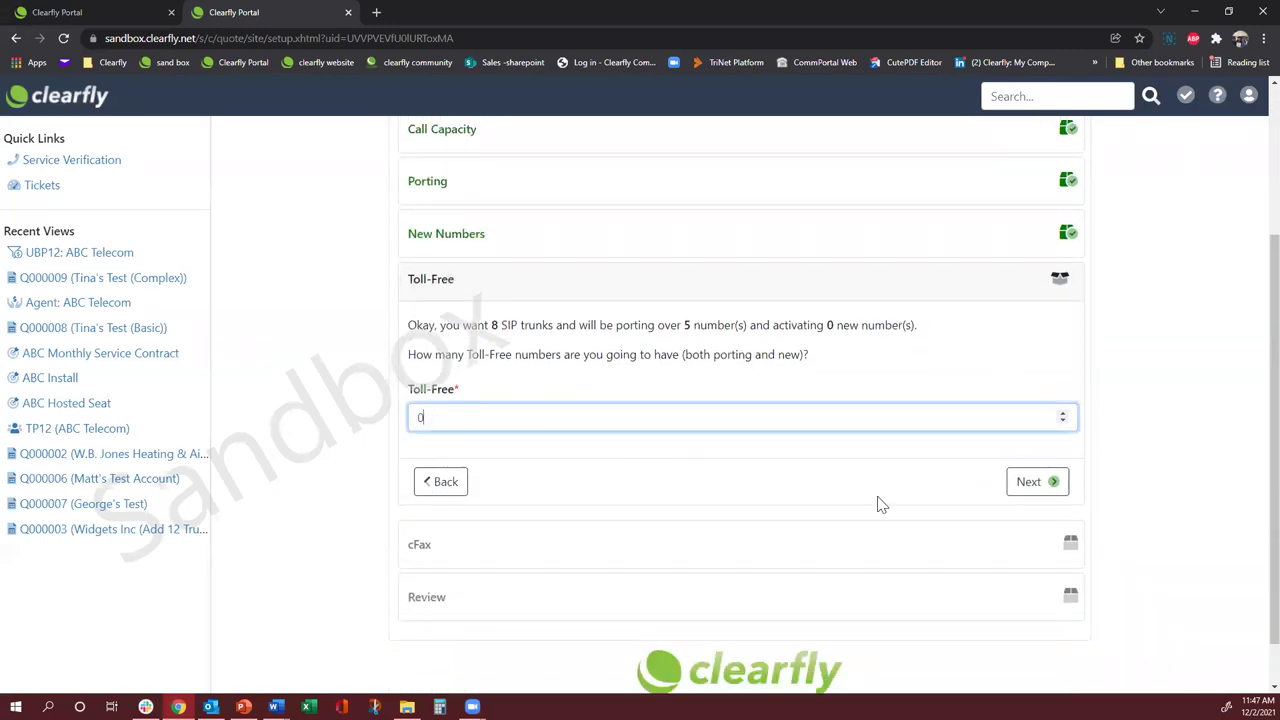
pyautogui.click(1045, 487)
pyautogui.scroll(-3, 805, 522)
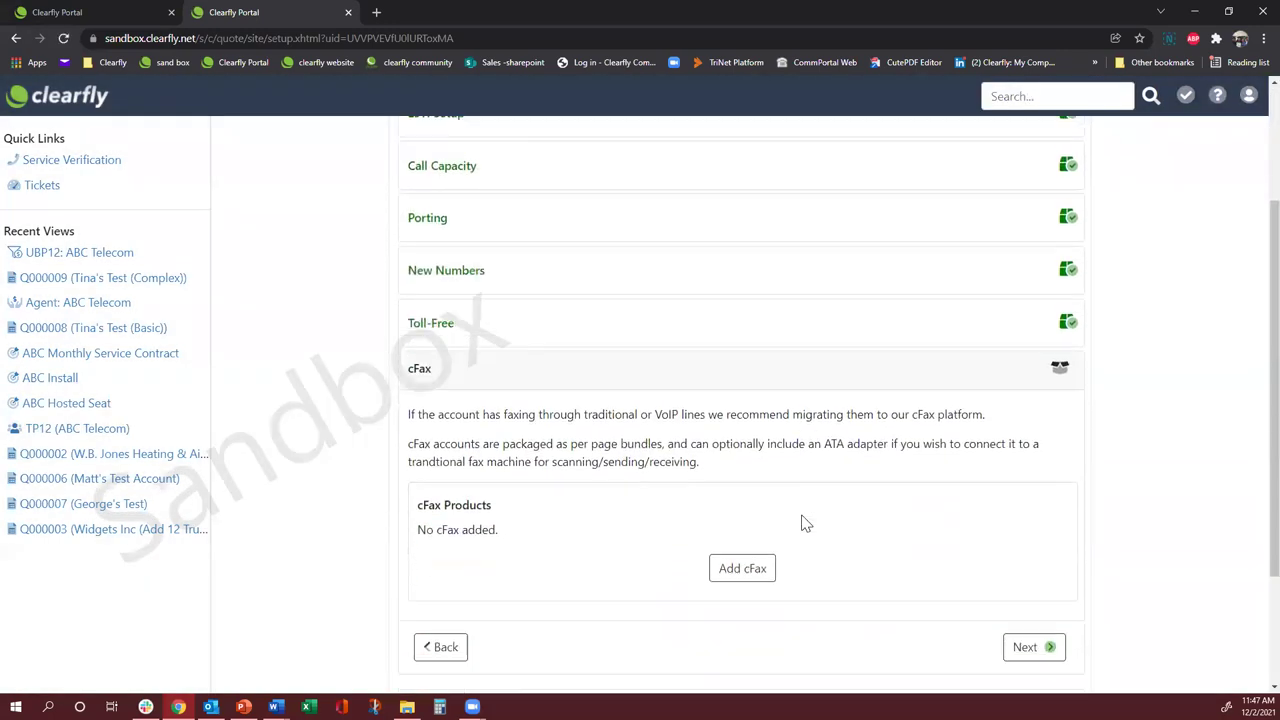
pyautogui.scroll(-1, 900, 530)
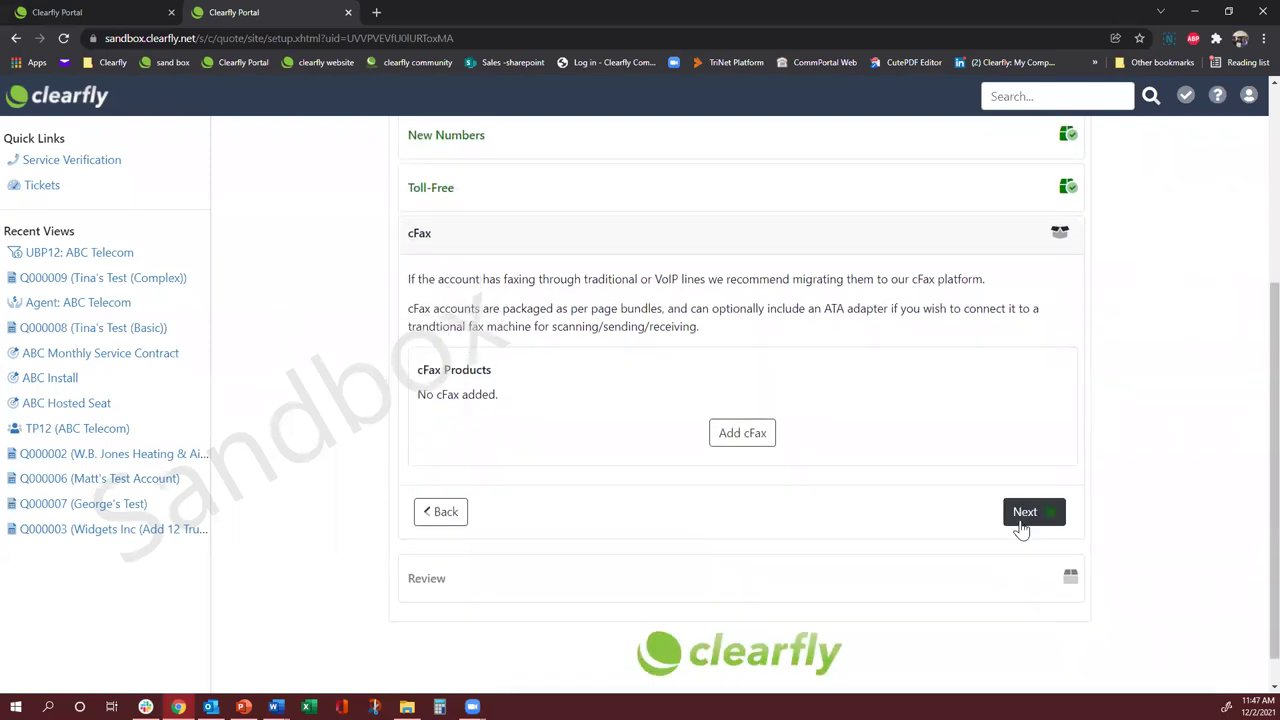
pyautogui.click(1020, 525)
pyautogui.scroll(-2, 828, 505)
# Transfer the second site's setup to Q000009 and look over both sites' trunks and numbers.
pyautogui.click(735, 527)
pyautogui.scroll(-3, 823, 509)
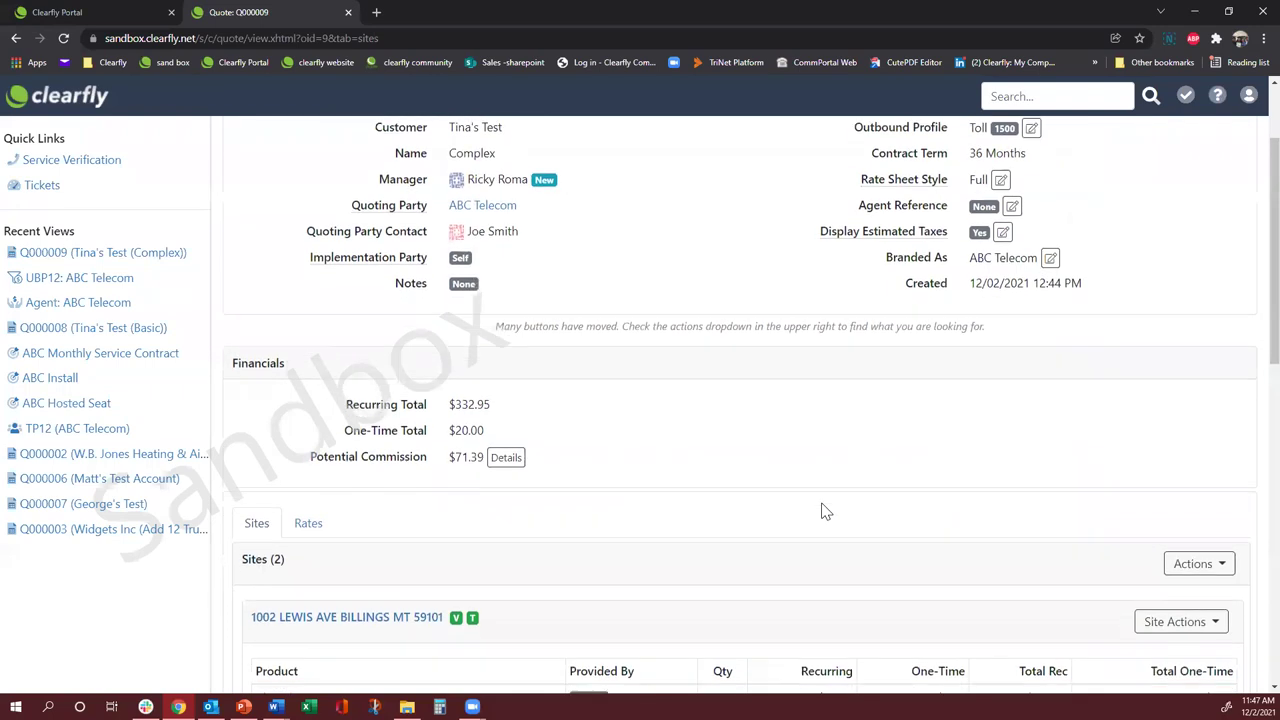
pyautogui.scroll(-1, 823, 509)
pyautogui.scroll(-2, 823, 489)
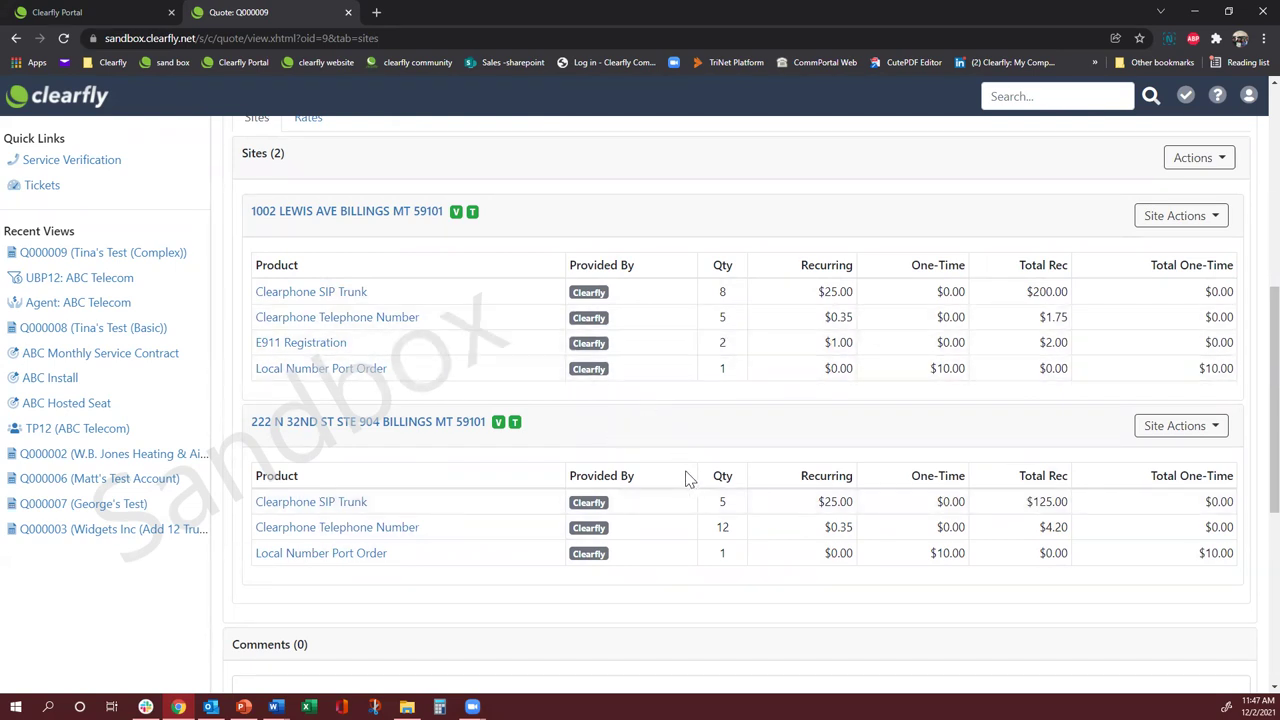
pyautogui.scroll(5, 686, 445)
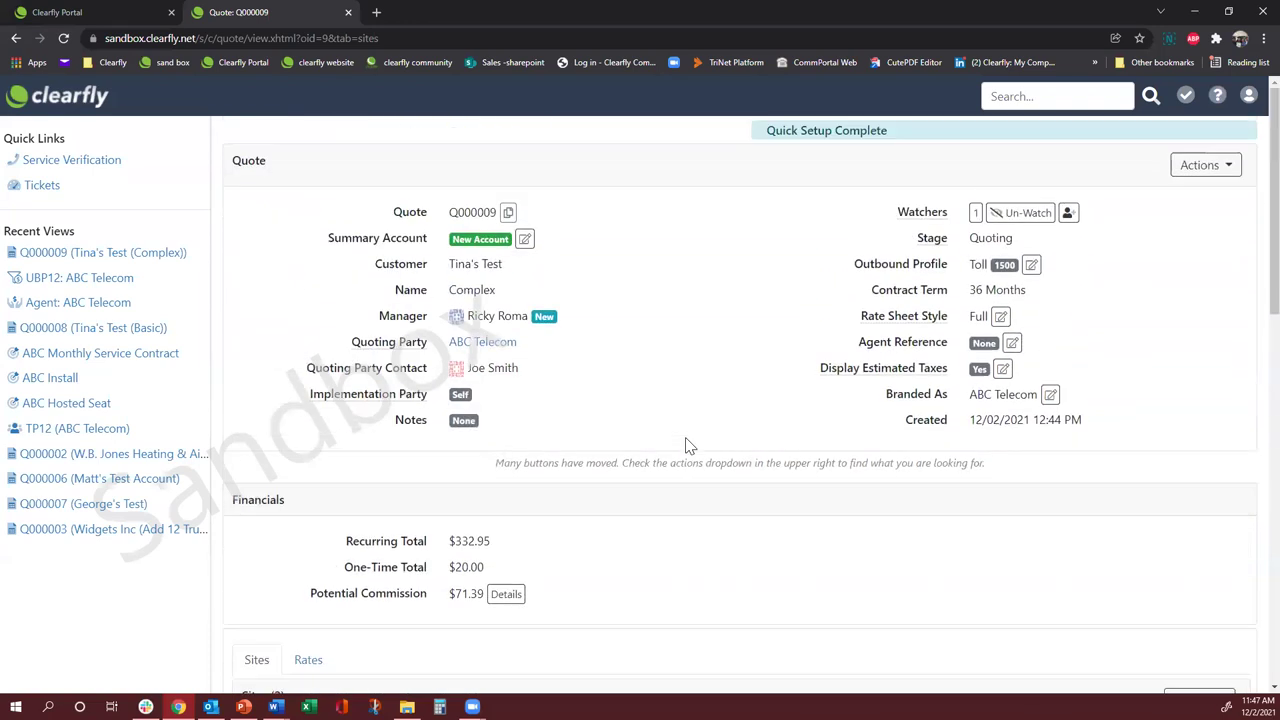
pyautogui.click(1196, 166)
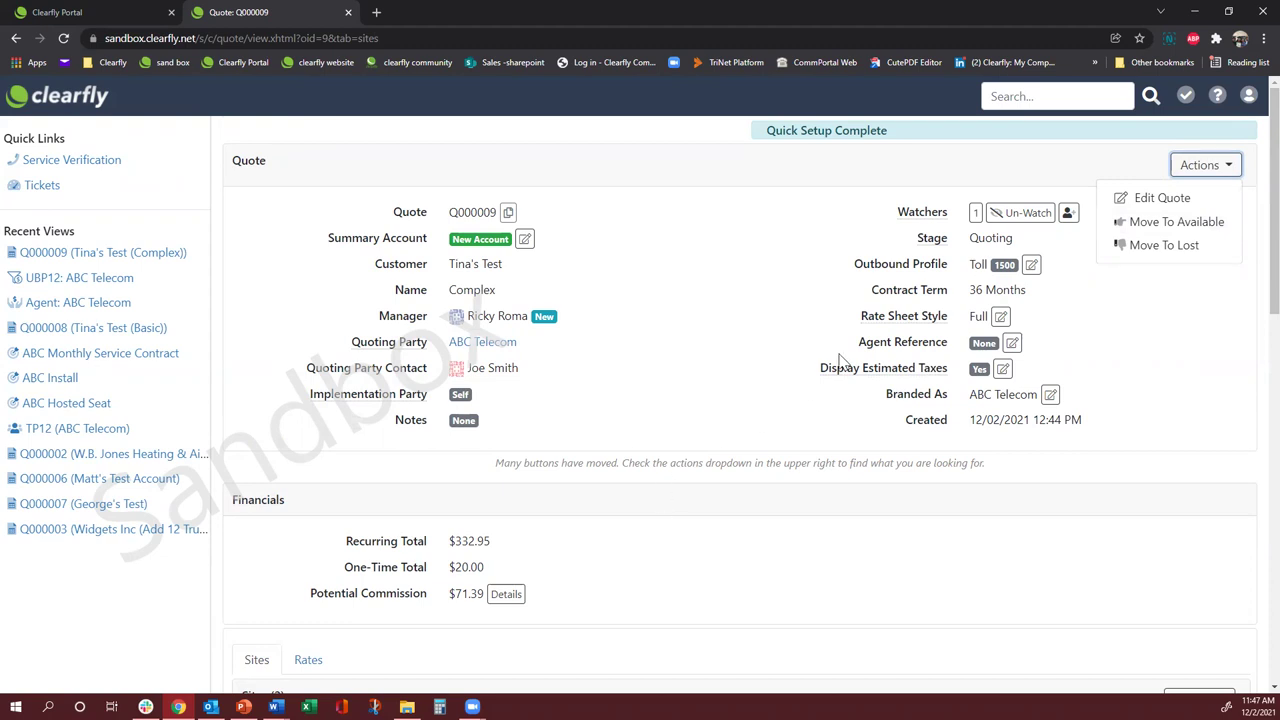
# Move quote Q000009 to Available and confirm.
pyautogui.click(1126, 226)
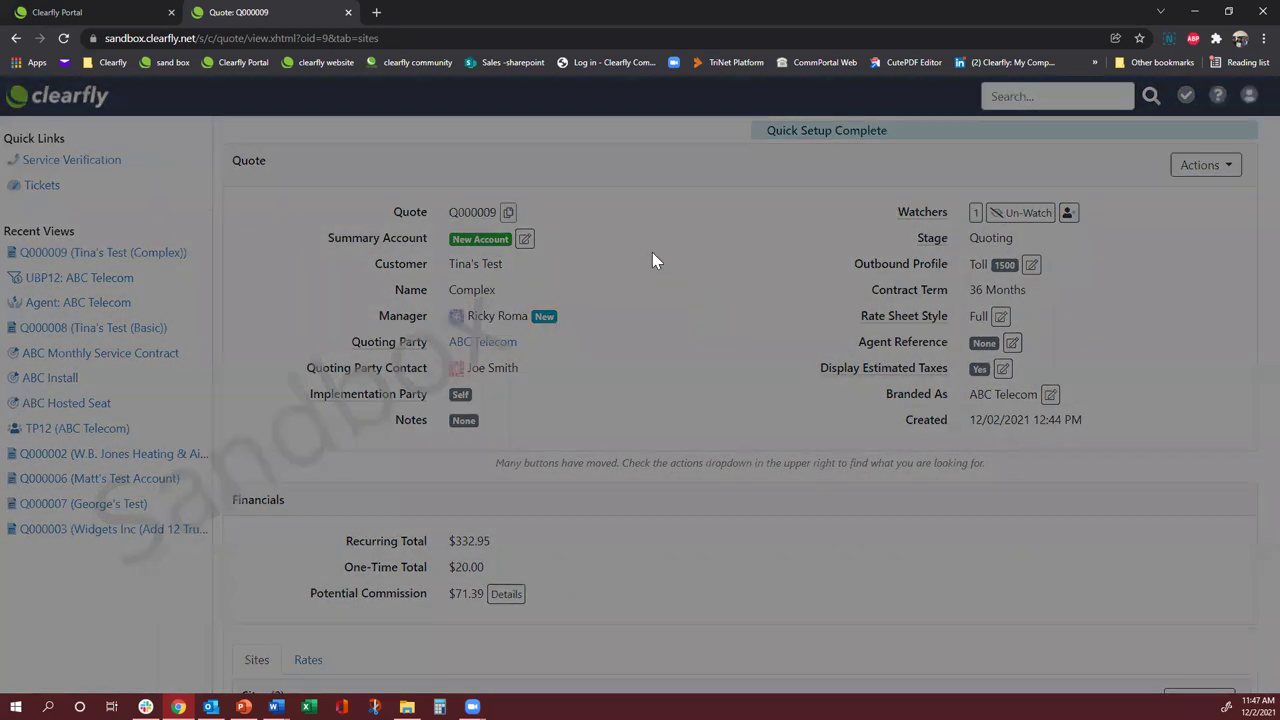
pyautogui.click(605, 244)
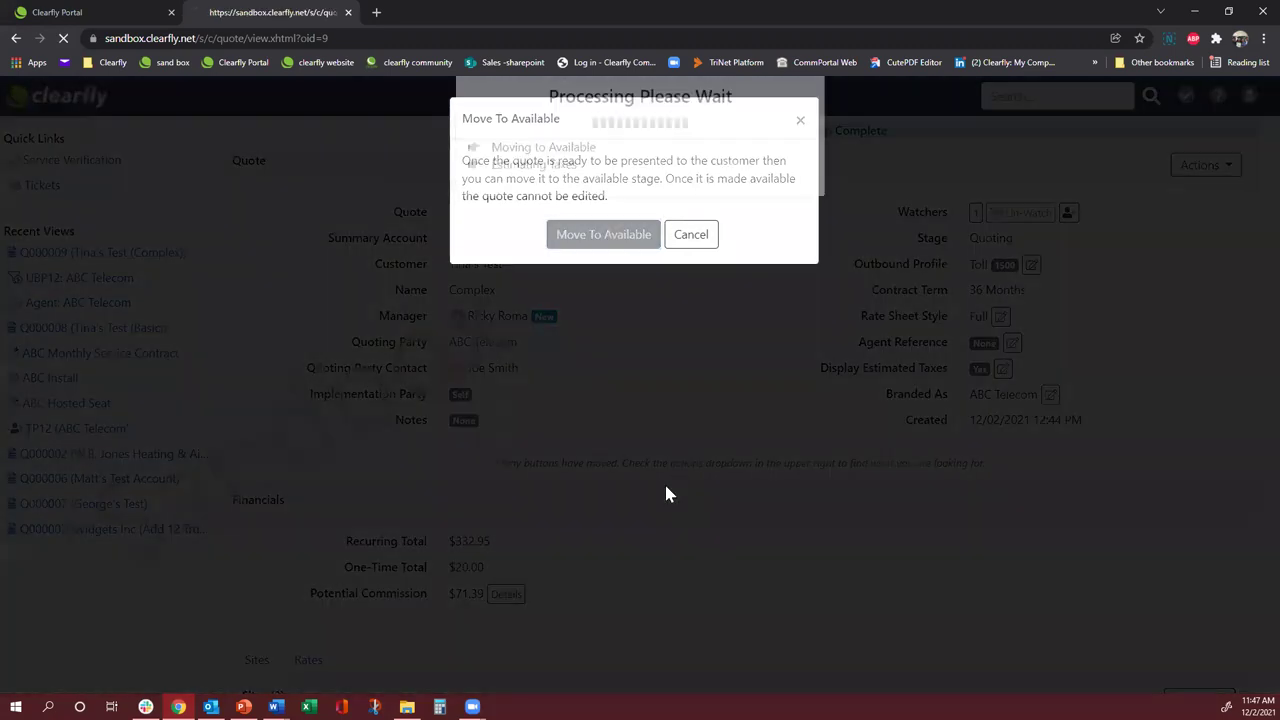
pyautogui.scroll(-3, 666, 480)
pyautogui.scroll(-1, 680, 458)
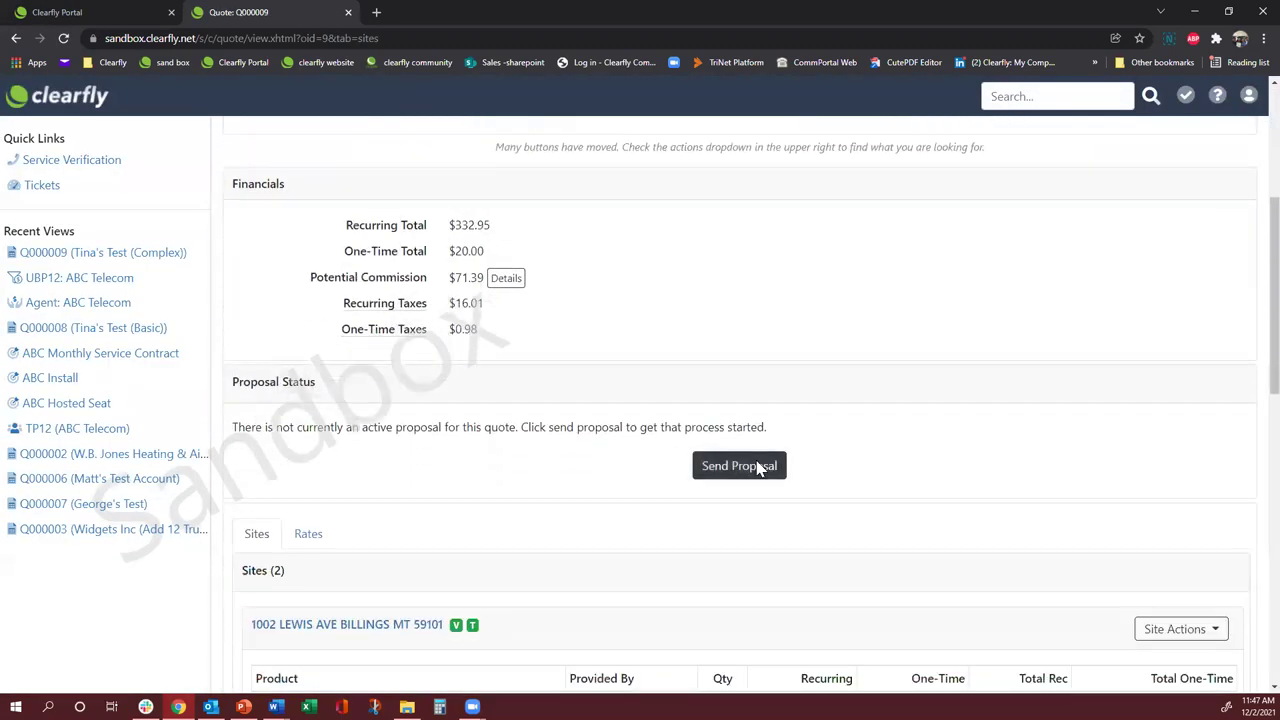
# Send the proposal to the saved customer contact, autofilling their name and e-mail.
pyautogui.click(758, 466)
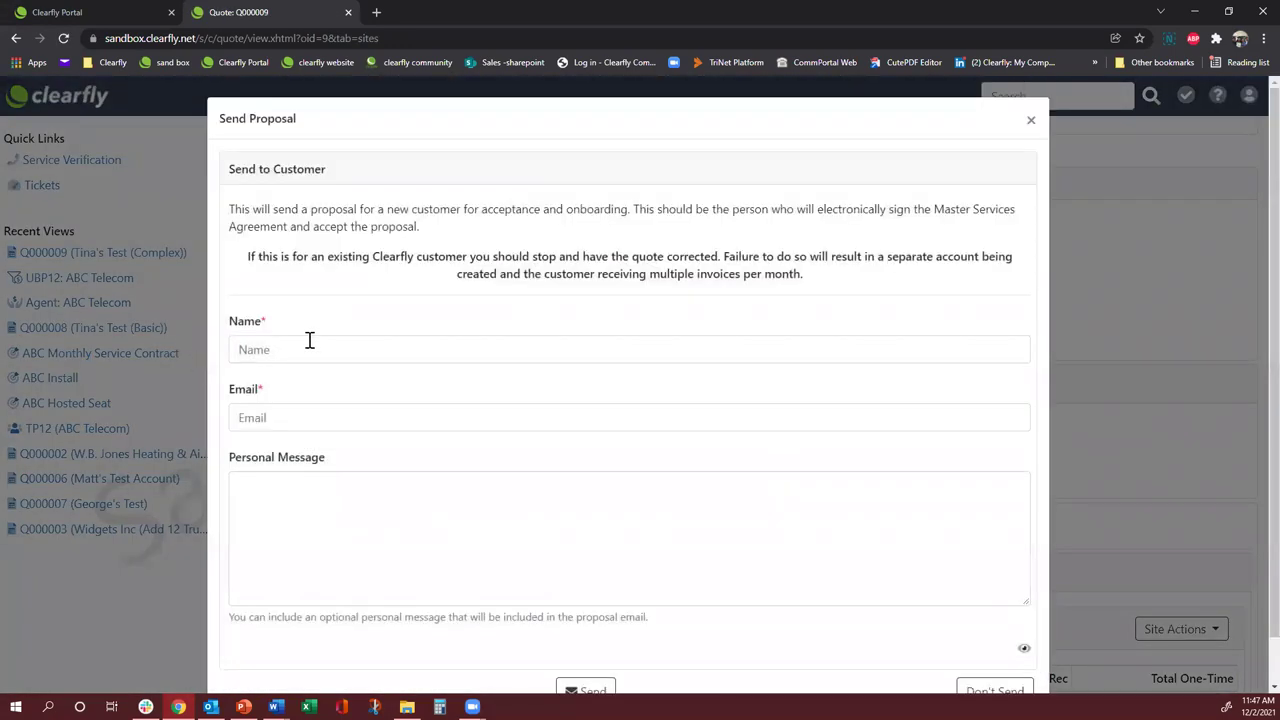
pyautogui.click(309, 349)
pyautogui.click(291, 395)
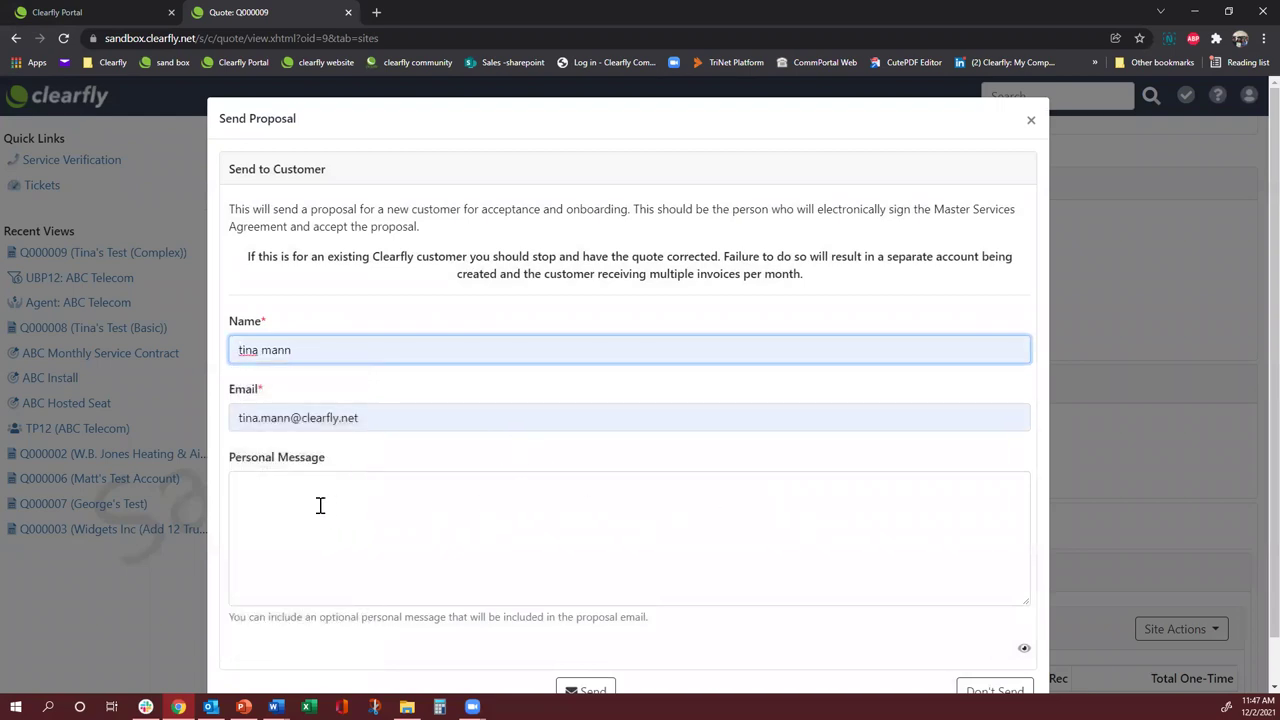
pyautogui.click(262, 493)
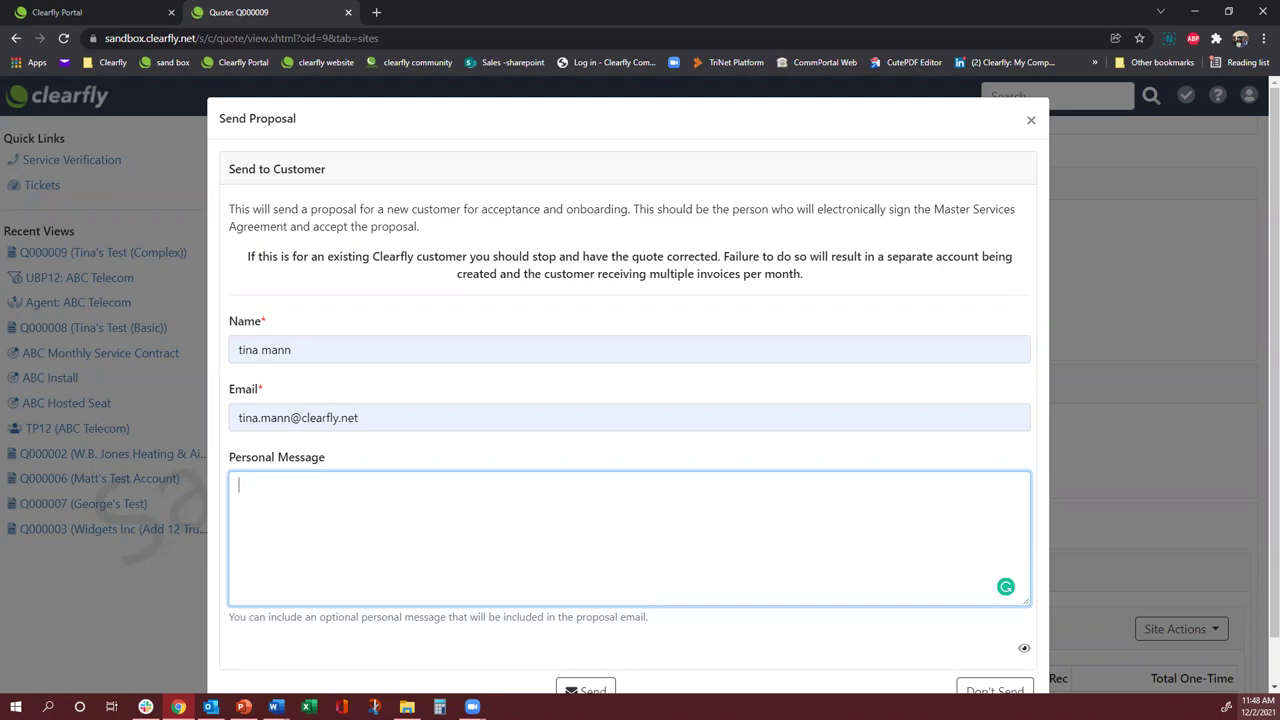
pyautogui.scroll(-1, 631, 485)
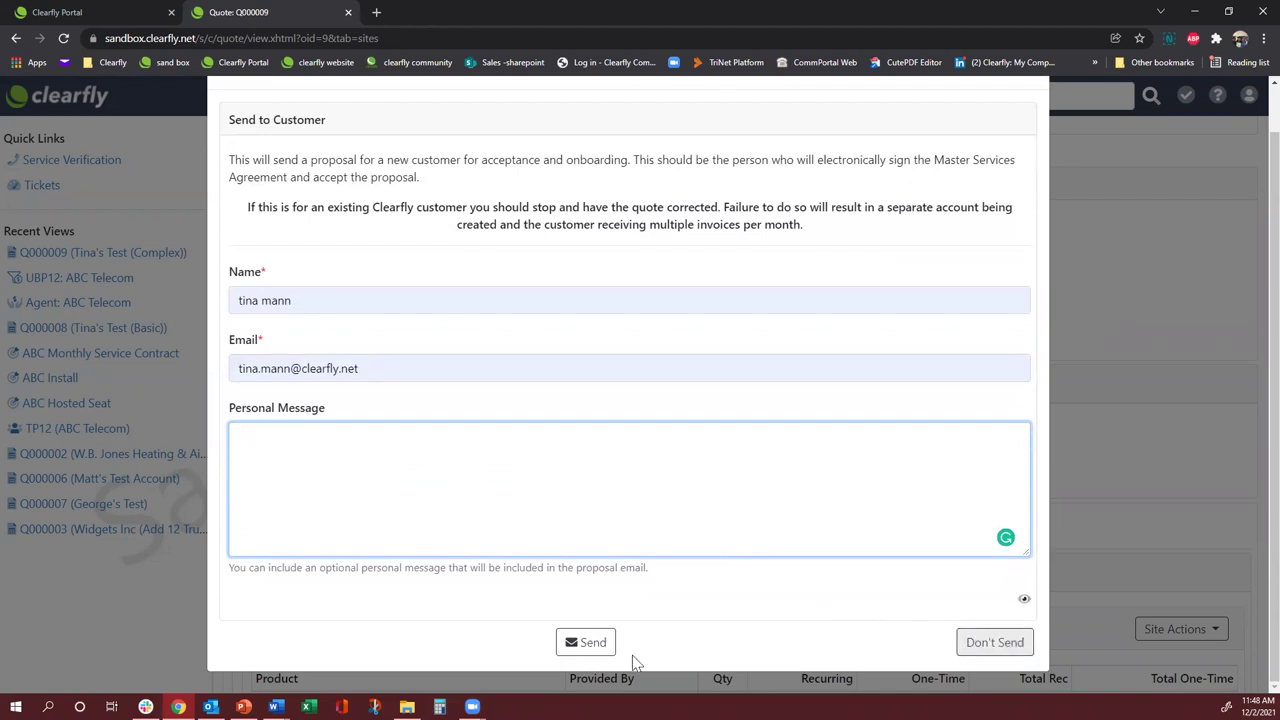
pyautogui.click(600, 645)
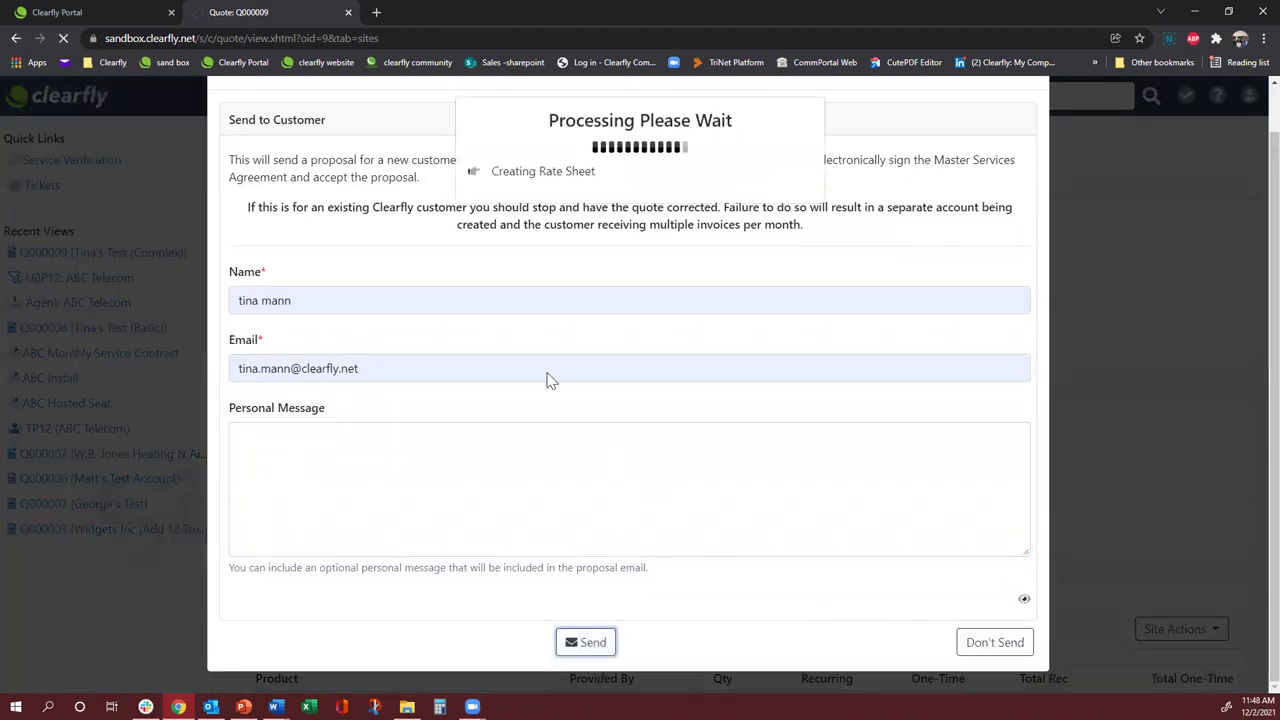
pyautogui.scroll(-5, 705, 383)
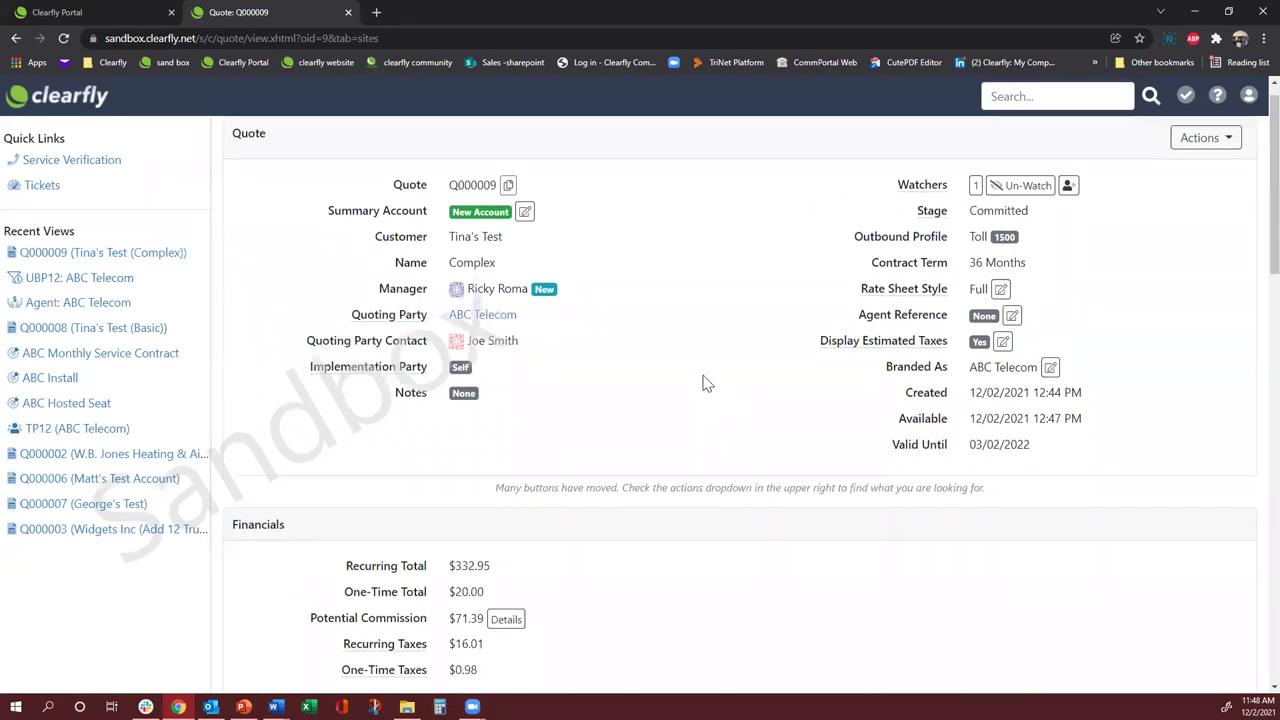
# Check the Proposal Status and Sites tables, then return to the portal home page.
pyautogui.scroll(-4, 705, 383)
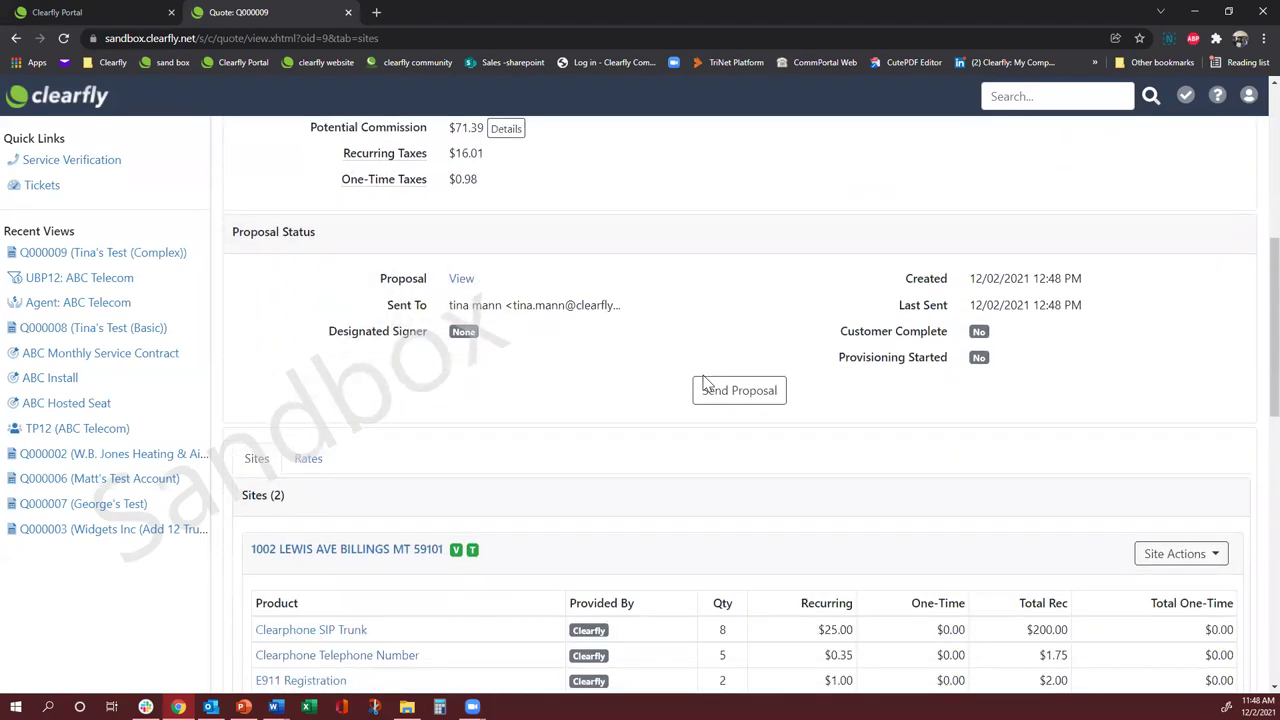
pyautogui.scroll(5, 705, 374)
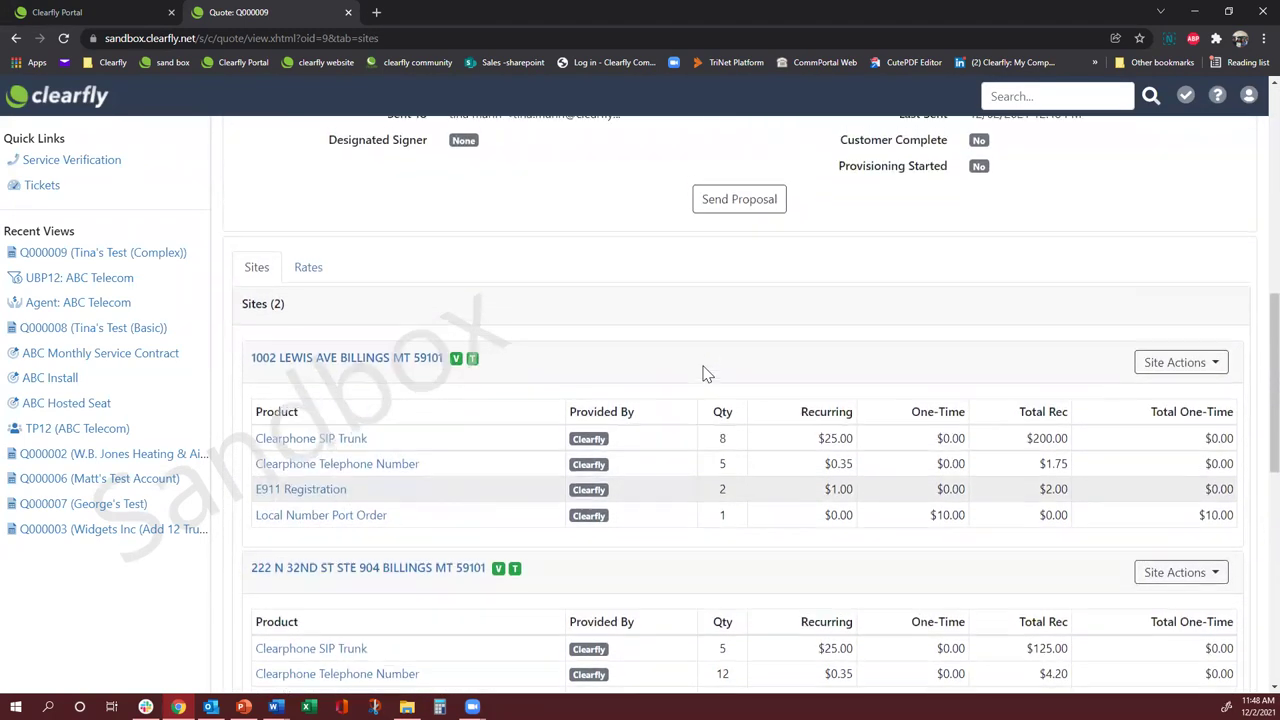
pyautogui.scroll(3, 705, 374)
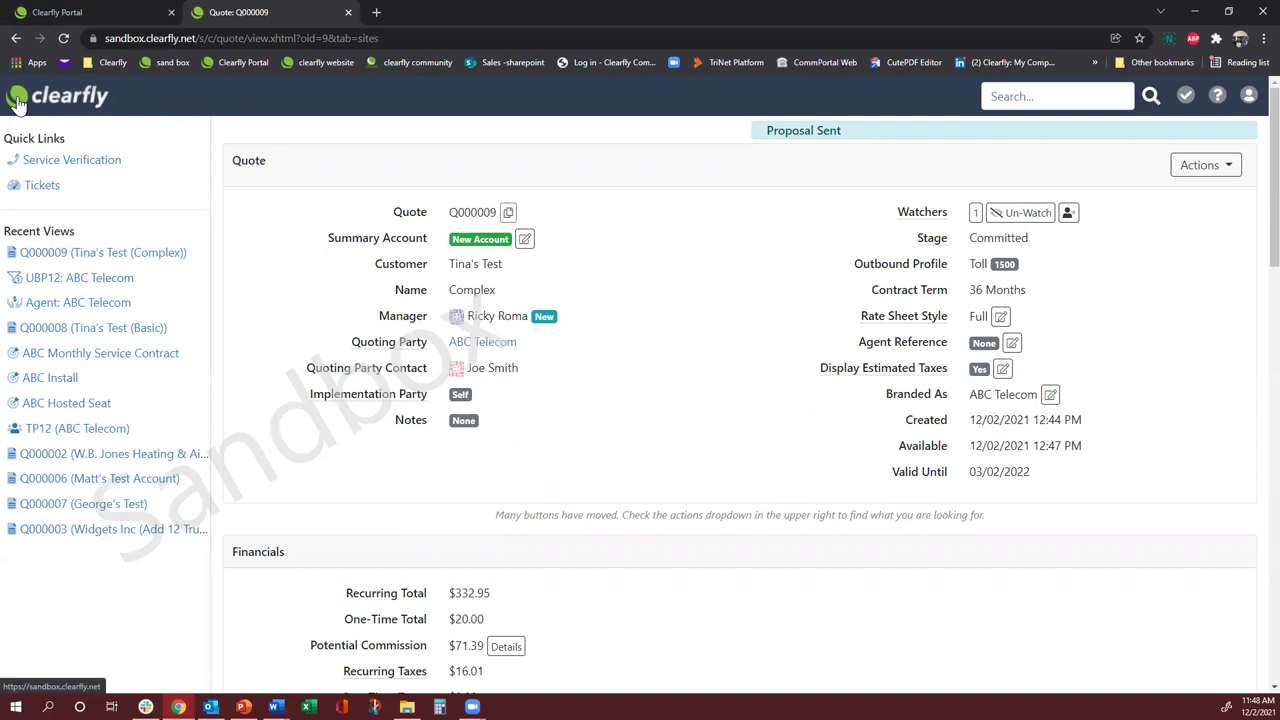
pyautogui.click(17, 103)
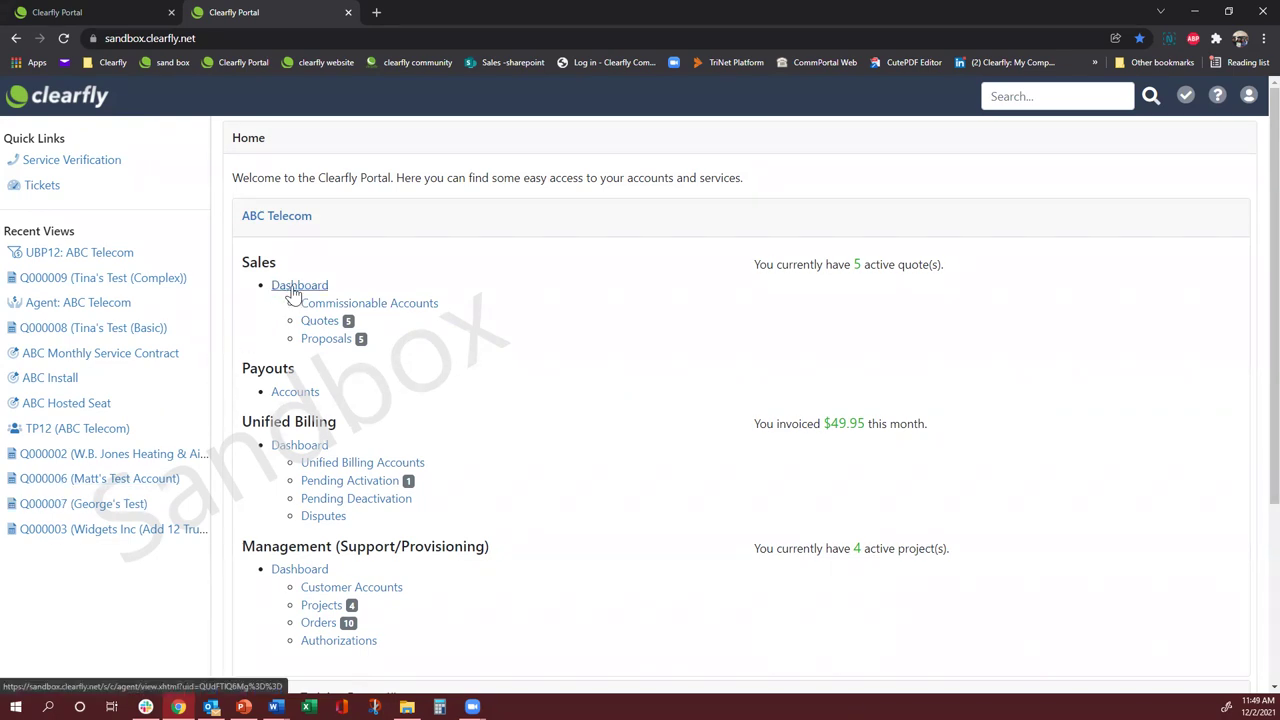
# Open Widgets Inc from ABC Telecom's accessible accounts and start a new quote from its Sales details.
pyautogui.click(295, 287)
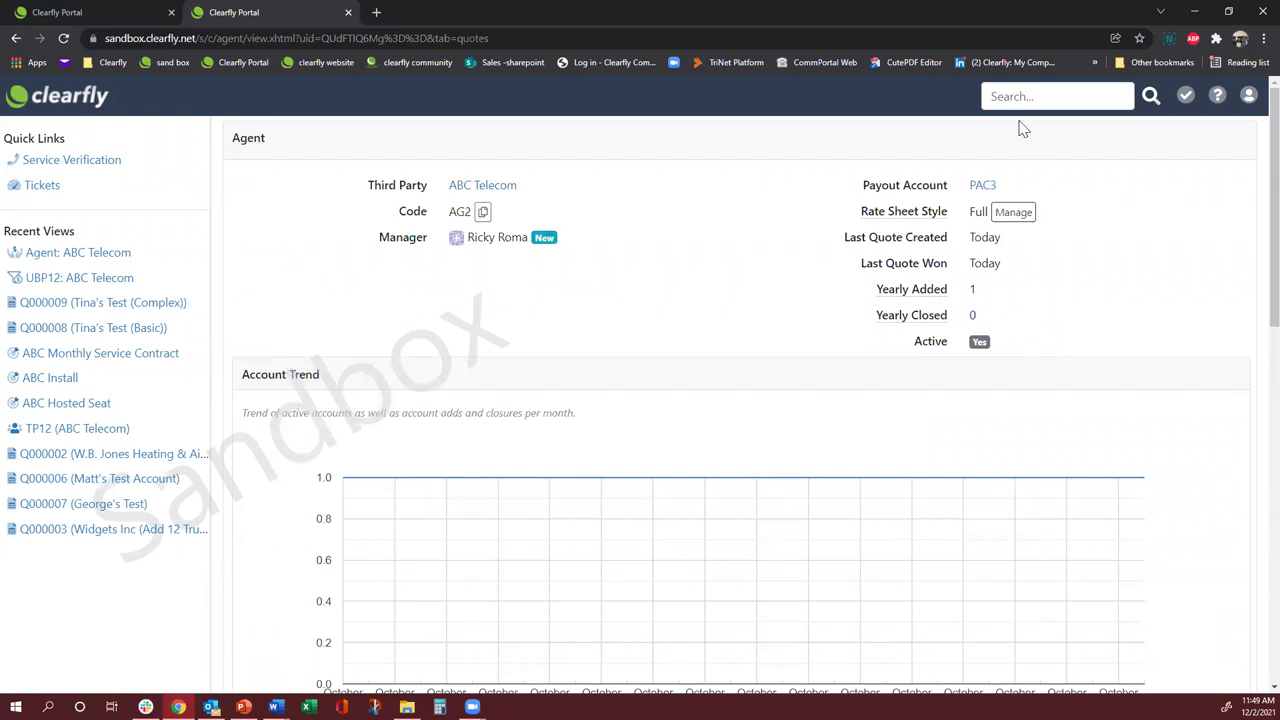
pyautogui.click(492, 192)
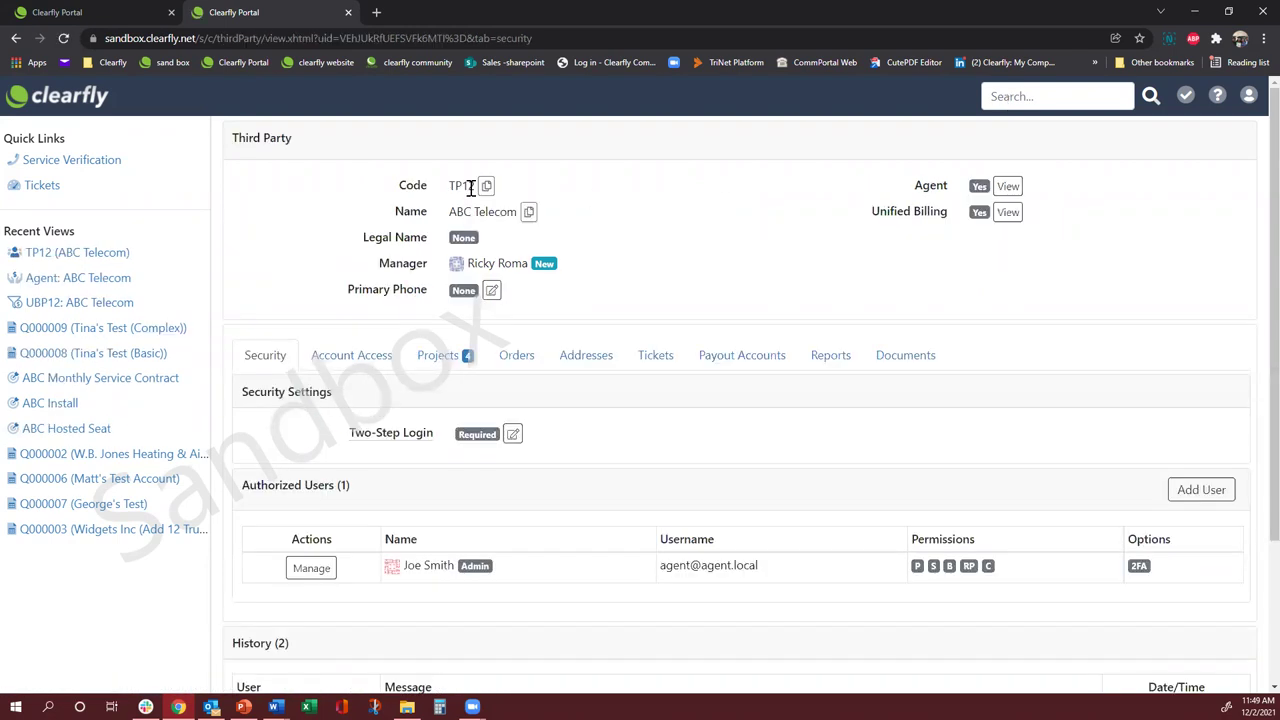
pyautogui.click(335, 353)
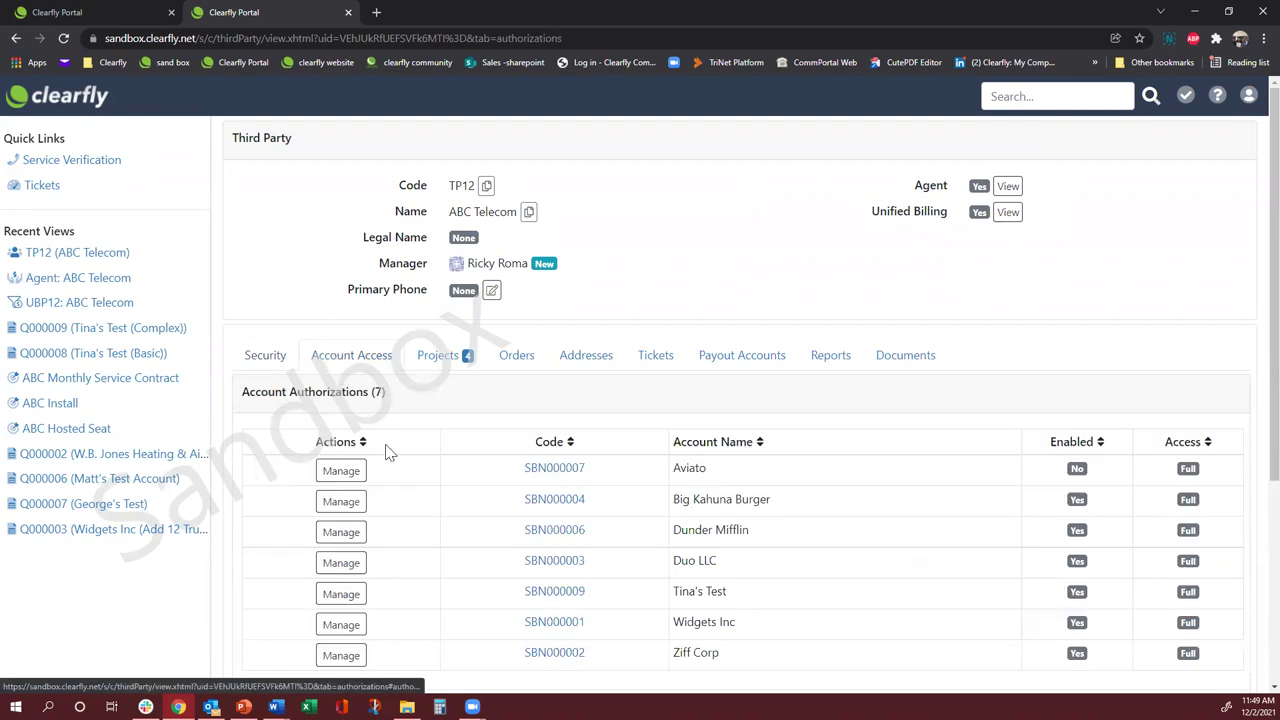
pyautogui.click(533, 625)
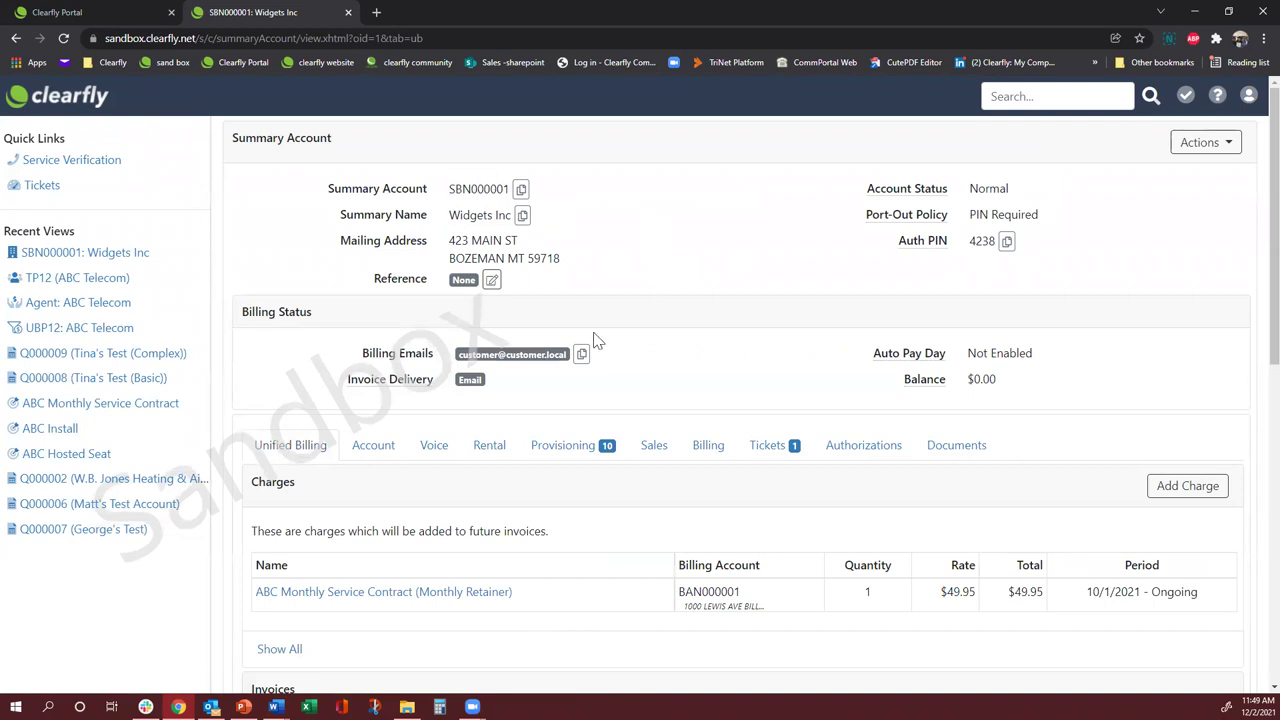
pyautogui.scroll(-1, 617, 343)
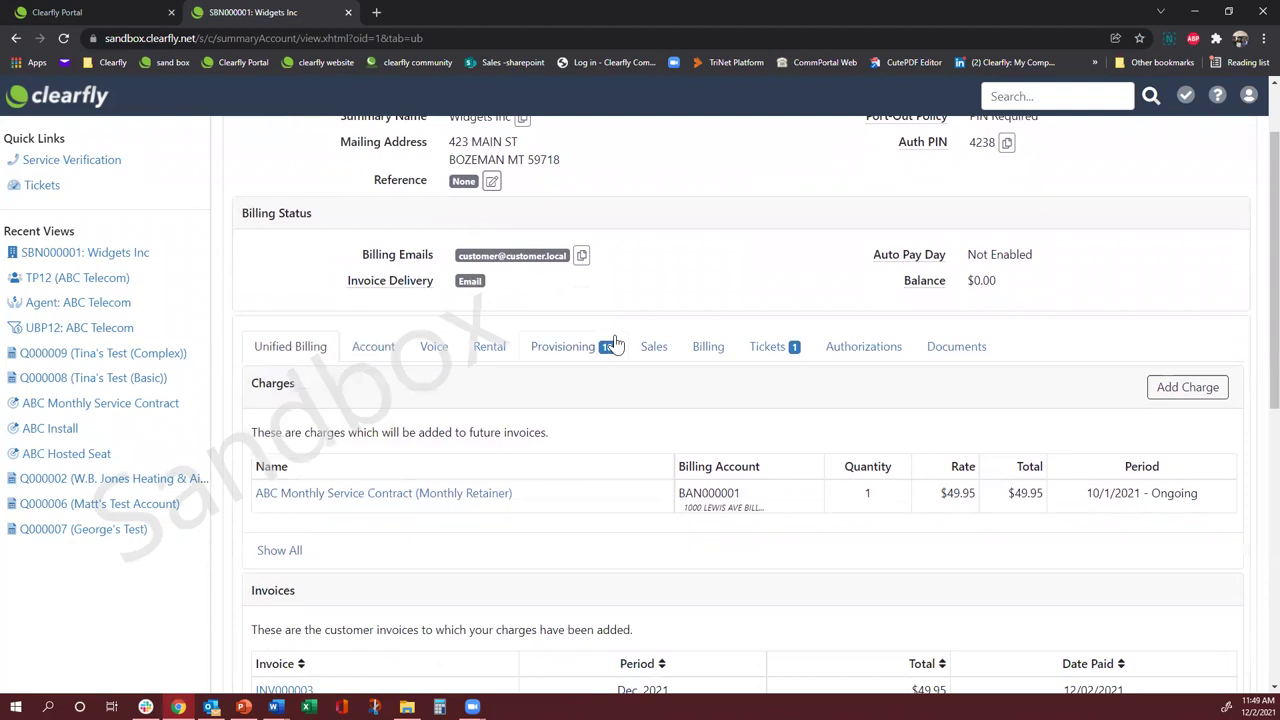
pyautogui.scroll(1, 617, 343)
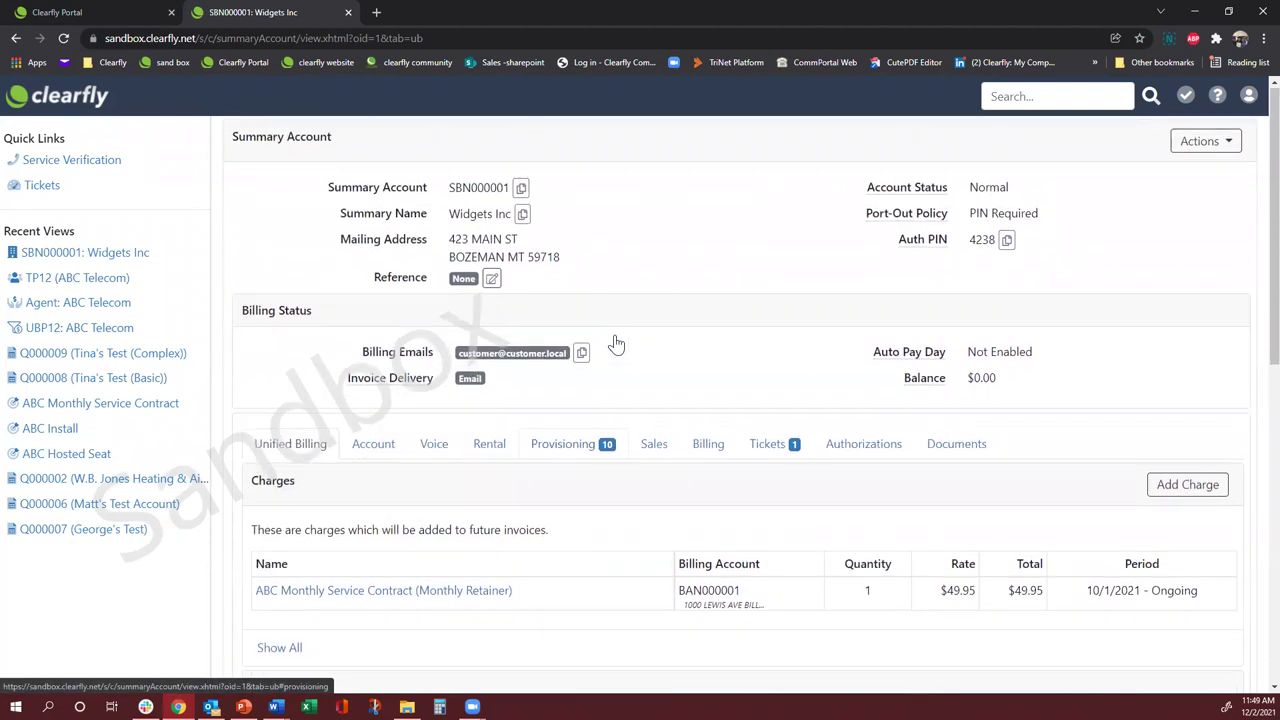
pyautogui.click(647, 452)
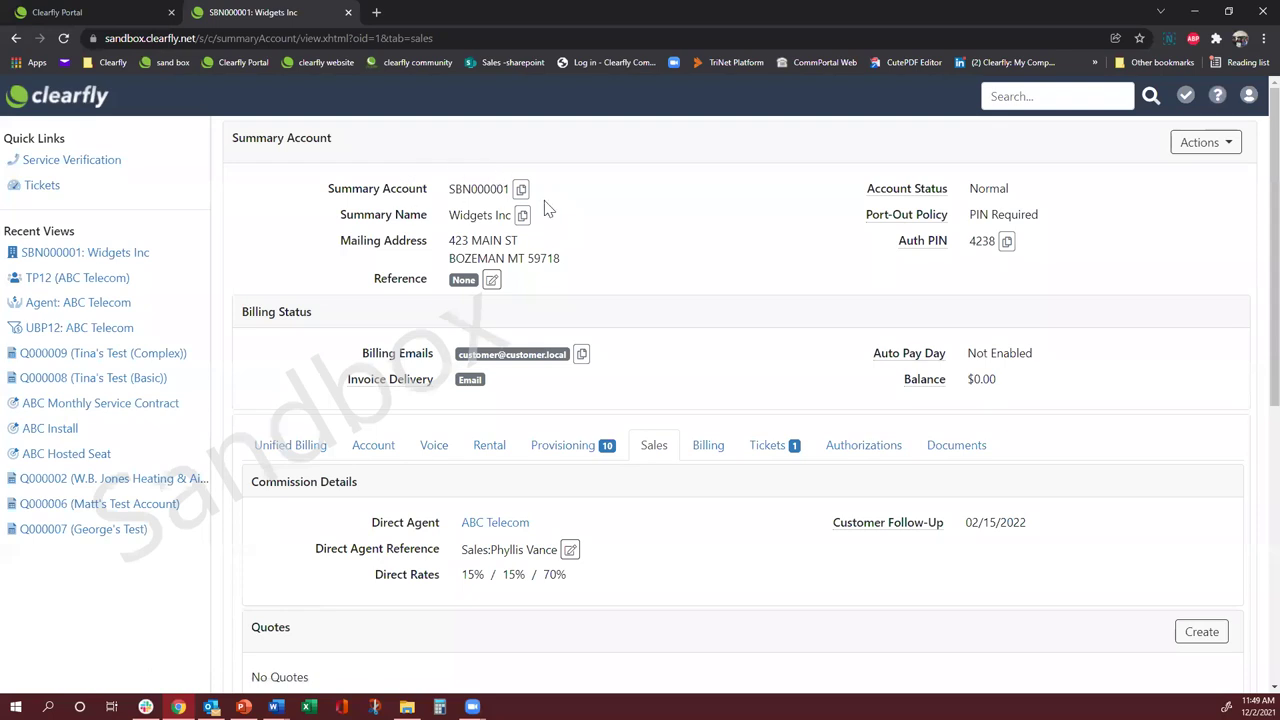
pyautogui.scroll(-1, 703, 557)
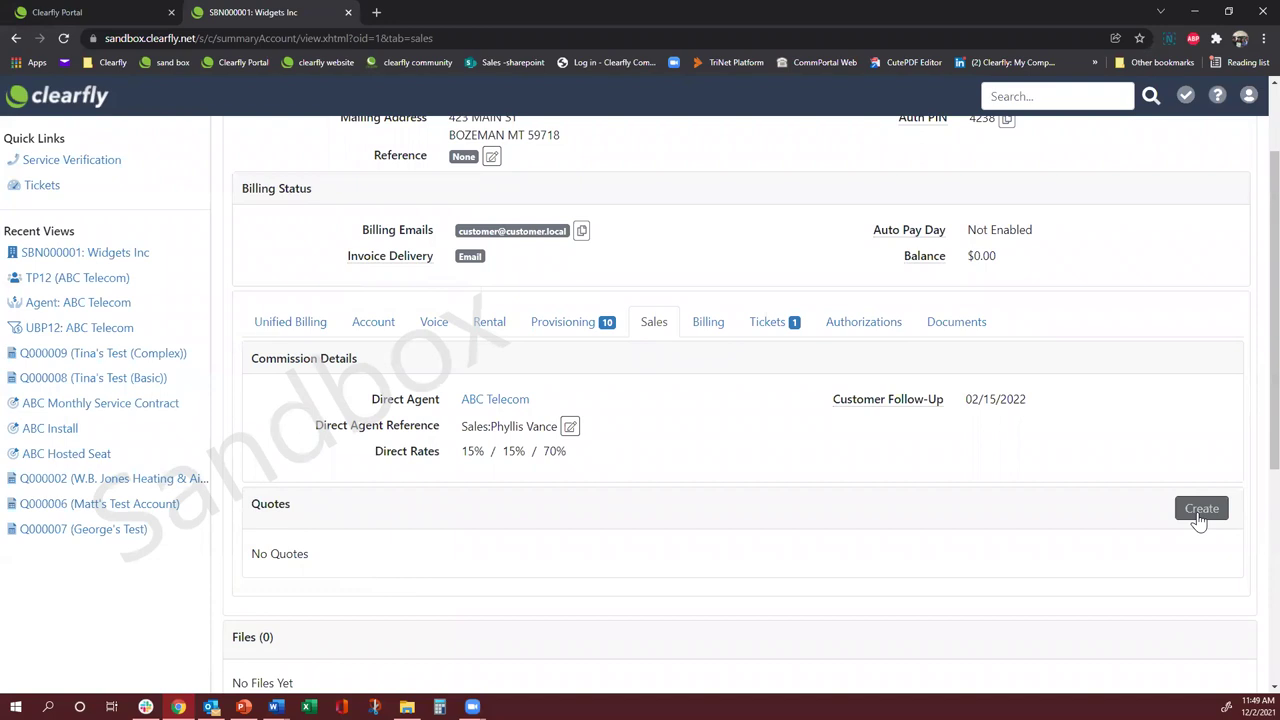
pyautogui.click(1200, 510)
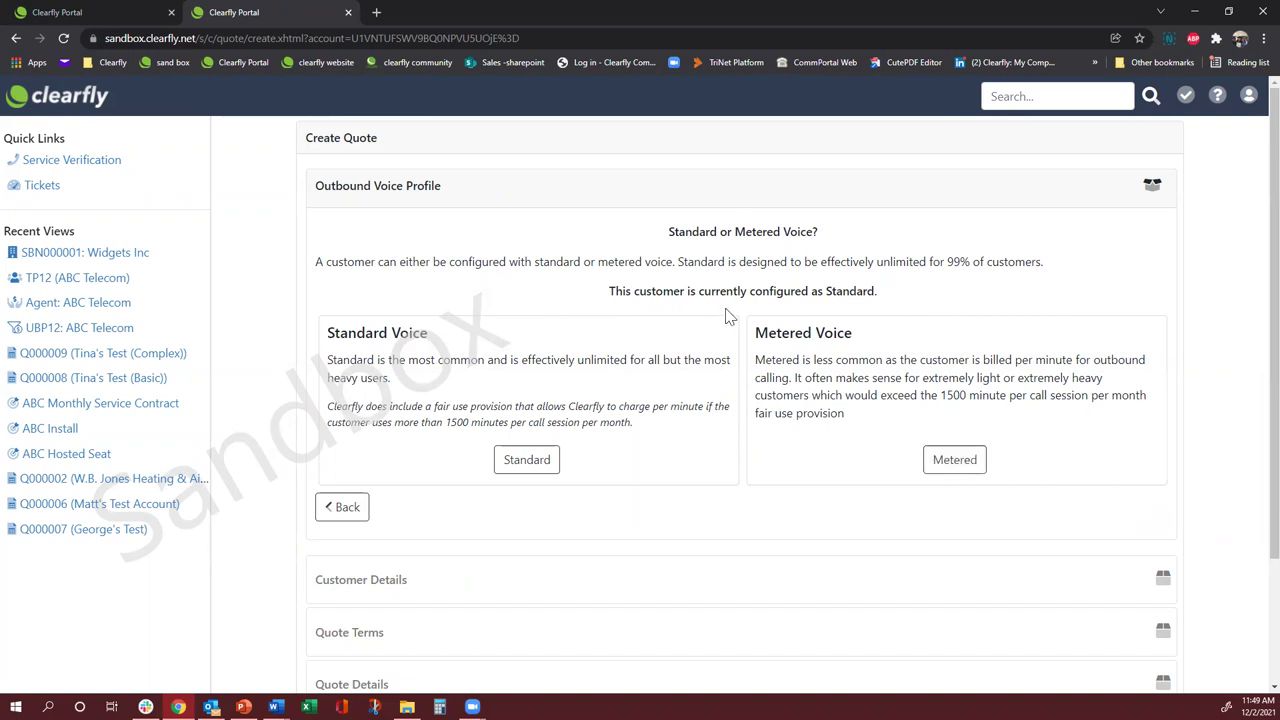
# Choose Standard voice and a Month To Month contract term.
pyautogui.click(526, 462)
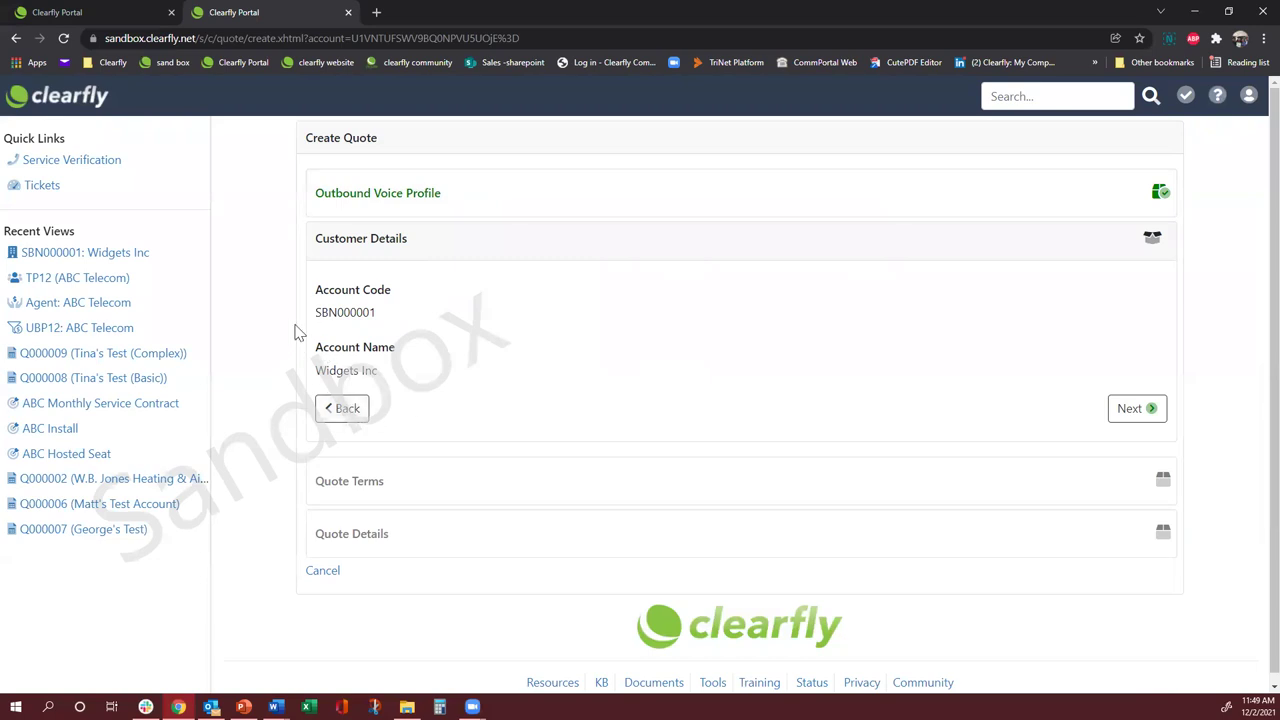
pyautogui.click(1124, 418)
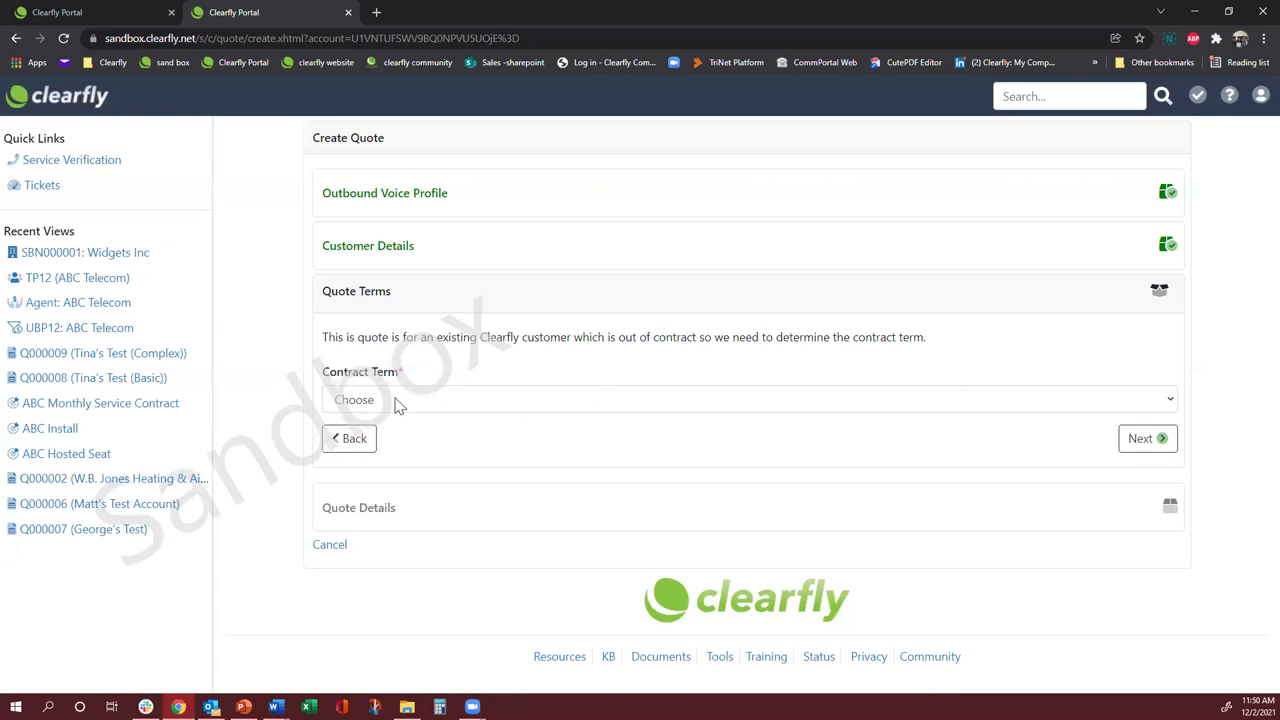
pyautogui.click(1173, 404)
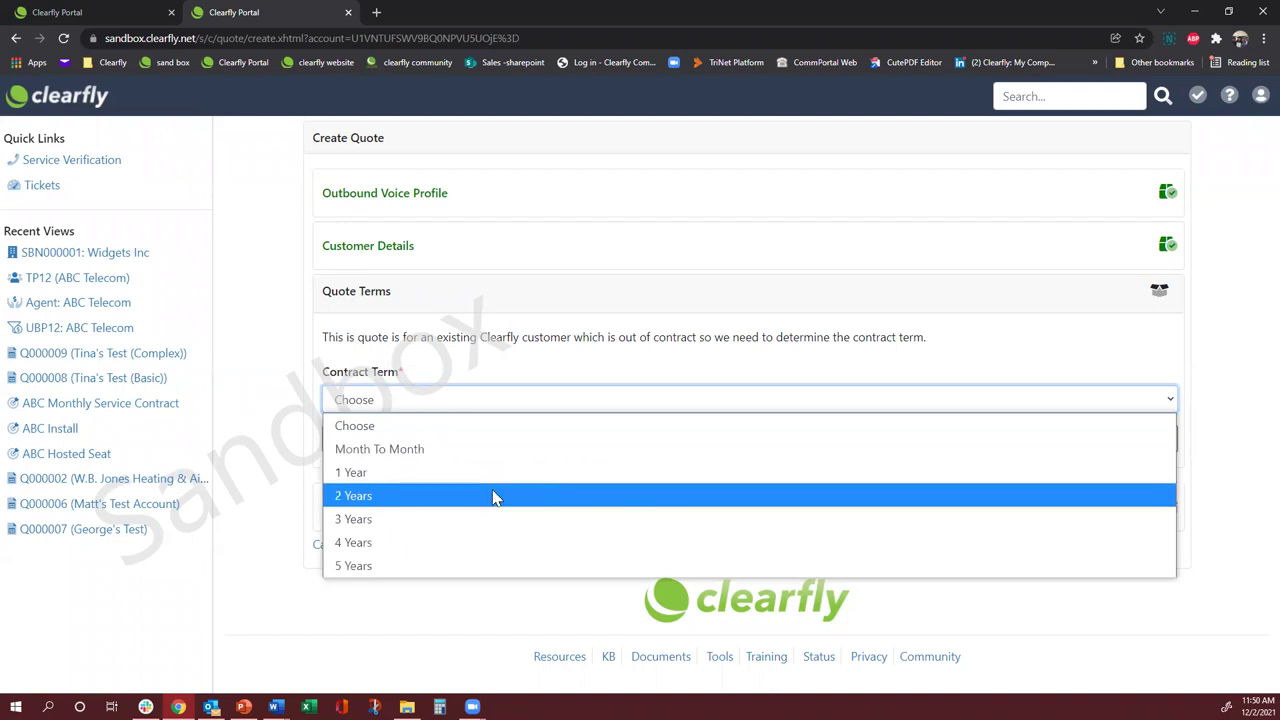
pyautogui.click(417, 453)
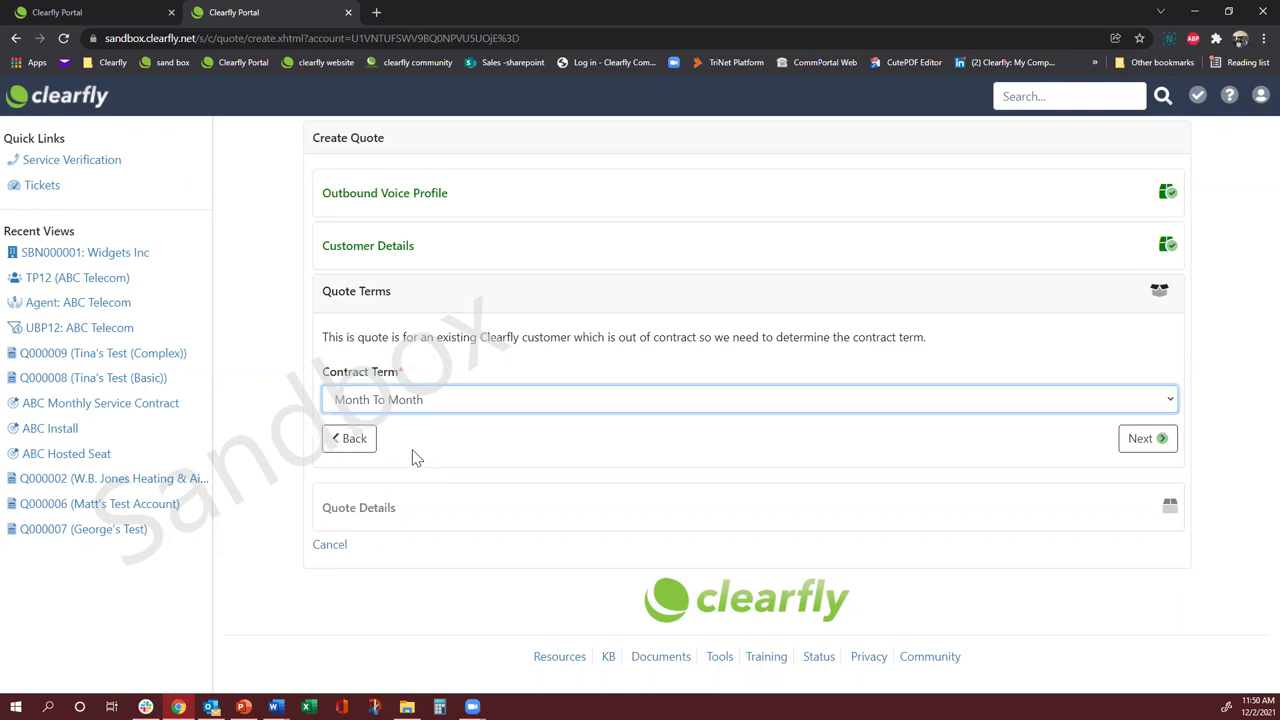
pyautogui.click(1145, 440)
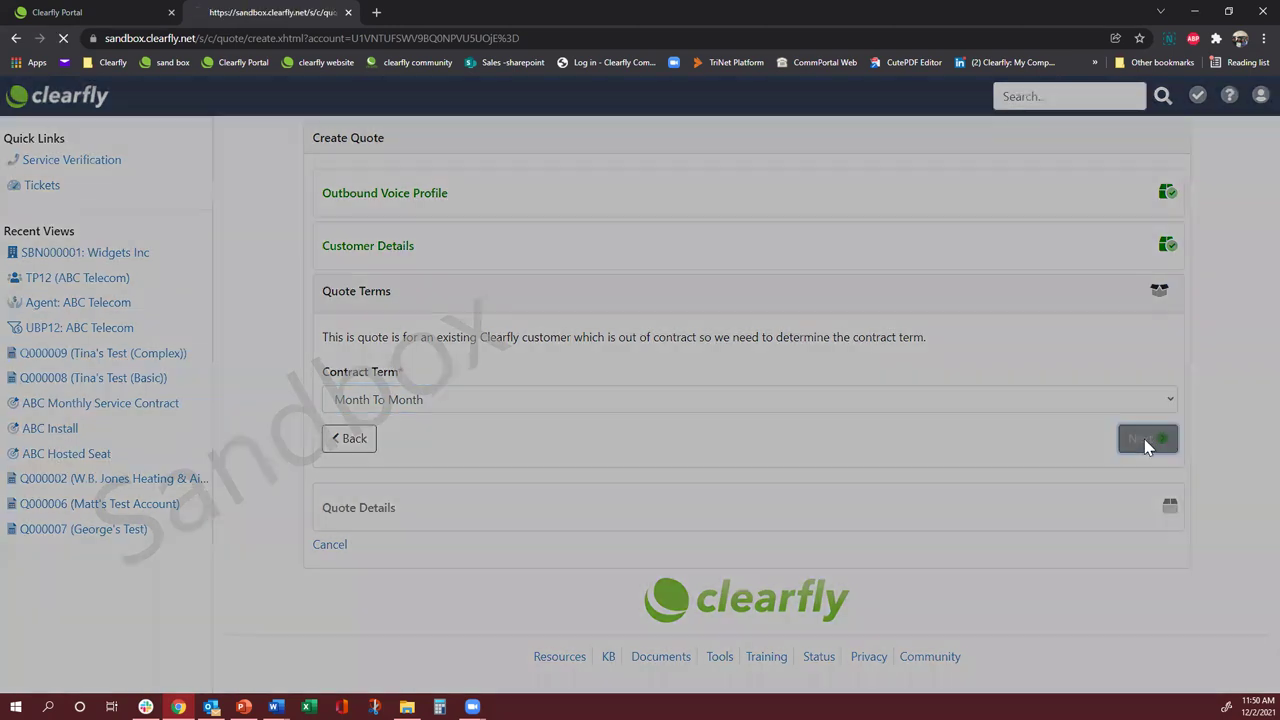
# Name the quote 'ADD' and create it.
pyautogui.scroll(-2, 700, 390)
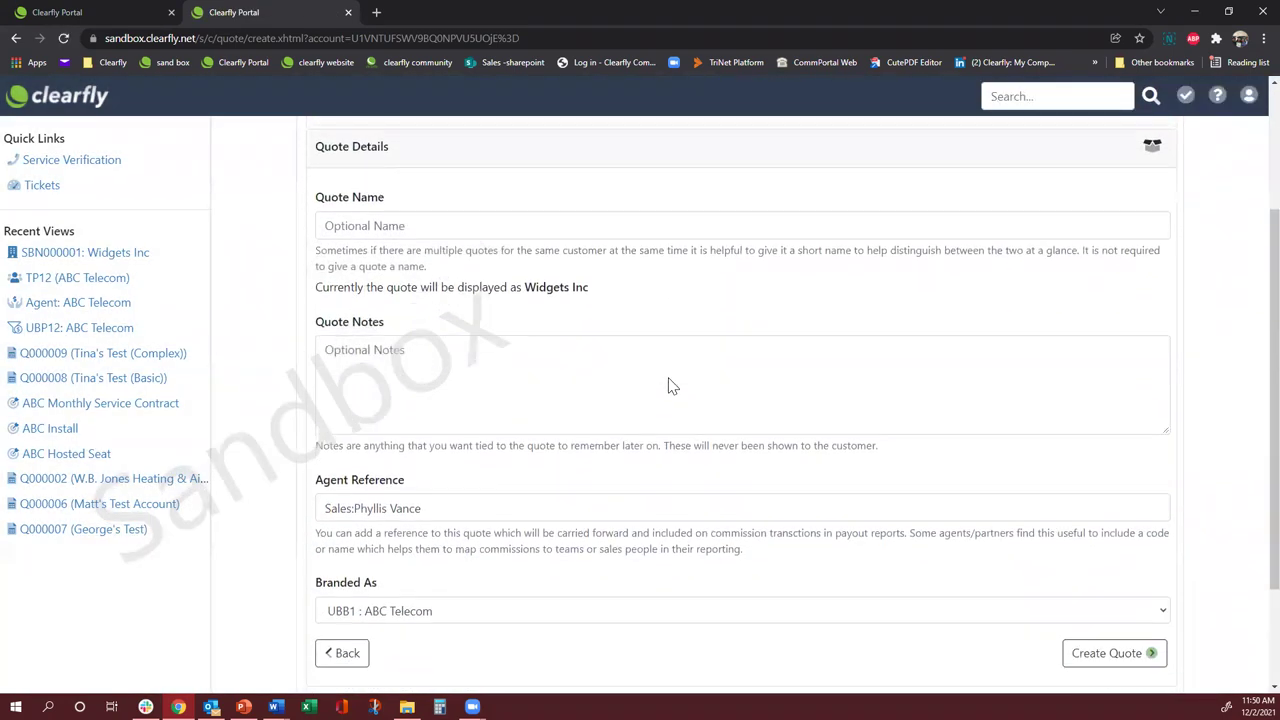
pyautogui.click(365, 226)
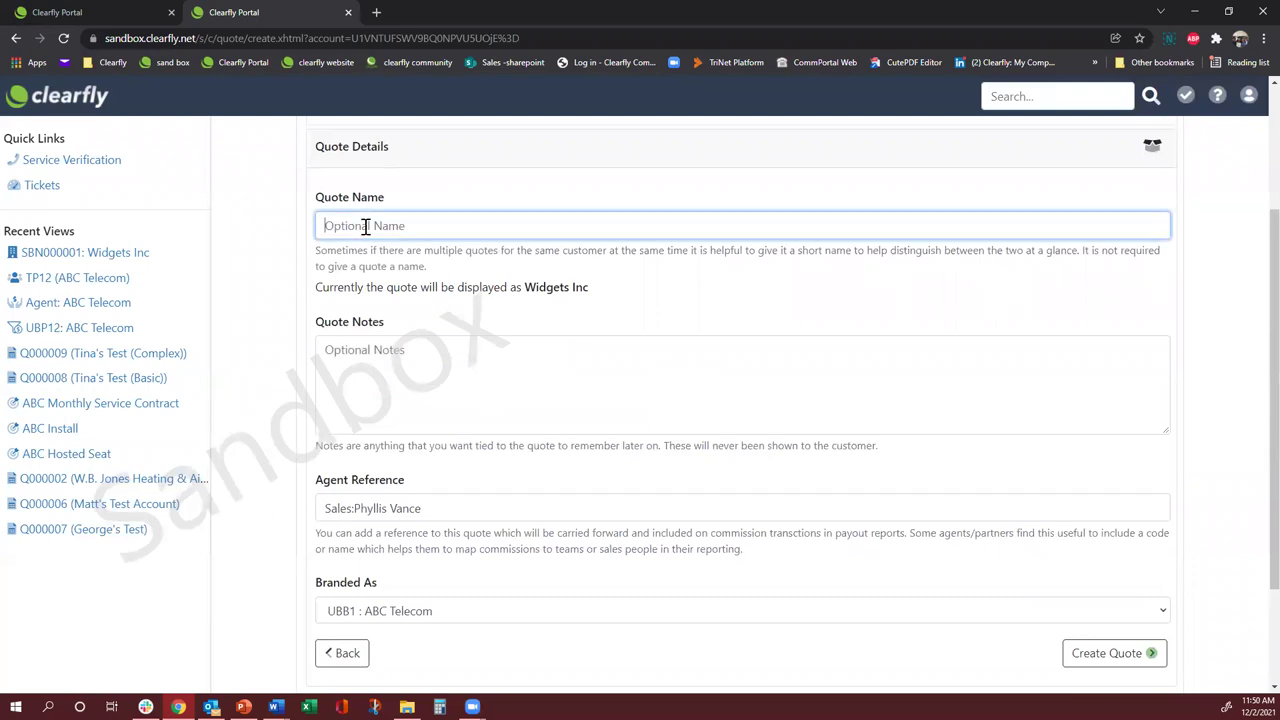
pyautogui.write('aDD')
pyautogui.click(334, 227)
pyautogui.write('A')
pyautogui.press('Left')
pyautogui.press('BackSpace')
pyautogui.scroll(-2, 686, 372)
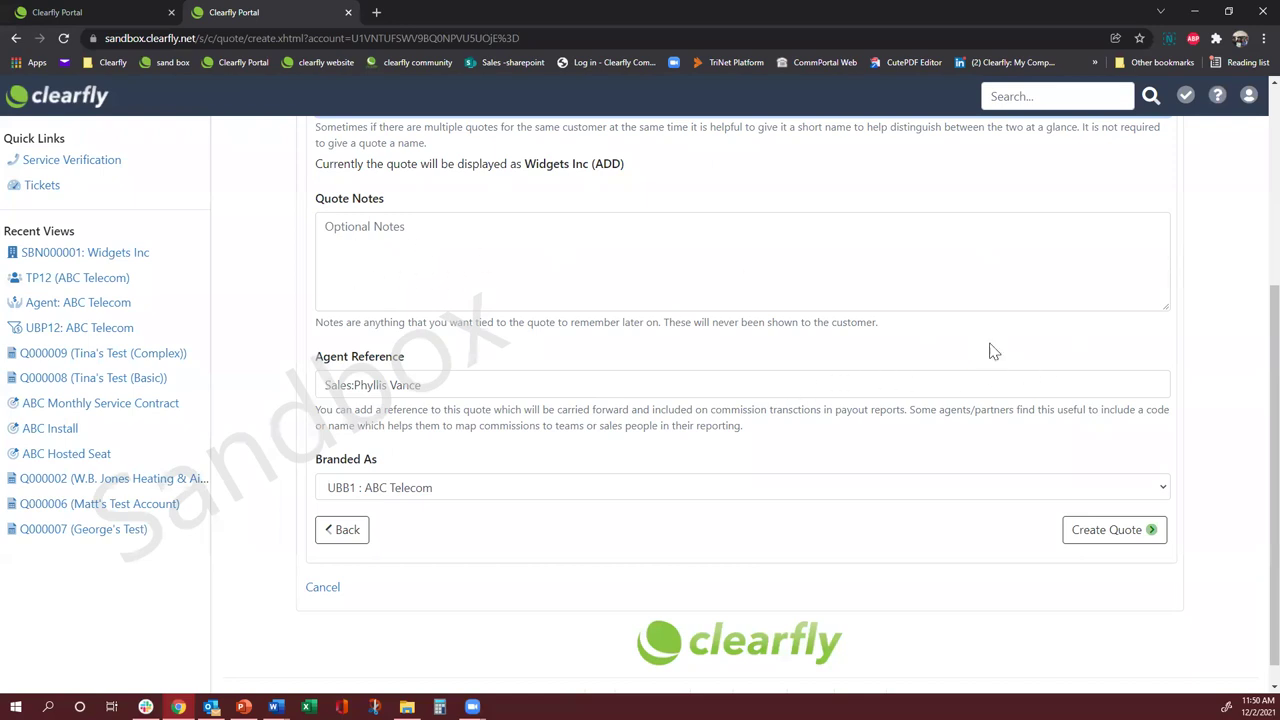
pyautogui.click(1131, 538)
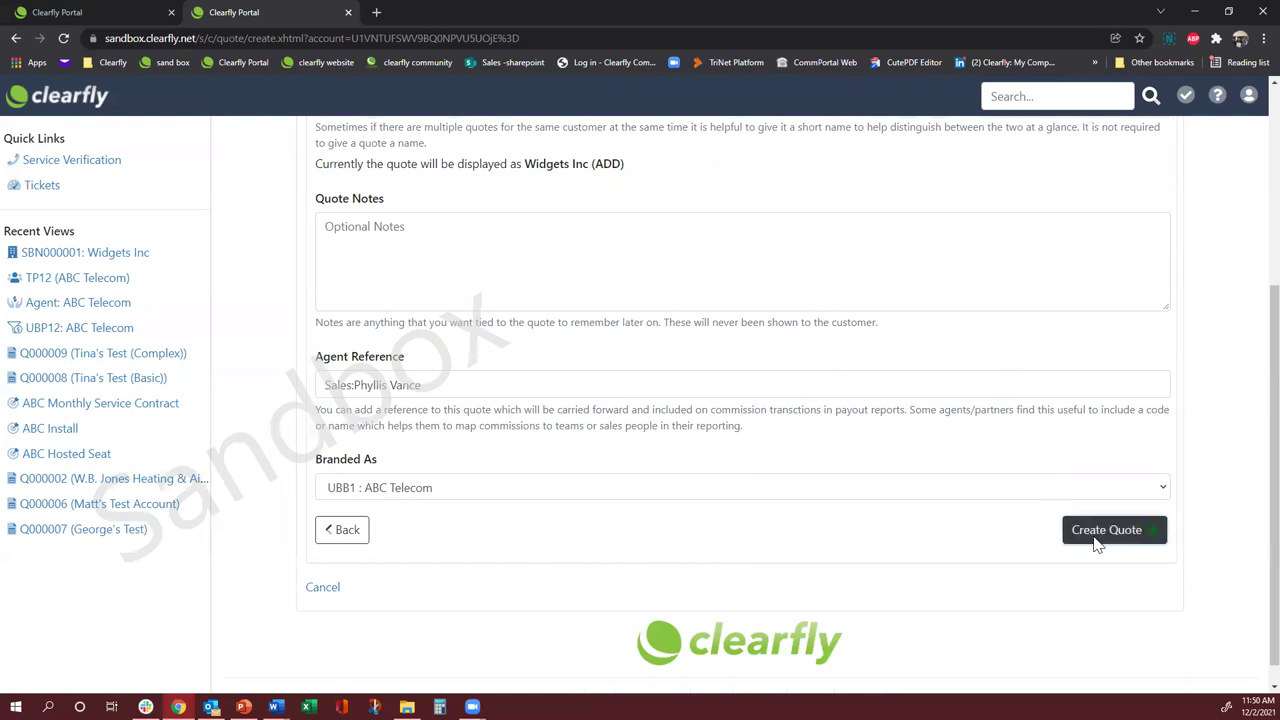
pyautogui.scroll(-2, 785, 410)
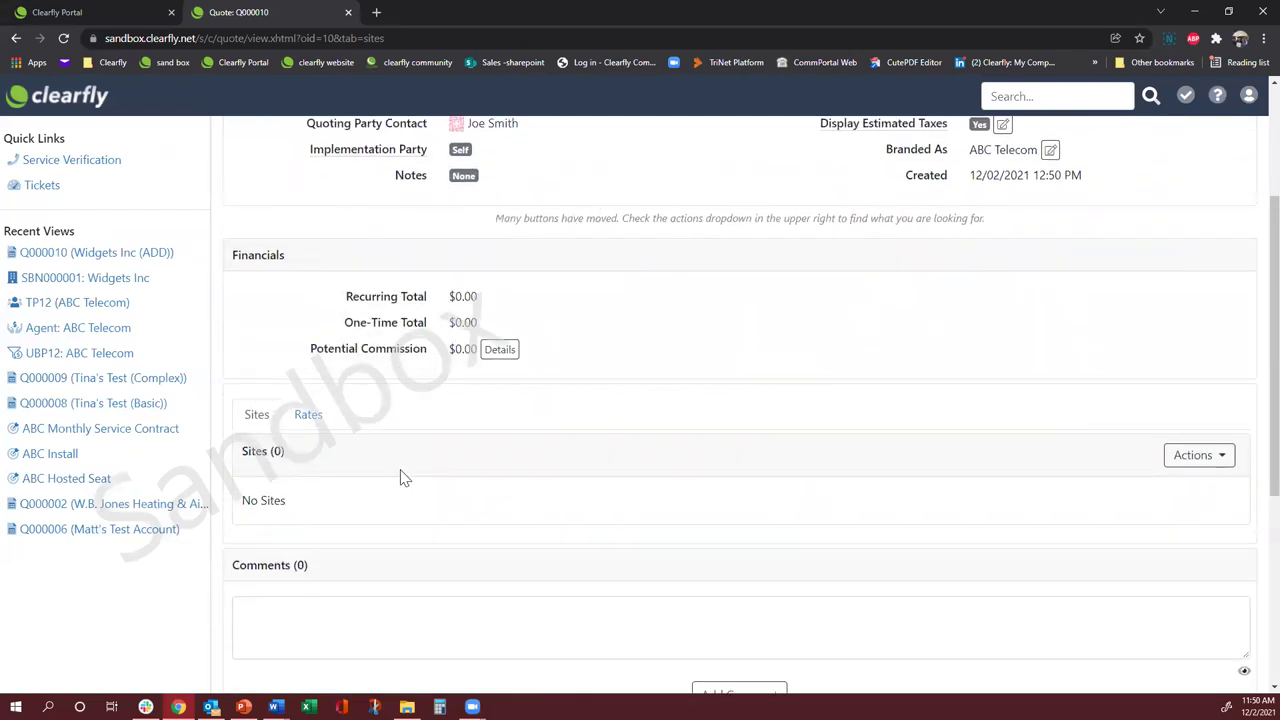
pyautogui.scroll(-1, 930, 388)
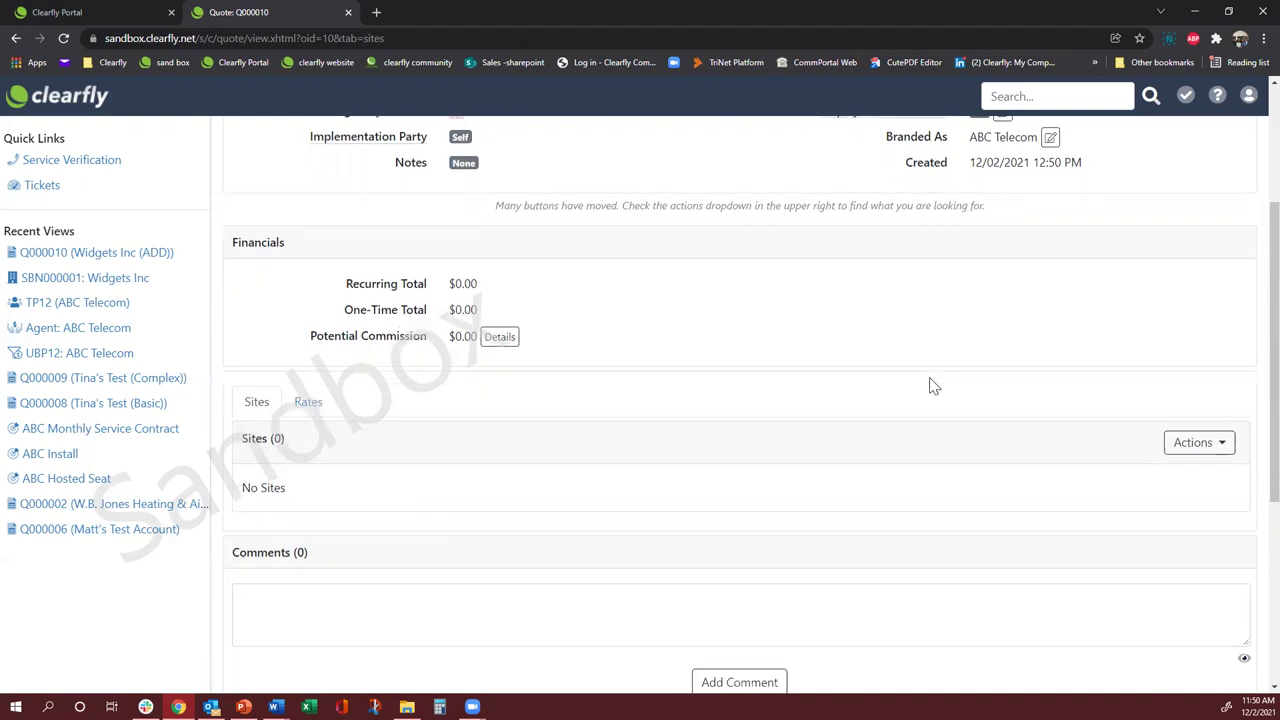
pyautogui.click(1189, 388)
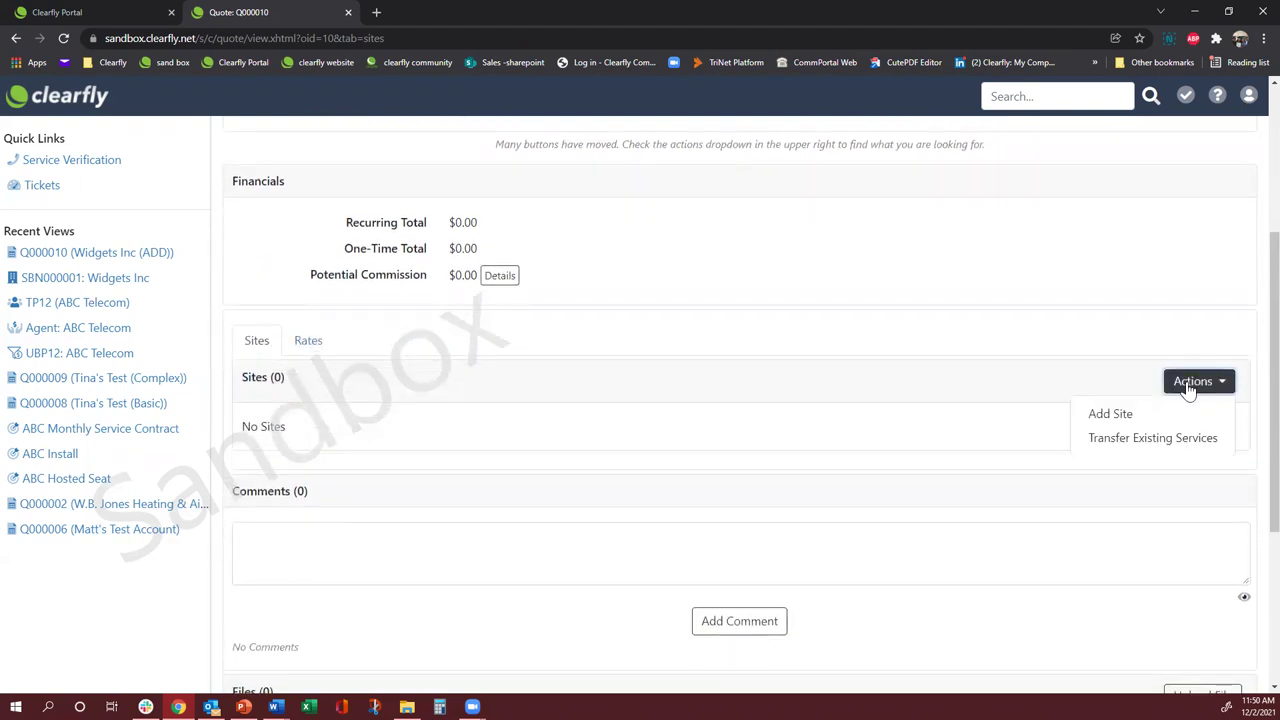
pyautogui.click(1112, 416)
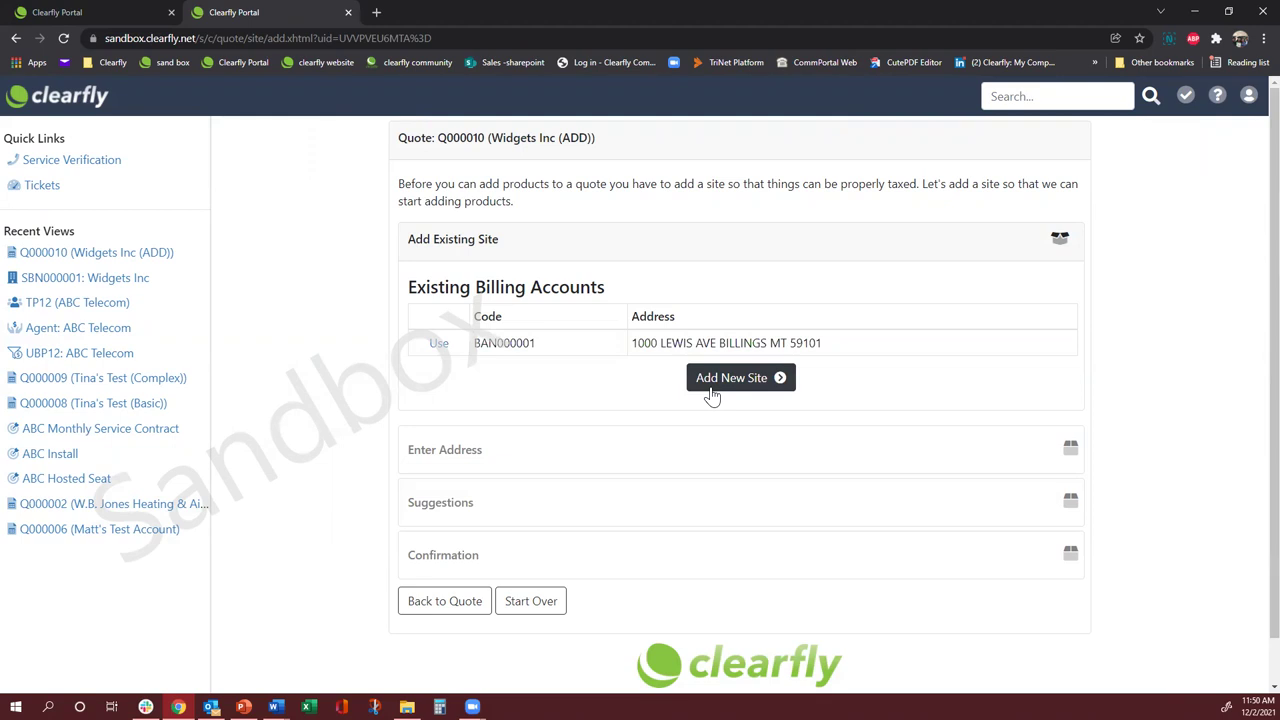
pyautogui.click(438, 345)
# Open the Manage Site page for the Billings site.
pyautogui.scroll(-3, 651, 400)
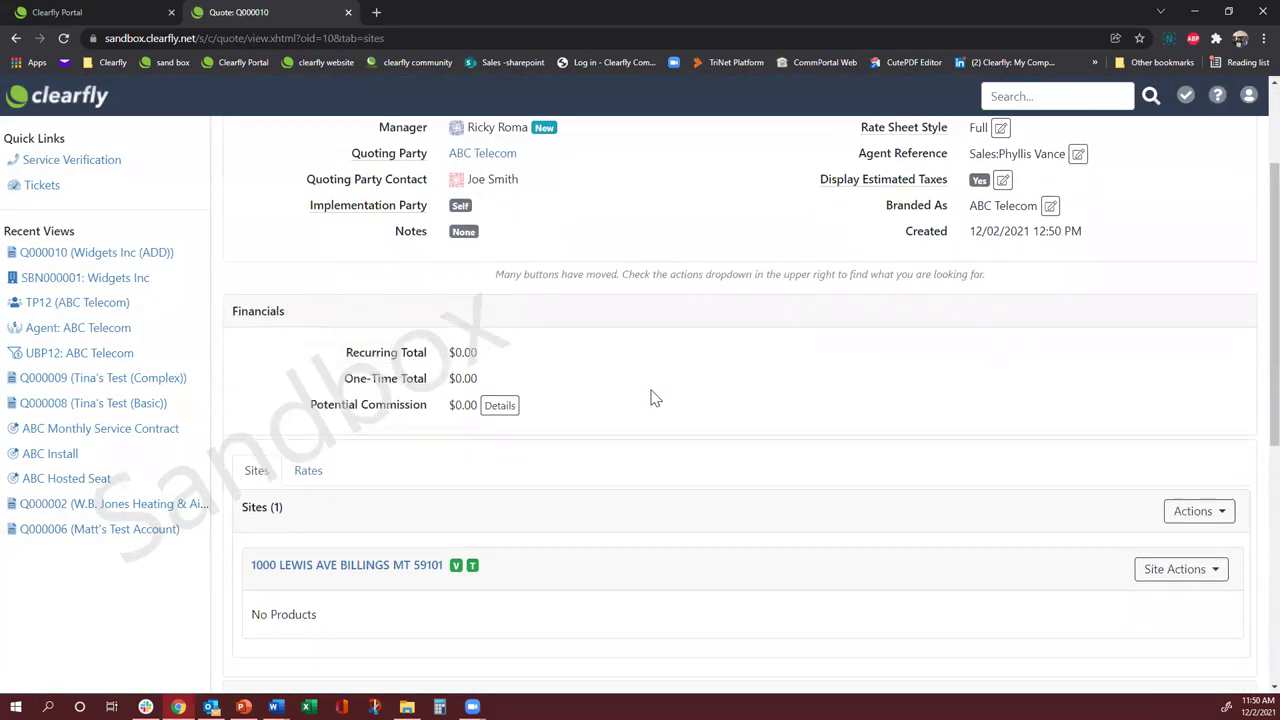
pyautogui.scroll(-2, 651, 397)
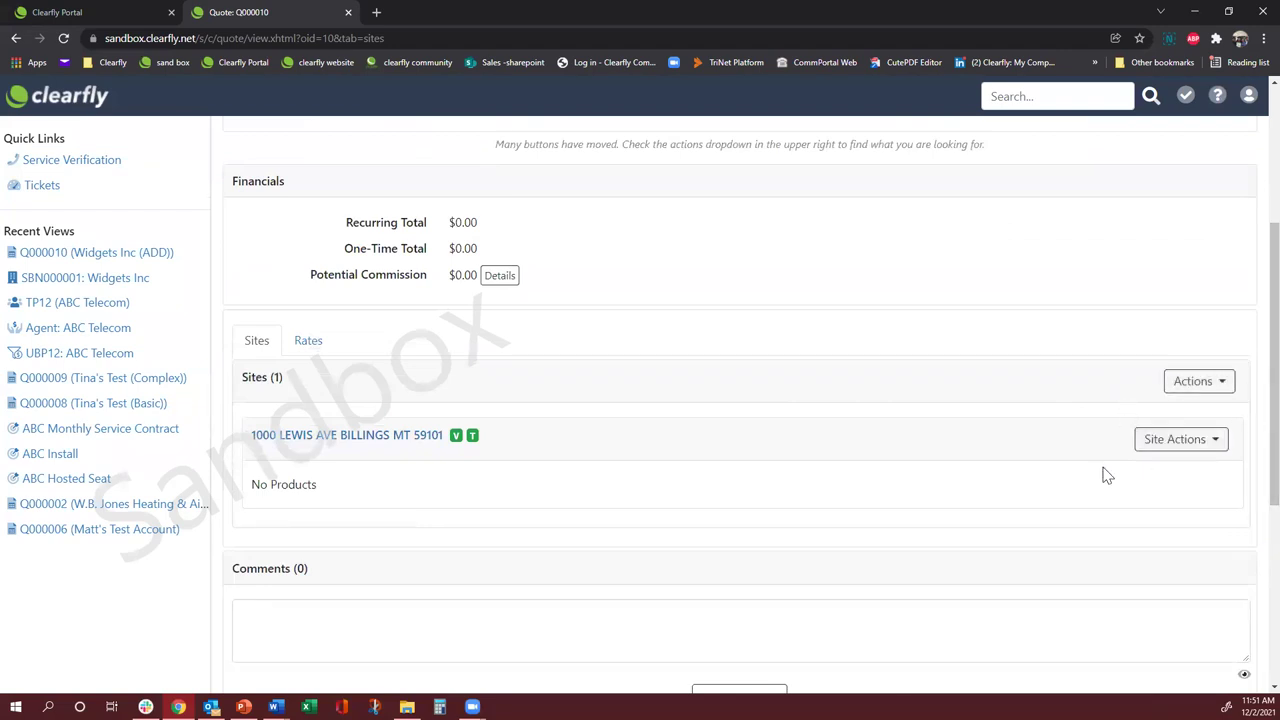
pyautogui.click(1170, 452)
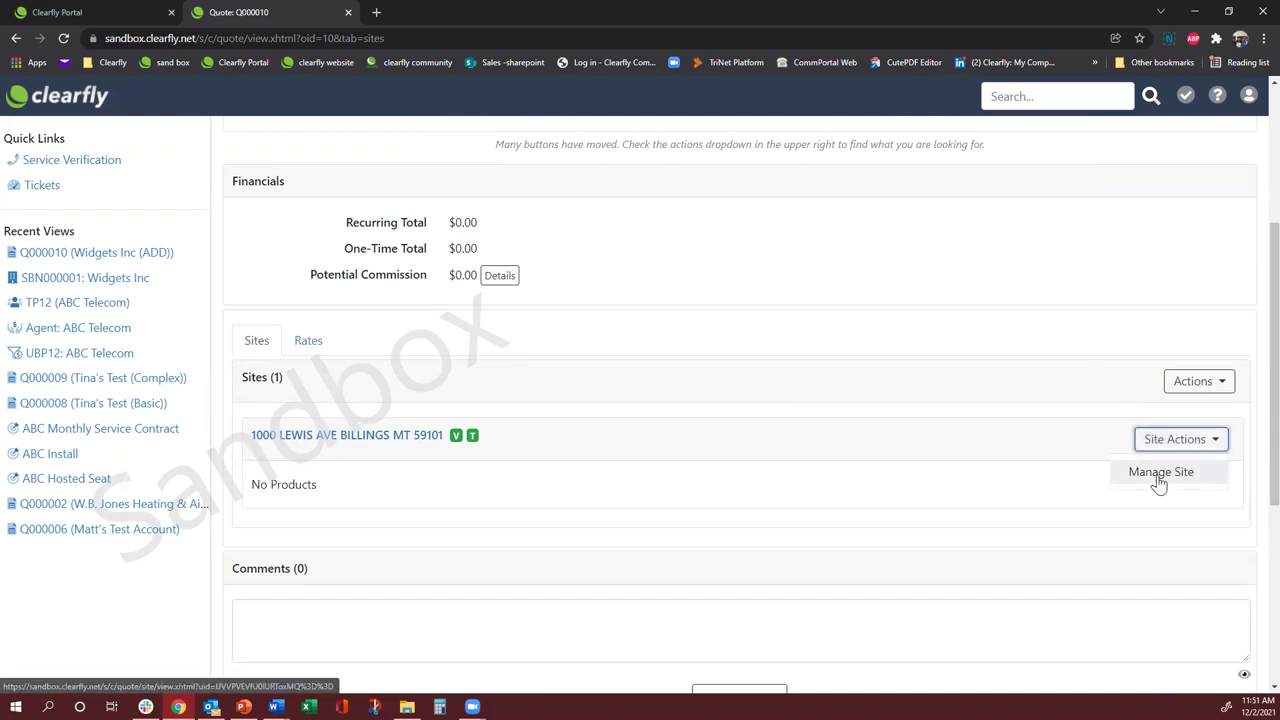
pyautogui.click(1158, 479)
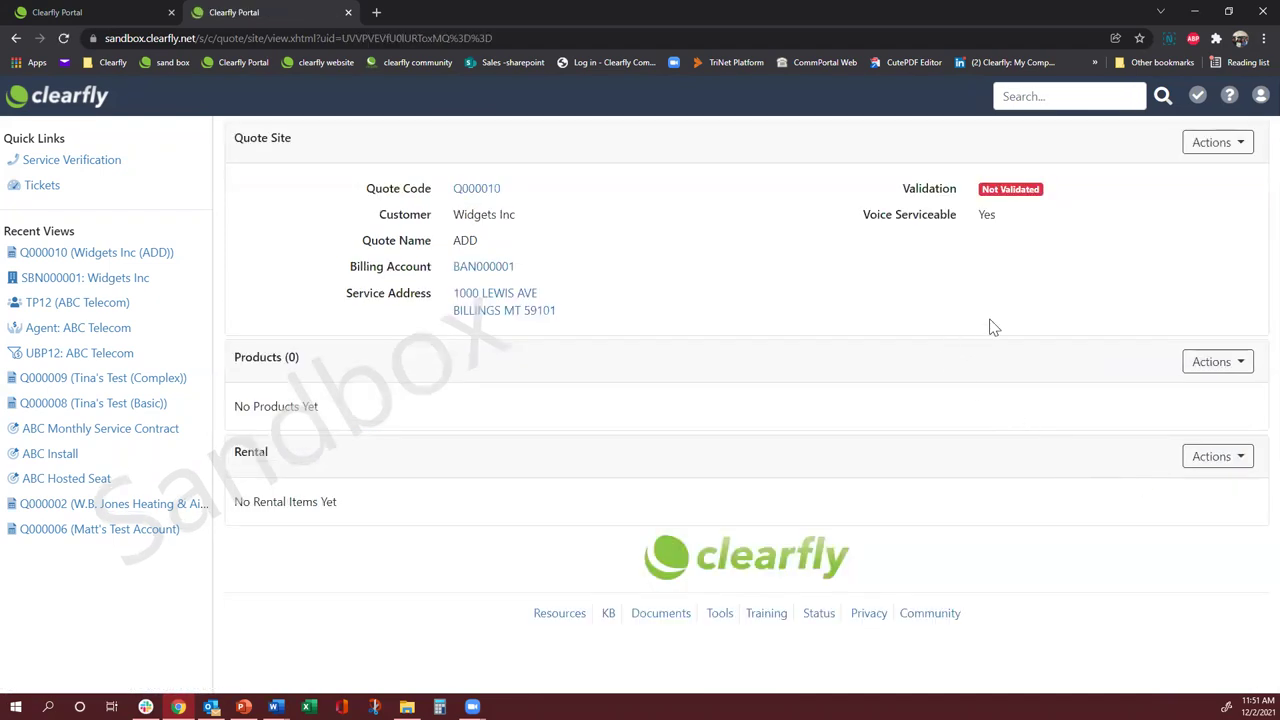
# Add two cFax 750 to the Billings site's products.
pyautogui.click(1208, 363)
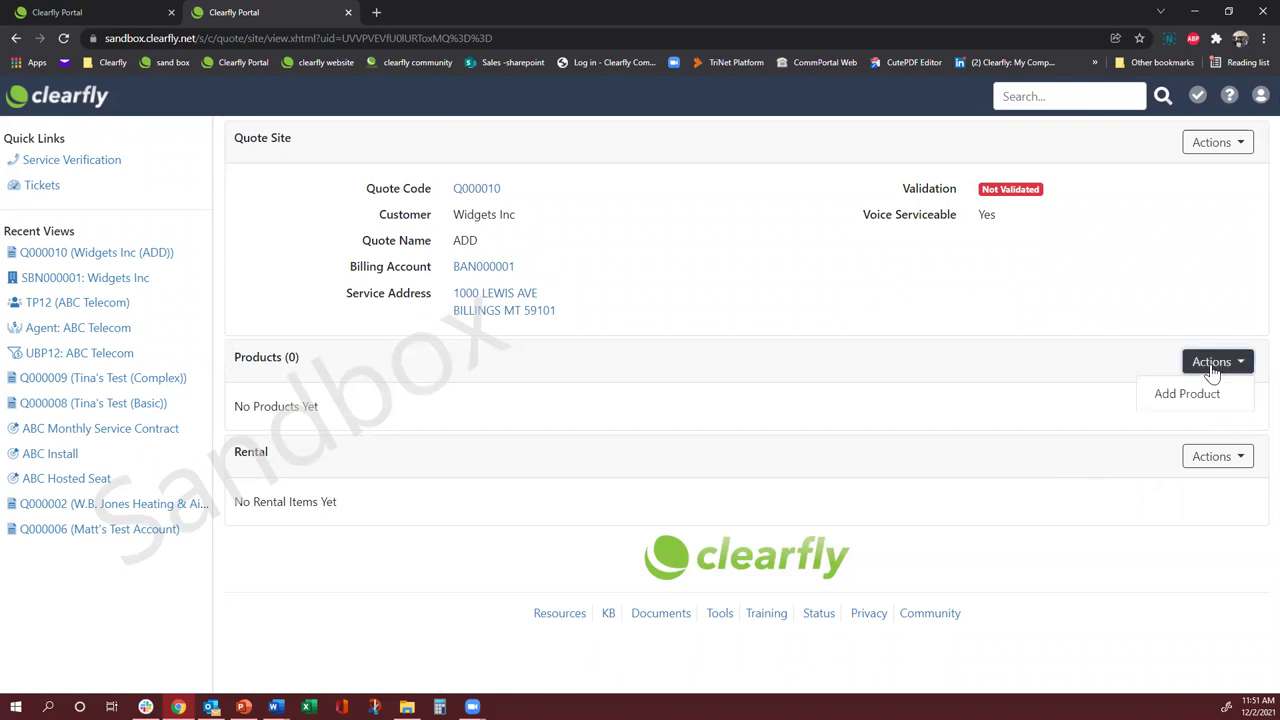
pyautogui.click(1206, 401)
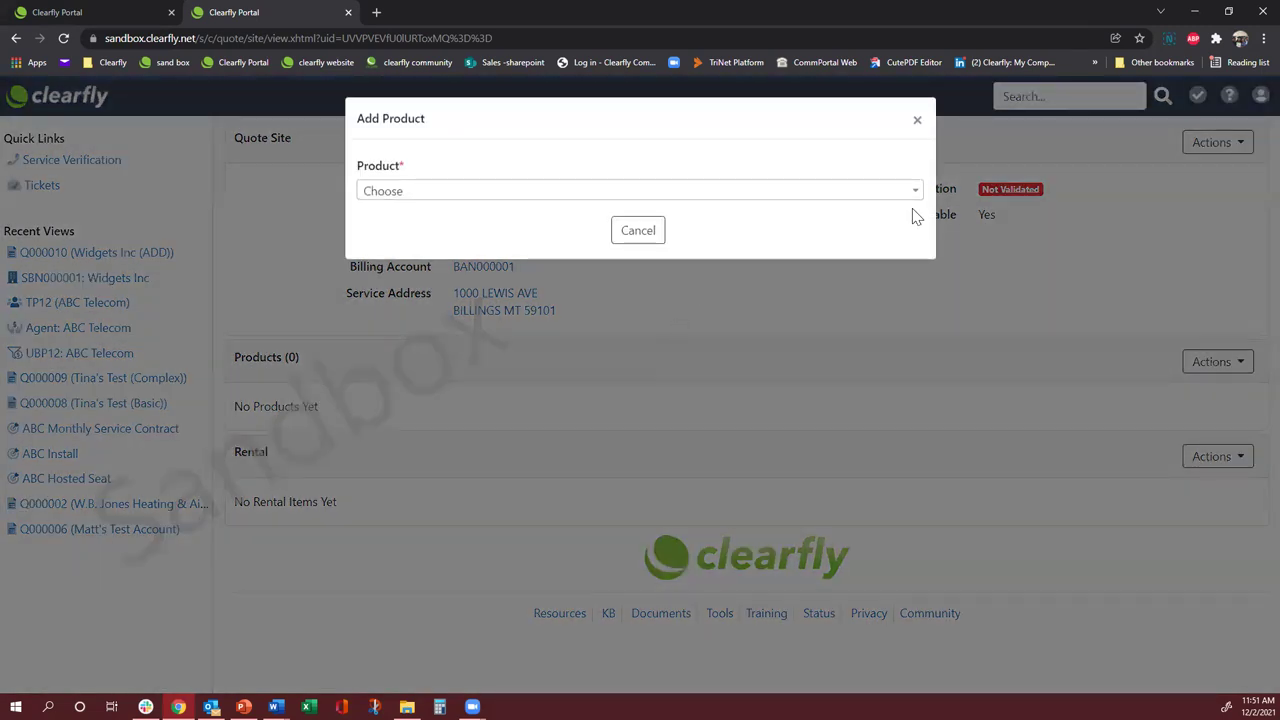
pyautogui.click(914, 192)
pyautogui.scroll(-6, 528, 314)
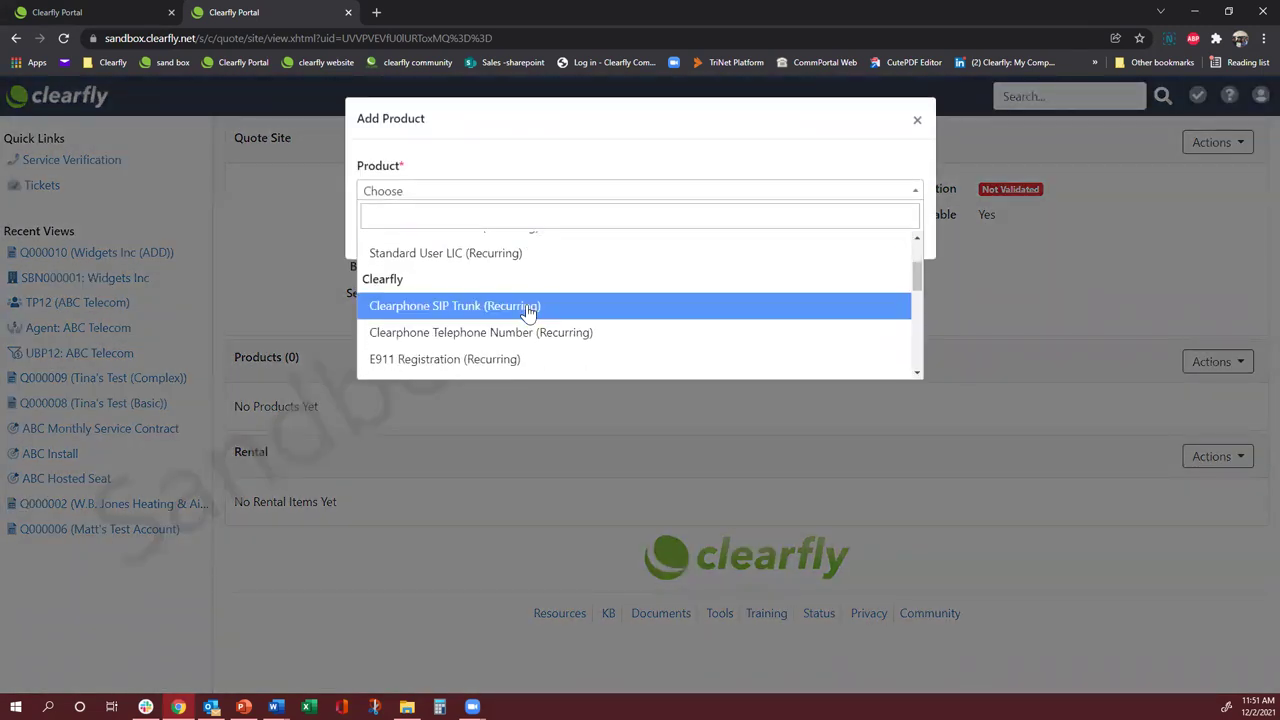
pyautogui.scroll(-2, 528, 314)
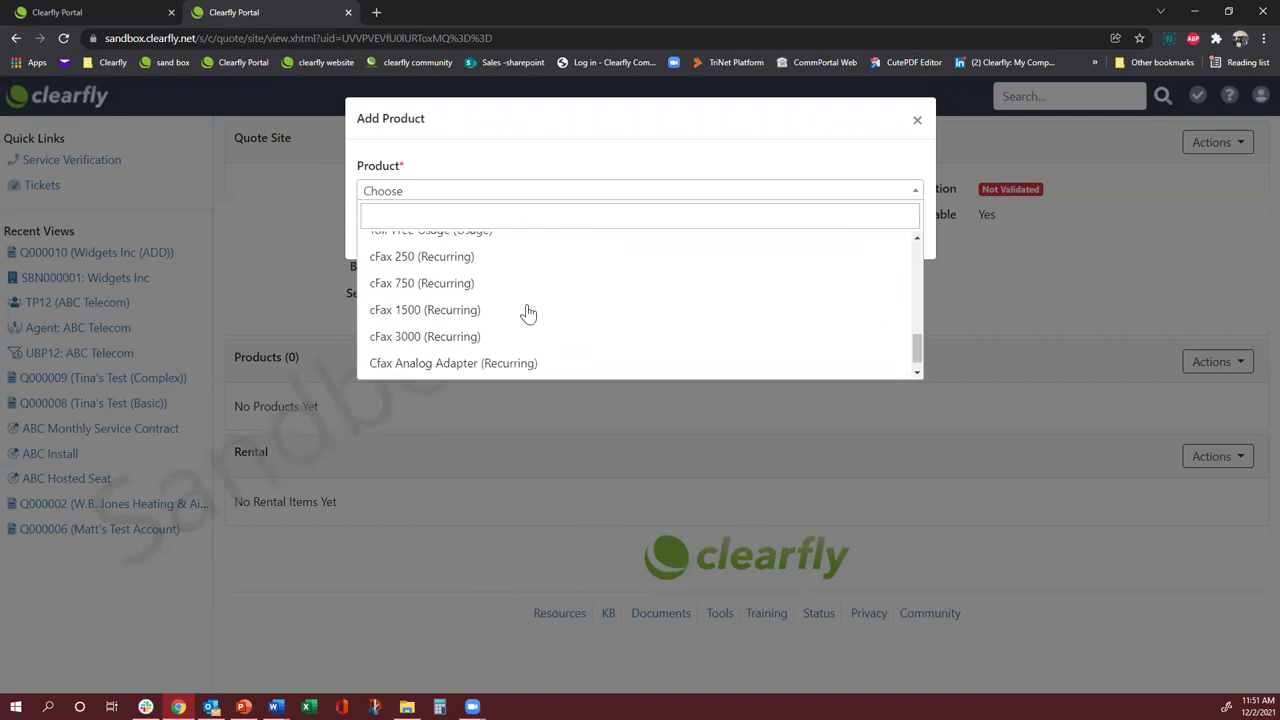
pyautogui.click(409, 283)
pyautogui.click(379, 252)
pyautogui.write('2')
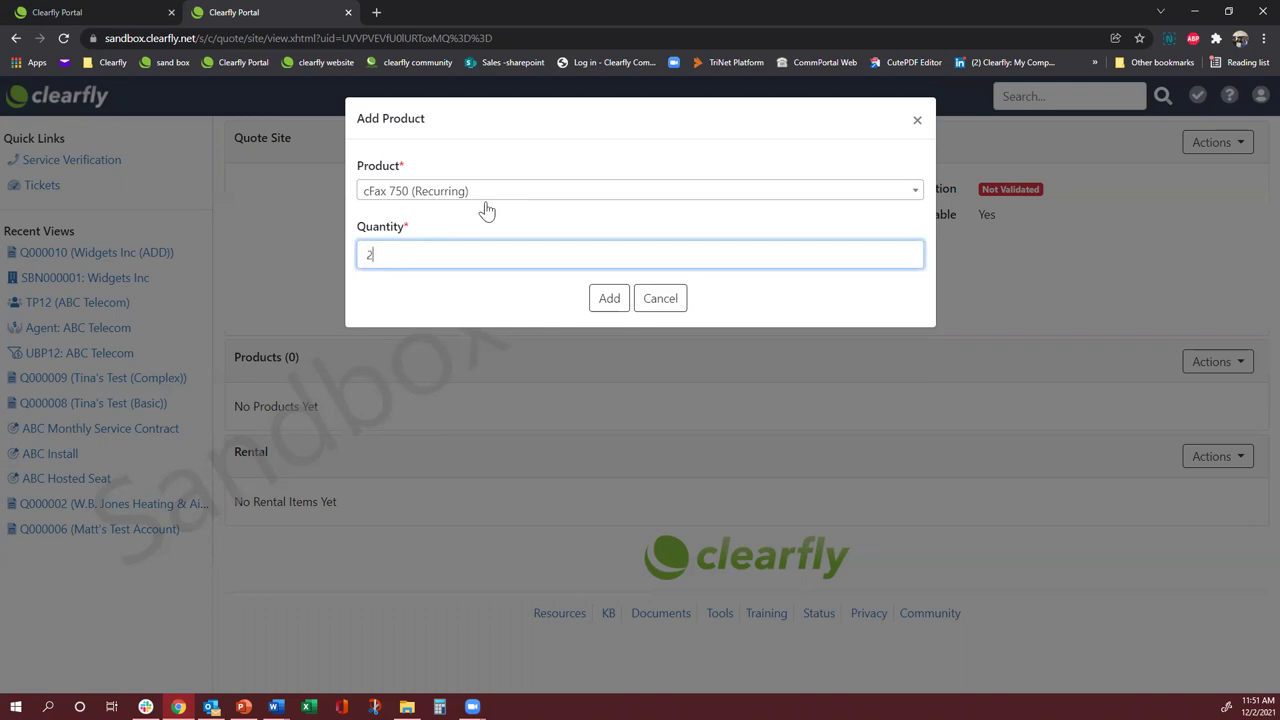
pyautogui.click(607, 300)
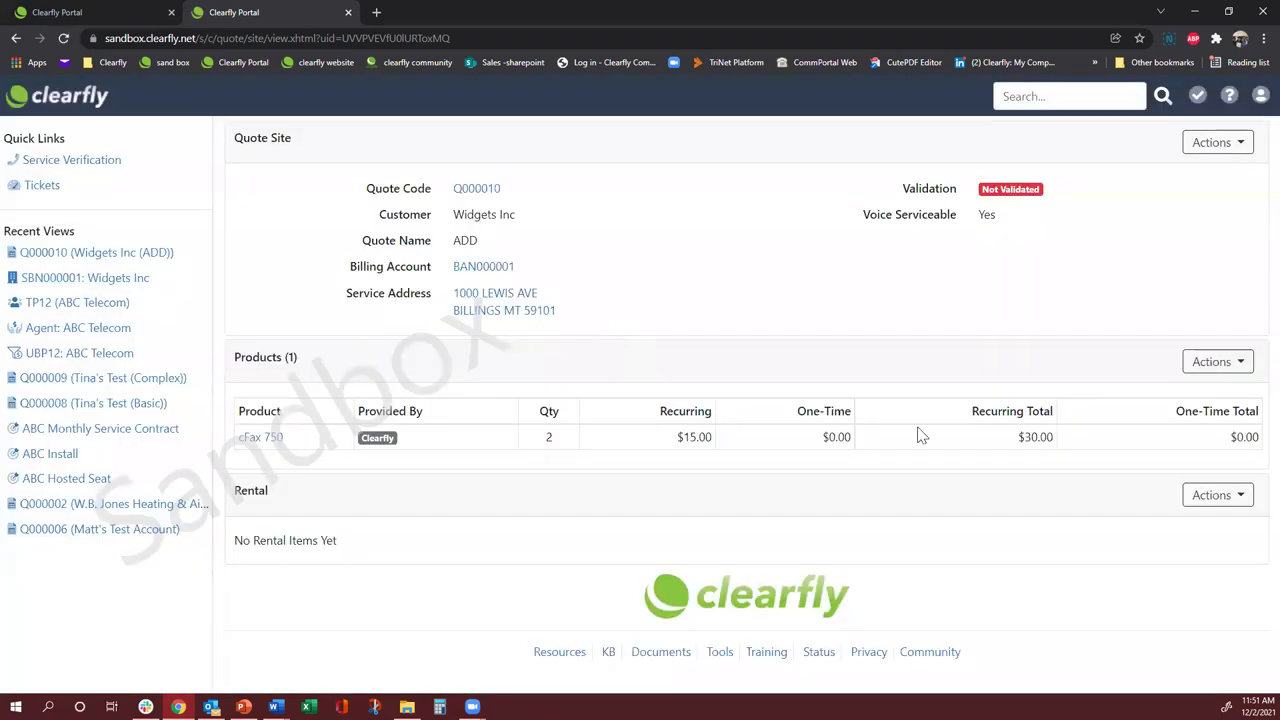
# Add one Cfax Analog Adapter to the site, bringing the recurring total to $40.00.
pyautogui.click(1210, 364)
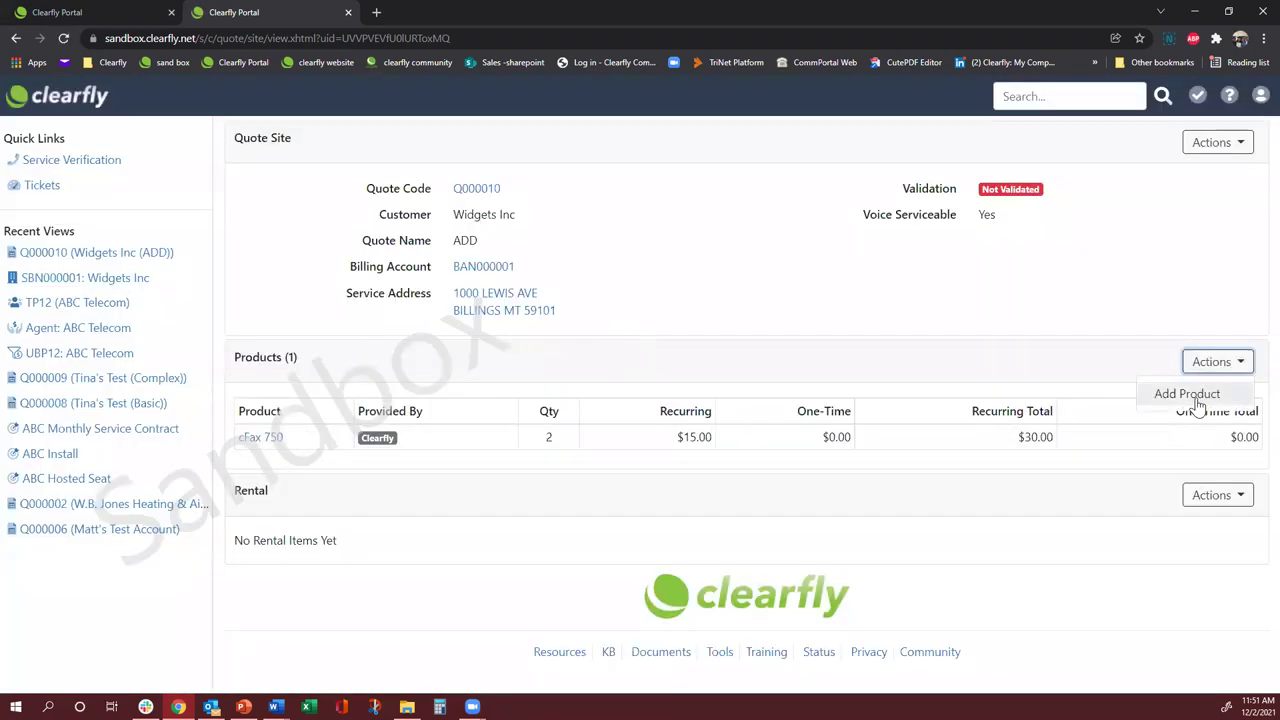
pyautogui.click(1190, 395)
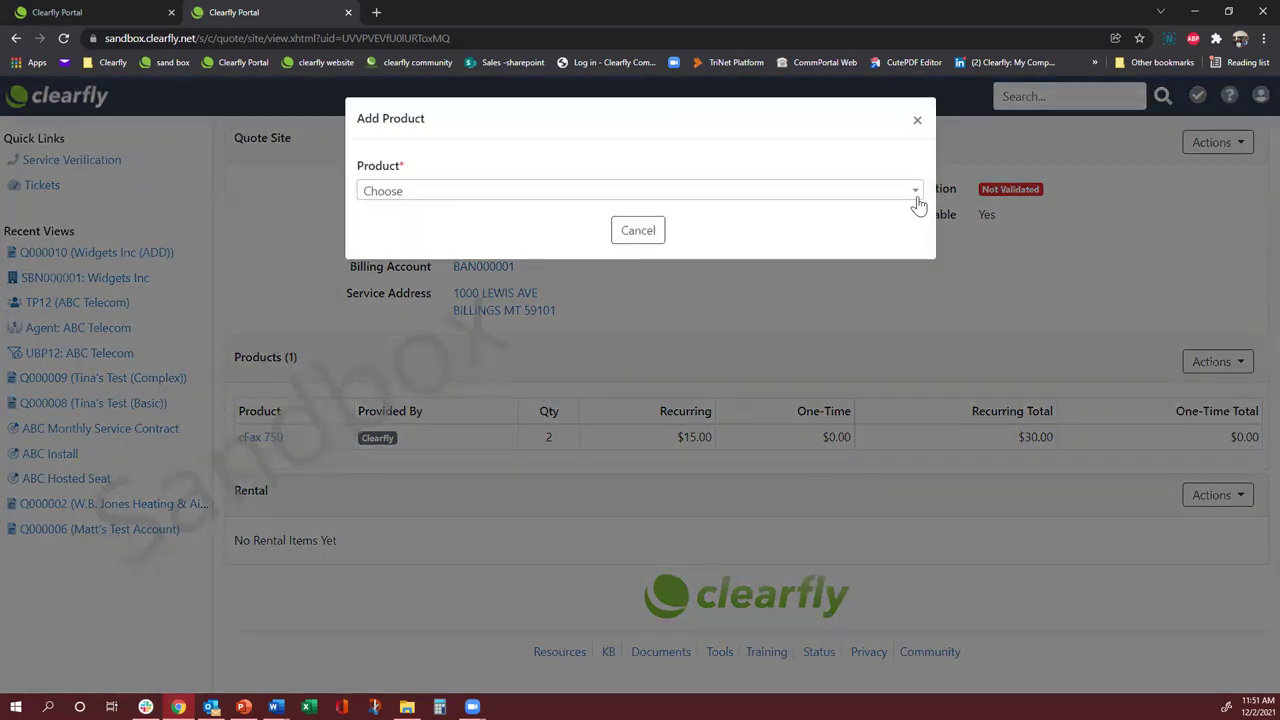
pyautogui.click(915, 192)
pyautogui.scroll(-10, 731, 252)
pyautogui.scroll(-3, 731, 252)
pyautogui.click(513, 343)
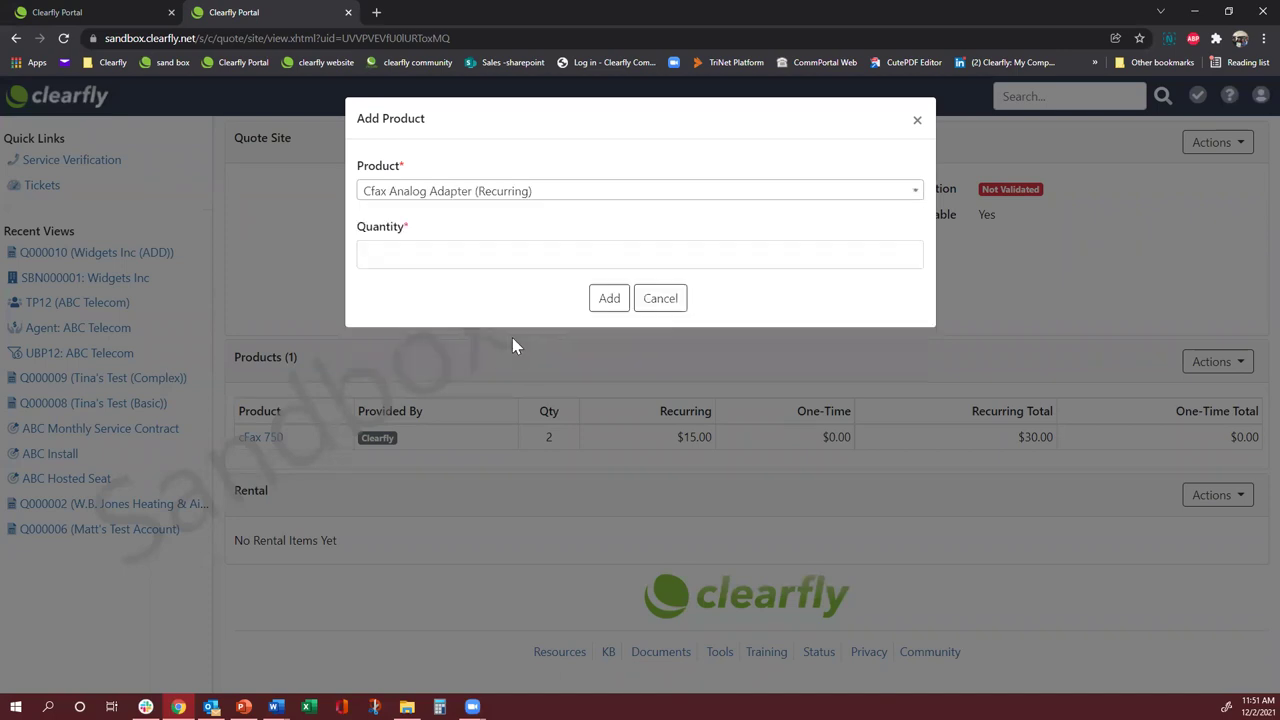
pyautogui.click(388, 252)
pyautogui.write('1')
pyautogui.click(600, 306)
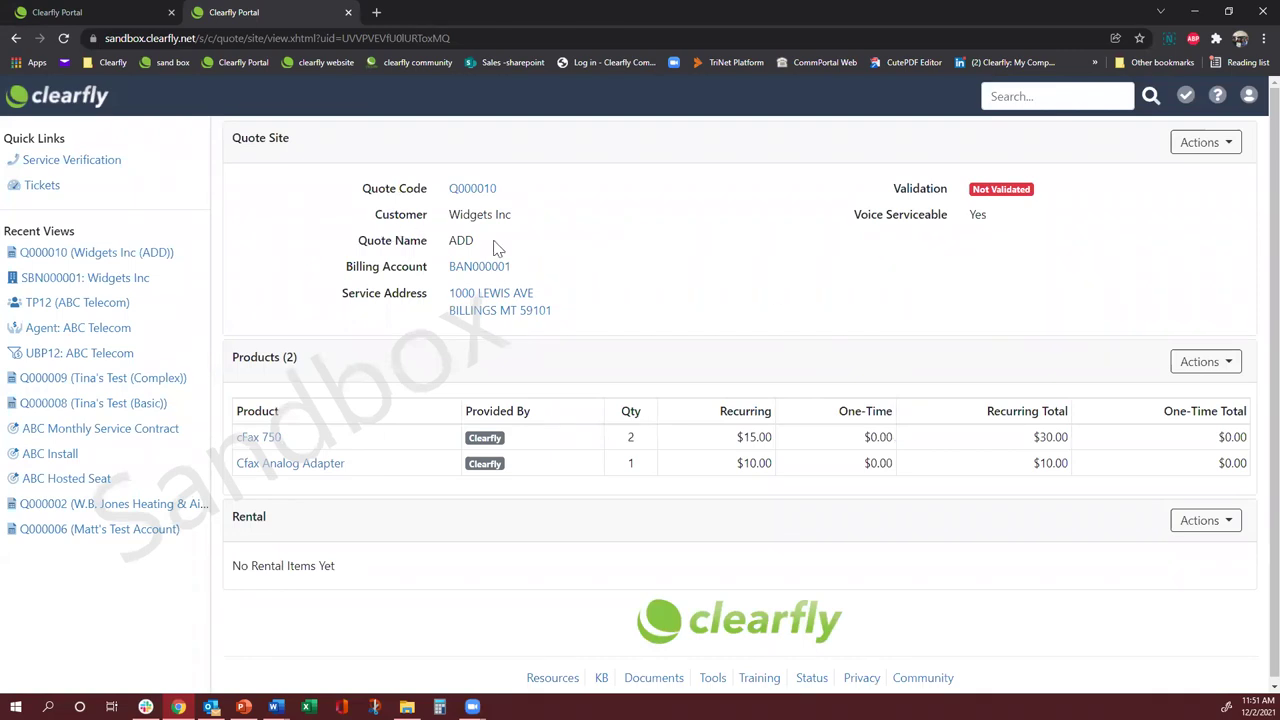
pyautogui.click(472, 192)
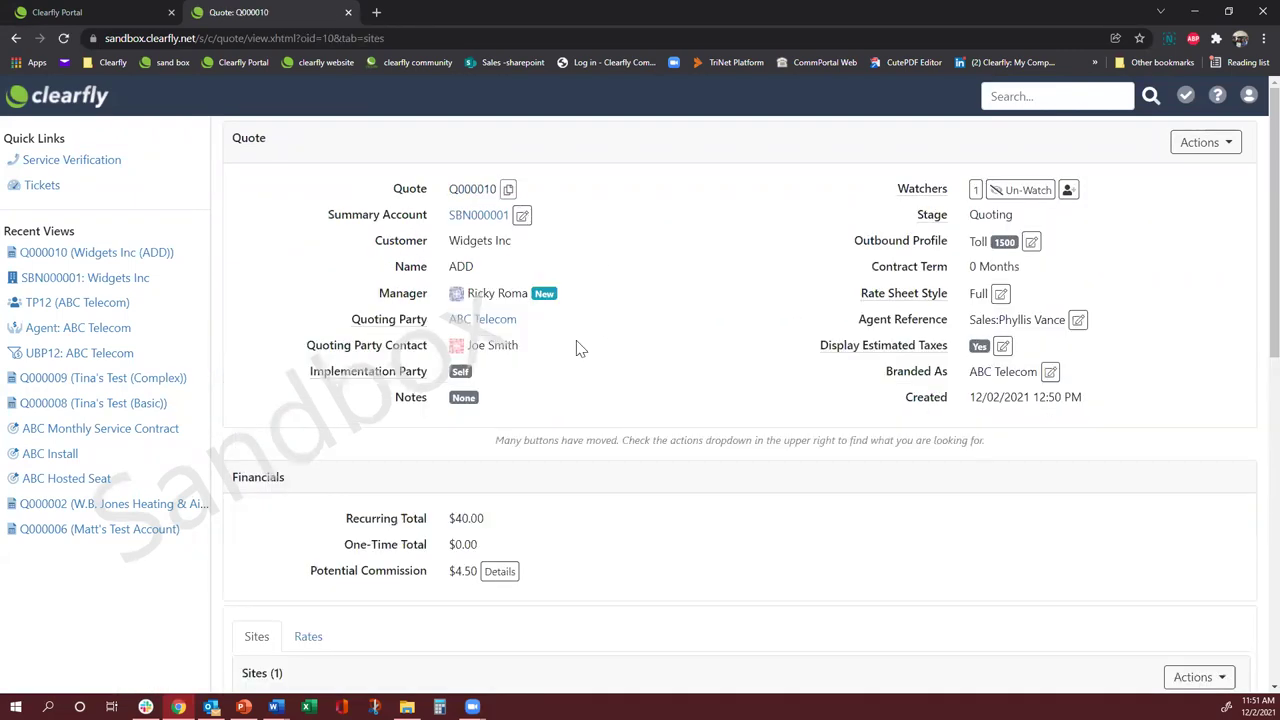
# Move quote Q000010 to Available and confirm.
pyautogui.scroll(-1, 580, 347)
pyautogui.scroll(-3, 583, 347)
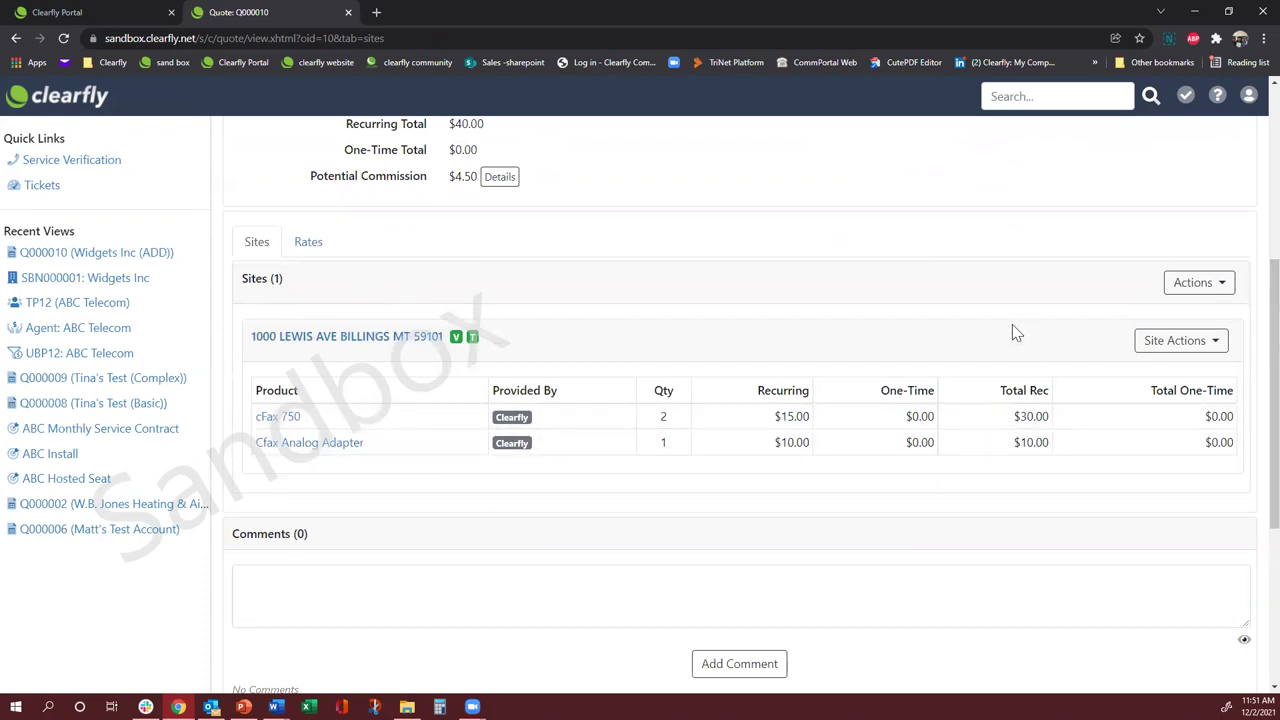
pyautogui.scroll(4, 1012, 332)
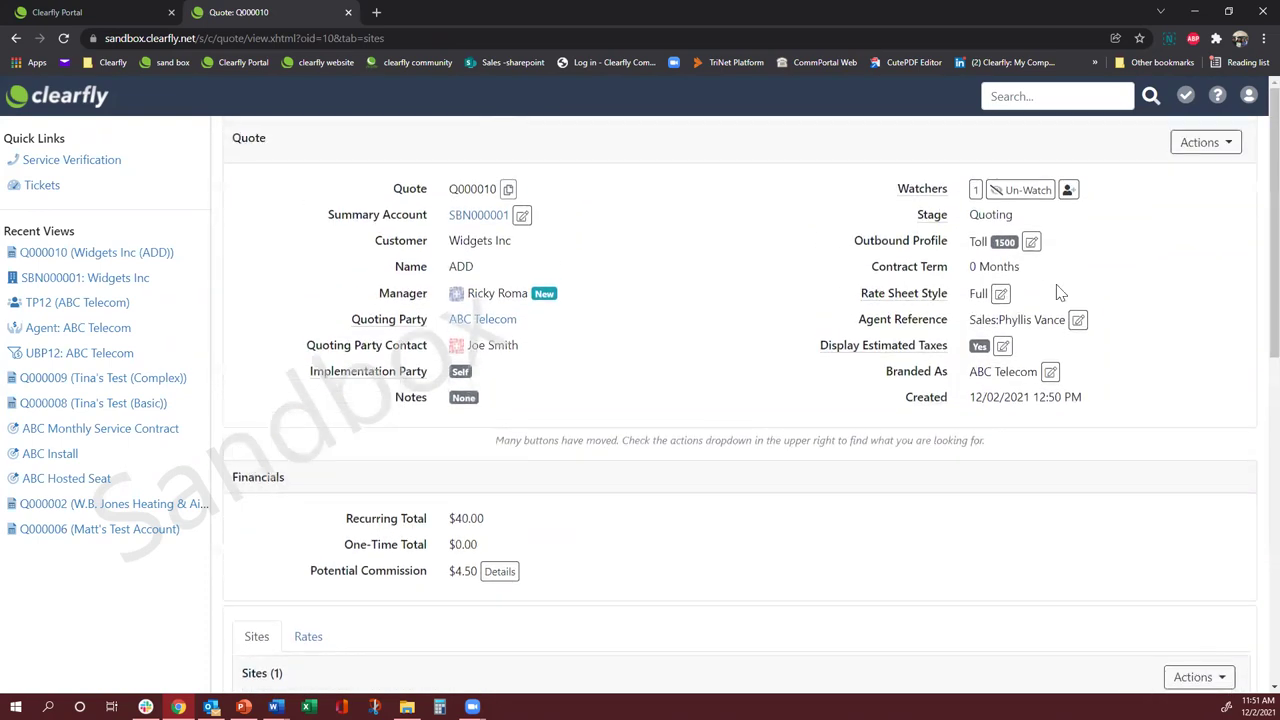
pyautogui.click(1203, 143)
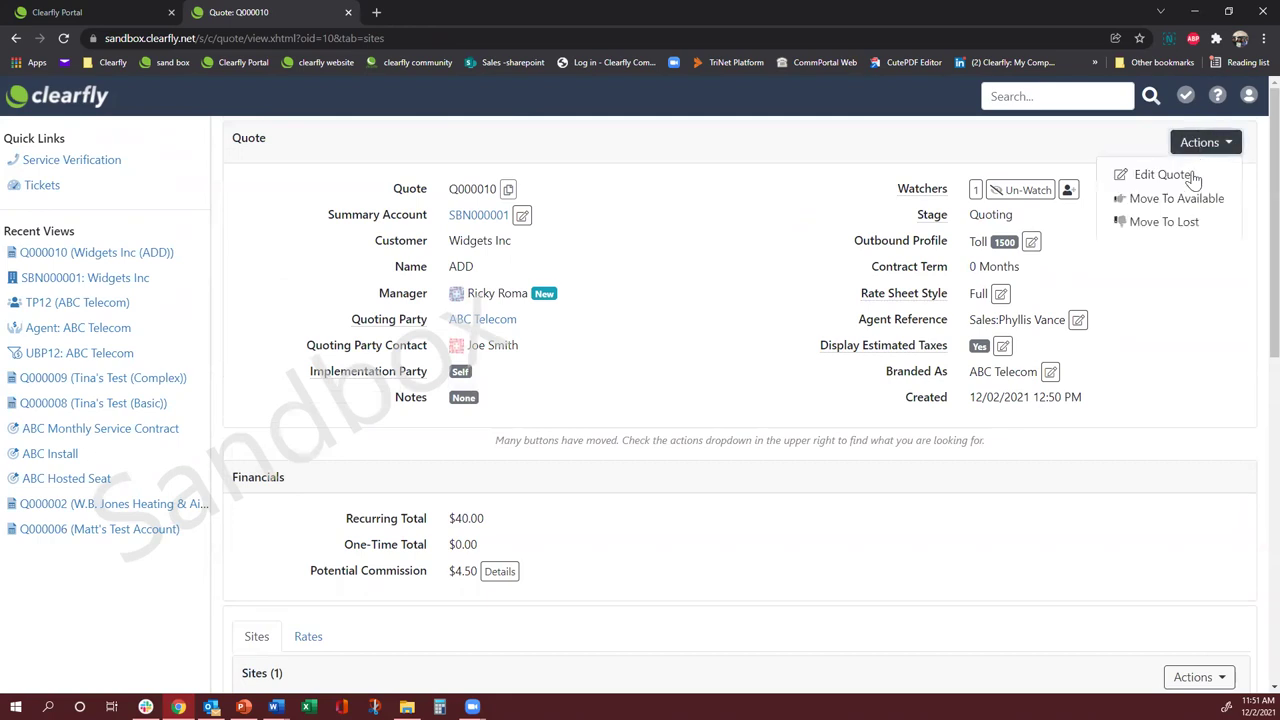
pyautogui.click(1194, 199)
pyautogui.click(604, 234)
# Open the Widgets Inc summary account SBN000001.
pyautogui.scroll(-2, 686, 395)
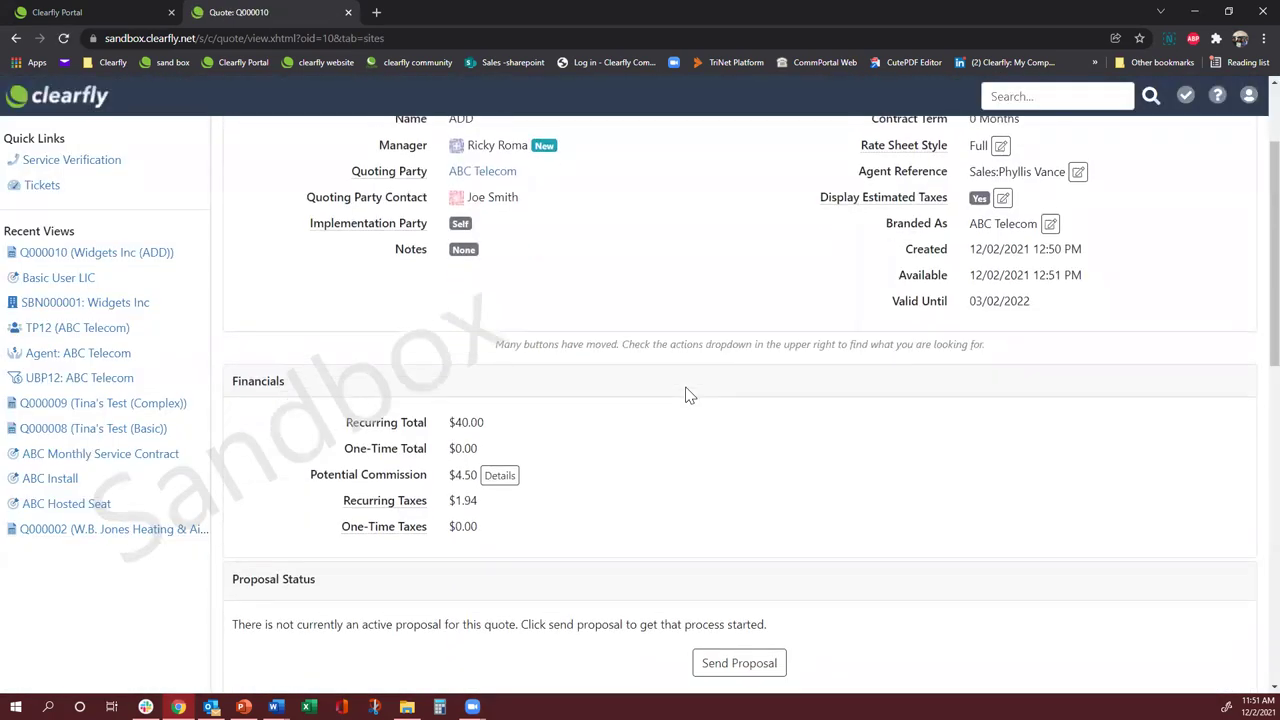
pyautogui.scroll(-1, 687, 391)
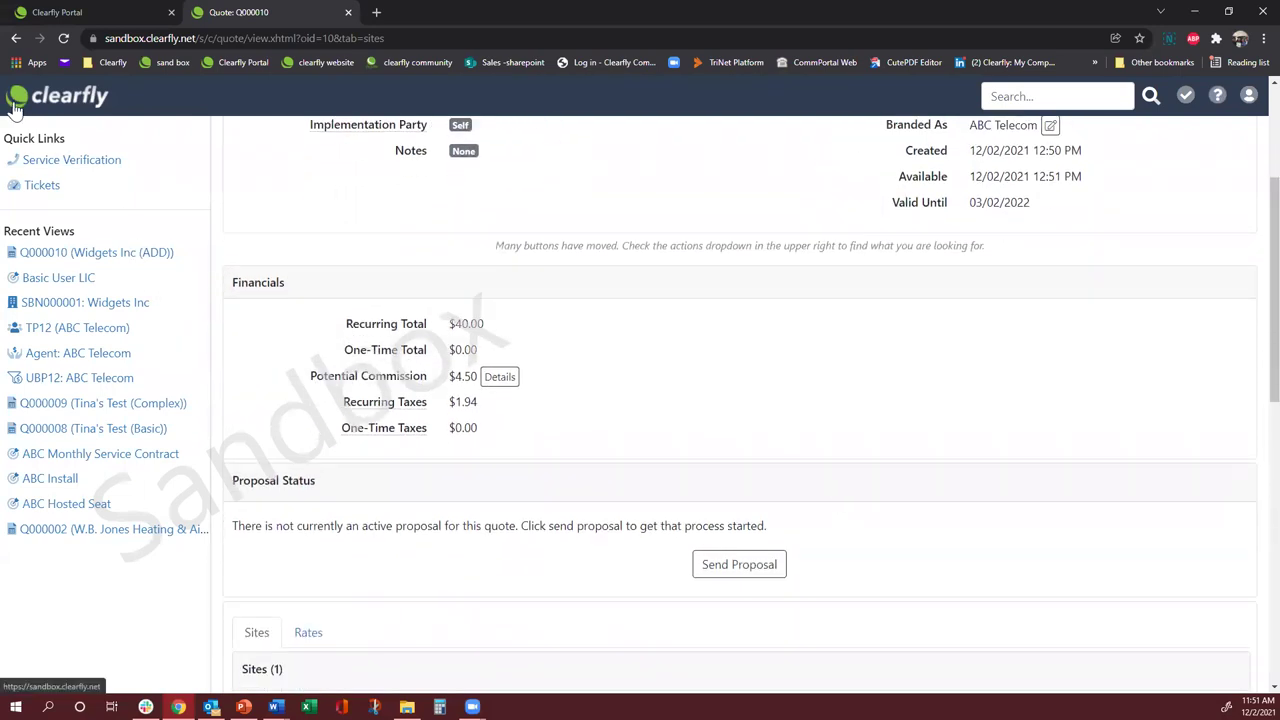
pyautogui.click(44, 305)
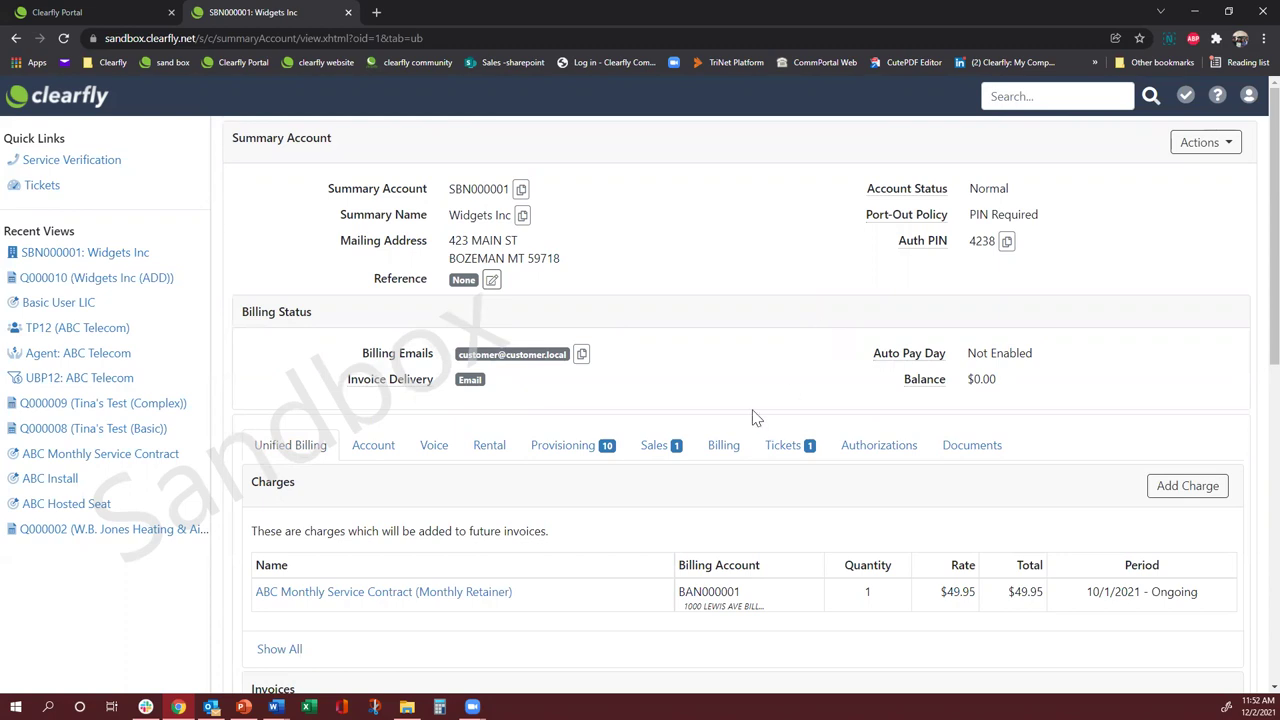
# Create Widgets Inc quote Q000011 with Standard voice profile and a 3 Years contract term.
pyautogui.click(655, 446)
pyautogui.click(1202, 632)
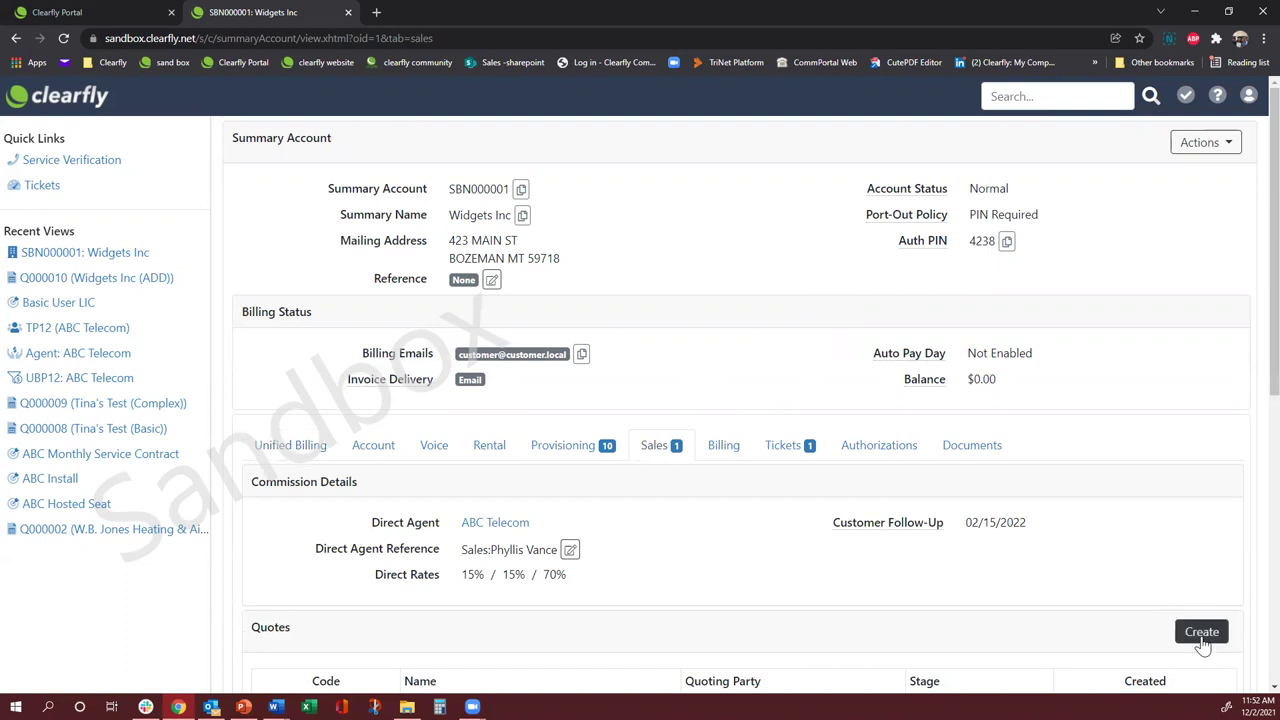
pyautogui.click(527, 459)
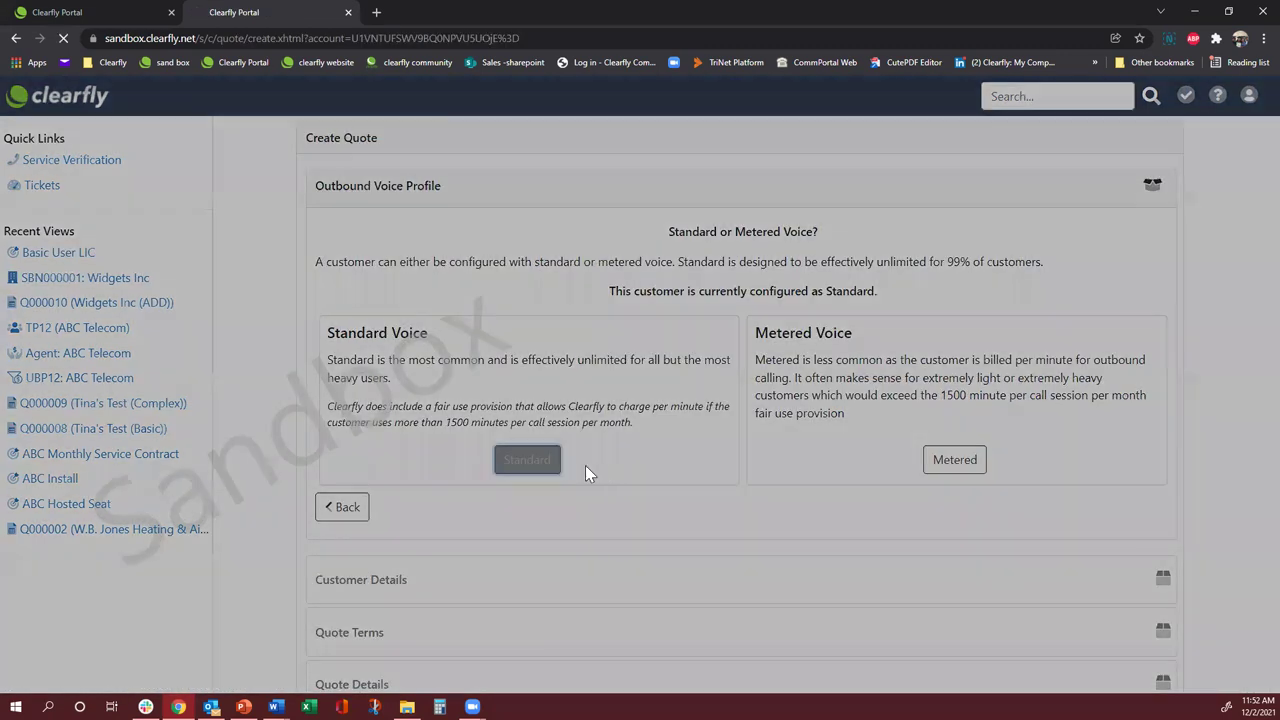
pyautogui.click(1130, 400)
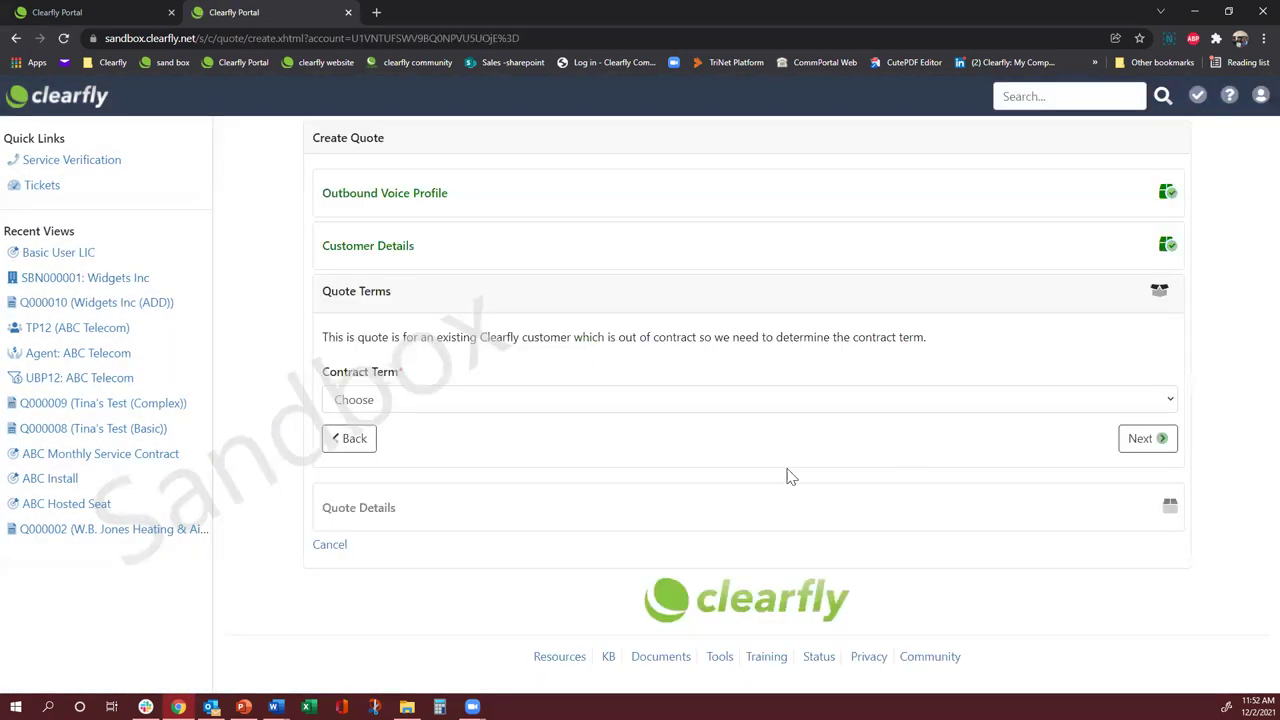
pyautogui.click(1173, 405)
pyautogui.click(365, 519)
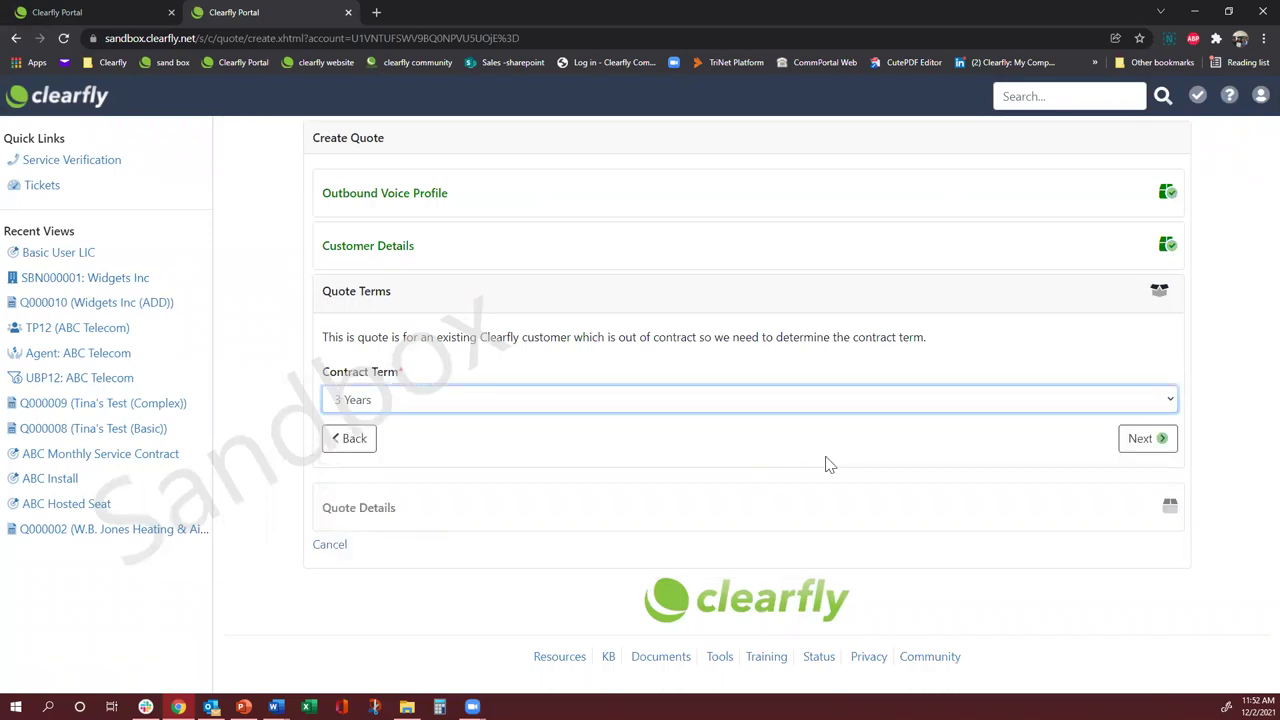
pyautogui.click(1141, 439)
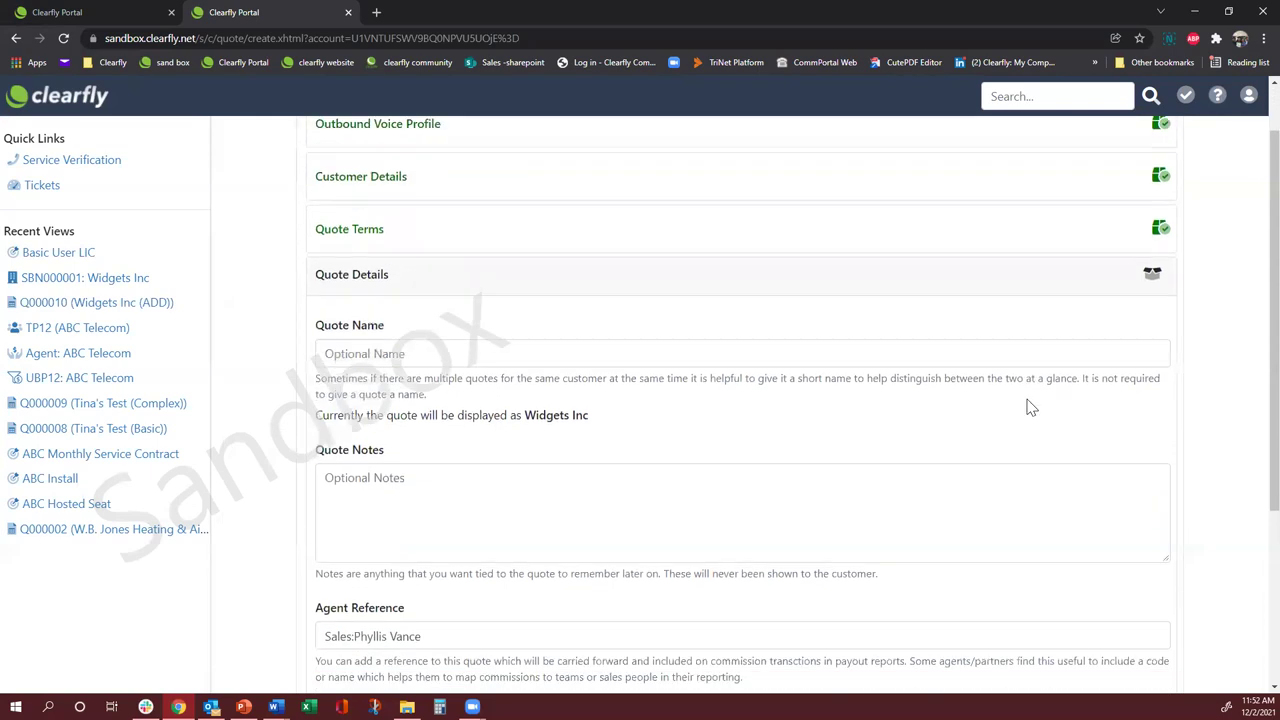
pyautogui.click(1108, 583)
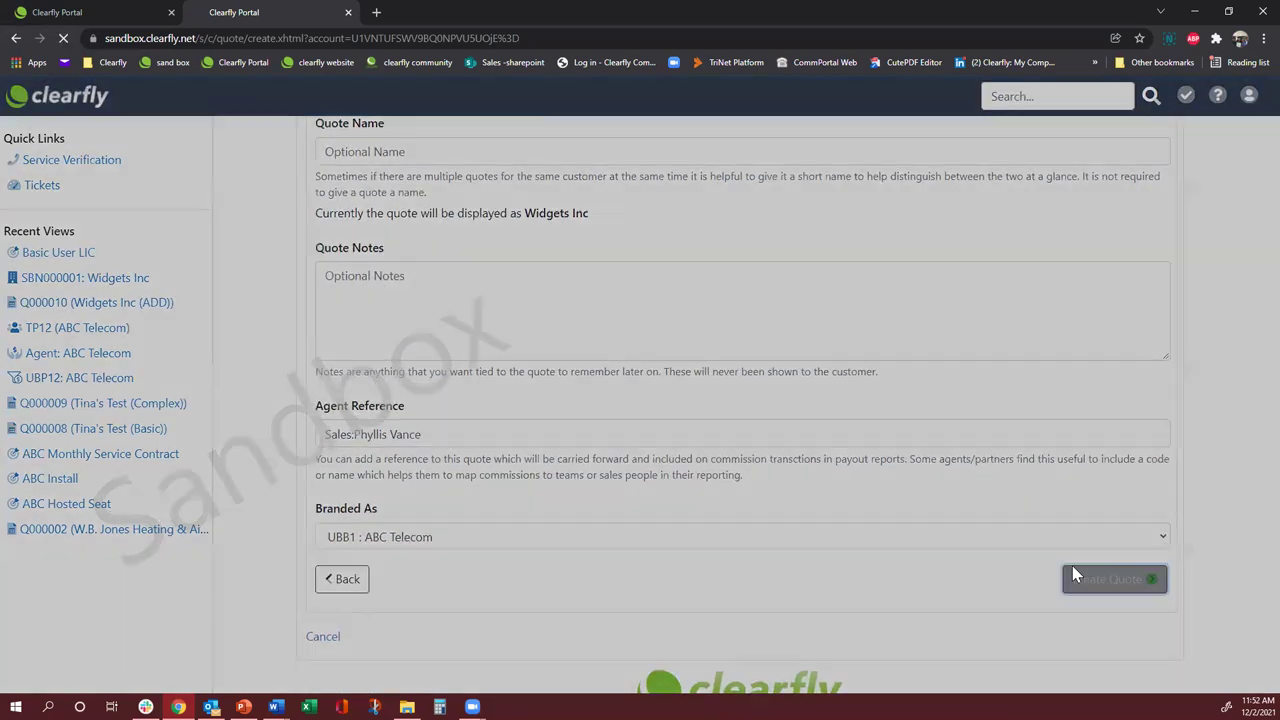
pyautogui.scroll(-3, 657, 333)
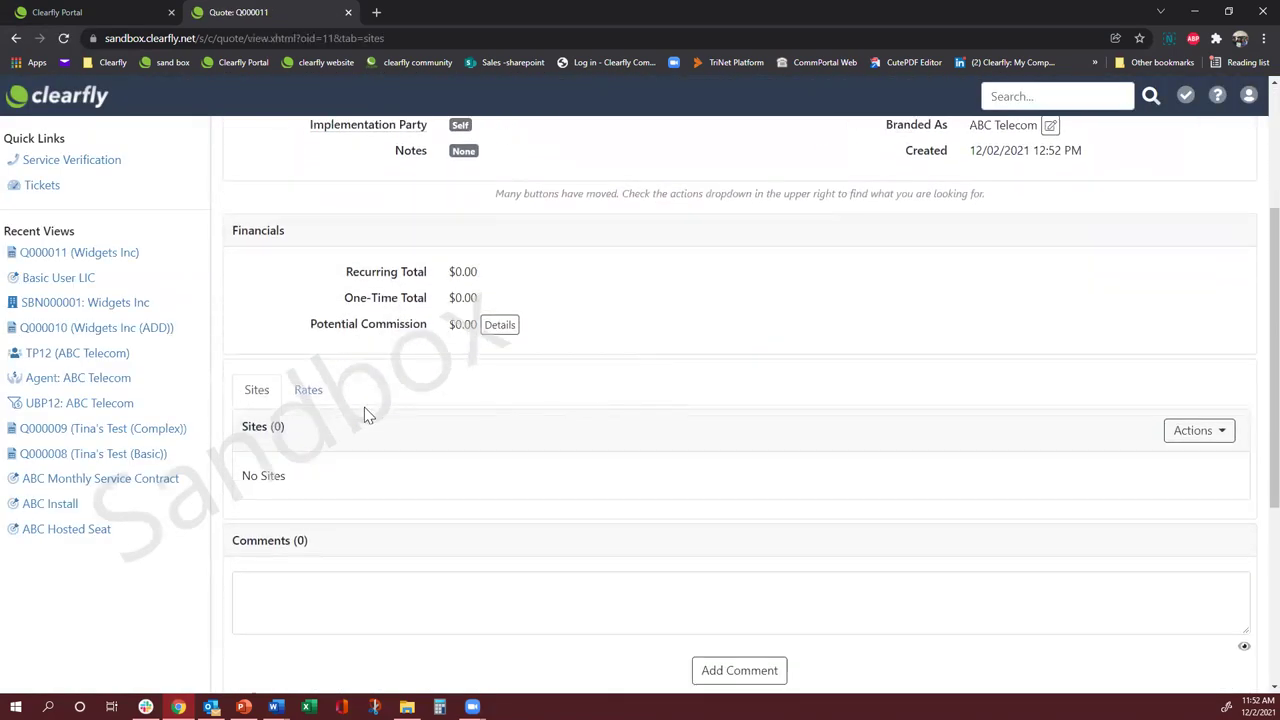
# Transfer existing services from all billing accounts, giving eight products totalling $326.85 recurring.
pyautogui.click(1205, 432)
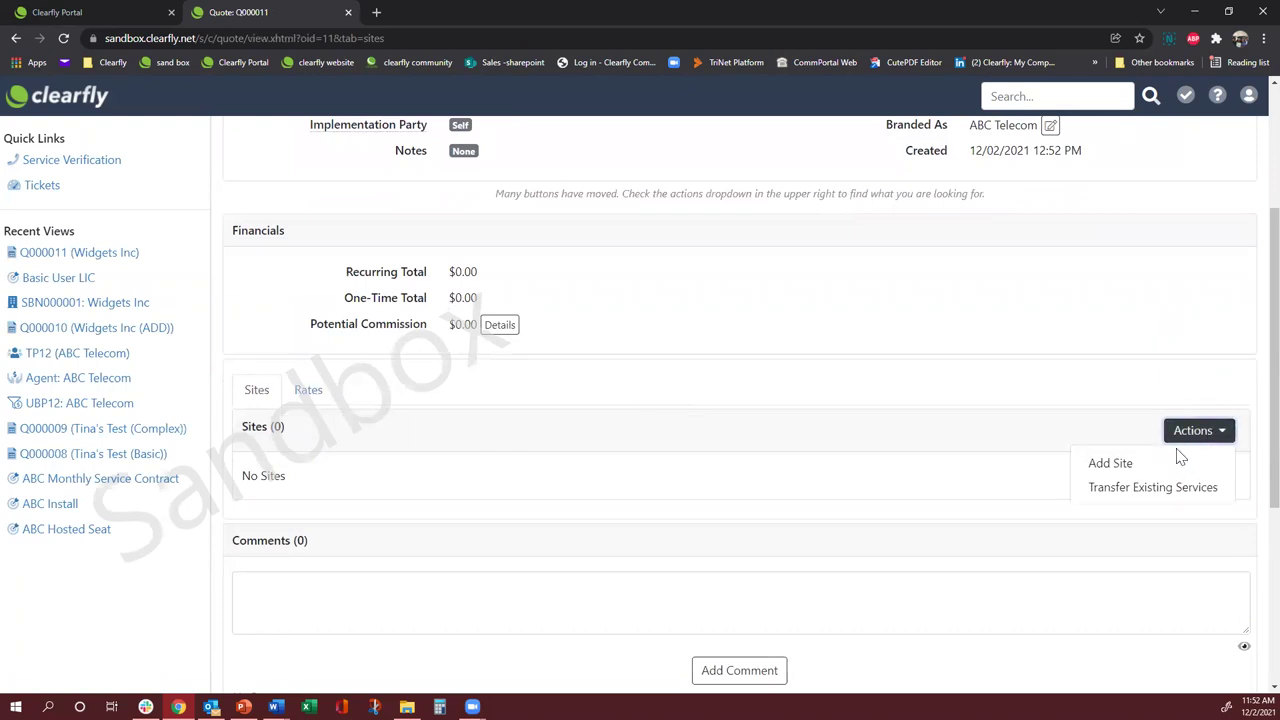
pyautogui.click(1146, 490)
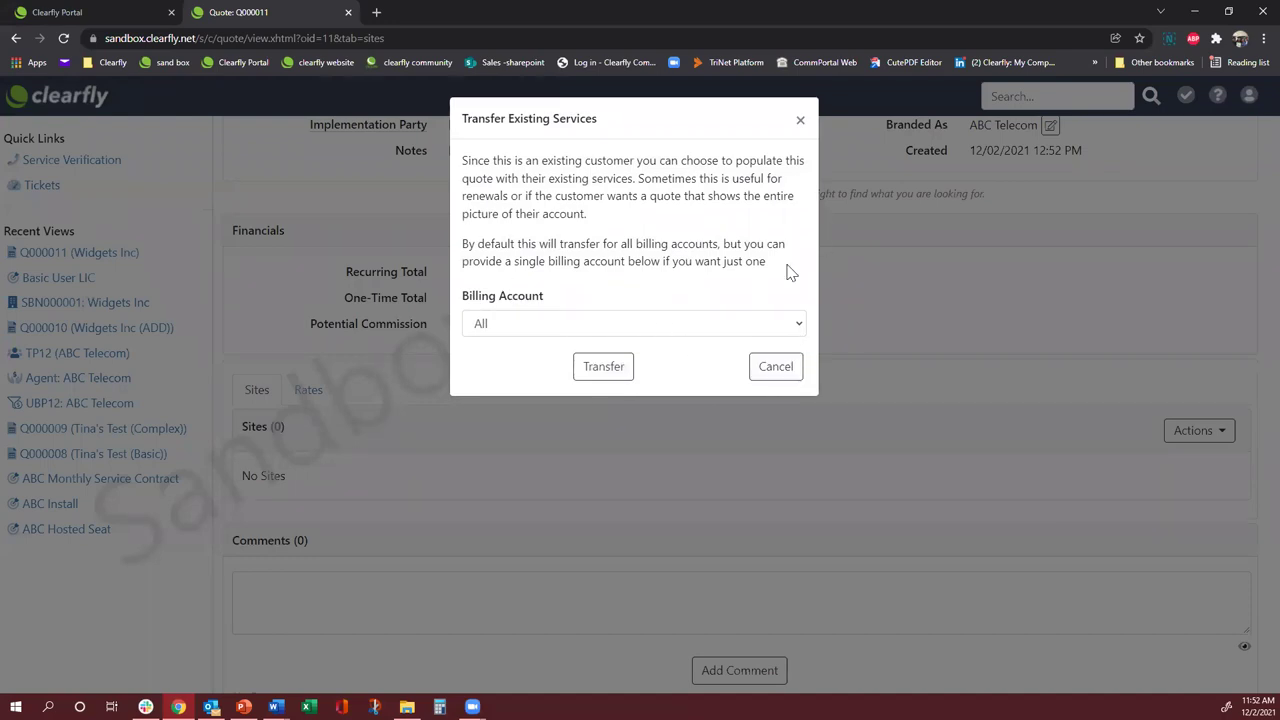
pyautogui.click(797, 329)
pyautogui.click(797, 329)
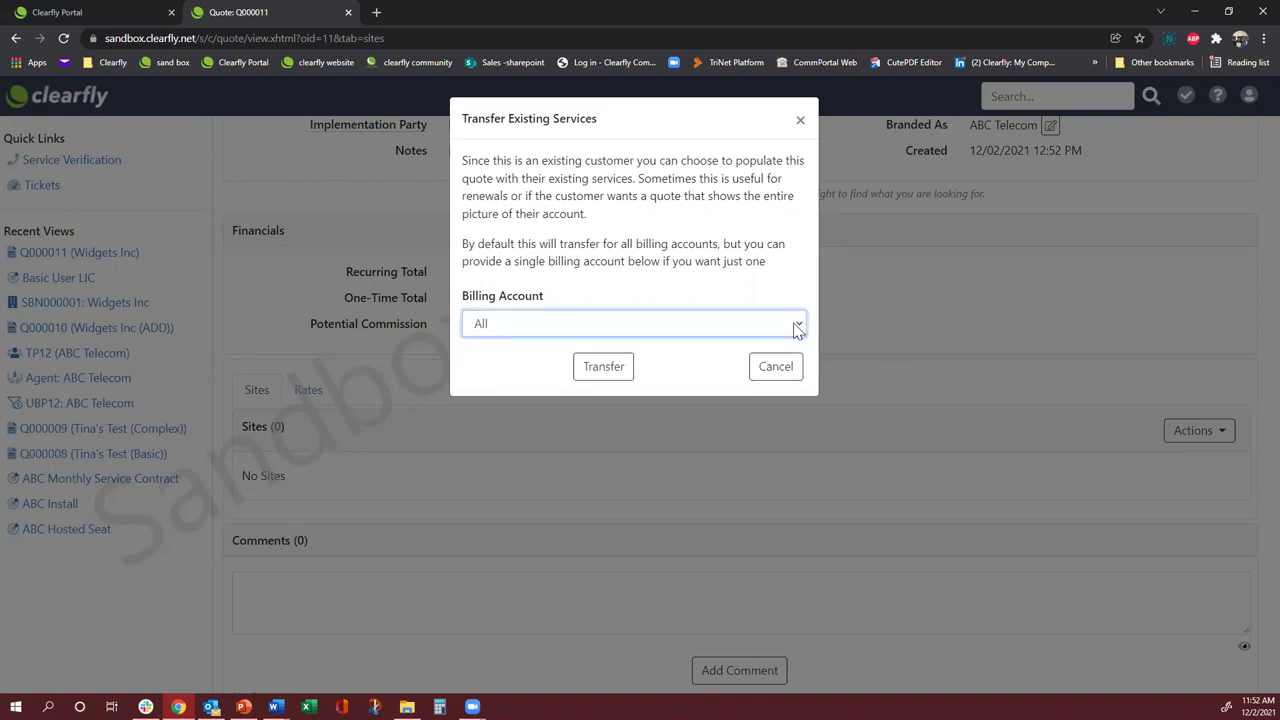
pyautogui.click(604, 367)
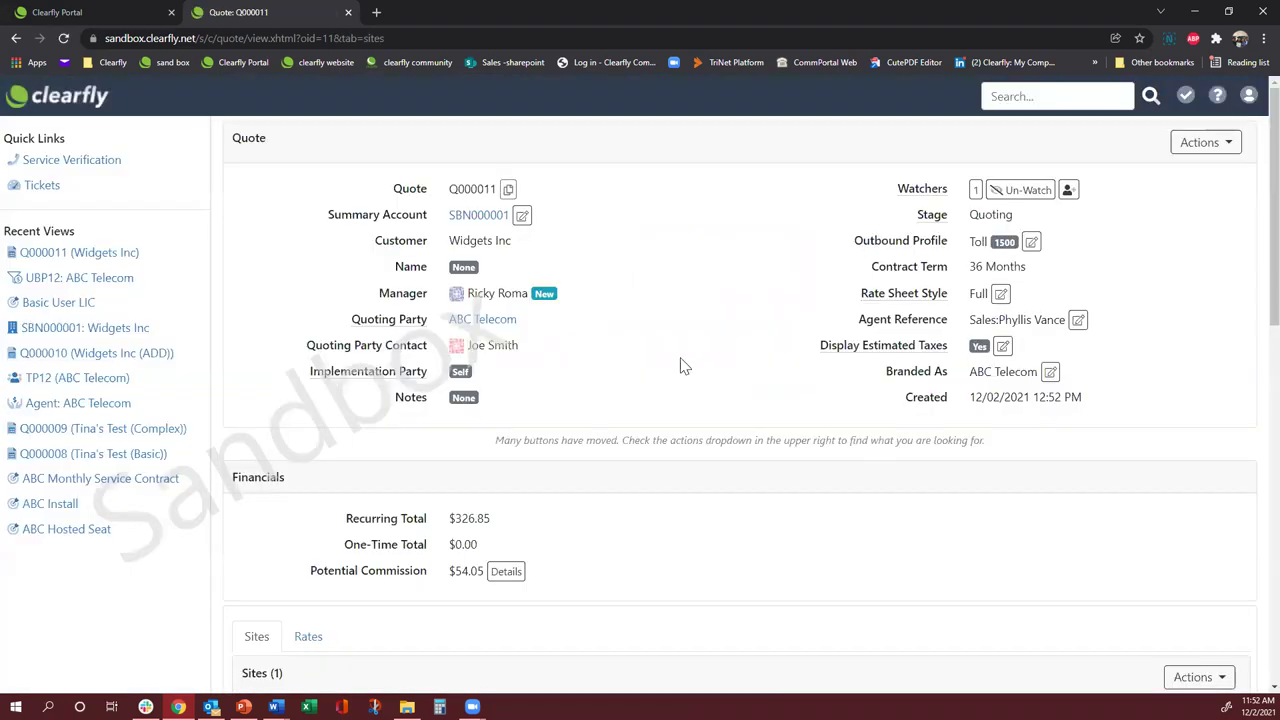
pyautogui.scroll(-4, 692, 343)
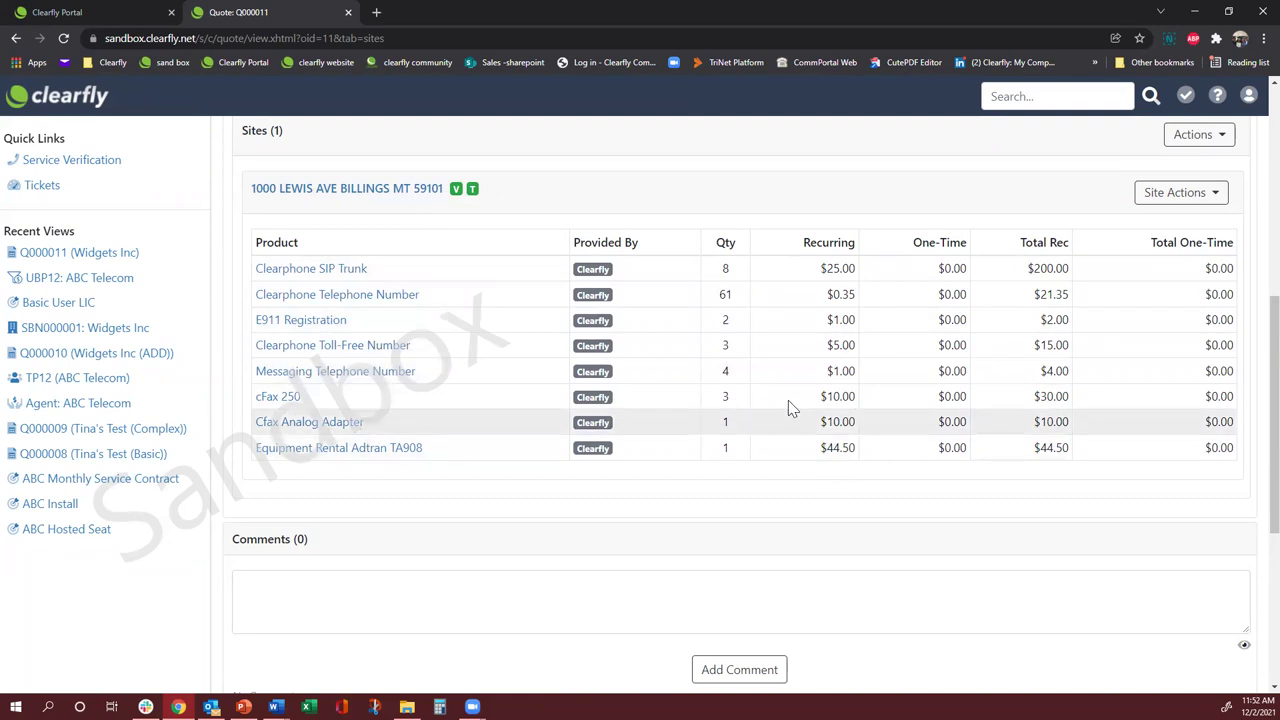
pyautogui.scroll(3, 738, 229)
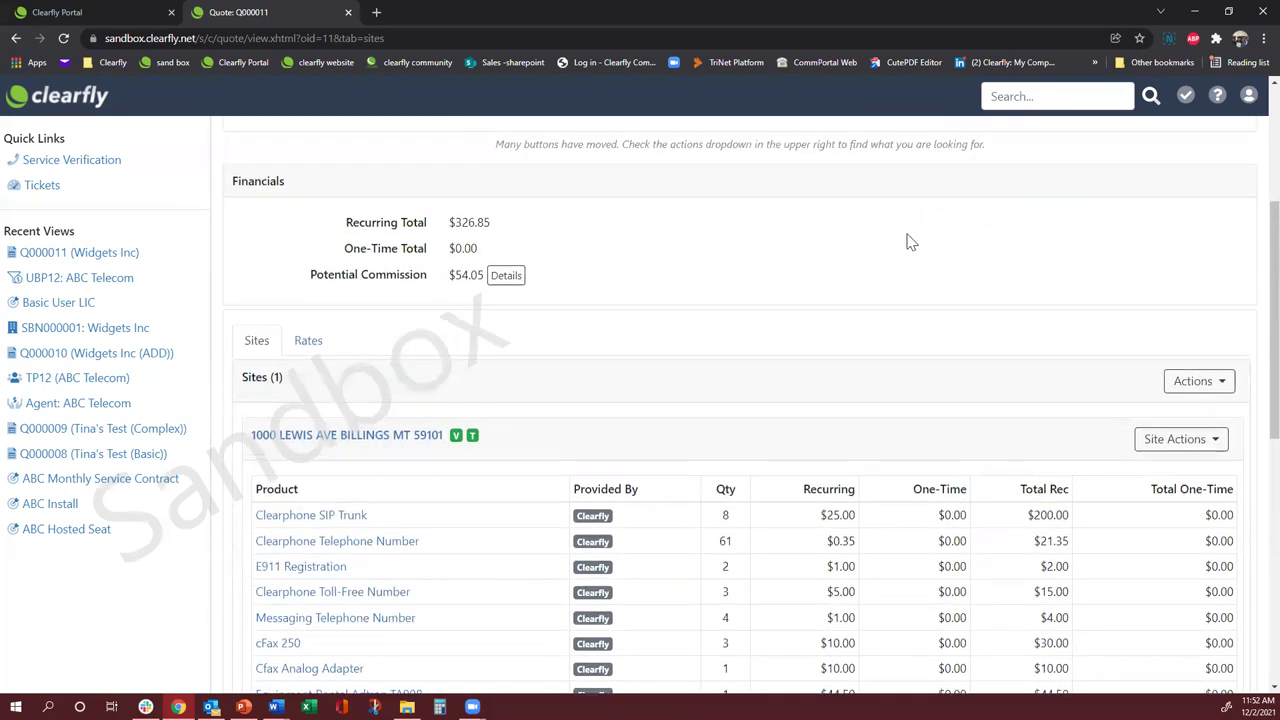
pyautogui.scroll(3, 909, 240)
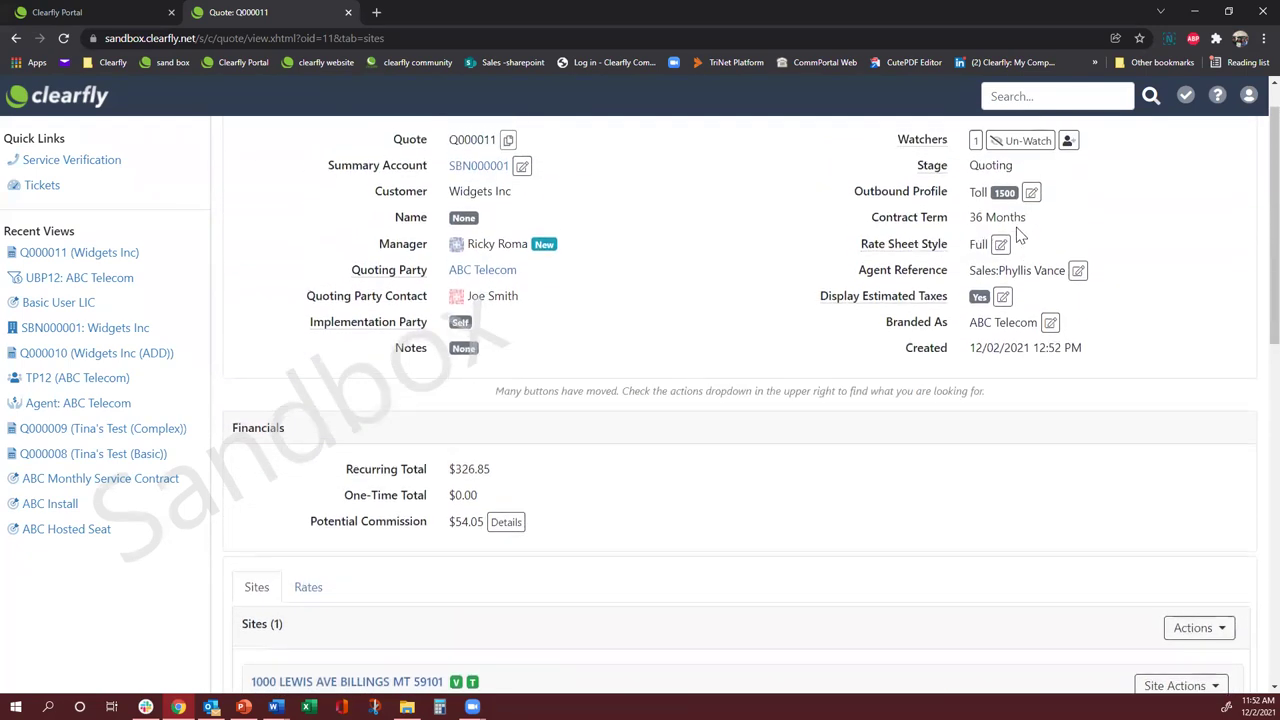
pyautogui.scroll(-5, 1005, 390)
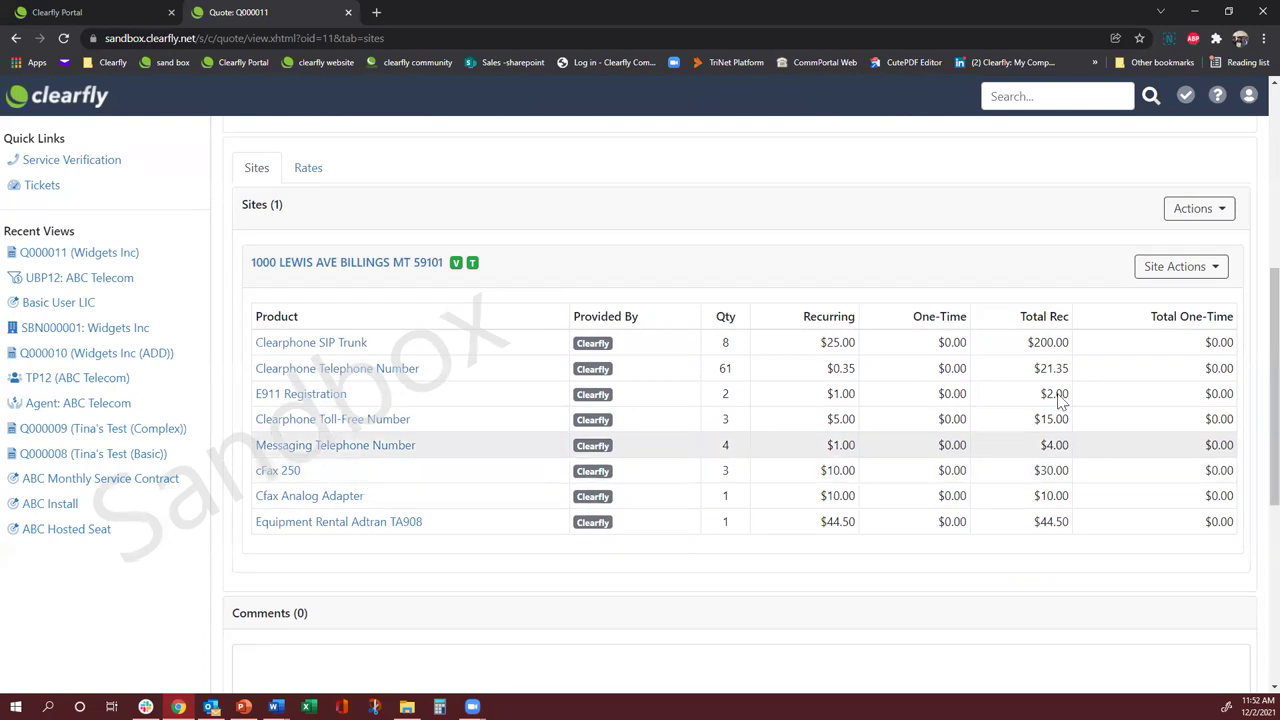
pyautogui.scroll(2, 807, 248)
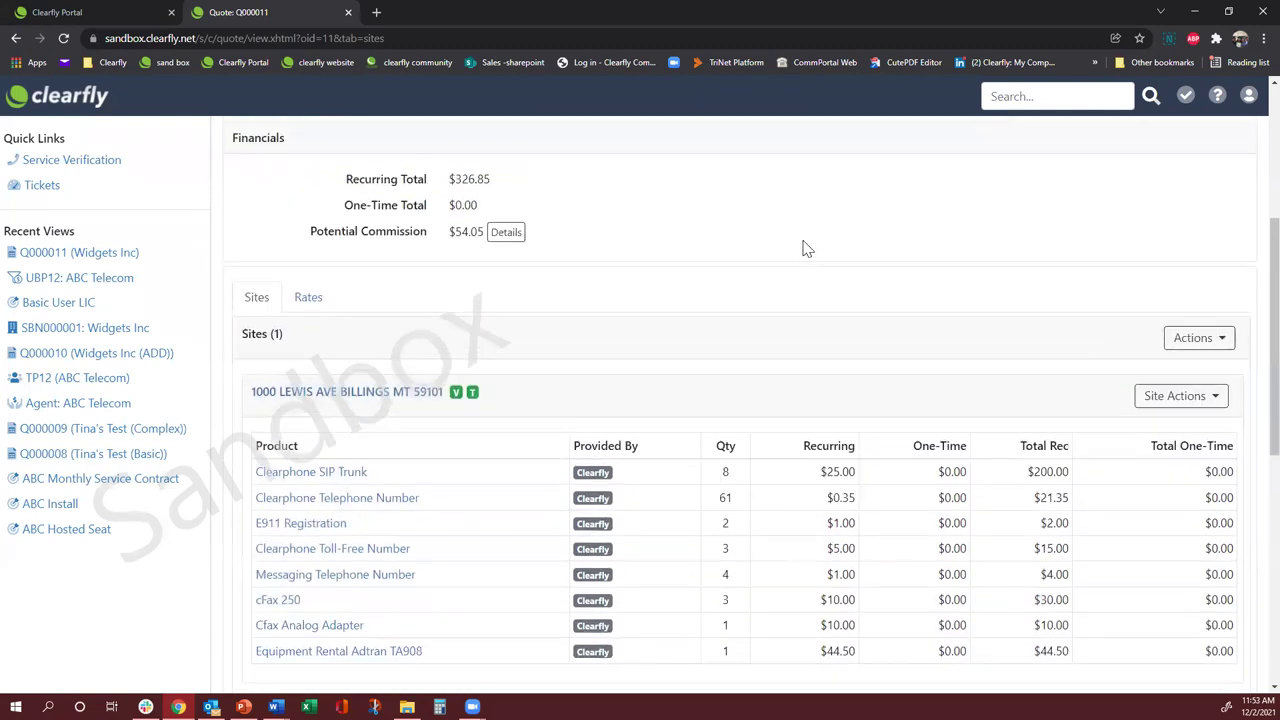
pyautogui.scroll(4, 807, 248)
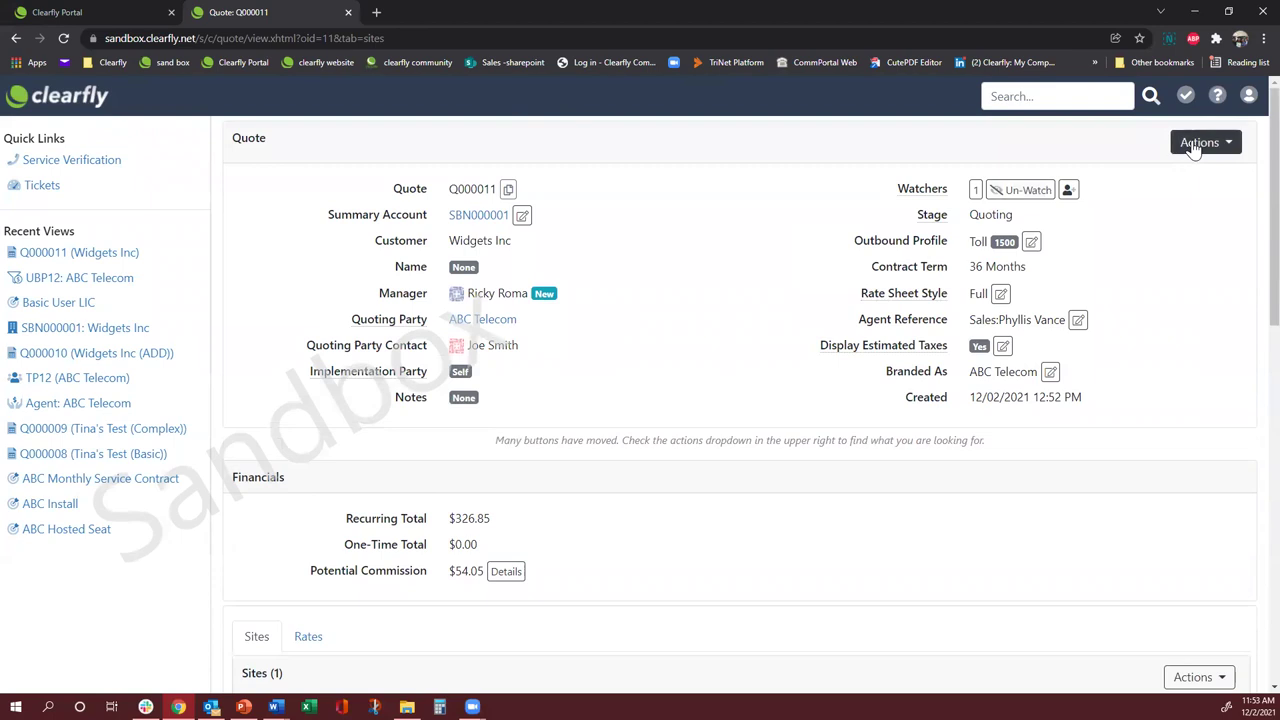
# Move renewal quote Q000011 to Available and confirm.
pyautogui.click(1193, 148)
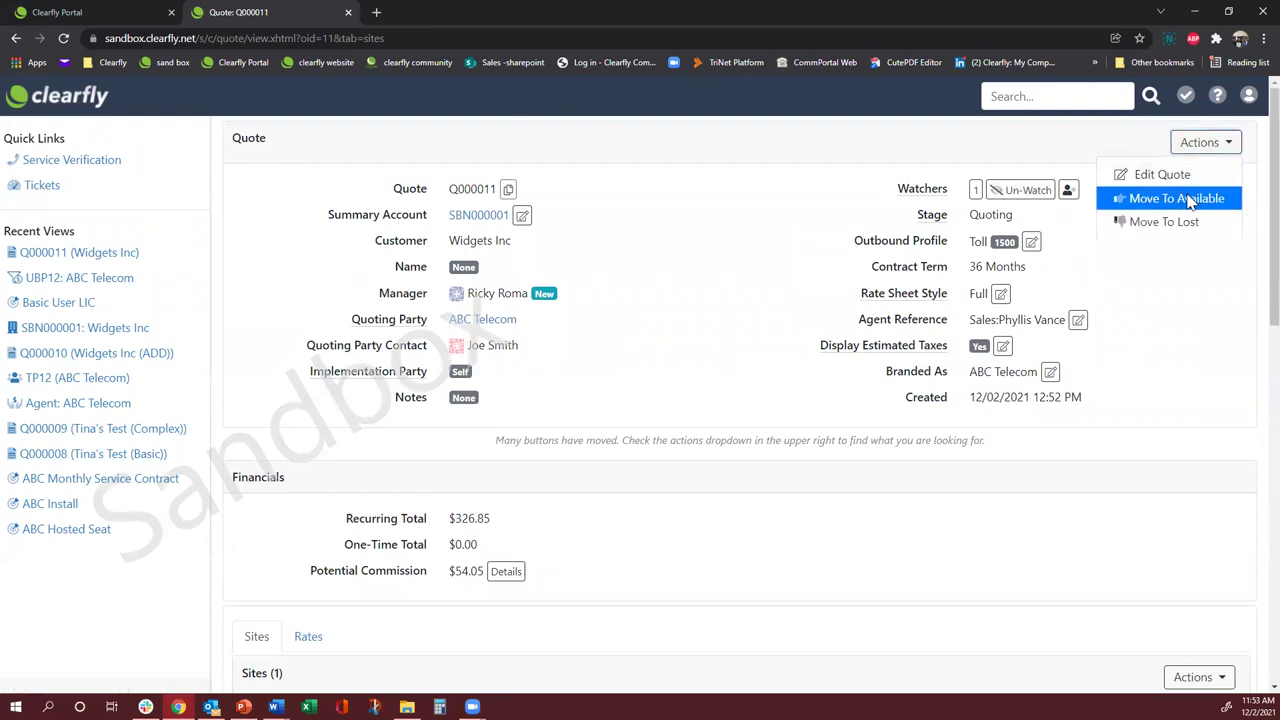
pyautogui.click(1177, 197)
pyautogui.click(578, 236)
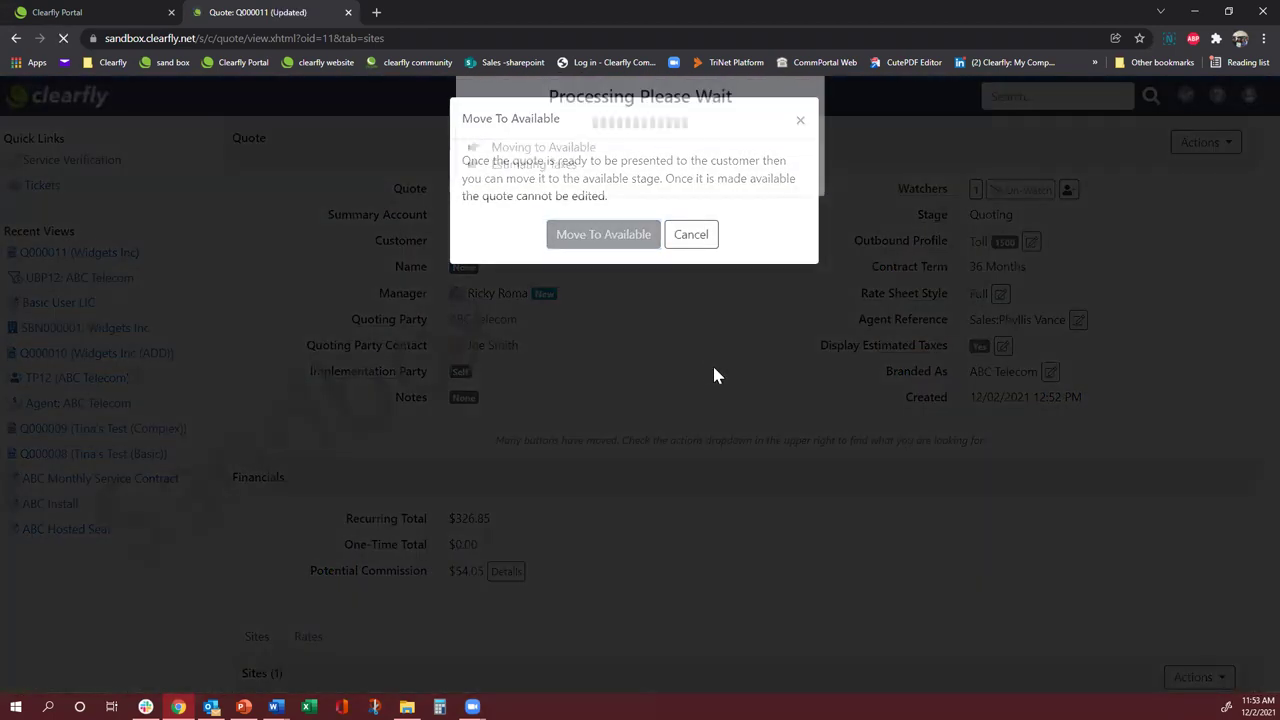
pyautogui.scroll(-2, 682, 288)
pyautogui.scroll(3, 682, 288)
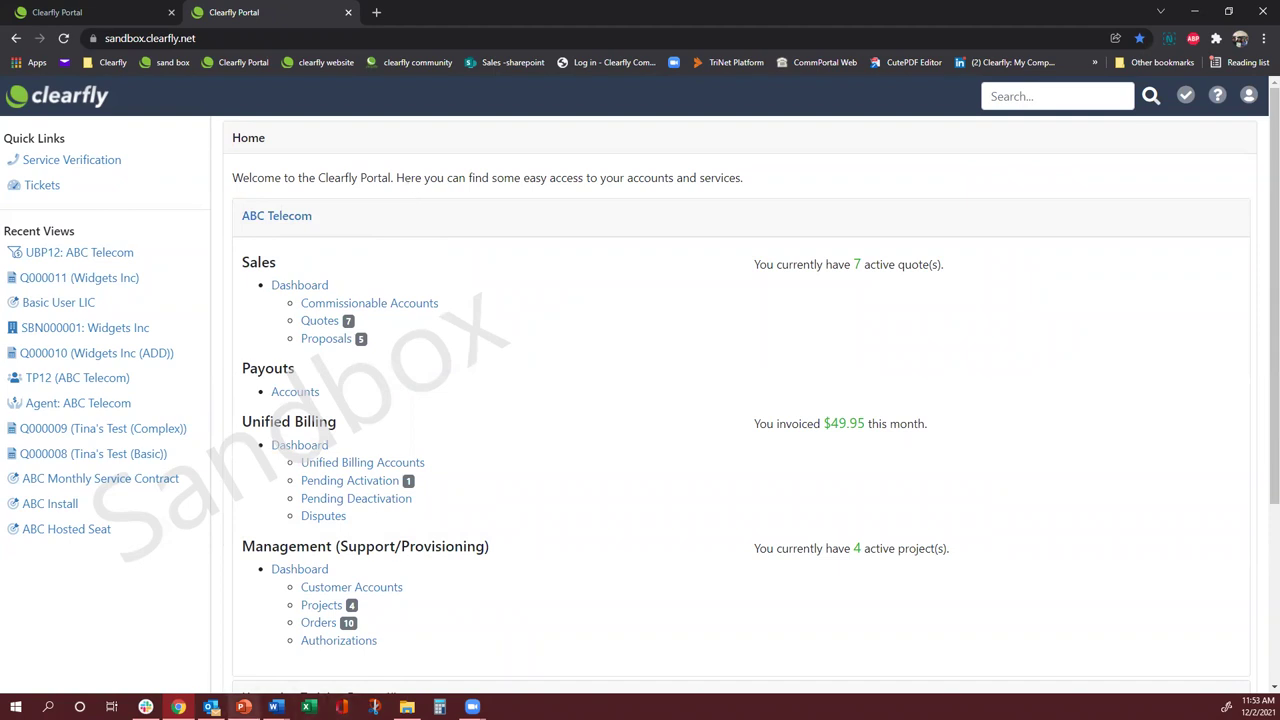
# Return to the Quote Building slide show and advance to slide 4, Clearfly Sales Contacts.
pyautogui.moveTo(243, 707)
pyautogui.click(243, 640)
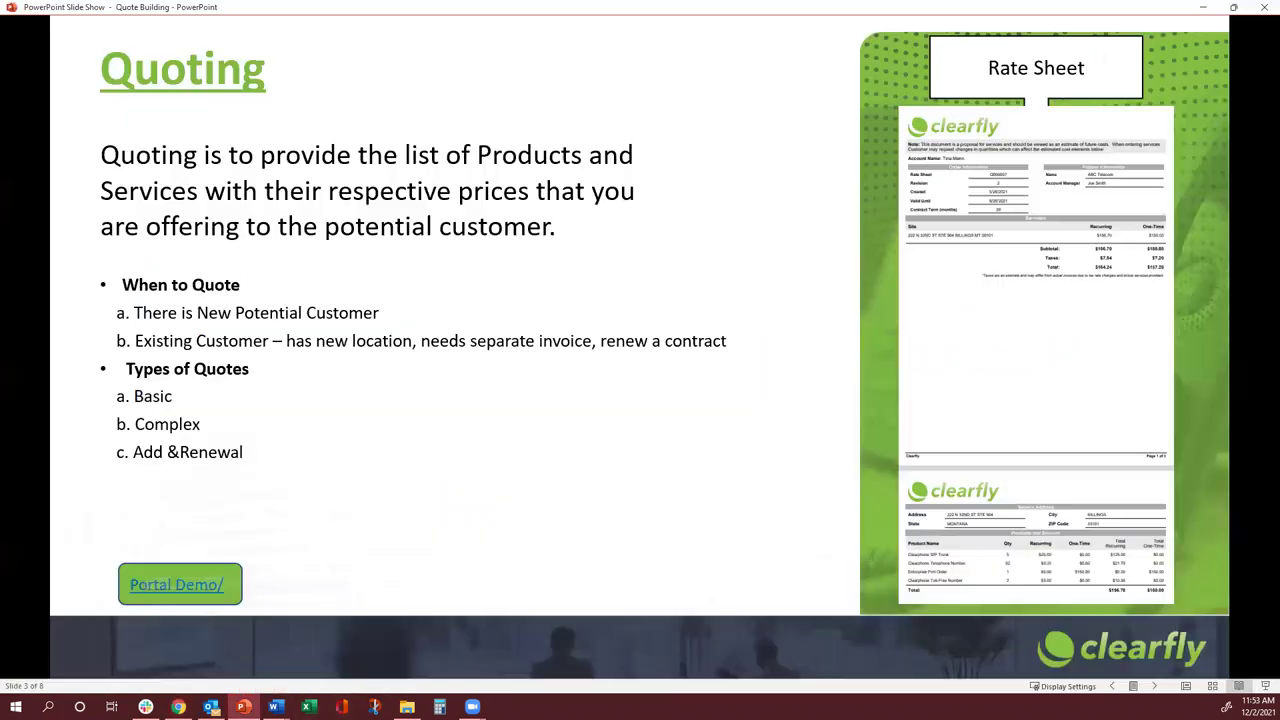
pyautogui.click(505, 518)
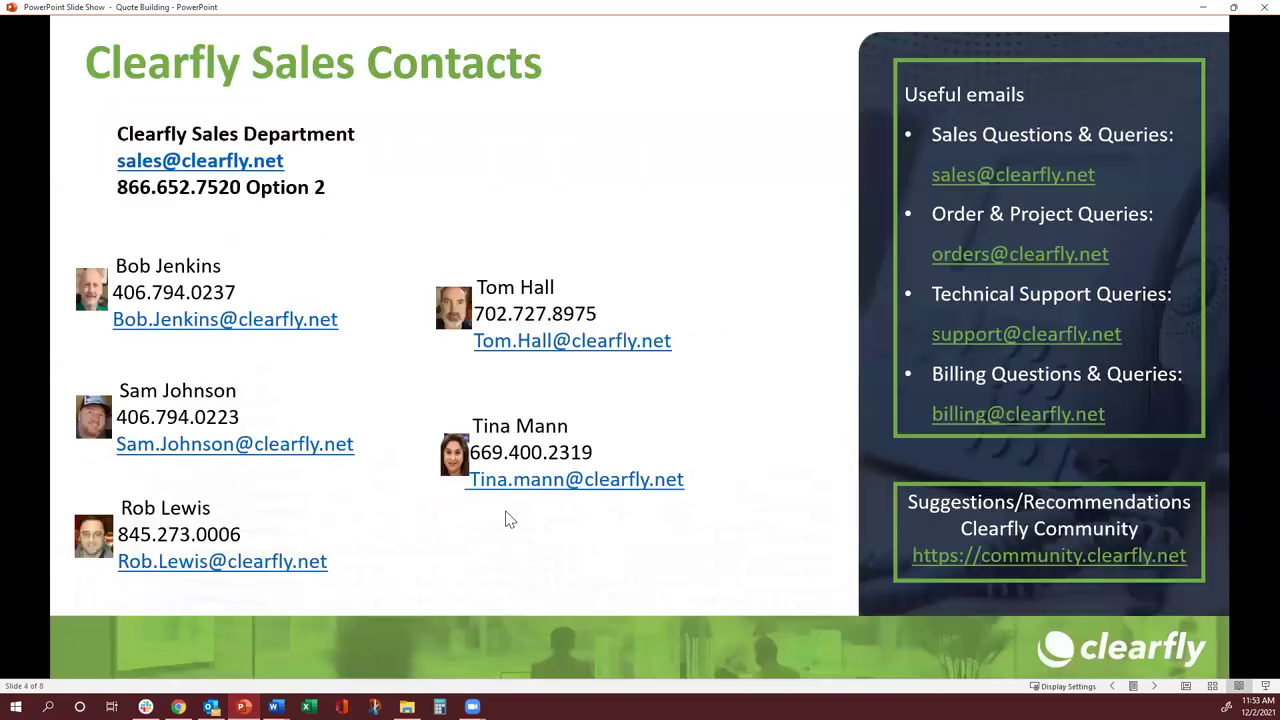